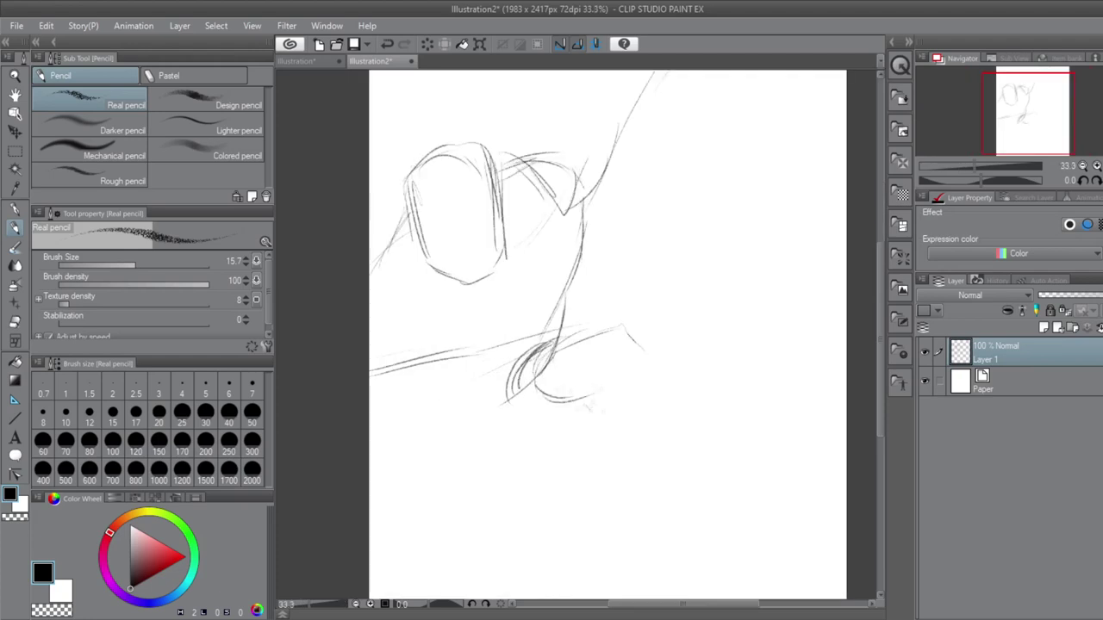
- Sketch the forearm's lower edge, the shoulder line, and the hood contours around the head with the Real pencil
{"action": "left_click_drag", "start_coordinate": [379, 431], "coordinate": [521, 407]}
{"action": "left_click_drag", "start_coordinate": [414, 223], "coordinate": [379, 273]}
{"action": "left_click_drag", "start_coordinate": [603, 259], "coordinate": [603, 297]}
{"action": "left_click_drag", "start_coordinate": [483, 168], "coordinate": [638, 88]}
{"action": "left_click_drag", "start_coordinate": [379, 226], "coordinate": [465, 174]}
{"action": "mouse_move", "coordinate": [448, 196]}
{"action": "left_mouse_down"}
{"action": "mouse_move", "coordinate": [522, 169]}
{"action": "mouse_move", "coordinate": [556, 260]}
{"action": "left_mouse_up"}
{"action": "left_click_drag", "start_coordinate": [407, 198], "coordinate": [471, 168]}
{"action": "left_click_drag", "start_coordinate": [424, 138], "coordinate": [485, 153]}
- Sketch the long diagonal sword as two parallel lines running past the fist, continuing below the hand
{"action": "mouse_move", "coordinate": [664, 369]}
{"action": "left_mouse_down"}
{"action": "mouse_move", "coordinate": [775, 285]}
{"action": "mouse_move", "coordinate": [843, 192]}
{"action": "left_mouse_up"}
{"action": "left_click_drag", "start_coordinate": [672, 384], "coordinate": [845, 214]}
{"action": "mouse_move", "coordinate": [591, 453]}
{"action": "left_mouse_down"}
{"action": "mouse_move", "coordinate": [510, 548]}
{"action": "mouse_move", "coordinate": [472, 555]}
{"action": "left_mouse_up"}
{"action": "left_click_drag", "start_coordinate": [603, 344], "coordinate": [603, 258]}
- Rough in the waist, hips and both sides of the lower leg beneath the outstretched arm, redoing one misplaced stroke
{"action": "left_click_drag", "start_coordinate": [419, 424], "coordinate": [512, 566]}
{"action": "left_click_drag", "start_coordinate": [517, 393], "coordinate": [541, 453]}
{"action": "left_click_drag", "start_coordinate": [389, 386], "coordinate": [460, 506]}
{"action": "key", "text": "ctrl+z"}
{"action": "left_click_drag", "start_coordinate": [534, 448], "coordinate": [583, 565]}
{"action": "left_click_drag", "start_coordinate": [405, 380], "coordinate": [434, 441]}
{"action": "left_click_drag", "start_coordinate": [412, 185], "coordinate": [374, 306]}
{"action": "left_click_drag", "start_coordinate": [388, 376], "coordinate": [465, 396]}
{"action": "left_click_drag", "start_coordinate": [567, 400], "coordinate": [684, 398]}
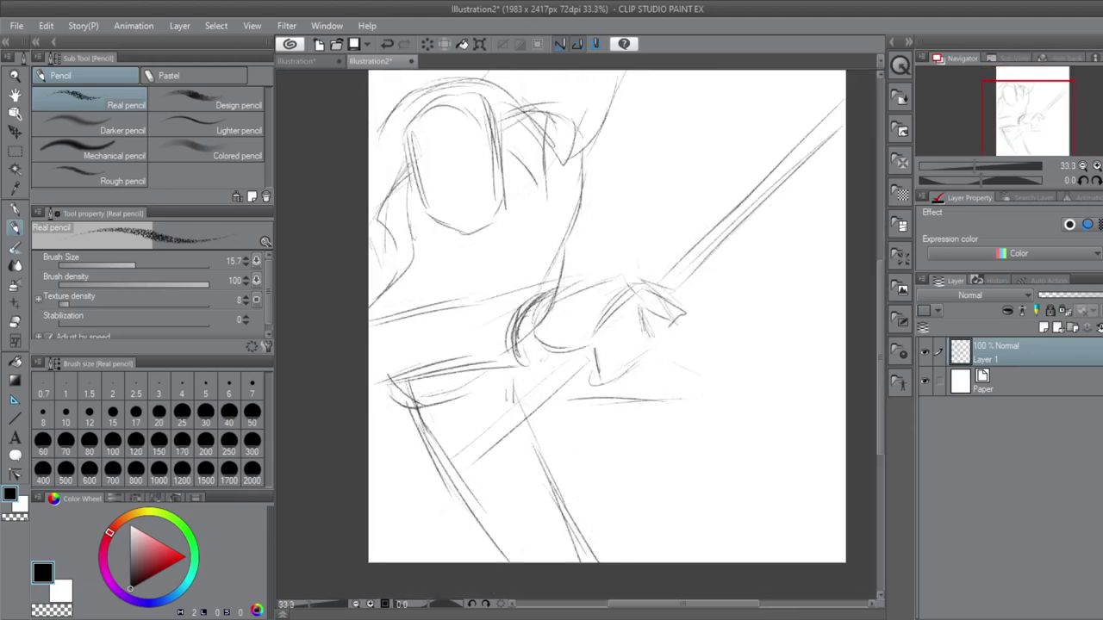
- Erase the stray lines at the waist and near the wrist cuff, and return to the pencil
{"action": "key", "text": "e"}
{"action": "left_click_drag", "start_coordinate": [509, 383], "coordinate": [515, 398]}
{"action": "mouse_move", "coordinate": [560, 259]}
{"action": "left_mouse_down"}
{"action": "mouse_move", "coordinate": [551, 319]}
{"action": "mouse_move", "coordinate": [543, 285]}
{"action": "left_mouse_up"}
{"action": "left_click_drag", "start_coordinate": [531, 328], "coordinate": [520, 340]}
{"action": "key", "text": "p"}
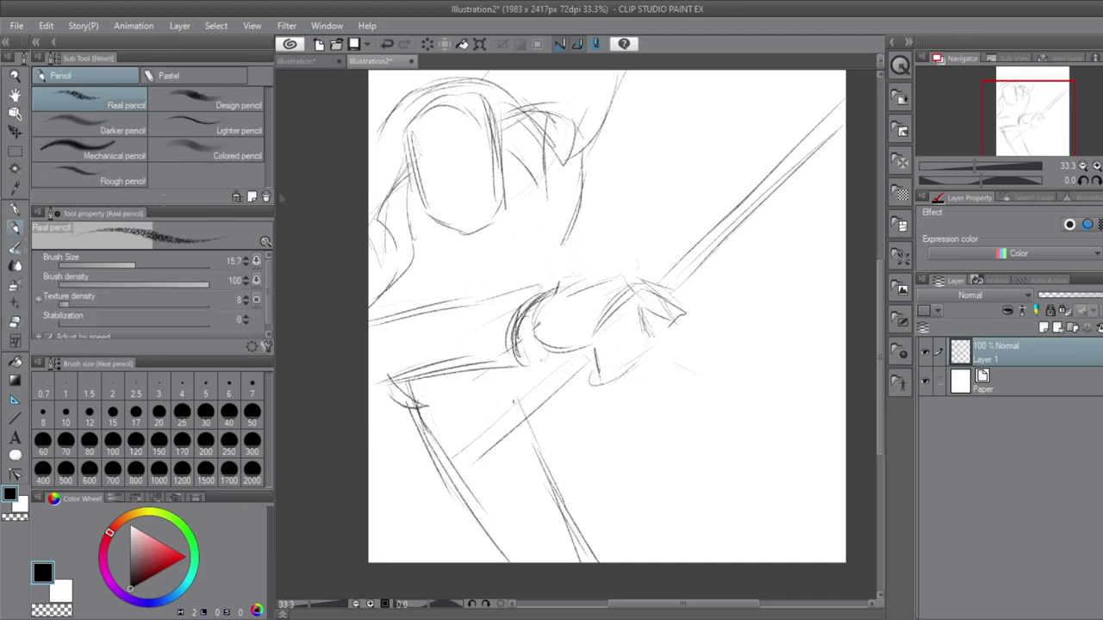
- Sketch the bent leg beyond the fist, outlining the thigh, the knee and the underside
{"action": "left_click_drag", "start_coordinate": [631, 384], "coordinate": [729, 401]}
{"action": "mouse_move", "coordinate": [743, 393]}
{"action": "left_mouse_down"}
{"action": "mouse_move", "coordinate": [696, 426]}
{"action": "mouse_move", "coordinate": [743, 395]}
{"action": "left_mouse_up"}
{"action": "left_click_drag", "start_coordinate": [735, 346], "coordinate": [791, 370]}
{"action": "left_click_drag", "start_coordinate": [648, 429], "coordinate": [764, 419]}
{"action": "mouse_move", "coordinate": [793, 367]}
{"action": "left_mouse_down"}
{"action": "mouse_move", "coordinate": [810, 412]}
{"action": "mouse_move", "coordinate": [635, 427]}
{"action": "left_mouse_up"}
- Sketch the raised bent arm behind the shoulder with its sleeve edges, elbow and cuff, plus the cape arc above it
{"action": "scroll", "coordinate": [607, 345], "scroll_direction": "up", "scroll_amount": 3}
{"action": "mouse_move", "coordinate": [548, 326]}
{"action": "left_mouse_down"}
{"action": "mouse_move", "coordinate": [572, 343]}
{"action": "mouse_move", "coordinate": [679, 214]}
{"action": "left_mouse_up"}
{"action": "left_click_drag", "start_coordinate": [535, 334], "coordinate": [621, 273]}
{"action": "left_click_drag", "start_coordinate": [632, 185], "coordinate": [717, 158]}
{"action": "mouse_move", "coordinate": [624, 255]}
{"action": "left_mouse_down"}
{"action": "mouse_move", "coordinate": [694, 209]}
{"action": "mouse_move", "coordinate": [706, 179]}
{"action": "left_mouse_up"}
{"action": "left_click_drag", "start_coordinate": [711, 187], "coordinate": [741, 226]}
{"action": "left_click_drag", "start_coordinate": [629, 334], "coordinate": [736, 242]}
{"action": "left_click_drag", "start_coordinate": [524, 343], "coordinate": [624, 295]}
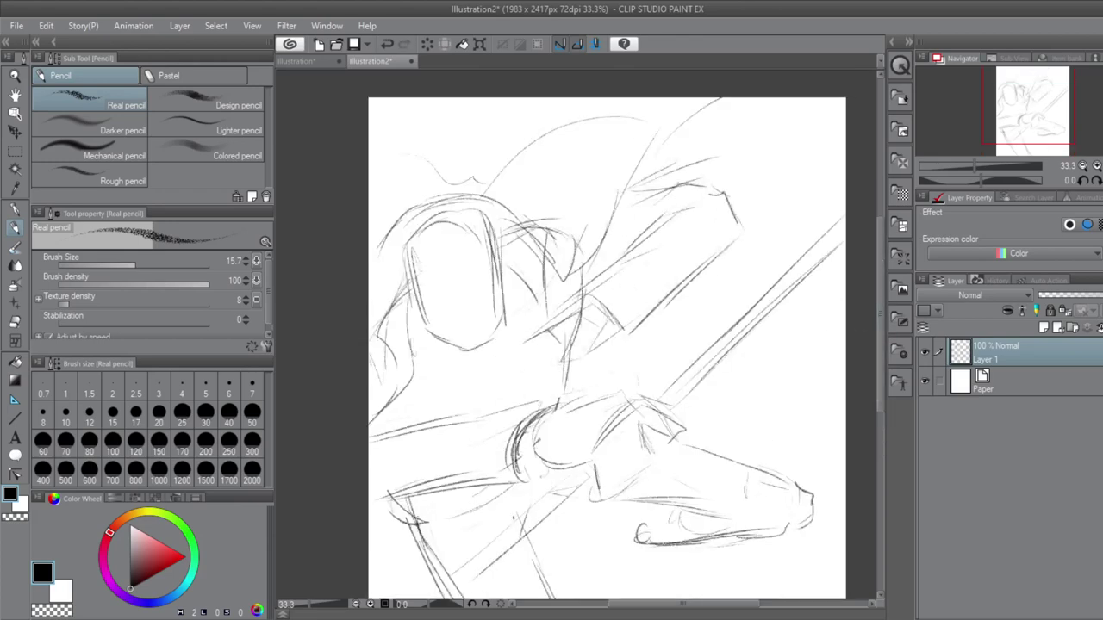
{"action": "left_click_drag", "start_coordinate": [527, 359], "coordinate": [572, 345]}
{"action": "left_click_drag", "start_coordinate": [675, 181], "coordinate": [838, 135]}
{"action": "left_click_drag", "start_coordinate": [721, 225], "coordinate": [743, 258]}
- Add the foot under the bent leg, the fist's fingers, and rough contour lines across the torso and thigh
{"action": "scroll", "coordinate": [607, 344], "scroll_direction": "down", "scroll_amount": 3}
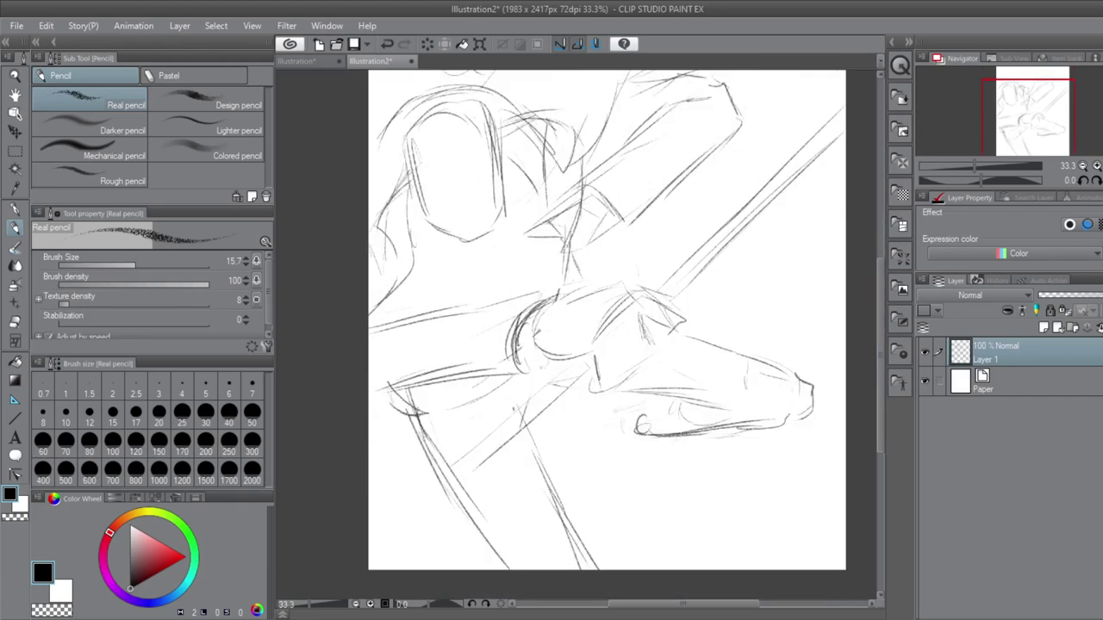
{"action": "scroll", "coordinate": [607, 335], "scroll_direction": "up", "scroll_amount": 3}
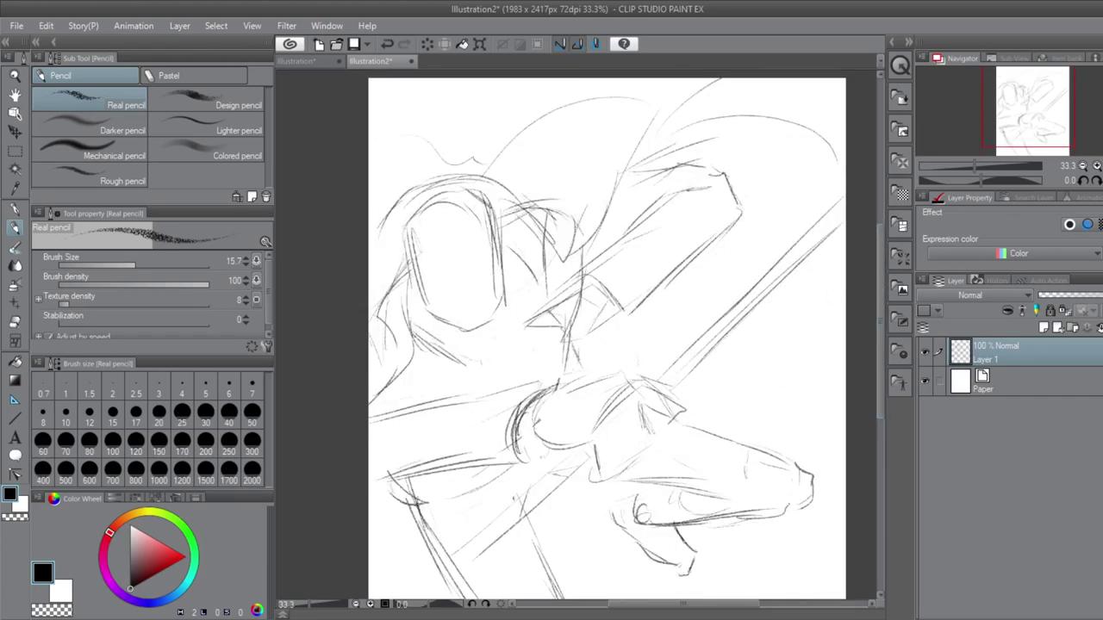
{"action": "left_click_drag", "start_coordinate": [574, 253], "coordinate": [620, 349]}
{"action": "left_click_drag", "start_coordinate": [665, 442], "coordinate": [712, 524]}
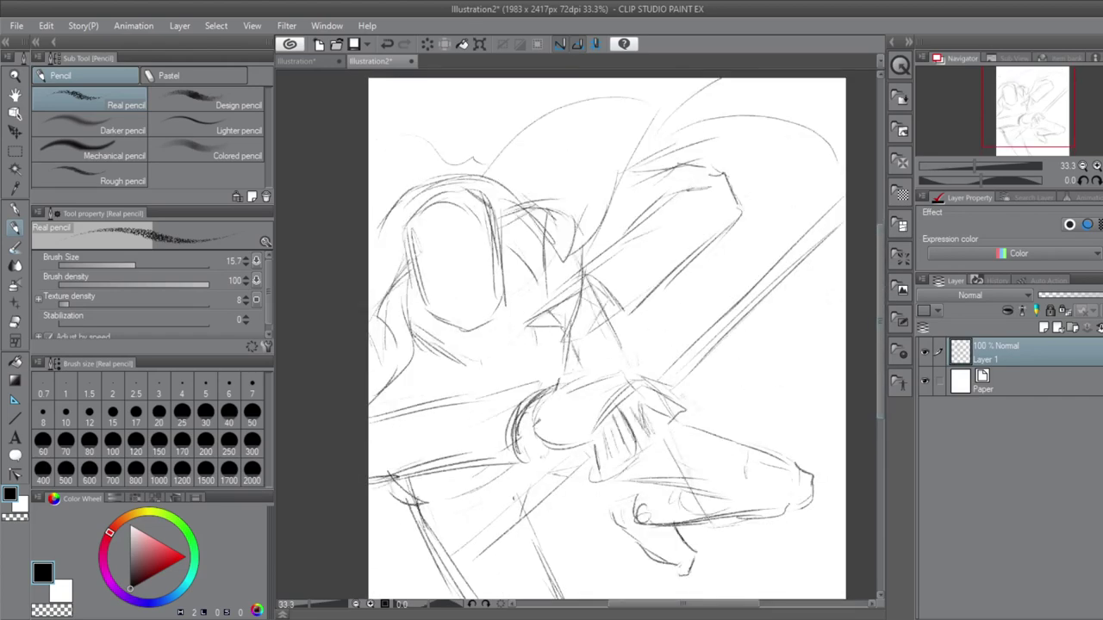
{"action": "scroll", "coordinate": [606, 345], "scroll_direction": "down", "scroll_amount": 3}
{"action": "scroll", "coordinate": [607, 345], "scroll_direction": "up", "scroll_amount": 1}
- Create a new raster layer, lower Layer 1's opacity to 25%, and make Layer 2 active for refined drawing
{"action": "key", "text": "ctrl+shift+n"}
{"action": "left_click", "coordinate": [1017, 382]}
{"action": "left_click_drag", "start_coordinate": [1100, 295], "coordinate": [1053, 295]}
{"action": "left_click", "coordinate": [995, 353]}
- Draw the refined face outline over the faded sketch on Layer 2, including the hairline, jaw, chin and far ear
{"action": "key", "text": "ctrl+plus"}
{"action": "key", "text": "ctrl+plus"}
{"action": "key", "text": "p"}
{"action": "key", "text": "p"}
{"action": "mouse_move", "coordinate": [380, 226]}
{"action": "left_mouse_down"}
{"action": "mouse_move", "coordinate": [387, 198]}
{"action": "mouse_move", "coordinate": [498, 131]}
{"action": "mouse_move", "coordinate": [568, 184]}
{"action": "left_mouse_up"}
{"action": "left_click_drag", "start_coordinate": [383, 207], "coordinate": [374, 302]}
{"action": "left_click_drag", "start_coordinate": [571, 188], "coordinate": [586, 267]}
{"action": "mouse_move", "coordinate": [387, 310]}
{"action": "left_mouse_down"}
{"action": "mouse_move", "coordinate": [422, 401]}
{"action": "mouse_move", "coordinate": [517, 450]}
{"action": "left_mouse_up"}
{"action": "mouse_move", "coordinate": [448, 418]}
{"action": "left_mouse_down"}
{"action": "mouse_move", "coordinate": [539, 453]}
{"action": "mouse_move", "coordinate": [564, 441]}
{"action": "mouse_move", "coordinate": [593, 309]}
{"action": "left_mouse_up"}
{"action": "left_click_drag", "start_coordinate": [583, 193], "coordinate": [586, 431]}
{"action": "mouse_move", "coordinate": [384, 311]}
{"action": "left_mouse_down"}
{"action": "mouse_move", "coordinate": [362, 327]}
{"action": "mouse_move", "coordinate": [380, 362]}
{"action": "mouse_move", "coordinate": [397, 369]}
{"action": "left_mouse_up"}
{"action": "left_click_drag", "start_coordinate": [595, 231], "coordinate": [608, 304]}
{"action": "left_click_drag", "start_coordinate": [376, 293], "coordinate": [369, 185]}
- Draw the top of the skull and strengthen the hairline, temples and jaw with repeated pencil strokes
{"action": "mouse_move", "coordinate": [369, 225]}
{"action": "left_mouse_down"}
{"action": "mouse_move", "coordinate": [465, 122]}
{"action": "mouse_move", "coordinate": [569, 148]}
{"action": "left_mouse_up"}
{"action": "left_click_drag", "start_coordinate": [561, 148], "coordinate": [591, 246]}
{"action": "mouse_move", "coordinate": [384, 276]}
{"action": "left_mouse_down"}
{"action": "mouse_move", "coordinate": [436, 183]}
{"action": "mouse_move", "coordinate": [571, 169]}
{"action": "left_mouse_up"}
{"action": "left_click_drag", "start_coordinate": [551, 169], "coordinate": [580, 229]}
{"action": "left_click_drag", "start_coordinate": [393, 269], "coordinate": [393, 312]}
{"action": "left_click_drag", "start_coordinate": [600, 332], "coordinate": [608, 337]}
{"action": "left_click_drag", "start_coordinate": [379, 289], "coordinate": [443, 408]}
{"action": "left_click_drag", "start_coordinate": [387, 250], "coordinate": [369, 301]}
{"action": "left_click_drag", "start_coordinate": [581, 198], "coordinate": [600, 371]}
{"action": "left_click_drag", "start_coordinate": [600, 333], "coordinate": [590, 419]}
- Reduce the brush size to 11.4 and draw the face's vertical centre and eye guidelines on Layer 1
{"action": "key", "text": "bracketleft"}
{"action": "key", "text": "alt+bracketleft"}
{"action": "left_click_drag", "start_coordinate": [479, 177], "coordinate": [508, 274]}
{"action": "left_click_drag", "start_coordinate": [532, 372], "coordinate": [561, 512]}
{"action": "left_click_drag", "start_coordinate": [393, 318], "coordinate": [484, 305]}
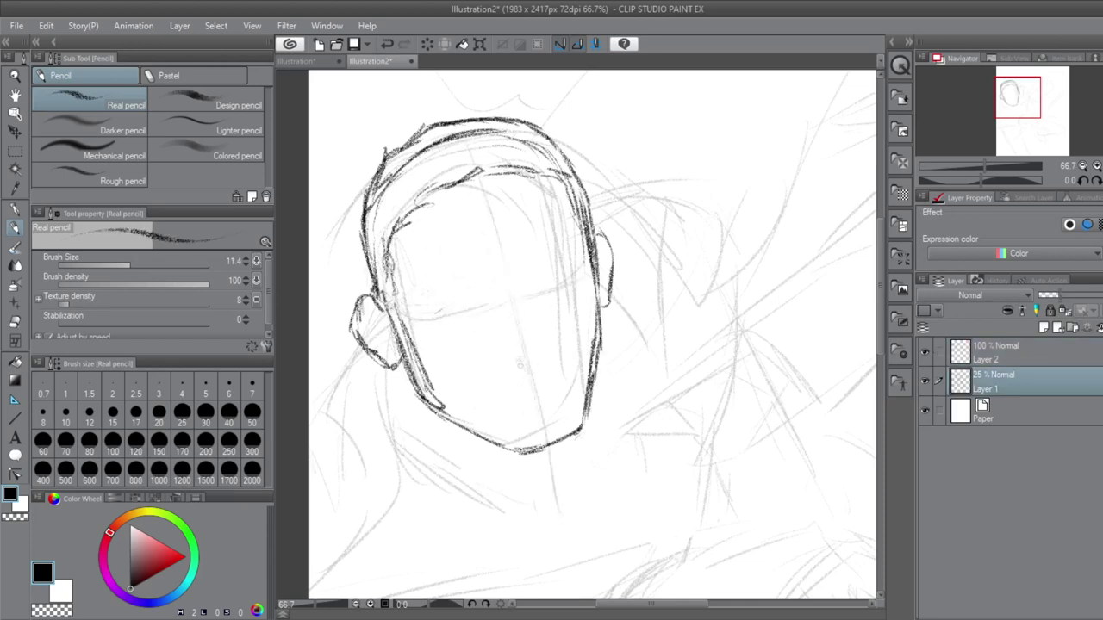
- Return to Layer 2, select the nose with a rectangular selection and shift it slightly onto the centre guideline
{"action": "key", "text": "alt+bracketright"}
{"action": "key", "text": "m"}
{"action": "left_click_drag", "start_coordinate": [470, 317], "coordinate": [561, 385]}
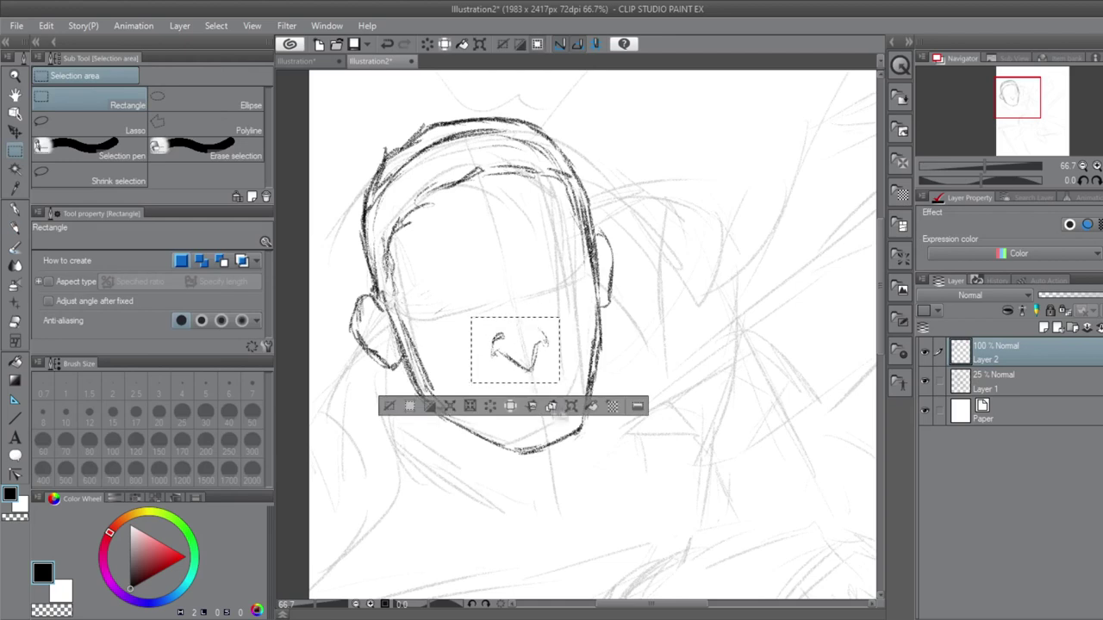
{"action": "left_click", "coordinate": [511, 410]}
{"action": "key", "text": "Return"}
{"action": "key", "text": "p"}
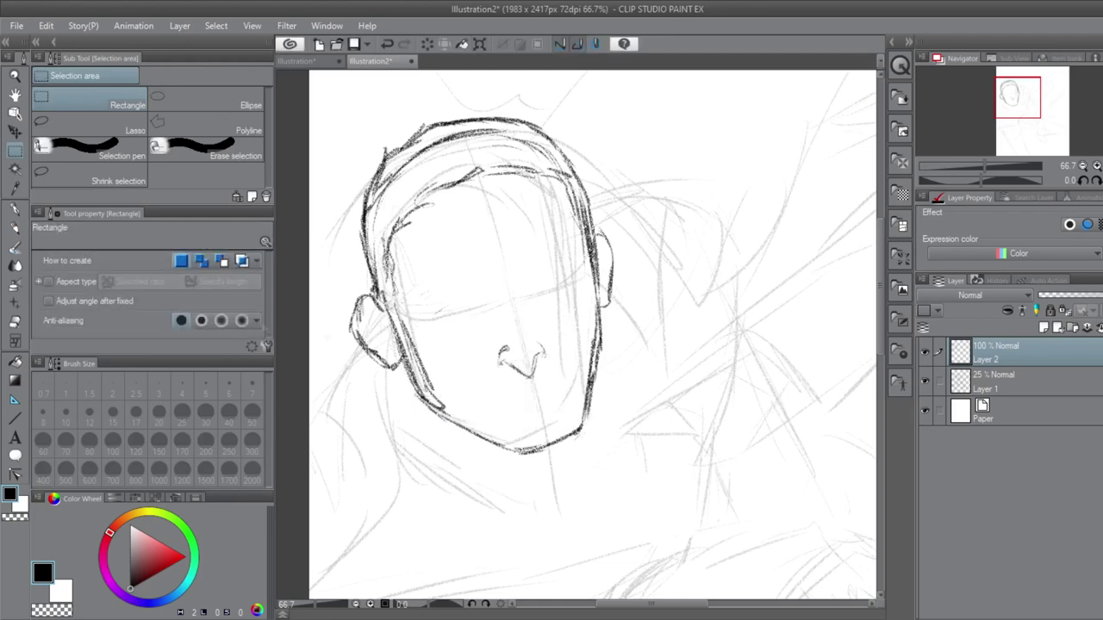
- Draw the nose bridge, chin stubble, both eyebrows and the first round eyeglass lens
{"action": "left_click_drag", "start_coordinate": [501, 297], "coordinate": [503, 343]}
{"action": "left_click_drag", "start_coordinate": [517, 446], "coordinate": [549, 443]}
{"action": "left_click_drag", "start_coordinate": [427, 284], "coordinate": [462, 258]}
{"action": "left_click_drag", "start_coordinate": [526, 240], "coordinate": [561, 245]}
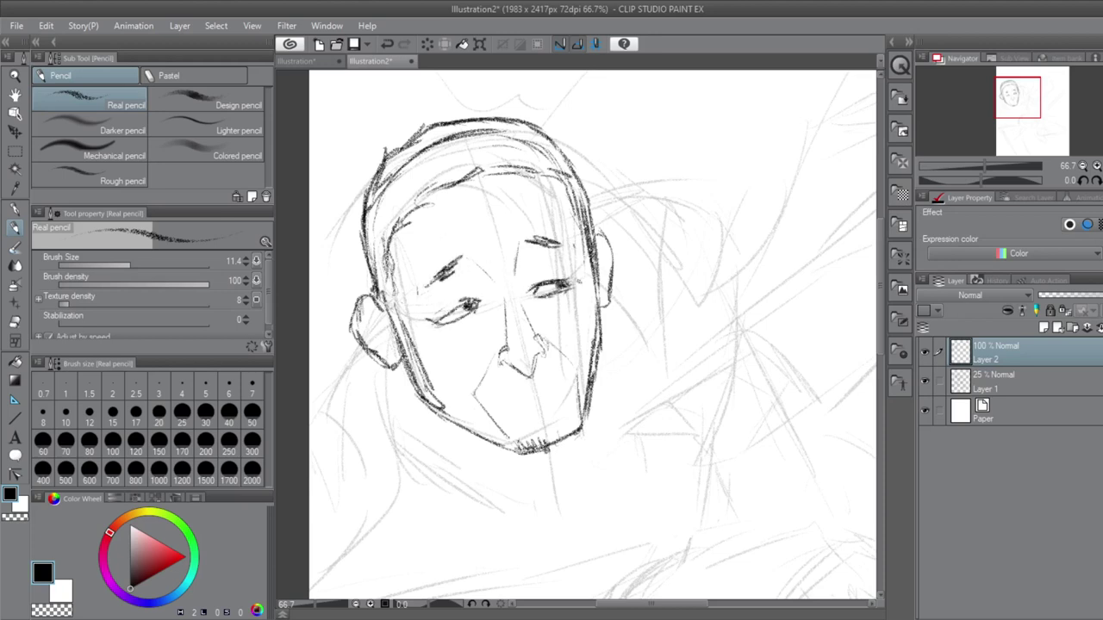
{"action": "left_click_drag", "start_coordinate": [418, 312], "coordinate": [479, 282]}
{"action": "left_click_drag", "start_coordinate": [417, 316], "coordinate": [489, 312]}
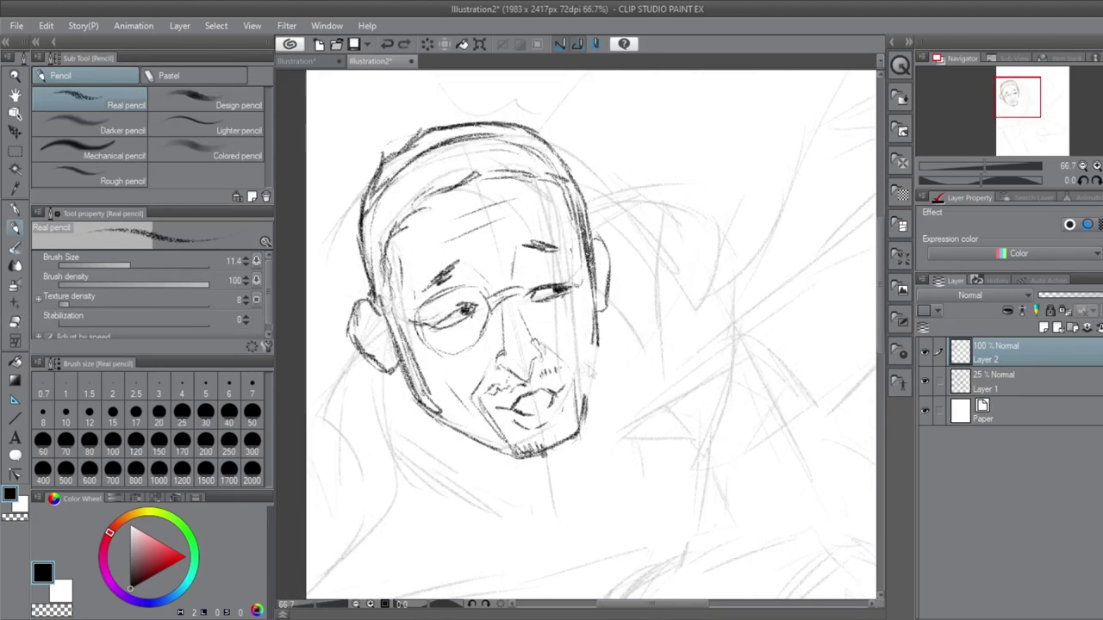
- Erase the jaw contour beside the mouth and redraw the narrower cheek, jaw and chin edge
{"action": "key", "text": "e"}
{"action": "mouse_move", "coordinate": [589, 429]}
{"action": "left_mouse_down"}
{"action": "mouse_move", "coordinate": [535, 457]}
{"action": "mouse_move", "coordinate": [591, 430]}
{"action": "left_mouse_up"}
{"action": "key", "text": "p"}
{"action": "key", "text": "e"}
{"action": "left_click_drag", "start_coordinate": [577, 377], "coordinate": [574, 408]}
{"action": "key", "text": "p"}
{"action": "left_click_drag", "start_coordinate": [577, 339], "coordinate": [547, 417]}
{"action": "left_click_drag", "start_coordinate": [577, 373], "coordinate": [572, 419]}
{"action": "left_click_drag", "start_coordinate": [526, 464], "coordinate": [555, 448]}
- Complete the glasses with the second lens and the temple arm, touch up the jaw, and undo the stray contour stroke
{"action": "left_click_drag", "start_coordinate": [600, 333], "coordinate": [595, 367]}
{"action": "left_click_drag", "start_coordinate": [371, 300], "coordinate": [412, 329]}
{"action": "left_click_drag", "start_coordinate": [422, 303], "coordinate": [583, 260]}
{"action": "left_click_drag", "start_coordinate": [518, 302], "coordinate": [572, 324]}
{"action": "left_click_drag", "start_coordinate": [586, 285], "coordinate": [577, 322]}
{"action": "mouse_move", "coordinate": [513, 126]}
{"action": "left_mouse_down"}
{"action": "mouse_move", "coordinate": [593, 251]}
{"action": "mouse_move", "coordinate": [603, 354]}
{"action": "left_mouse_up"}
{"action": "key", "text": "ctrl+z"}
- Flip the canvas view horizontally and correct the jaw, chin and back-of-head contours, undoing unwanted strokes
{"action": "key", "text": "h"}
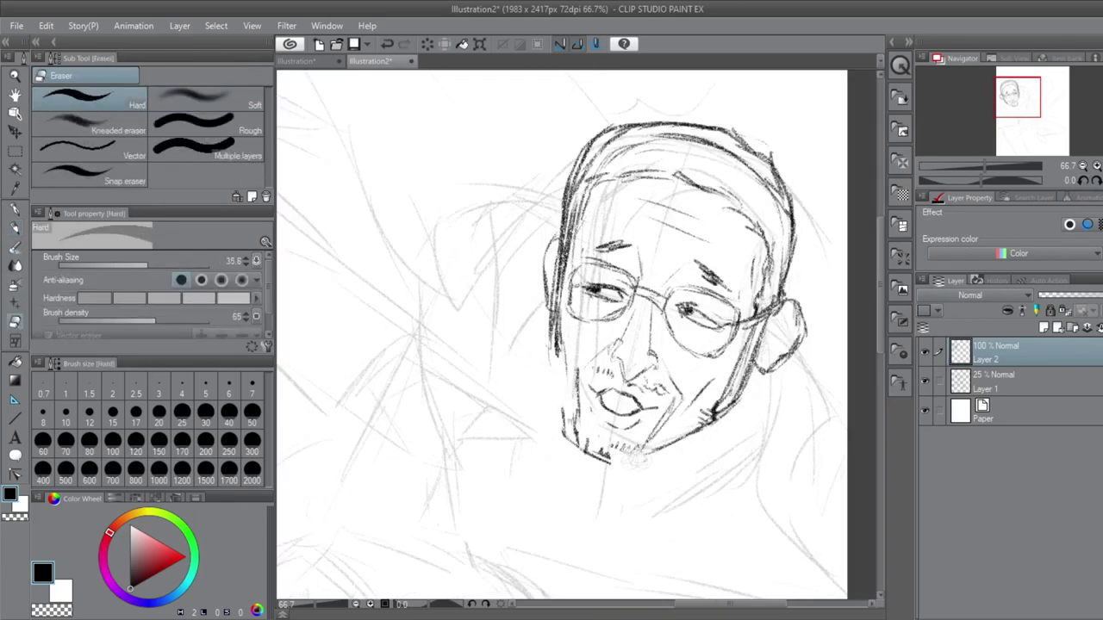
{"action": "left_click_drag", "start_coordinate": [558, 362], "coordinate": [720, 430]}
{"action": "key", "text": "ctrl+z"}
{"action": "left_click_drag", "start_coordinate": [603, 470], "coordinate": [740, 413]}
{"action": "left_click_drag", "start_coordinate": [780, 176], "coordinate": [802, 252]}
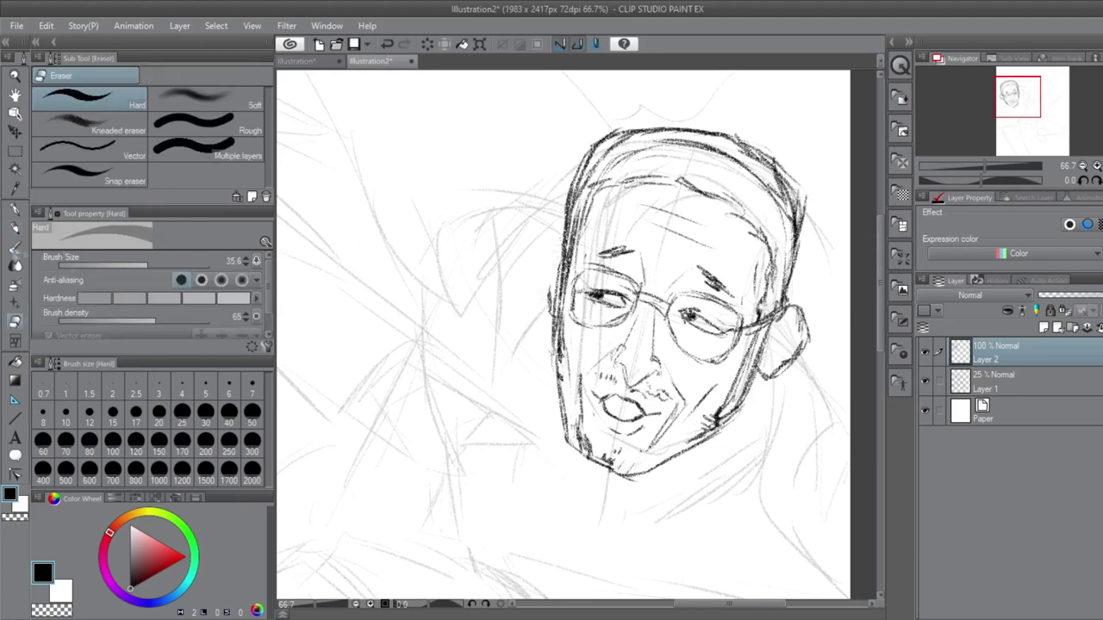
{"action": "mouse_move", "coordinate": [560, 251]}
{"action": "left_mouse_down"}
{"action": "mouse_move", "coordinate": [552, 334]}
{"action": "mouse_move", "coordinate": [549, 323]}
{"action": "left_mouse_up"}
{"action": "key", "text": "ctrl+z"}
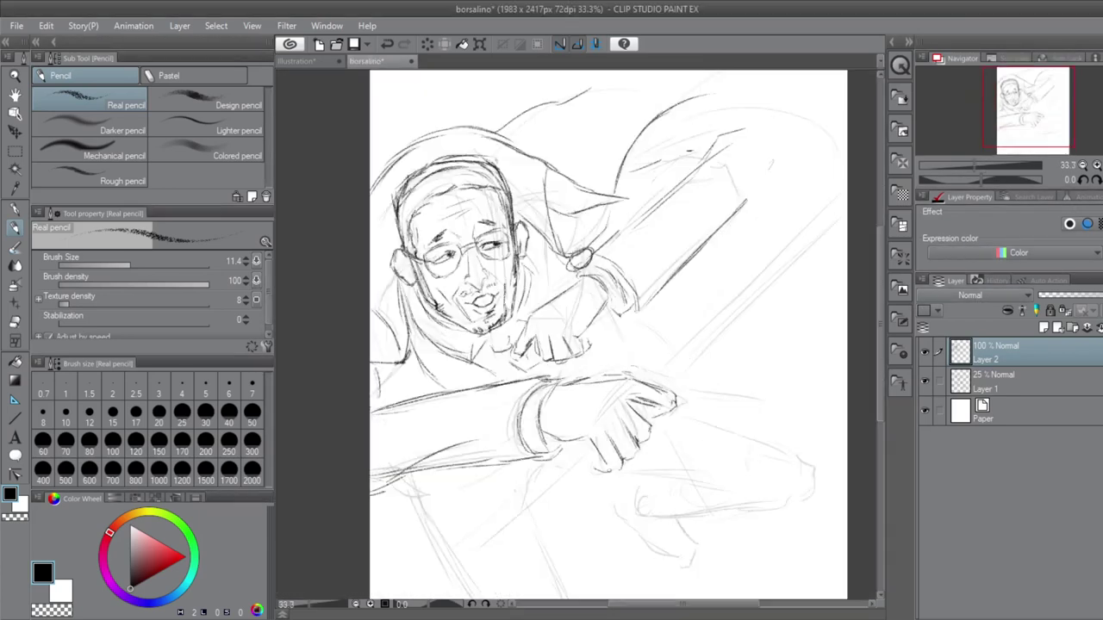
- Sketch the raised arm's elbow, lasso that section of the arm and remove it
{"action": "key", "text": "e"}
{"action": "key", "text": "p"}
{"action": "mouse_move", "coordinate": [655, 164]}
{"action": "left_mouse_down"}
{"action": "mouse_move", "coordinate": [771, 155]}
{"action": "mouse_move", "coordinate": [702, 284]}
{"action": "left_mouse_up"}
{"action": "key", "text": "m"}
{"action": "left_click_drag", "start_coordinate": [767, 206], "coordinate": [702, 293]}
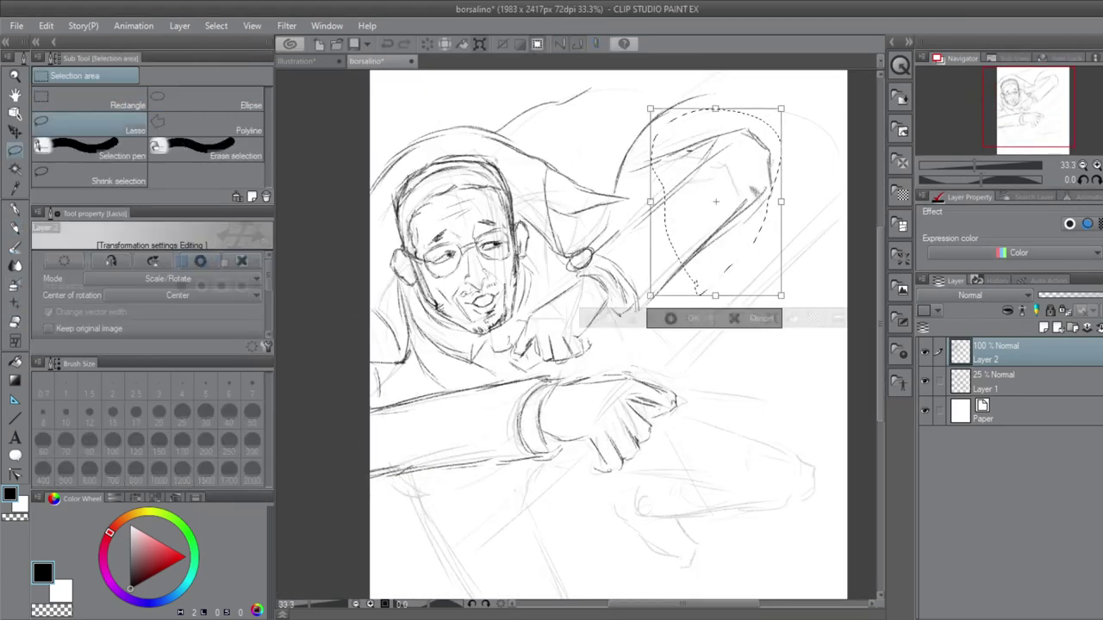
{"action": "key", "text": "Delete"}
{"action": "key", "text": "ctrl+d"}
- Redraw the raised arm's upper and lower sleeve edges up to the elbow
{"action": "key", "text": "e"}
{"action": "key", "text": "p"}
{"action": "left_click_drag", "start_coordinate": [724, 155], "coordinate": [677, 186]}
{"action": "left_click_drag", "start_coordinate": [603, 250], "coordinate": [694, 162]}
{"action": "left_click_drag", "start_coordinate": [685, 256], "coordinate": [624, 315]}
- Draw the cape's sweeping curves above the raised arm and the fold line behind the hood
{"action": "left_click_drag", "start_coordinate": [660, 116], "coordinate": [844, 164]}
{"action": "mouse_move", "coordinate": [623, 170]}
{"action": "left_mouse_down"}
{"action": "mouse_move", "coordinate": [698, 155]}
{"action": "mouse_move", "coordinate": [651, 211]}
{"action": "left_mouse_up"}
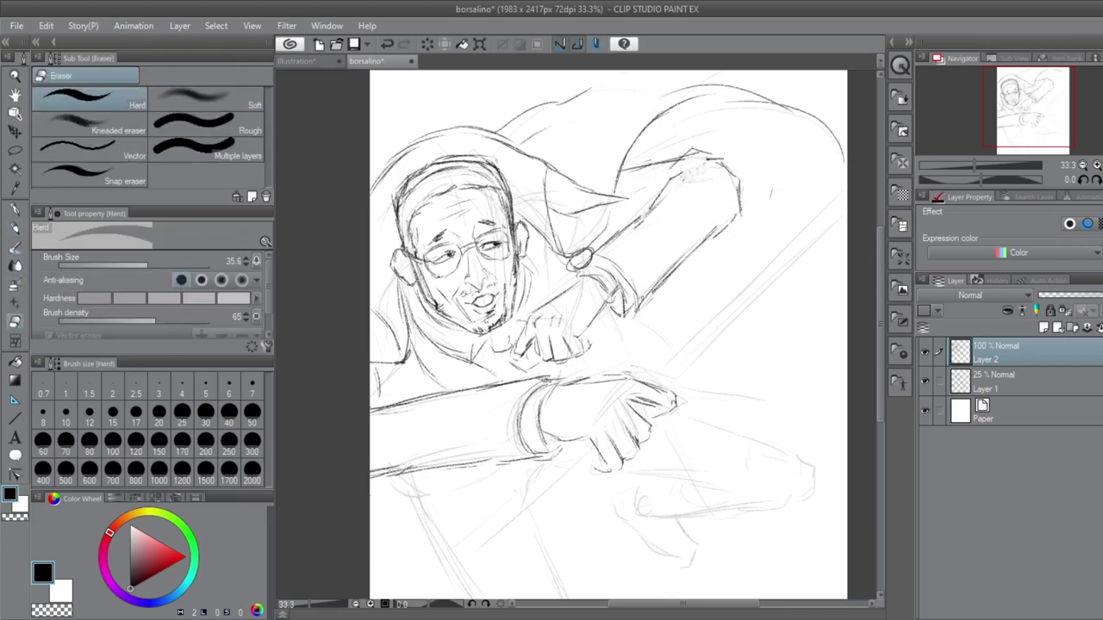
{"action": "left_click_drag", "start_coordinate": [625, 172], "coordinate": [784, 100]}
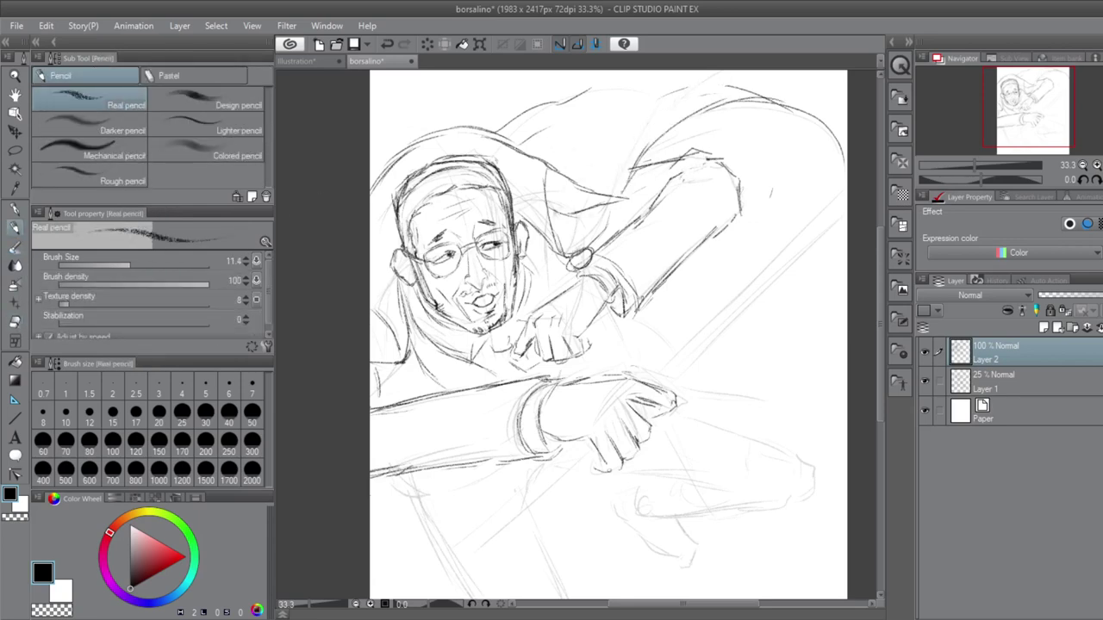
{"action": "left_click_drag", "start_coordinate": [570, 160], "coordinate": [610, 119]}
- Rotate the canvas and refine the bent leg's outline from thigh to knee over the rough sketch
{"action": "scroll", "coordinate": [608, 336], "scroll_direction": "down", "scroll_amount": 3}
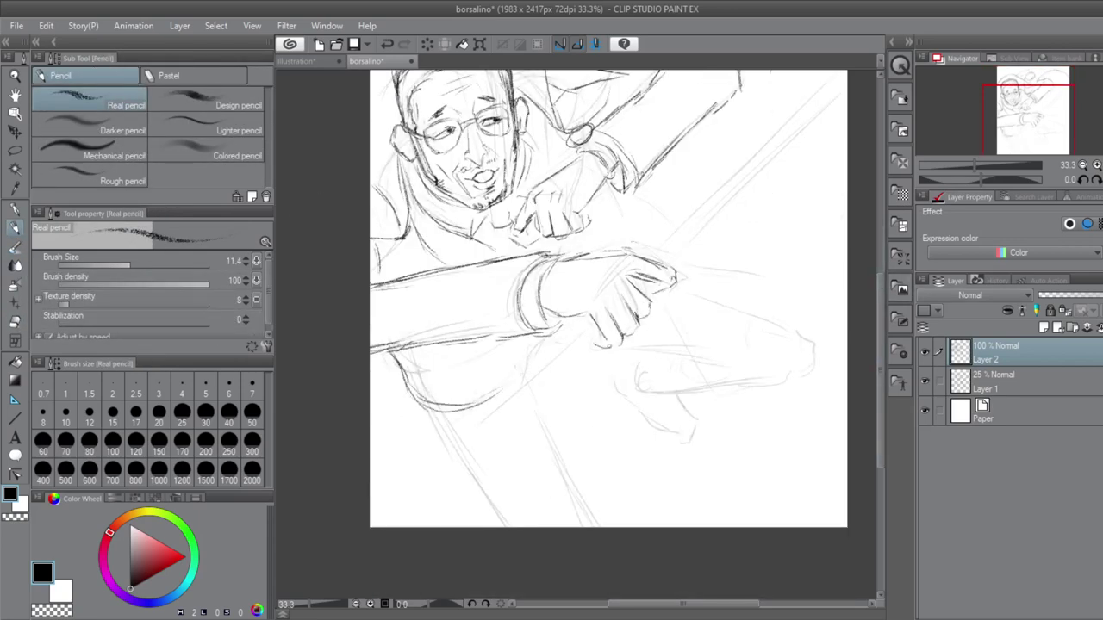
{"action": "scroll", "coordinate": [608, 336], "scroll_direction": "up", "scroll_amount": 3}
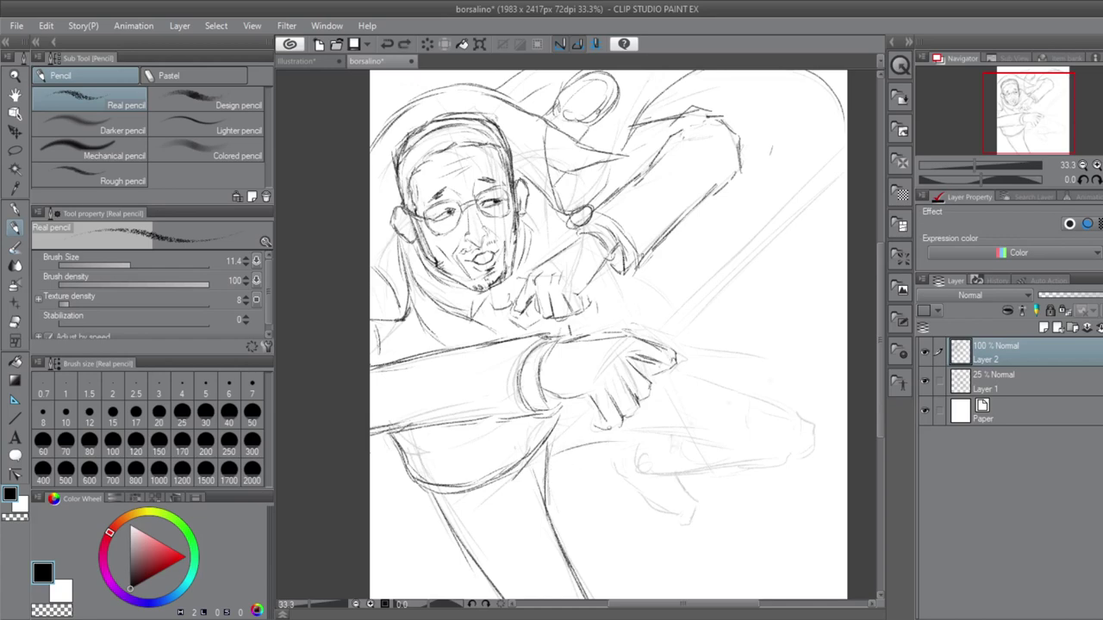
{"action": "key", "text": "^"}
{"action": "key", "text": "^"}
{"action": "left_click_drag", "start_coordinate": [482, 358], "coordinate": [625, 517]}
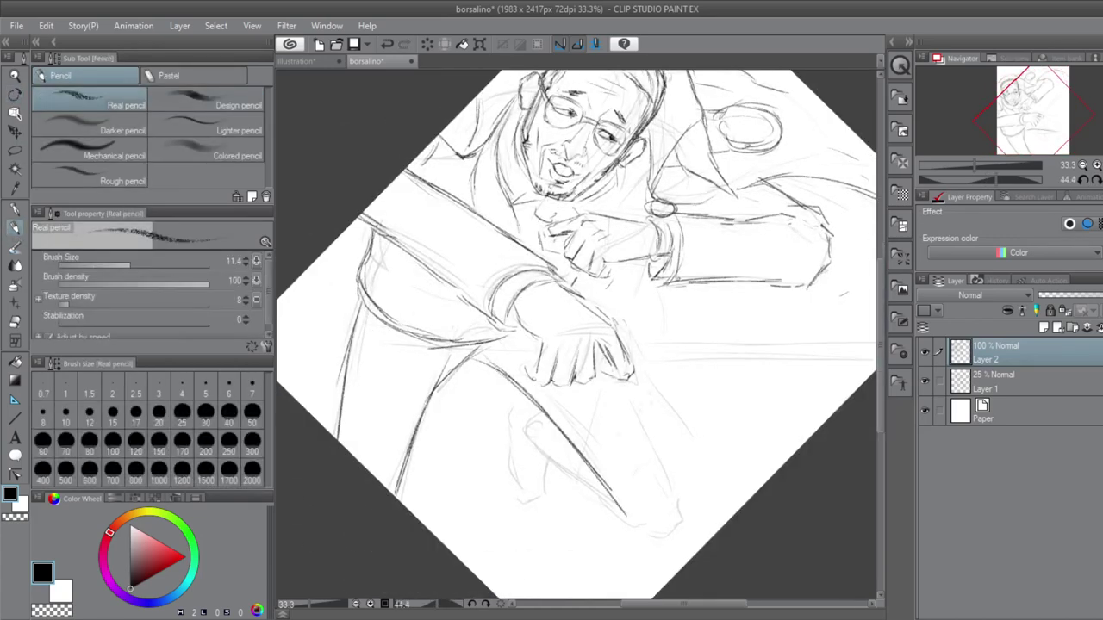
{"action": "left_click_drag", "start_coordinate": [633, 392], "coordinate": [613, 547]}
{"action": "left_click_drag", "start_coordinate": [525, 413], "coordinate": [634, 538]}
{"action": "key", "text": "minus"}
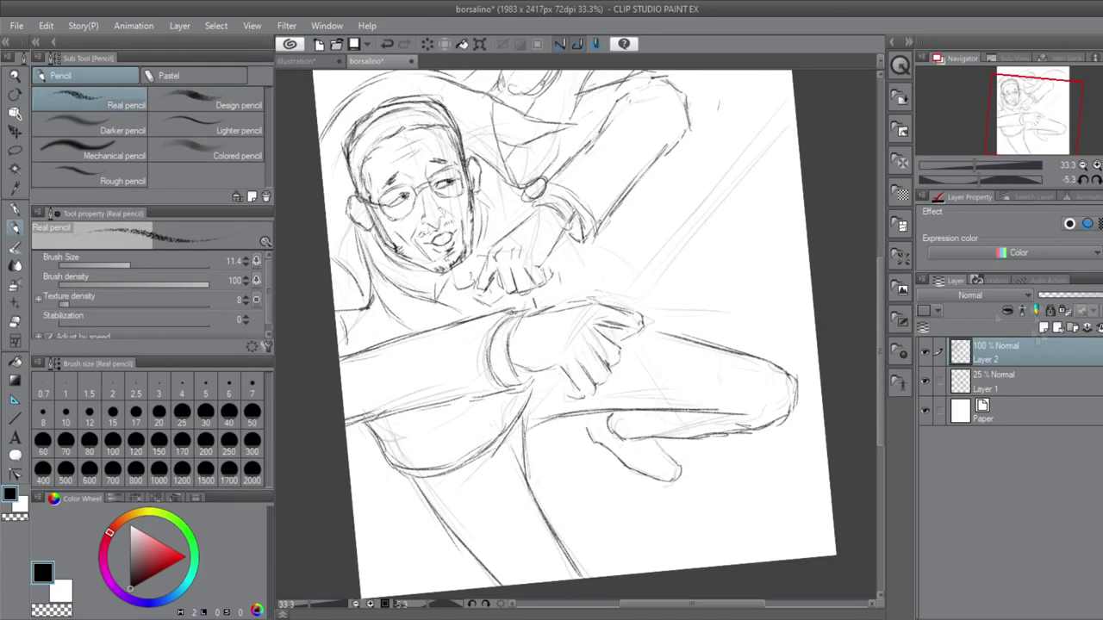
- Create a new layer and sketch the sword's parallel lines through the fist, plus guide lines across the chest and background
{"action": "key", "text": "ctrl+shift+n"}
{"action": "left_click_drag", "start_coordinate": [548, 375], "coordinate": [412, 512]}
{"action": "left_click_drag", "start_coordinate": [556, 386], "coordinate": [407, 555]}
{"action": "left_click_drag", "start_coordinate": [581, 178], "coordinate": [513, 283]}
{"action": "scroll", "coordinate": [595, 336], "scroll_direction": "up", "scroll_amount": 1}
{"action": "left_click_drag", "start_coordinate": [791, 319], "coordinate": [662, 329]}
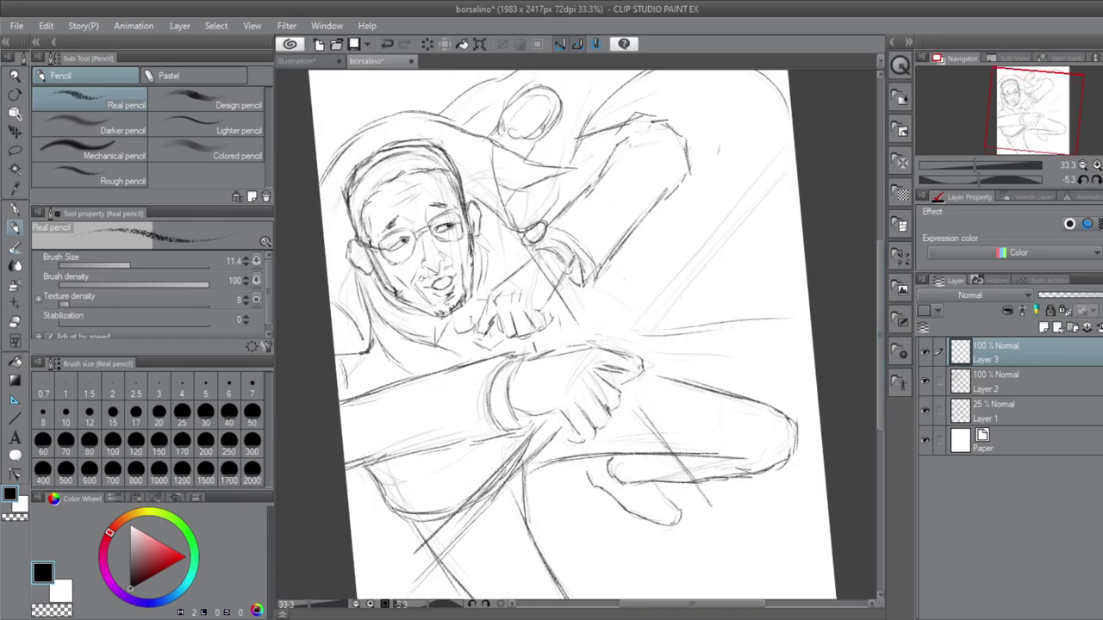
- Make Layer 2 active, undo the last two strokes, and clean up the raised arm's elbow contour
{"action": "left_click", "coordinate": [1000, 382]}
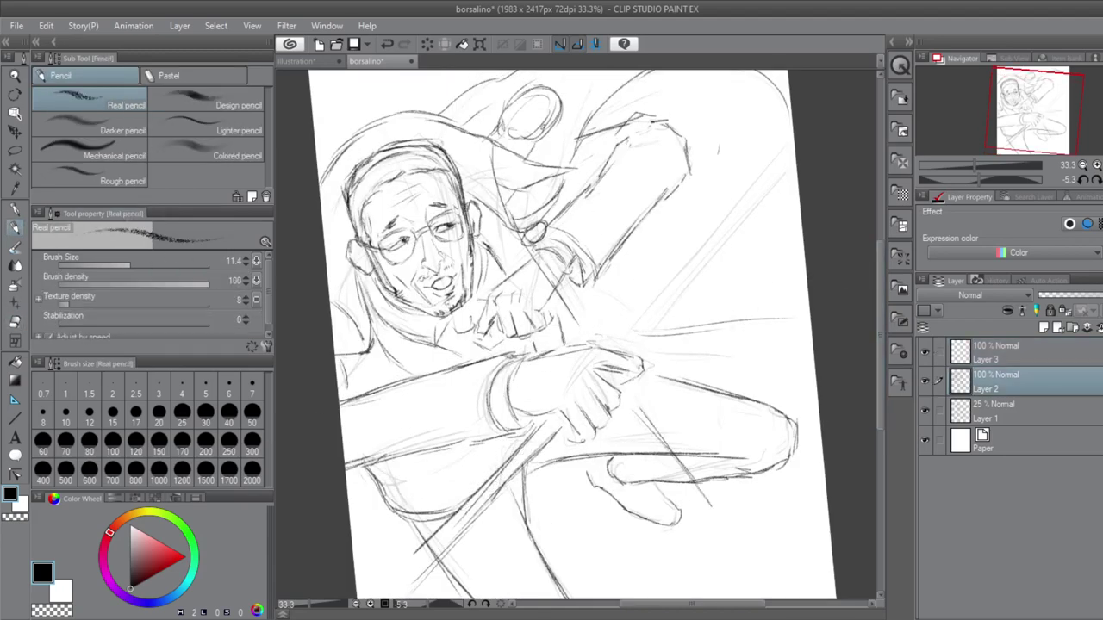
{"action": "key", "text": "ctrl+z"}
{"action": "key", "text": "ctrl+z"}
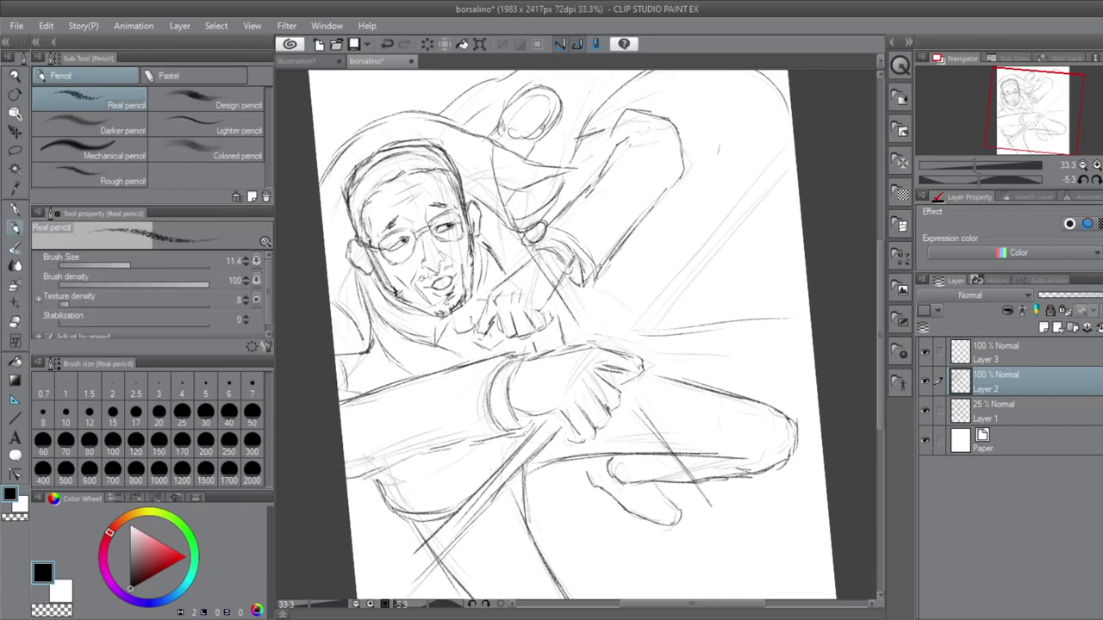
{"action": "scroll", "coordinate": [572, 335], "scroll_direction": "down", "scroll_amount": 3}
{"action": "scroll", "coordinate": [573, 334], "scroll_direction": "up", "scroll_amount": 4}
{"action": "scroll", "coordinate": [572, 335], "scroll_direction": "down", "scroll_amount": 2}
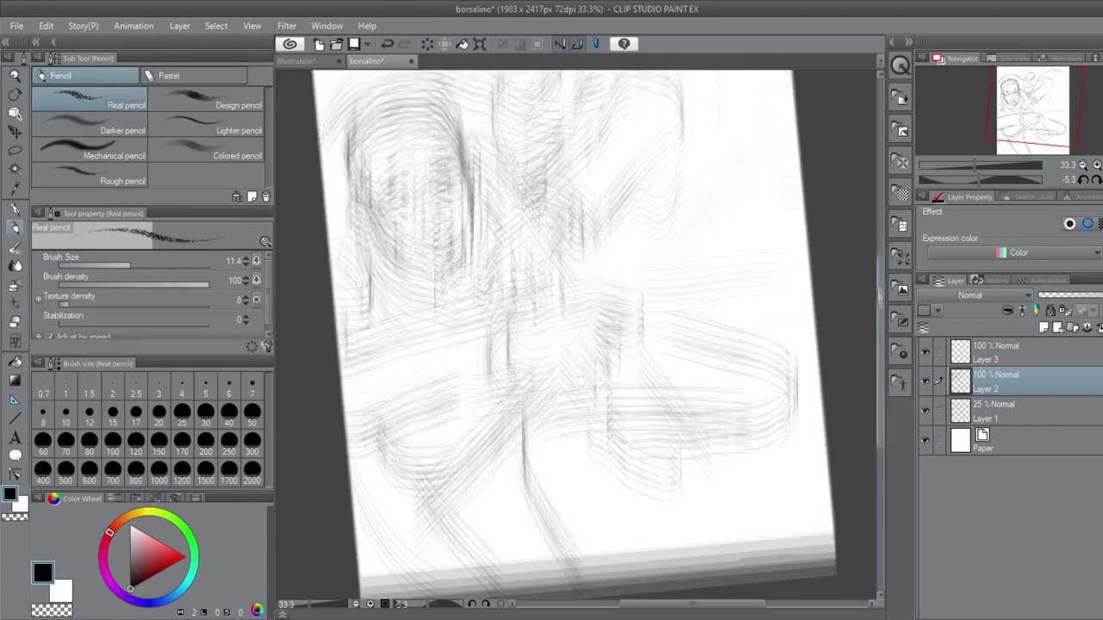
- Erase and redraw the outstretched sleeve's lower edge, the waist and the coat lines on Layer 2
{"action": "key", "text": "e"}
{"action": "key", "text": "p"}
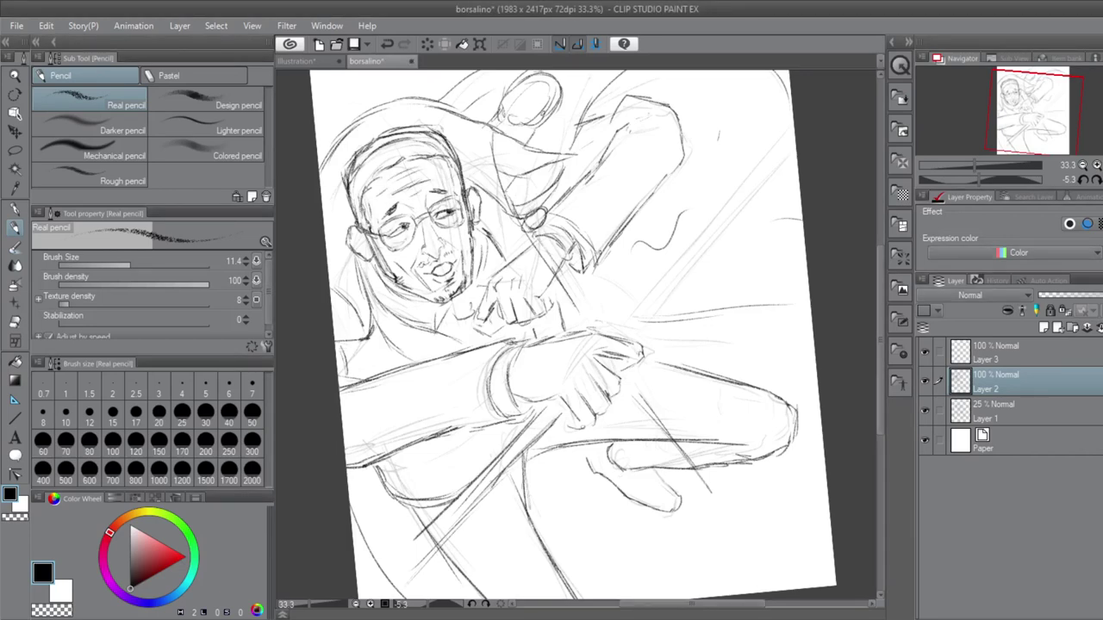
{"action": "scroll", "coordinate": [573, 335], "scroll_direction": "left", "scroll_amount": 2}
{"action": "key", "text": "e"}
{"action": "key", "text": "p"}
{"action": "scroll", "coordinate": [573, 335], "scroll_direction": "down", "scroll_amount": 2}
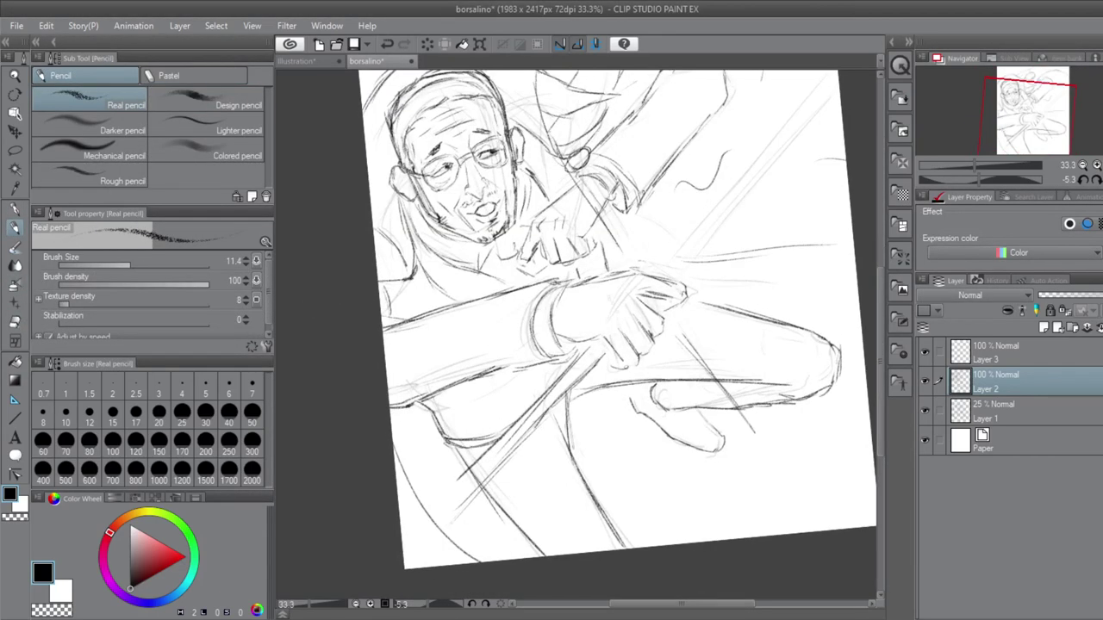
{"action": "key", "text": "e"}
{"action": "key", "text": "p"}
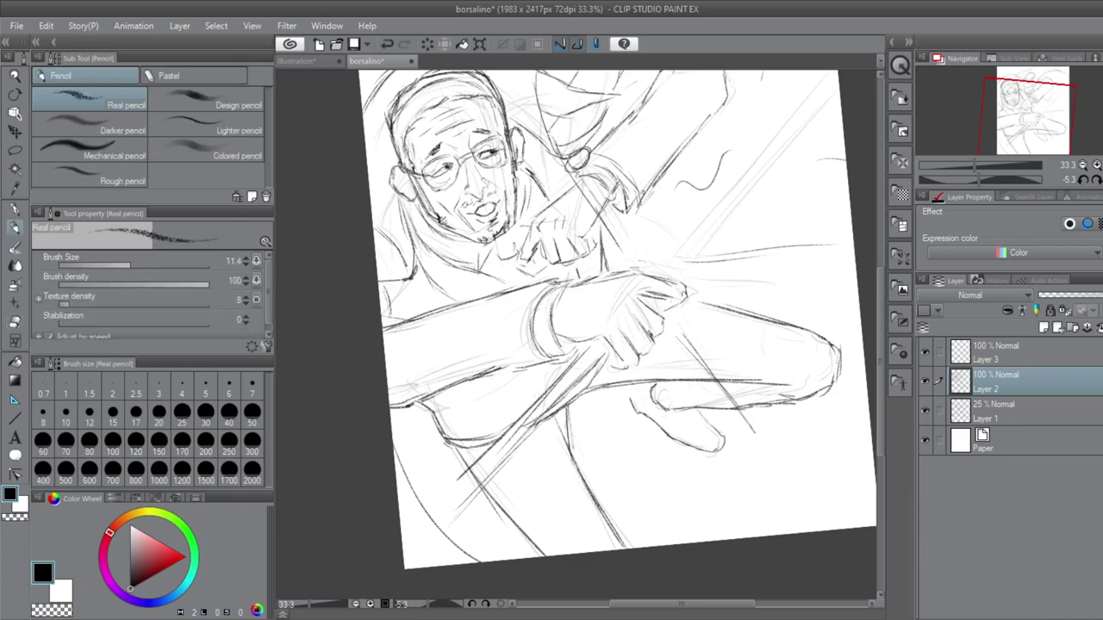
- Erase and redraw the coat fold at the waist, beneath the outstretched sleeve on Layer 2
{"action": "scroll", "coordinate": [614, 334], "scroll_direction": "up", "scroll_amount": 2}
{"action": "key", "text": "e"}
{"action": "scroll", "coordinate": [763, 377], "scroll_direction": "down", "scroll_amount": 1}
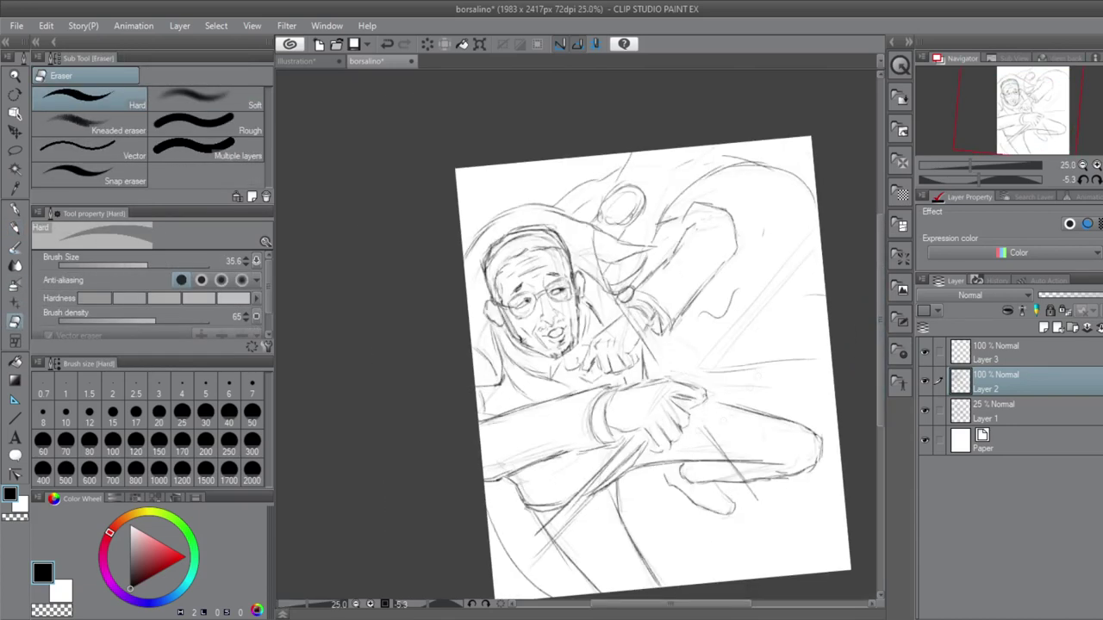
{"action": "scroll", "coordinate": [580, 515], "scroll_direction": "up", "scroll_amount": 1}
{"action": "key", "text": "p"}
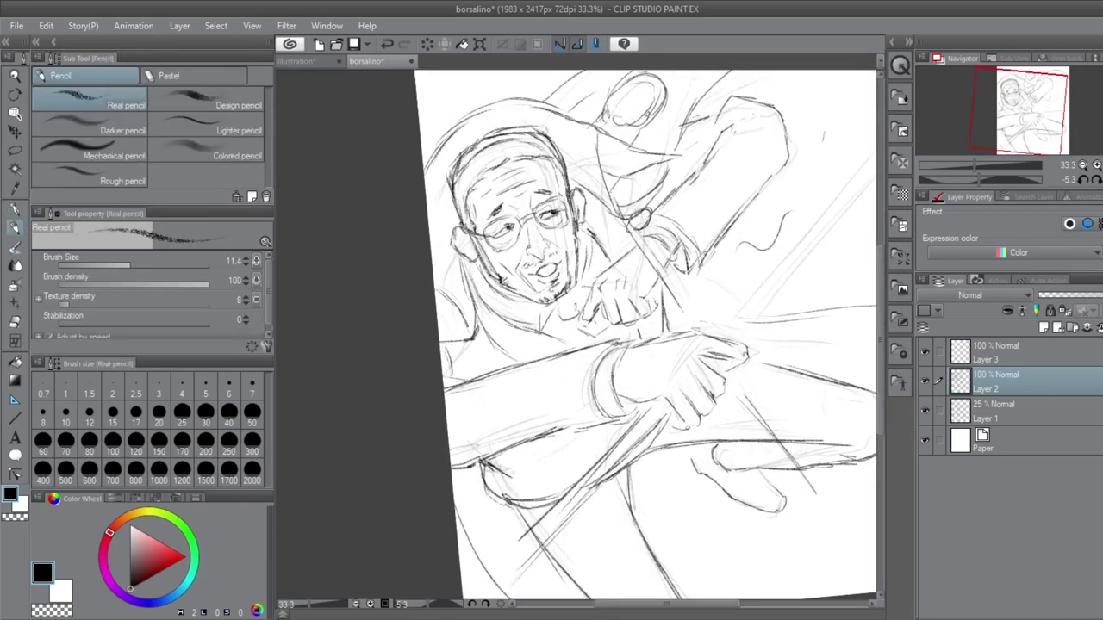
{"action": "scroll", "coordinate": [577, 336], "scroll_direction": "down", "scroll_amount": 1}
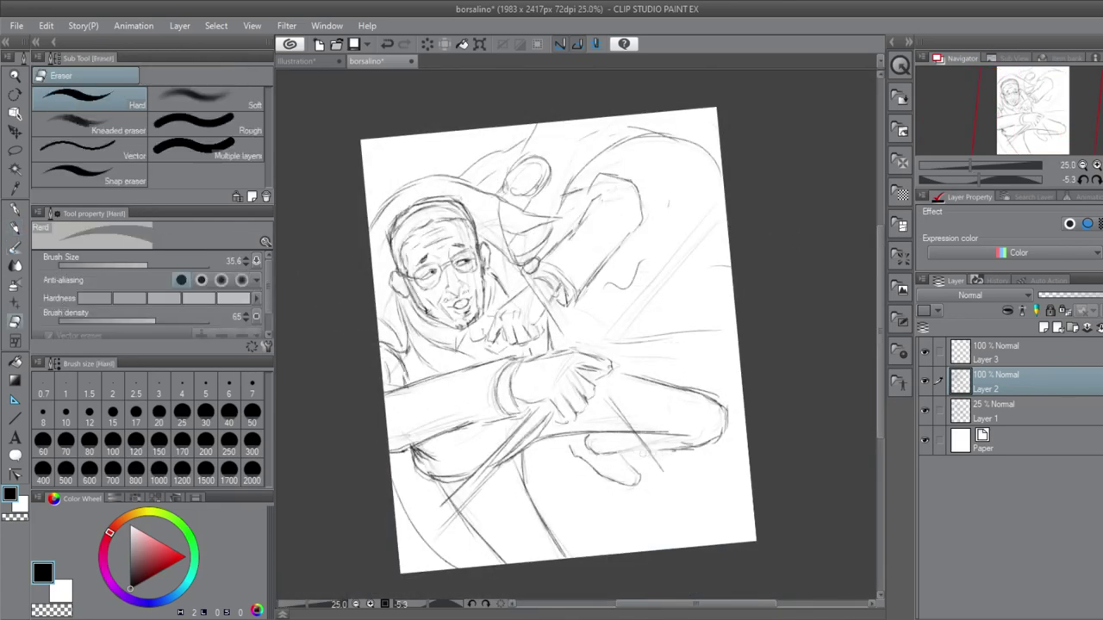
- Lasso the foot below the bent leg and move it inward toward the body with a transform
{"action": "key", "text": "m"}
{"action": "mouse_move", "coordinate": [564, 445]}
{"action": "left_mouse_down"}
{"action": "mouse_move", "coordinate": [538, 466]}
{"action": "mouse_move", "coordinate": [561, 444]}
{"action": "left_mouse_up"}
{"action": "key", "text": "ctrl+t"}
{"action": "left_click_drag", "start_coordinate": [610, 473], "coordinate": [576, 496]}
{"action": "key", "text": "Return"}
- Redraw the bent leg's knee contour with the Real pencil, rounding it slightly outward
{"action": "key", "text": "p"}
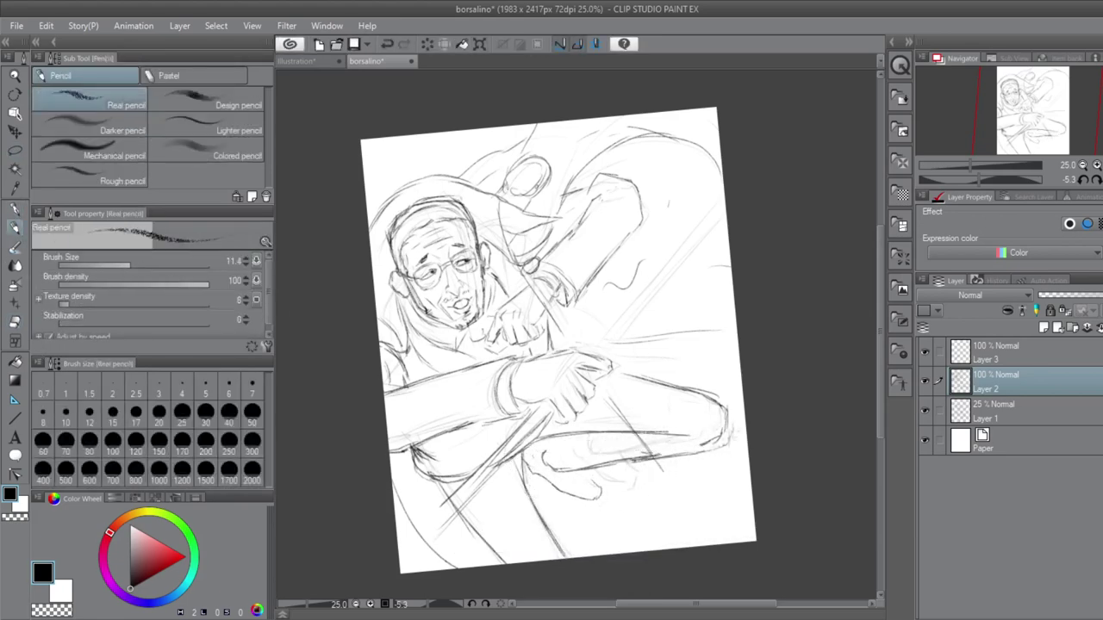
{"action": "left_click_drag", "start_coordinate": [728, 413], "coordinate": [719, 444]}
{"action": "left_click_drag", "start_coordinate": [720, 393], "coordinate": [733, 435]}
{"action": "key", "text": "p"}
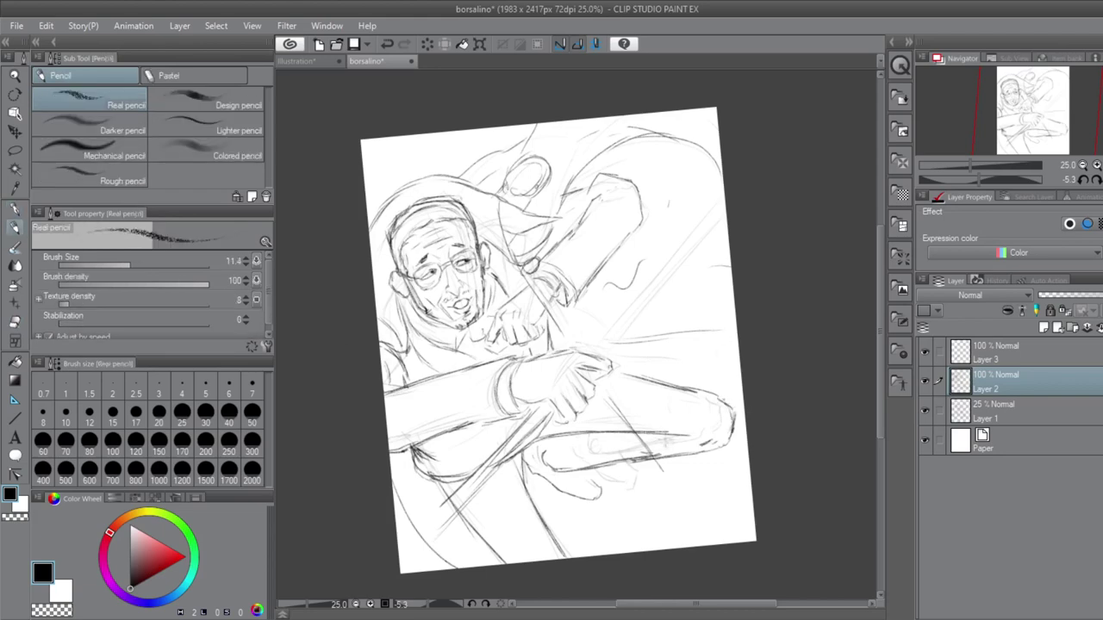
- Erase the raised arm, its sleeve opening and the small fist in front of the chest on Layer 2
{"action": "scroll", "coordinate": [560, 258], "scroll_direction": "up", "scroll_amount": 3}
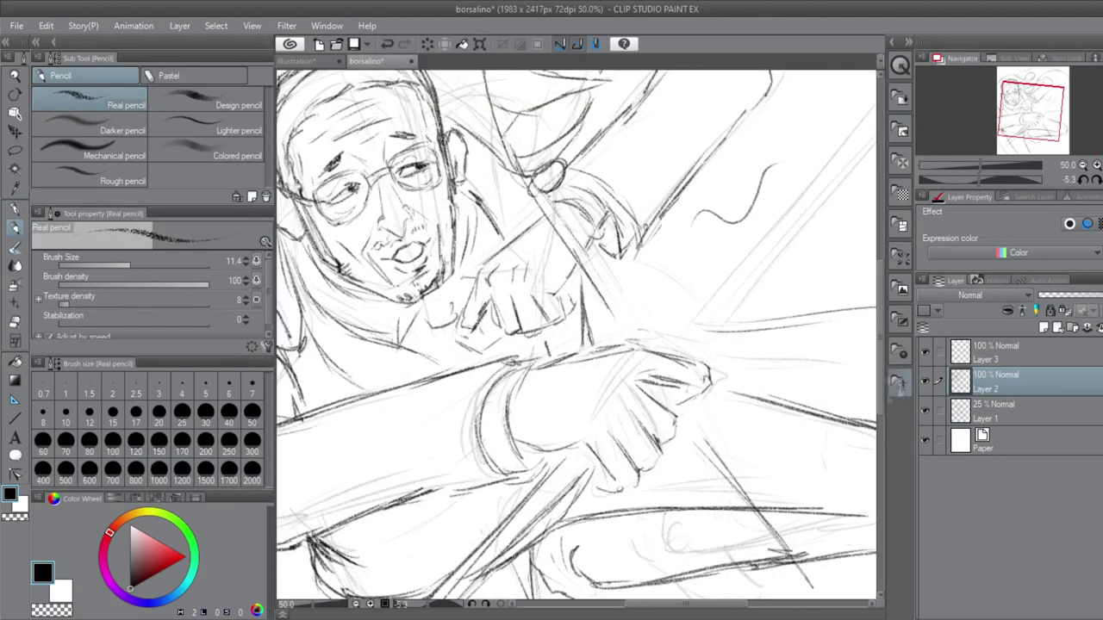
{"action": "key", "text": "e"}
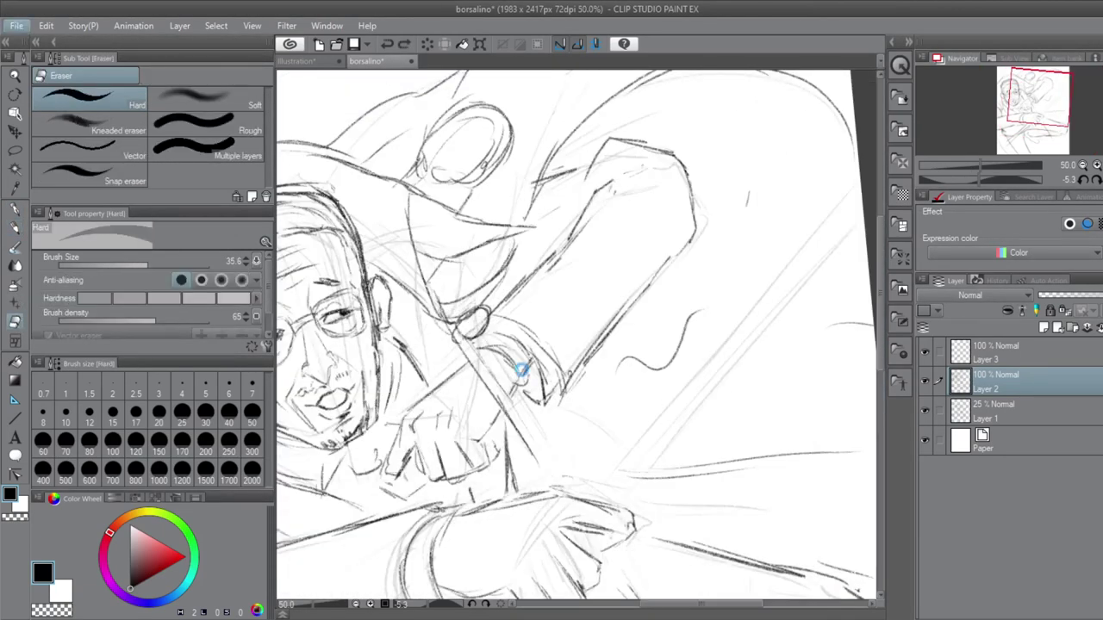
{"action": "left_click_drag", "start_coordinate": [383, 422], "coordinate": [448, 478]}
{"action": "left_click_drag", "start_coordinate": [500, 354], "coordinate": [547, 298]}
{"action": "left_click_drag", "start_coordinate": [526, 400], "coordinate": [608, 323]}
{"action": "left_click_drag", "start_coordinate": [594, 250], "coordinate": [689, 142]}
{"action": "left_click_drag", "start_coordinate": [508, 293], "coordinate": [586, 211]}
{"action": "scroll", "coordinate": [560, 336], "scroll_direction": "down", "scroll_amount": 2}
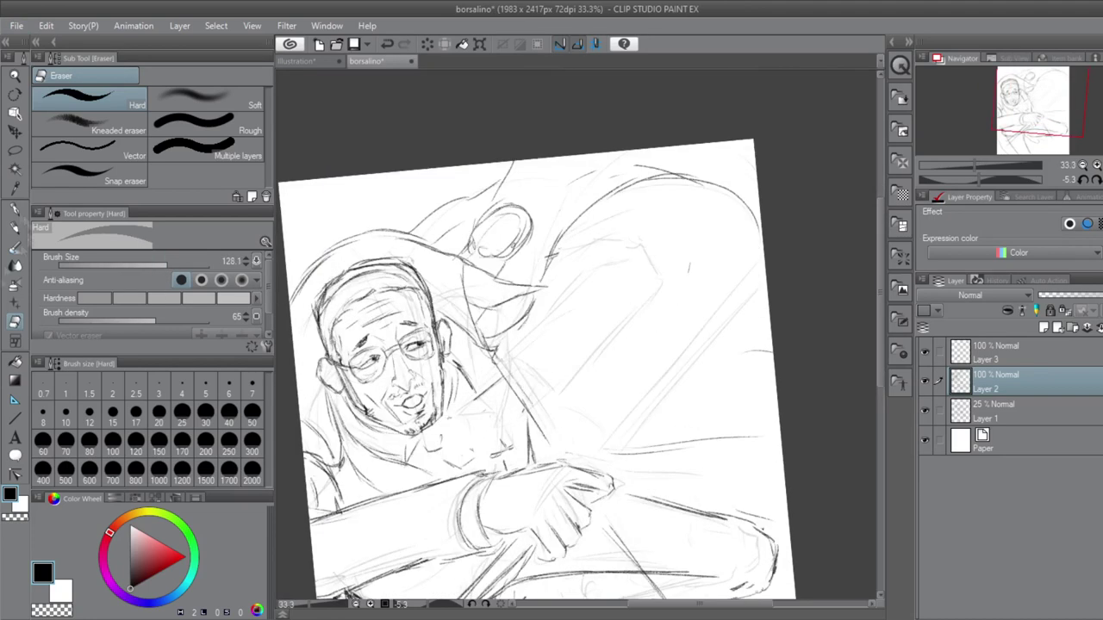
- Sketch an open raised hand with extended fingers and a thumb beside the upper sword line
{"action": "scroll", "coordinate": [560, 336], "scroll_direction": "up", "scroll_amount": 2}
{"action": "key", "text": "p"}
{"action": "left_click_drag", "start_coordinate": [642, 246], "coordinate": [657, 297]}
{"action": "mouse_move", "coordinate": [534, 509]}
{"action": "left_mouse_down"}
{"action": "mouse_move", "coordinate": [775, 229]}
{"action": "mouse_move", "coordinate": [622, 400]}
{"action": "left_mouse_up"}
{"action": "left_click_drag", "start_coordinate": [628, 215], "coordinate": [643, 197]}
{"action": "mouse_move", "coordinate": [632, 193]}
{"action": "left_mouse_down"}
{"action": "mouse_move", "coordinate": [664, 168]}
{"action": "mouse_move", "coordinate": [682, 174]}
{"action": "left_mouse_up"}
{"action": "mouse_move", "coordinate": [679, 191]}
{"action": "left_mouse_down"}
{"action": "mouse_move", "coordinate": [702, 181]}
{"action": "mouse_move", "coordinate": [699, 248]}
{"action": "left_mouse_up"}
{"action": "left_click_drag", "start_coordinate": [698, 192], "coordinate": [714, 239]}
{"action": "left_click_drag", "start_coordinate": [686, 256], "coordinate": [679, 267]}
{"action": "left_click_drag", "start_coordinate": [652, 290], "coordinate": [665, 320]}
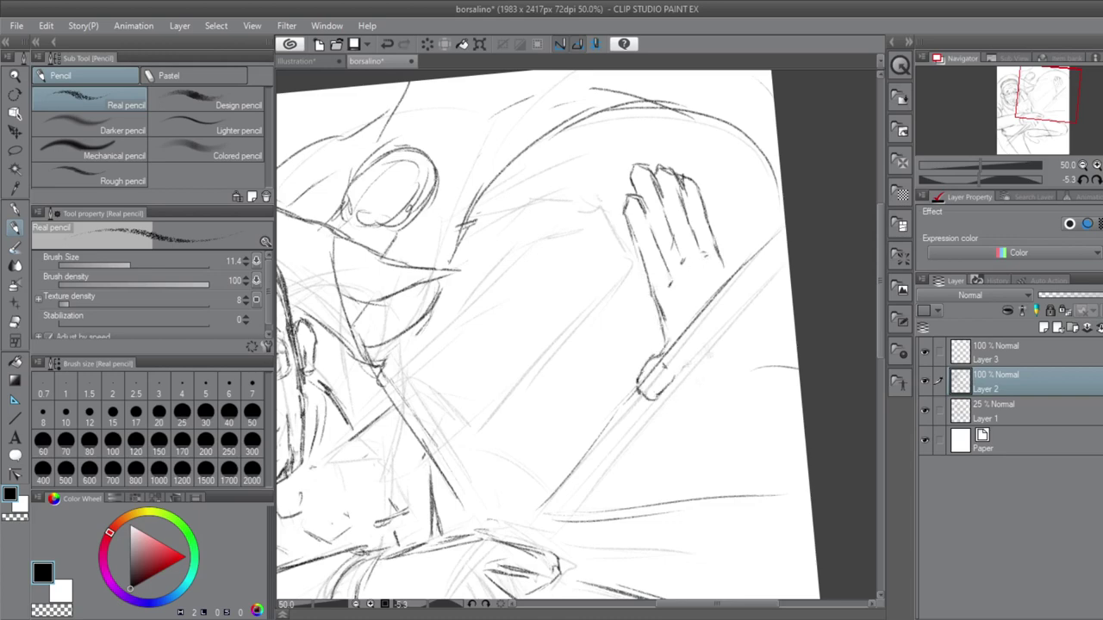
- Lasso the open hand's thumb and lower palm, shift them slightly downward, and deselect
{"action": "key", "text": "m"}
{"action": "left_click_drag", "start_coordinate": [621, 297], "coordinate": [617, 301]}
{"action": "key", "text": "ctrl+t"}
{"action": "left_click_drag", "start_coordinate": [681, 362], "coordinate": [686, 379]}
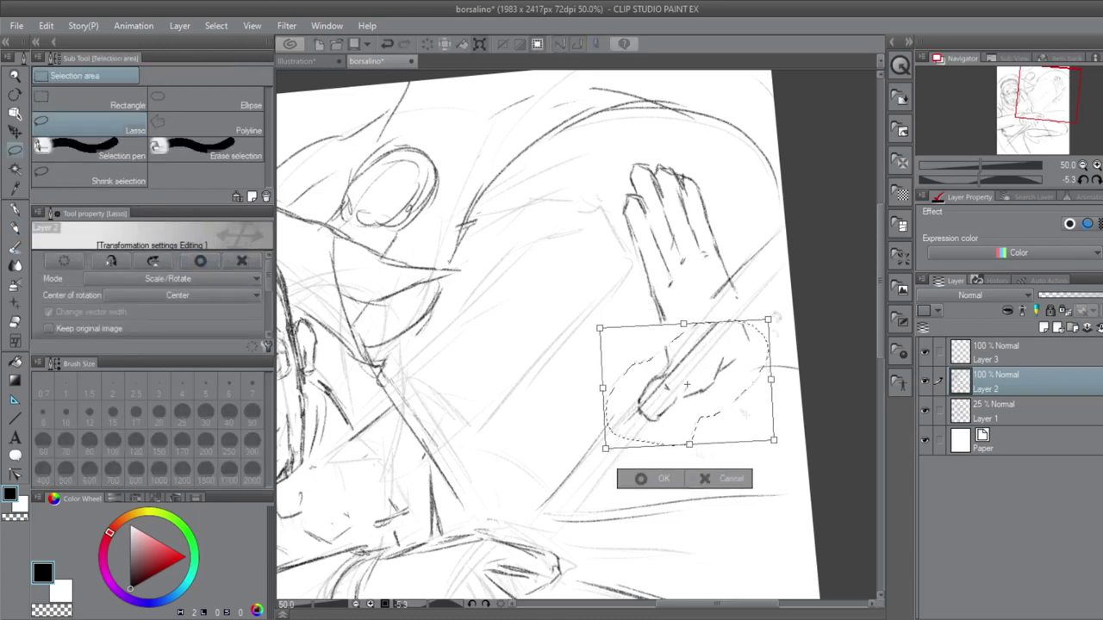
{"action": "key", "text": "Return"}
{"action": "key", "text": "ctrl+d"}
- Draw the open hand's outer palm edge and define the fingertips and finger contours
{"action": "key", "text": "p"}
{"action": "left_click_drag", "start_coordinate": [735, 286], "coordinate": [746, 345]}
{"action": "key", "text": "ctrl+minus"}
{"action": "key", "text": "ctrl+plus"}
{"action": "key", "text": "ctrl+plus"}
{"action": "key", "text": "e"}
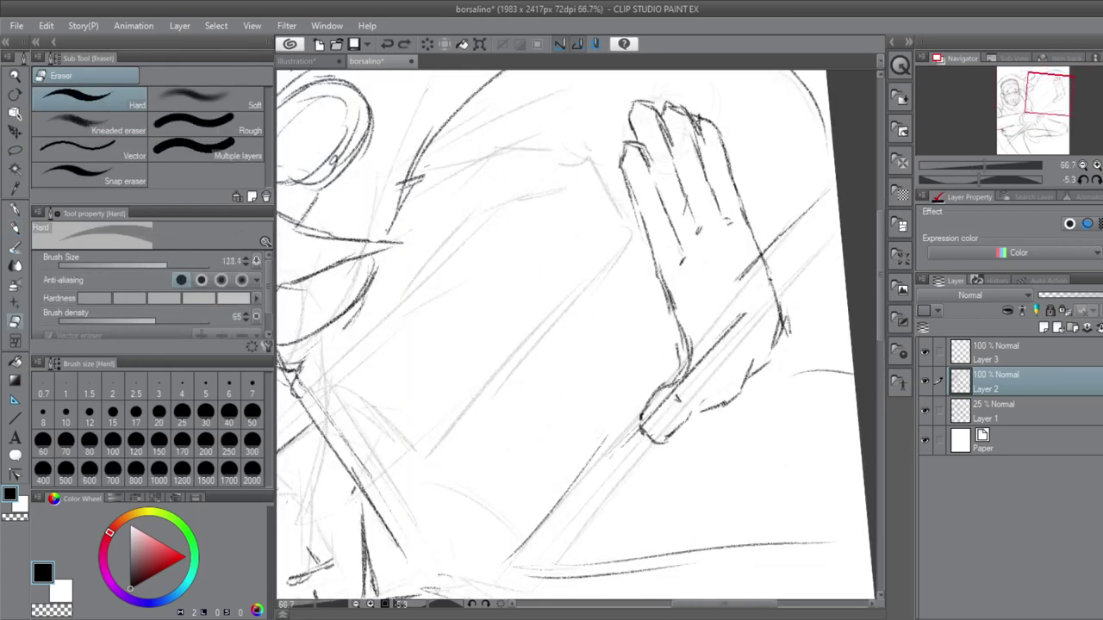
{"action": "key", "text": "p"}
{"action": "mouse_move", "coordinate": [629, 114]}
{"action": "left_mouse_down"}
{"action": "mouse_move", "coordinate": [694, 108]}
{"action": "mouse_move", "coordinate": [728, 198]}
{"action": "left_mouse_up"}
{"action": "key", "text": "e"}
{"action": "key", "text": "p"}
{"action": "key", "text": "p"}
{"action": "left_click_drag", "start_coordinate": [715, 129], "coordinate": [754, 239]}
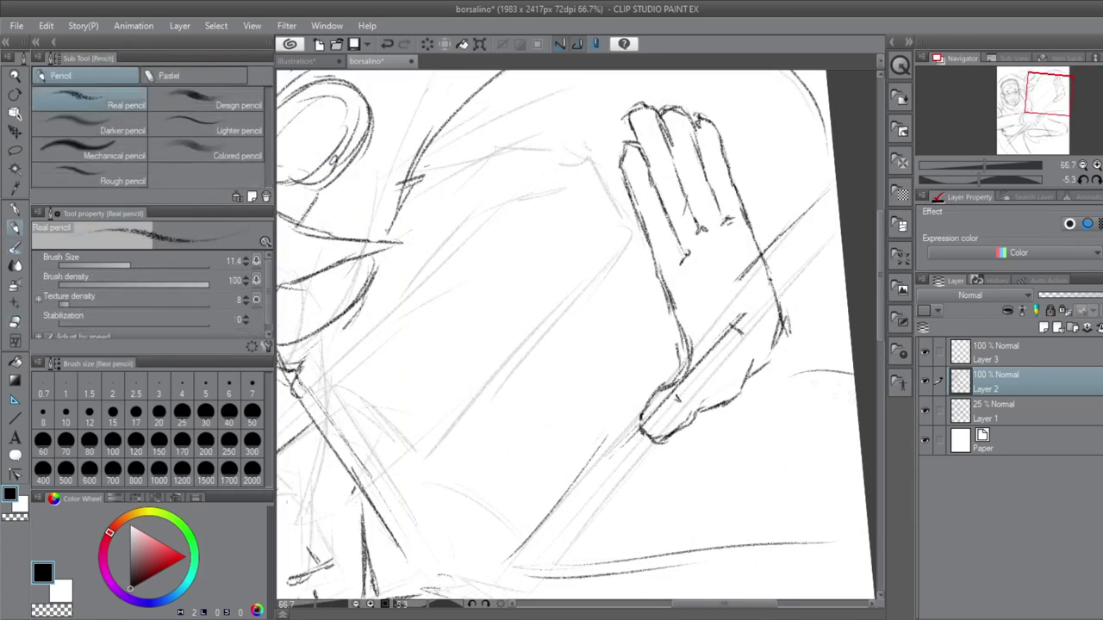
- Clean up the open hand by erasing and redrawing the finger bases and the index finger's outer edge
{"action": "key", "text": "ctrl+minus"}
{"action": "key", "text": "ctrl+plus"}
{"action": "key", "text": "e"}
{"action": "mouse_move", "coordinate": [635, 245]}
{"action": "left_mouse_down"}
{"action": "mouse_move", "coordinate": [655, 183]}
{"action": "mouse_move", "coordinate": [711, 211]}
{"action": "left_mouse_up"}
{"action": "key", "text": "p"}
{"action": "mouse_move", "coordinate": [645, 224]}
{"action": "left_mouse_down"}
{"action": "mouse_move", "coordinate": [672, 183]}
{"action": "mouse_move", "coordinate": [733, 231]}
{"action": "mouse_move", "coordinate": [627, 257]}
{"action": "left_mouse_up"}
{"action": "key", "text": "e"}
{"action": "left_click_drag", "start_coordinate": [716, 194], "coordinate": [732, 228]}
{"action": "key", "text": "b"}
{"action": "key", "text": "p"}
{"action": "key", "text": "ctrl+z"}
{"action": "key", "text": "e"}
{"action": "key", "text": "p"}
{"action": "left_click_drag", "start_coordinate": [634, 216], "coordinate": [642, 257]}
- Sketch the sword's upper edges across the open palm on Layer 3, then return to Layer 2
{"action": "key", "text": "ctrl+minus"}
{"action": "key", "text": "ctrl+minus"}
{"action": "key", "text": "alt+bracketright"}
{"action": "left_click_drag", "start_coordinate": [763, 295], "coordinate": [588, 505]}
{"action": "scroll", "coordinate": [551, 361], "scroll_direction": "down", "scroll_amount": 2}
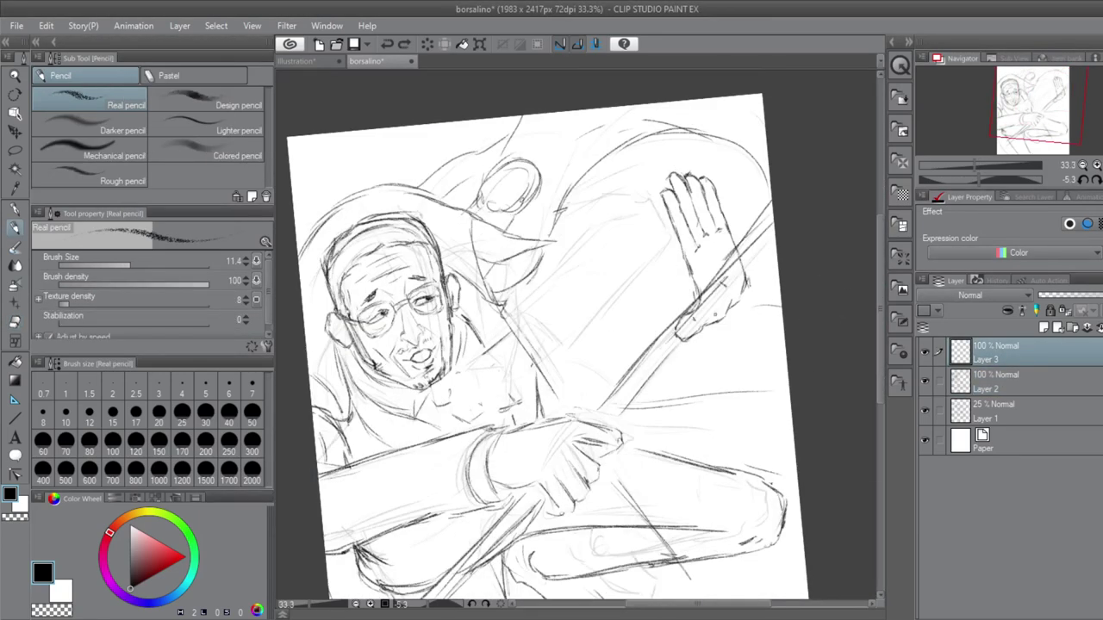
{"action": "key", "text": "ctrl+plus"}
{"action": "key", "text": "alt+bracketleft"}
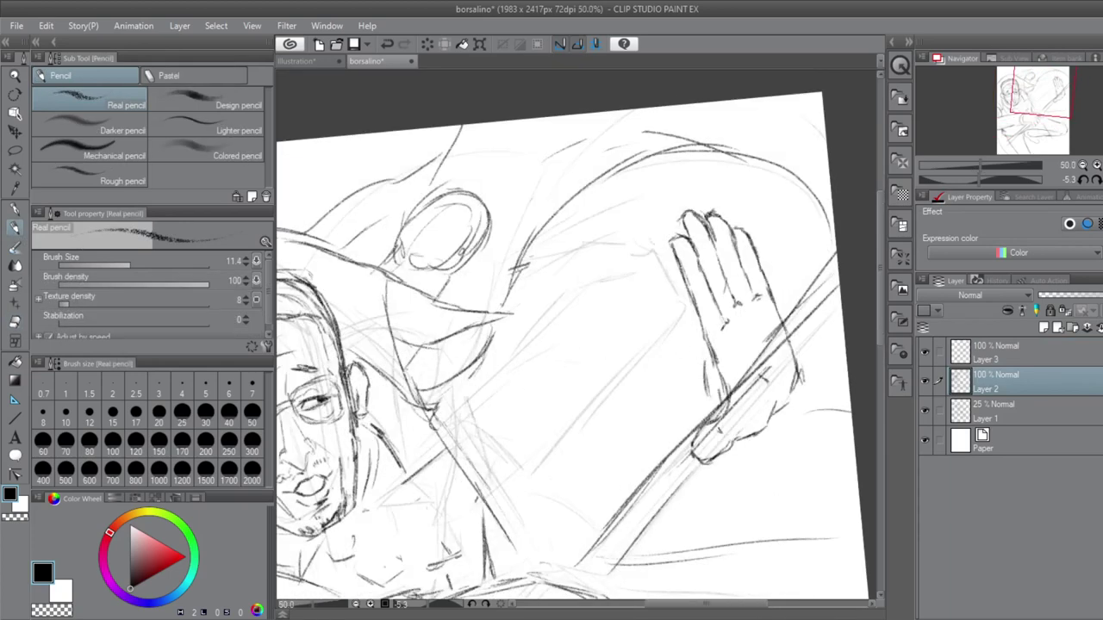
- Sketch a bent raised arm with an elbow, linking the shoulder to the open hand
{"action": "key", "text": "ctrl+minus"}
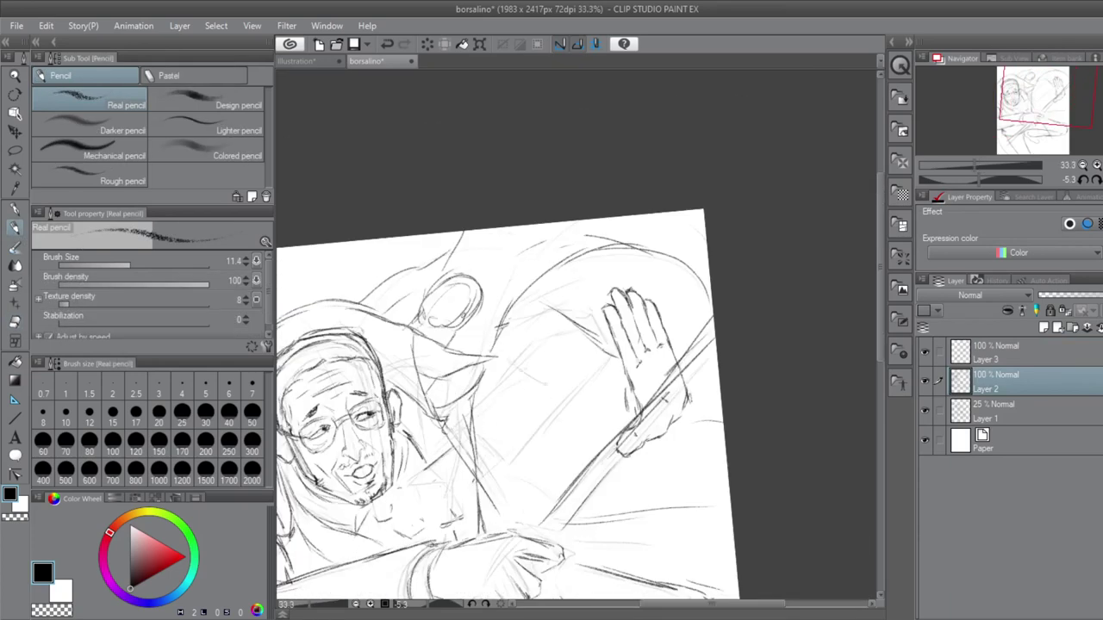
{"action": "left_click_drag", "start_coordinate": [579, 336], "coordinate": [466, 356]}
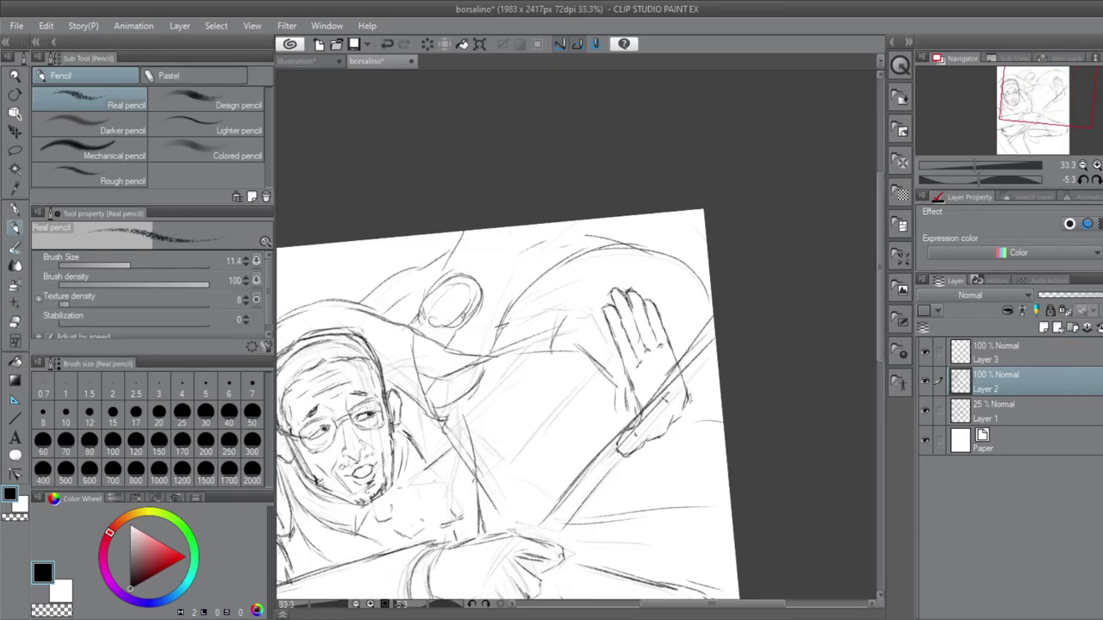
{"action": "left_click_drag", "start_coordinate": [551, 345], "coordinate": [508, 384]}
{"action": "mouse_move", "coordinate": [603, 362]}
{"action": "left_mouse_down"}
{"action": "mouse_move", "coordinate": [586, 413]}
{"action": "mouse_move", "coordinate": [560, 293]}
{"action": "mouse_move", "coordinate": [646, 276]}
{"action": "left_mouse_up"}
- Erase and redraw the coat's front edge and chest folds from the shoulder down to the outstretched sleeve
{"action": "key", "text": "e"}
{"action": "left_click_drag", "start_coordinate": [565, 250], "coordinate": [569, 357]}
{"action": "key", "text": "p"}
{"action": "left_click_drag", "start_coordinate": [520, 293], "coordinate": [517, 362]}
{"action": "left_click_drag", "start_coordinate": [562, 293], "coordinate": [575, 371]}
{"action": "key", "text": "ctrl+z"}
{"action": "key", "text": "ctrl+z"}
{"action": "left_click_drag", "start_coordinate": [566, 303], "coordinate": [566, 365]}
{"action": "left_click_drag", "start_coordinate": [524, 171], "coordinate": [591, 251]}
{"action": "left_click_drag", "start_coordinate": [564, 240], "coordinate": [567, 371]}
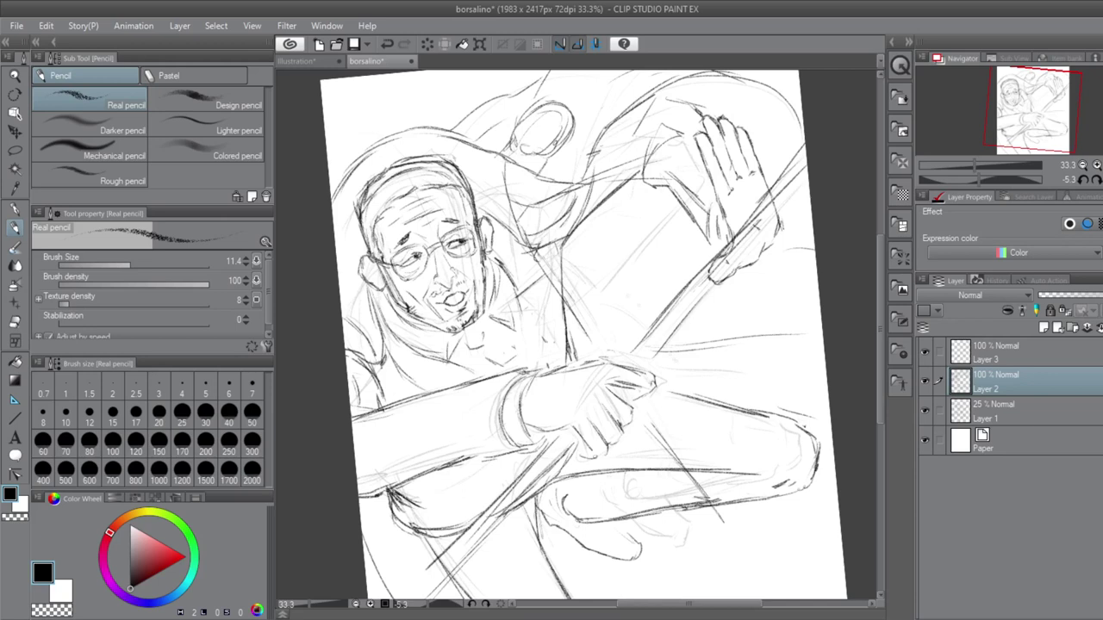
{"action": "left_click_drag", "start_coordinate": [551, 245], "coordinate": [516, 345]}
- Erase the bent raised forearm and redraw it as a straight arm from the shoulder to the open hand's wrist
{"action": "key", "text": "e"}
{"action": "left_click_drag", "start_coordinate": [629, 138], "coordinate": [706, 241]}
{"action": "mouse_move", "coordinate": [620, 185]}
{"action": "left_mouse_down"}
{"action": "mouse_move", "coordinate": [582, 223]}
{"action": "mouse_move", "coordinate": [711, 236]}
{"action": "left_mouse_up"}
{"action": "key", "text": "p"}
{"action": "left_click_drag", "start_coordinate": [642, 210], "coordinate": [569, 274]}
{"action": "left_click_drag", "start_coordinate": [603, 274], "coordinate": [696, 286]}
{"action": "left_click_drag", "start_coordinate": [708, 193], "coordinate": [582, 227]}
{"action": "left_click_drag", "start_coordinate": [595, 272], "coordinate": [556, 281]}
{"action": "key", "text": "e"}
{"action": "key", "text": "p"}
{"action": "left_click_drag", "start_coordinate": [583, 223], "coordinate": [656, 210]}
{"action": "left_click_drag", "start_coordinate": [558, 289], "coordinate": [684, 277]}
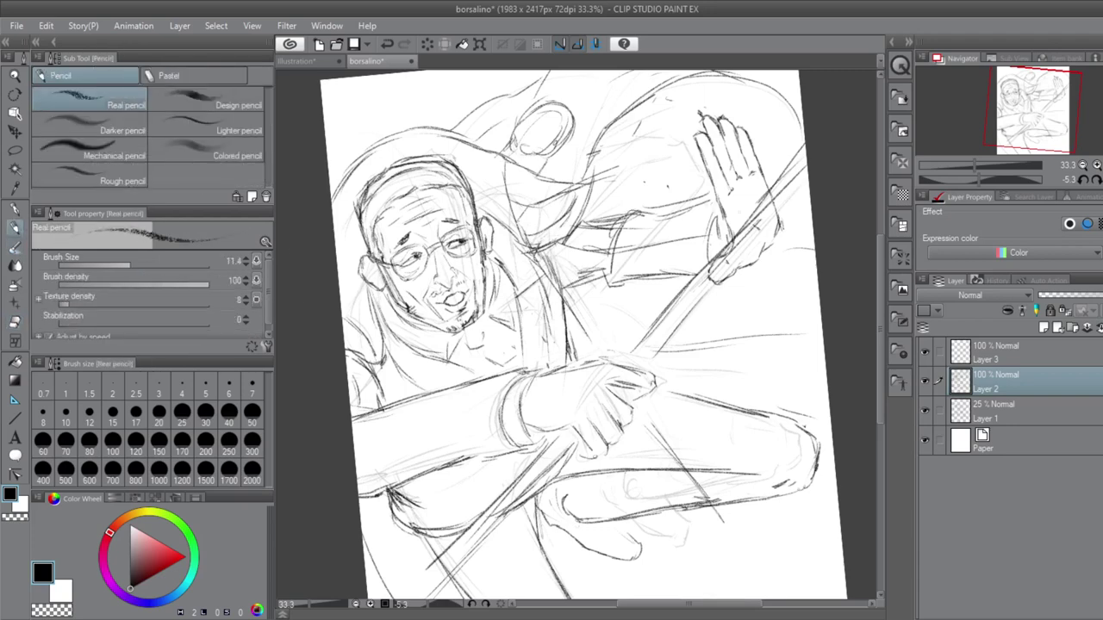
- Erase the cuff halfway along the straight arm and redraw a shorter sleeve opening near the shoulder
{"action": "key", "text": "e"}
{"action": "left_click_drag", "start_coordinate": [583, 302], "coordinate": [686, 240]}
{"action": "left_click_drag", "start_coordinate": [604, 217], "coordinate": [607, 299]}
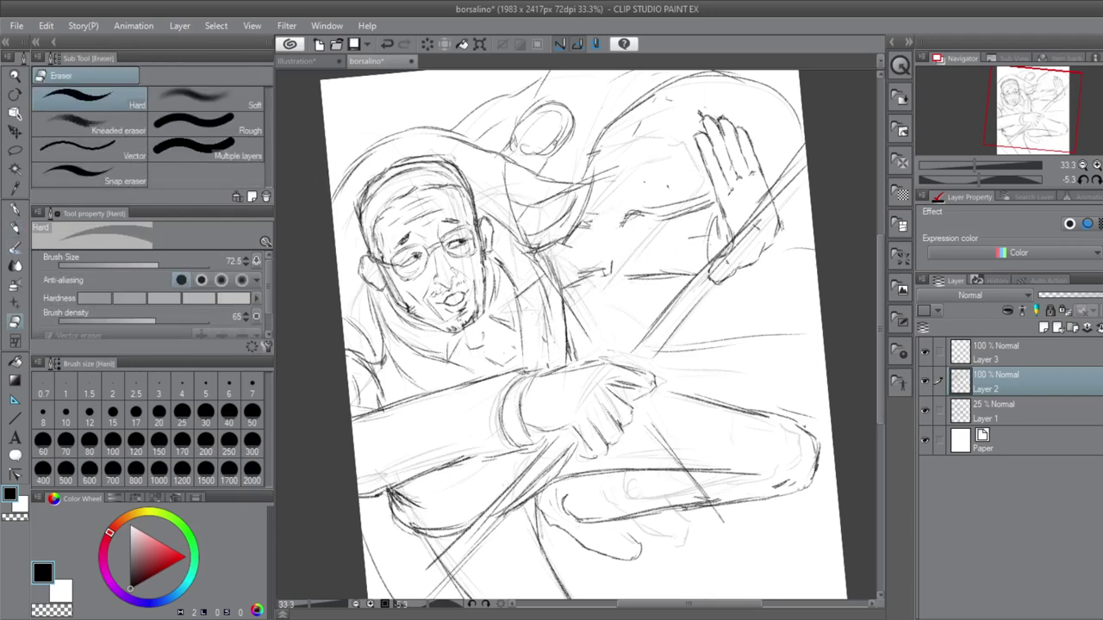
{"action": "left_click_drag", "start_coordinate": [603, 259], "coordinate": [551, 291]}
{"action": "key", "text": "p"}
{"action": "left_click_drag", "start_coordinate": [571, 247], "coordinate": [556, 310]}
{"action": "left_click_drag", "start_coordinate": [624, 252], "coordinate": [561, 299]}
{"action": "left_click_drag", "start_coordinate": [650, 212], "coordinate": [589, 257]}
{"action": "left_click_drag", "start_coordinate": [581, 279], "coordinate": [635, 277]}
- Clean up the short sleeve opening and the straight arm's lower edge with the Hard eraser and pencil
{"action": "key", "text": "e"}
{"action": "left_click_drag", "start_coordinate": [567, 288], "coordinate": [651, 301]}
{"action": "key", "text": "p"}
{"action": "key", "text": "e"}
{"action": "mouse_move", "coordinate": [575, 260]}
{"action": "left_mouse_down"}
{"action": "mouse_move", "coordinate": [593, 245]}
{"action": "mouse_move", "coordinate": [560, 292]}
{"action": "left_mouse_up"}
{"action": "key", "text": "p"}
{"action": "key", "text": "e"}
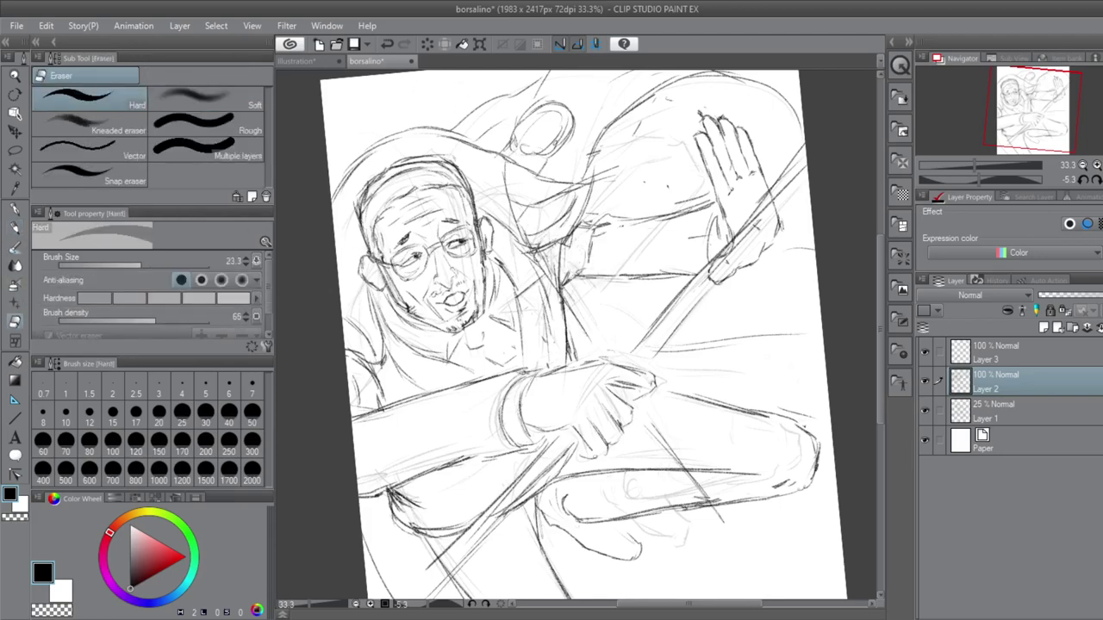
- Erase the diagonal guide across the bent leg on Layer 3 and redraw the sword's long edges through both hands
{"action": "left_click", "coordinate": [996, 353]}
{"action": "key", "text": "ctrl+minus"}
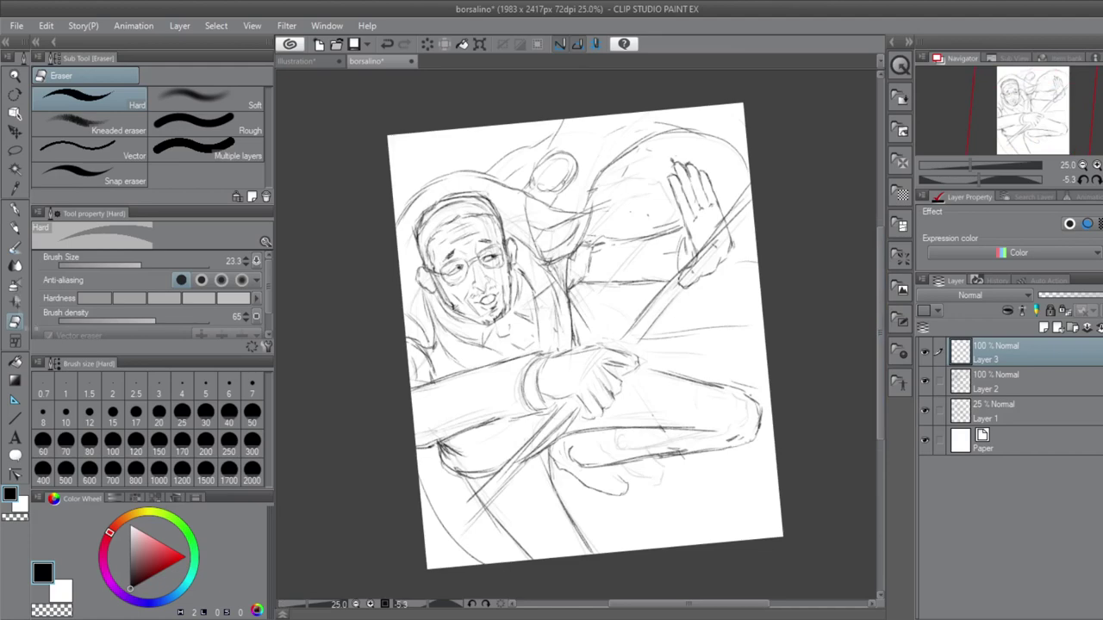
{"action": "left_click", "coordinate": [995, 382]}
{"action": "key", "text": "p"}
{"action": "left_click_drag", "start_coordinate": [745, 214], "coordinate": [648, 321]}
{"action": "left_click_drag", "start_coordinate": [472, 500], "coordinate": [426, 555]}
{"action": "left_click_drag", "start_coordinate": [604, 288], "coordinate": [572, 330]}
{"action": "left_click_drag", "start_coordinate": [551, 433], "coordinate": [431, 549]}
- Create a new layer and hatch the man's short hair above the forehead
{"action": "key", "text": "ctrl+plus"}
{"action": "key", "text": "ctrl+plus"}
{"action": "key", "text": "ctrl+shift+n"}
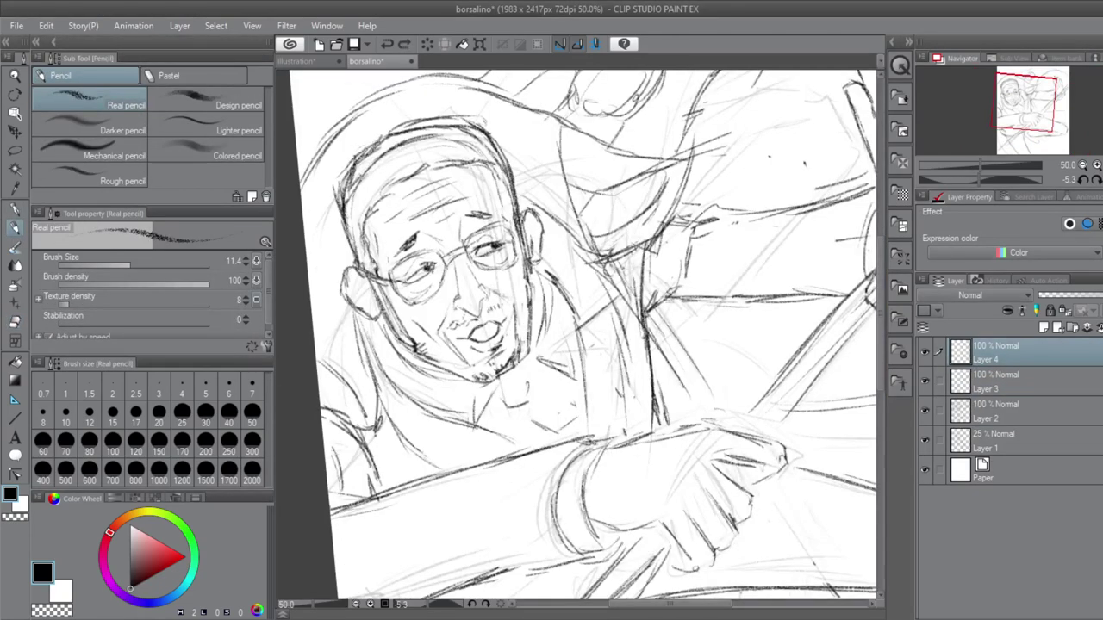
{"action": "key", "text": "ctrl+minus"}
{"action": "left_click_drag", "start_coordinate": [472, 250], "coordinate": [543, 229]}
{"action": "left_click_drag", "start_coordinate": [469, 286], "coordinate": [508, 374]}
{"action": "key", "text": "ctrl+minus"}
{"action": "left_click", "coordinate": [924, 381]}
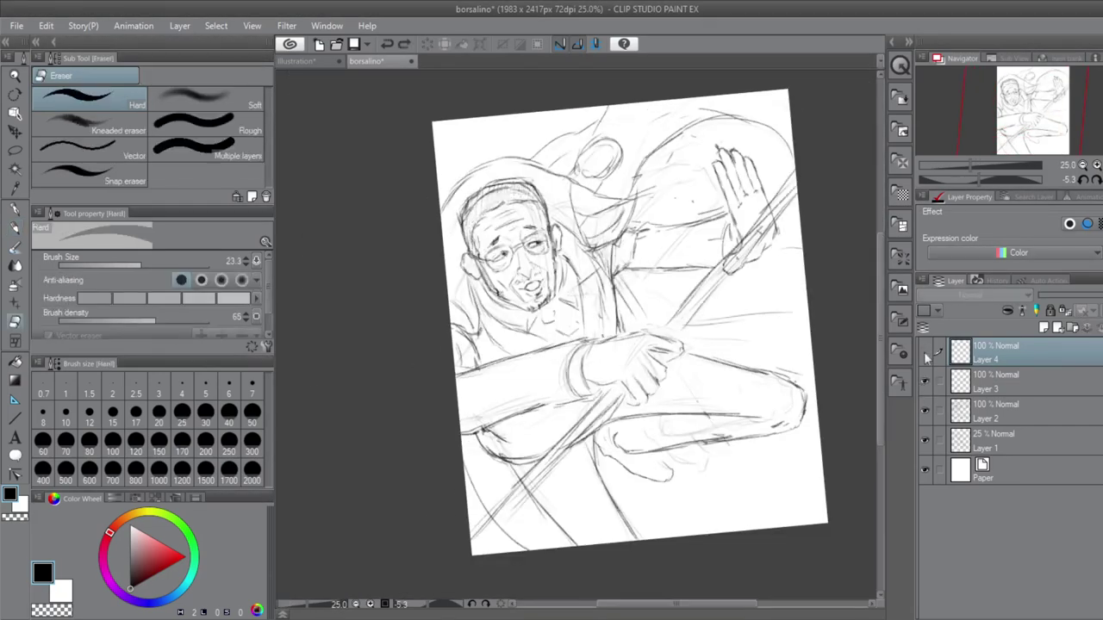
- Erase the sword lines on Layer 3, and both hands with their arms on Layer 2
{"action": "left_click", "coordinate": [991, 381]}
{"action": "left_click_drag", "start_coordinate": [603, 398], "coordinate": [525, 487]}
{"action": "left_click_drag", "start_coordinate": [791, 185], "coordinate": [672, 323]}
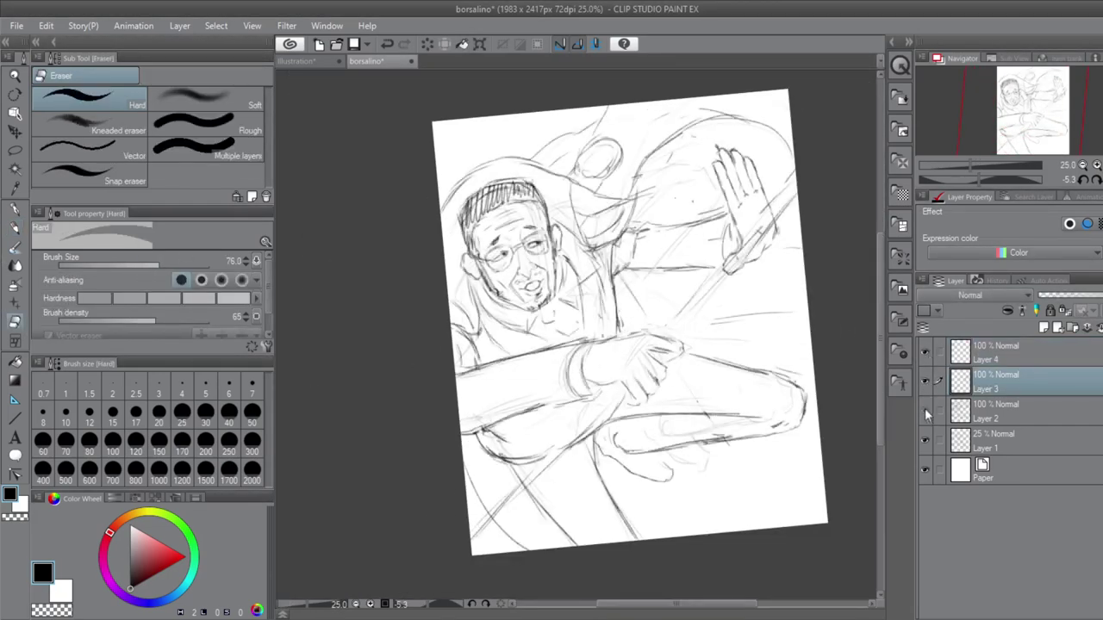
{"action": "left_click", "coordinate": [991, 410]}
{"action": "left_click_drag", "start_coordinate": [604, 371], "coordinate": [655, 383]}
{"action": "left_click_drag", "start_coordinate": [758, 160], "coordinate": [716, 284]}
{"action": "left_click_drag", "start_coordinate": [707, 224], "coordinate": [638, 285]}
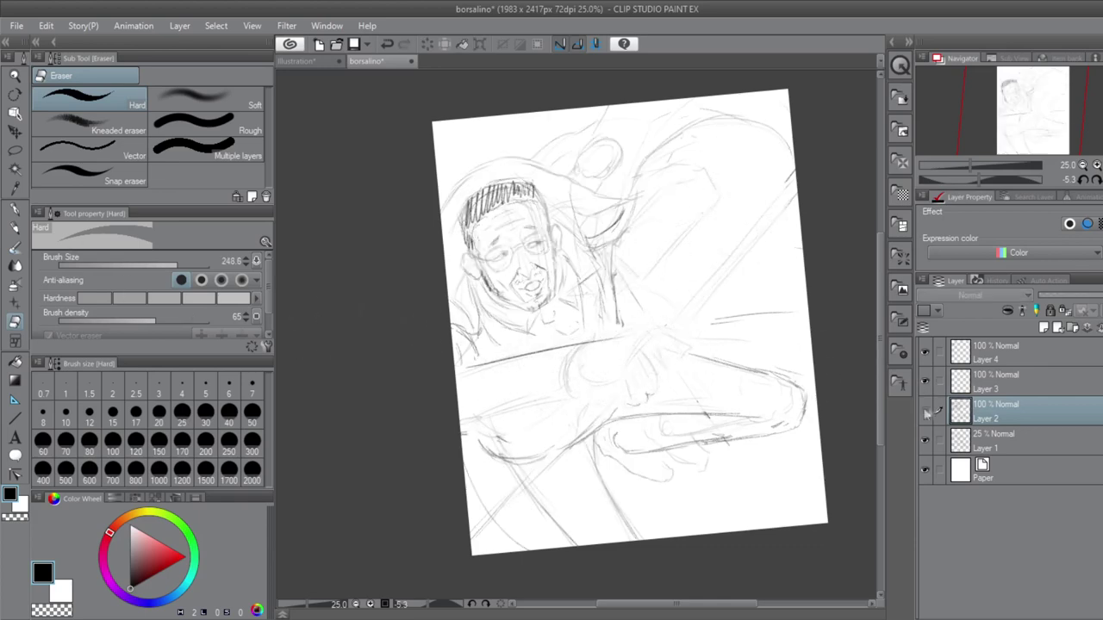
- Sketch a new outstretched arm on Layer 4, reaching diagonally upward across the torso to a cuff
{"action": "left_click", "coordinate": [991, 352]}
{"action": "key", "text": "p"}
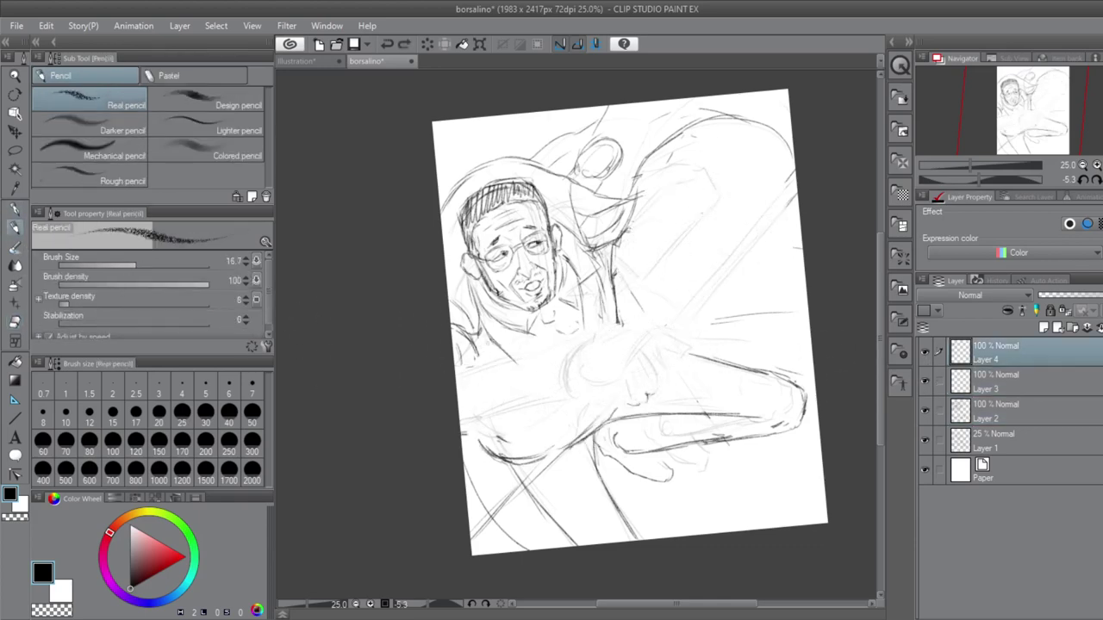
{"action": "left_click_drag", "start_coordinate": [565, 390], "coordinate": [629, 374]}
{"action": "left_click_drag", "start_coordinate": [618, 325], "coordinate": [717, 258]}
{"action": "left_click_drag", "start_coordinate": [721, 241], "coordinate": [741, 306]}
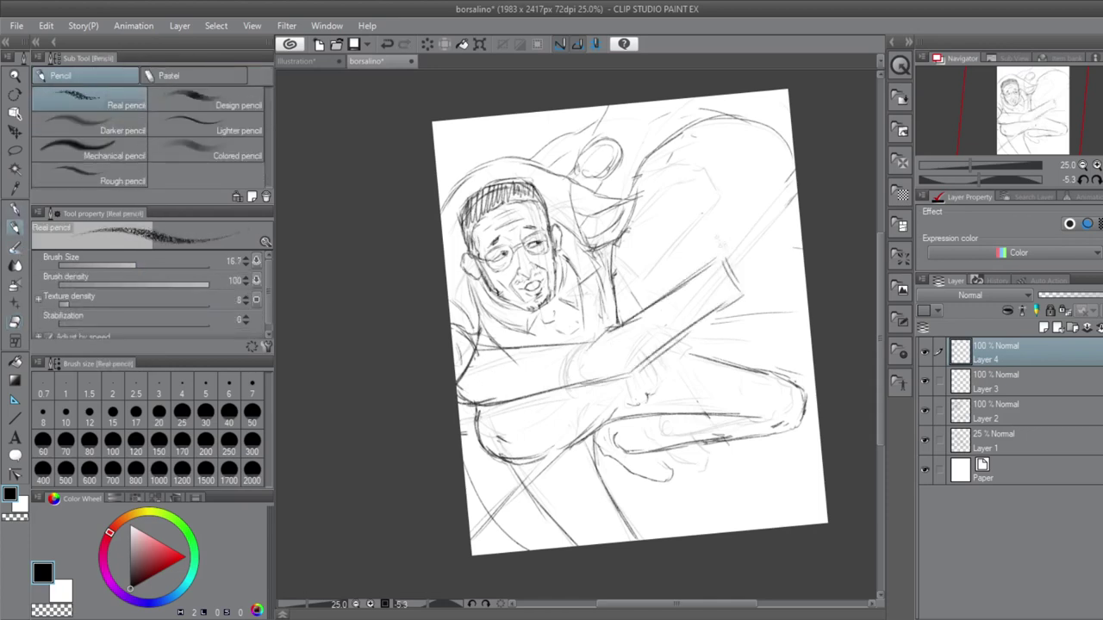
- Sketch a fist gripping the sword, with a crossguard and long blade lines running down past the bent leg
{"action": "left_click_drag", "start_coordinate": [748, 240], "coordinate": [598, 542]}
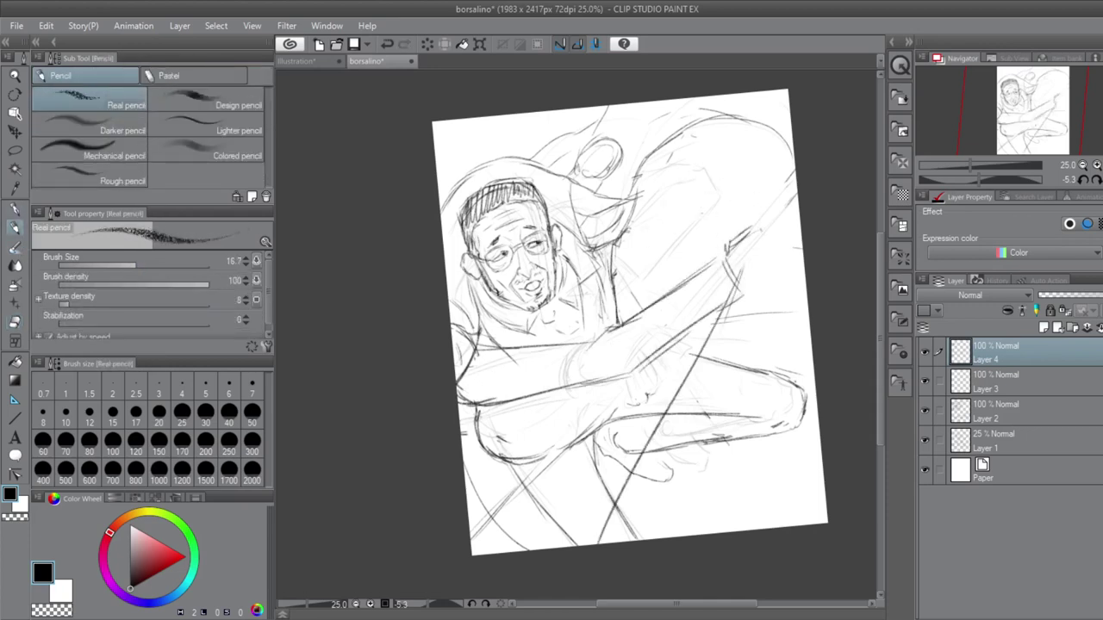
{"action": "left_click_drag", "start_coordinate": [757, 243], "coordinate": [697, 534]}
{"action": "left_click_drag", "start_coordinate": [761, 240], "coordinate": [769, 256]}
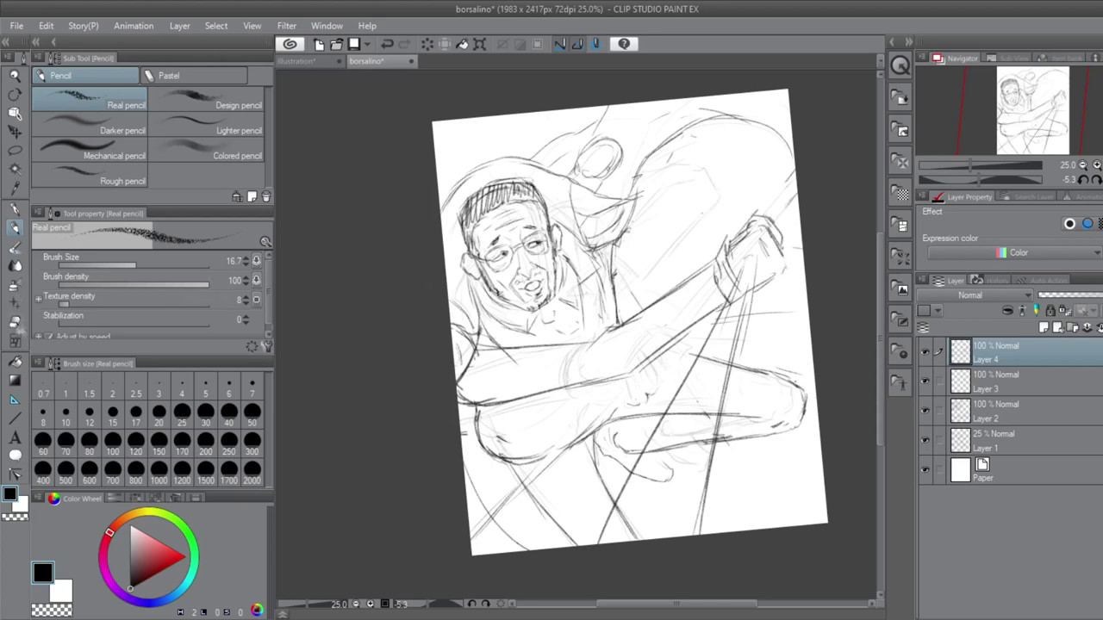
{"action": "left_click_drag", "start_coordinate": [704, 205], "coordinate": [795, 337]}
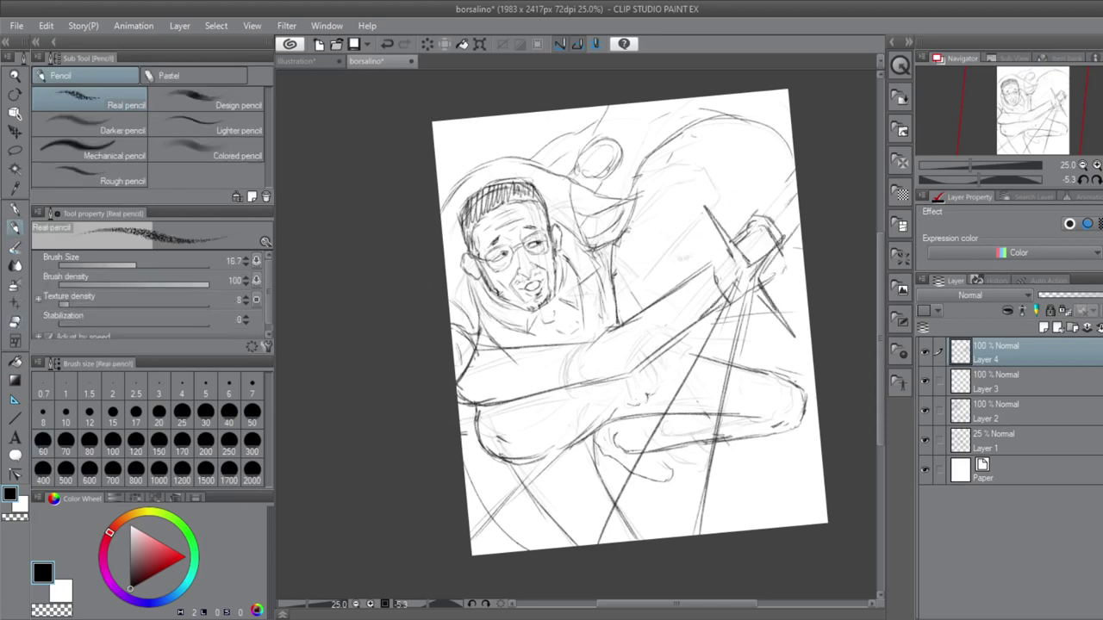
- Strengthen the outstretched sleeve's underside and sketch a second fist between the collar and the sword
{"action": "left_click_drag", "start_coordinate": [491, 415], "coordinate": [603, 384]}
{"action": "left_click_drag", "start_coordinate": [601, 447], "coordinate": [620, 465]}
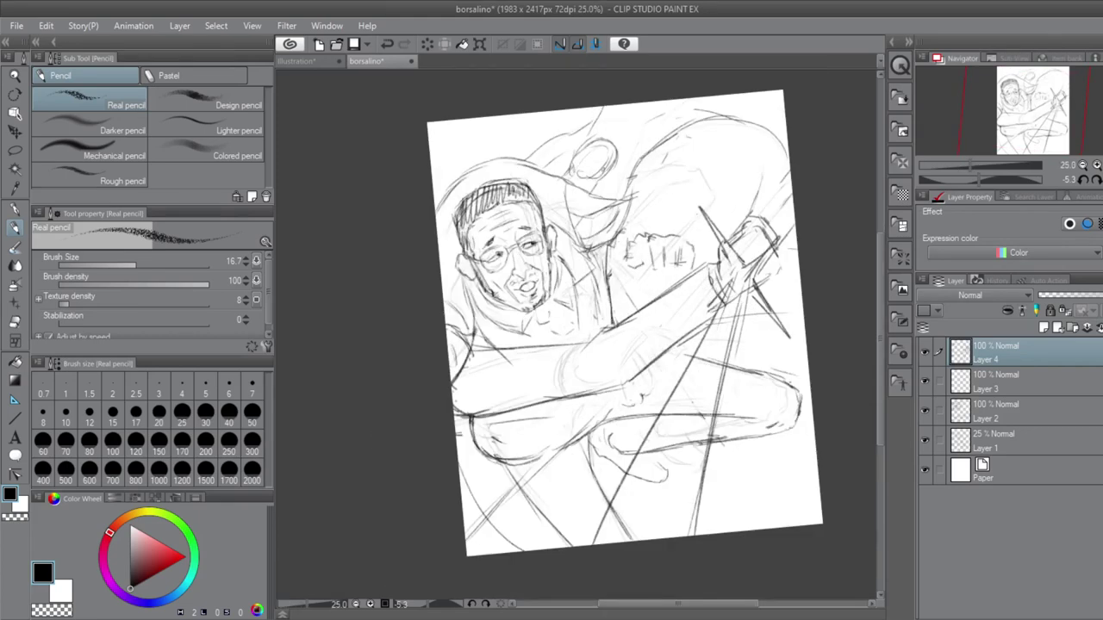
{"action": "scroll", "coordinate": [628, 226], "scroll_direction": "up", "scroll_amount": 2}
{"action": "key", "text": "b"}
{"action": "key", "text": "p"}
{"action": "left_click_drag", "start_coordinate": [643, 205], "coordinate": [634, 285]}
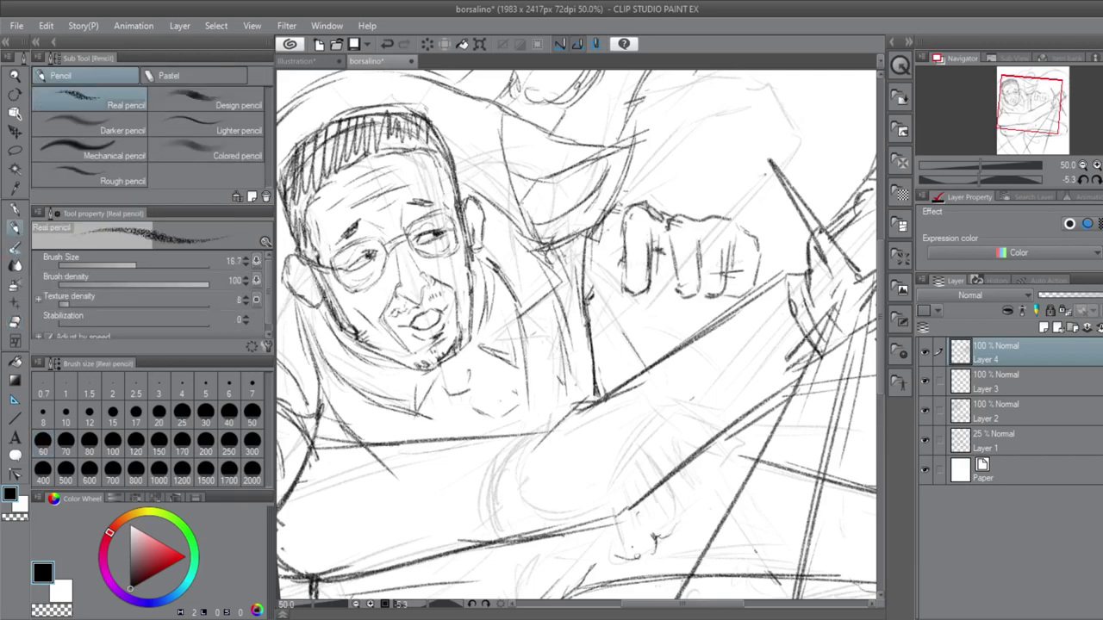
- Replace the second fist with a hand on the sword's hilt and sketch its arm back to the shoulder
{"action": "scroll", "coordinate": [578, 336], "scroll_direction": "down", "scroll_amount": 1}
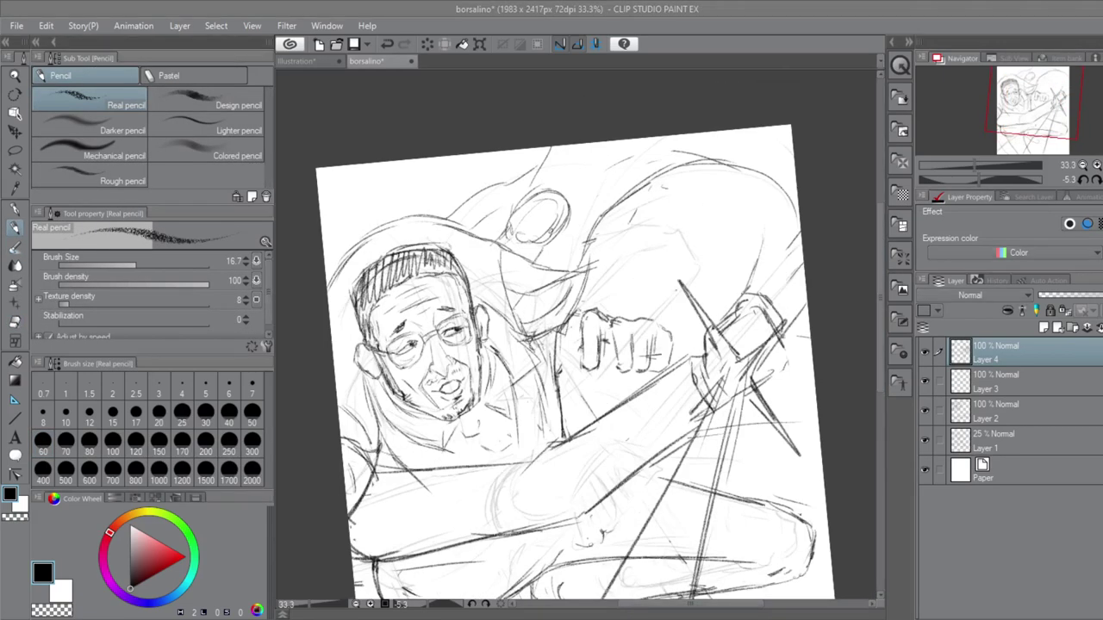
{"action": "key", "text": "p"}
{"action": "key", "text": "p"}
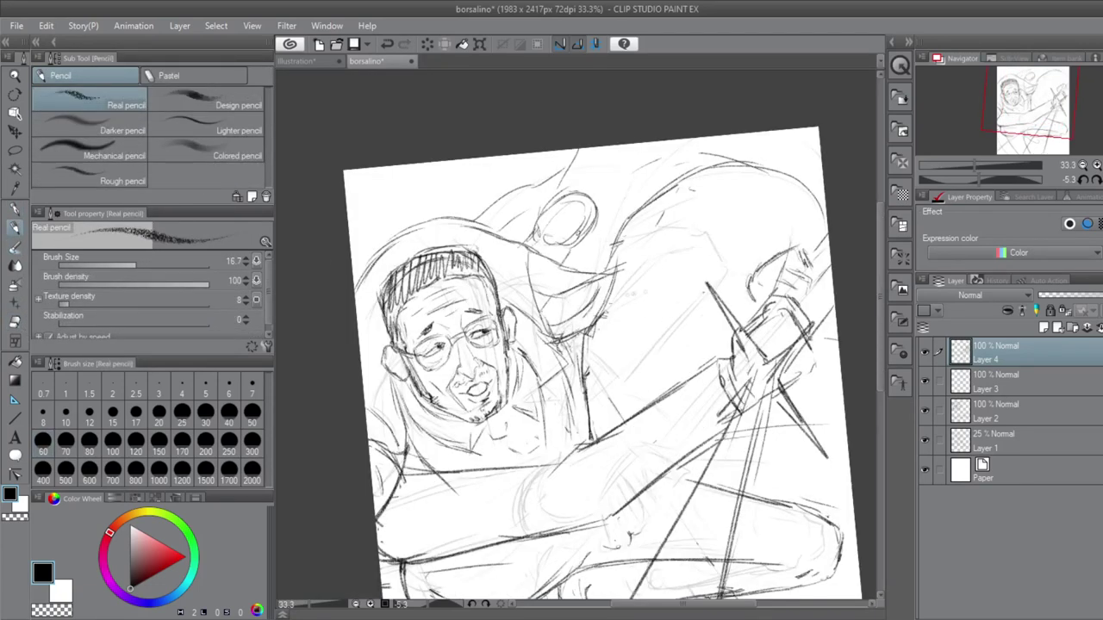
{"action": "left_click_drag", "start_coordinate": [607, 311], "coordinate": [685, 285]}
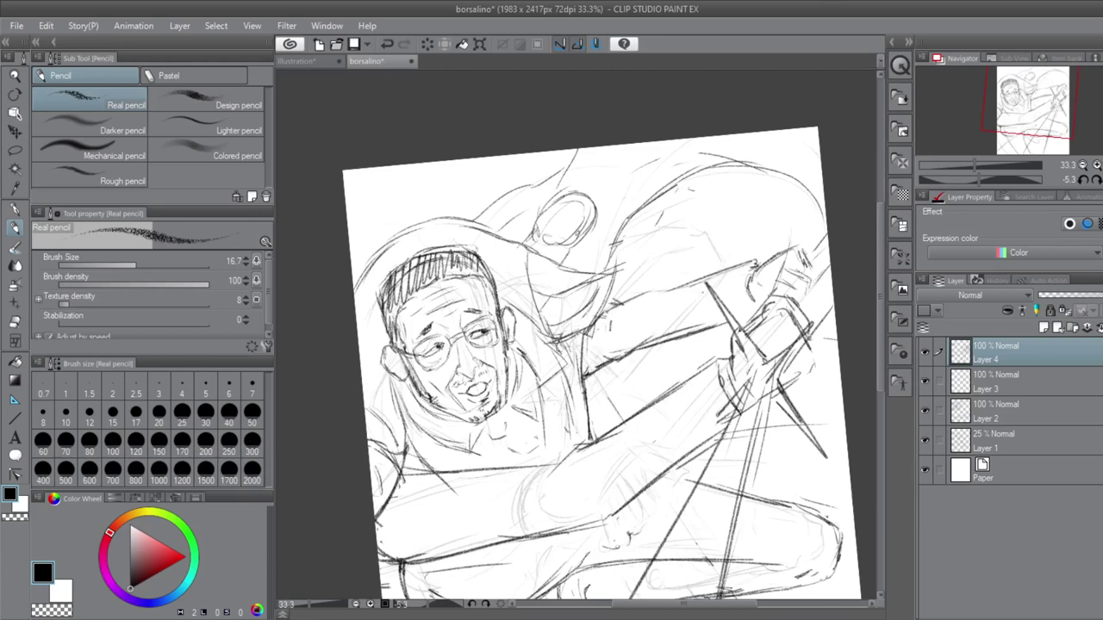
- Erase the stray diagonal lines in the drawing's lower-left corner on Layer 2, and return to the pencil on Layer 4
{"action": "scroll", "coordinate": [578, 336], "scroll_direction": "down", "scroll_amount": 1}
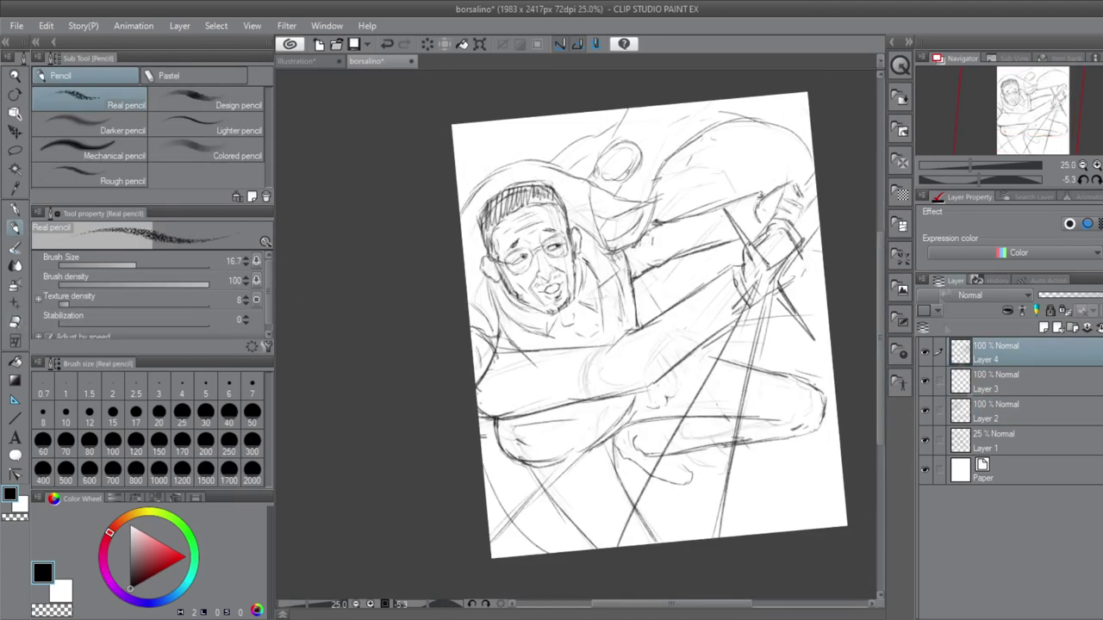
{"action": "left_click", "coordinate": [995, 411]}
{"action": "key", "text": "e"}
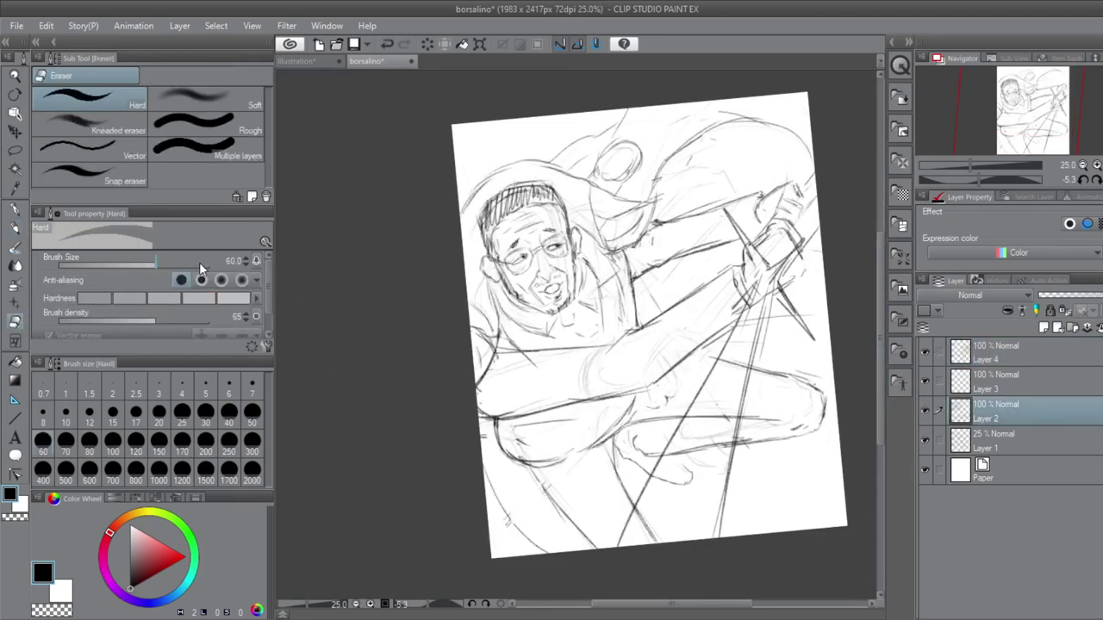
{"action": "scroll", "coordinate": [620, 216], "scroll_direction": "up", "scroll_amount": 1}
{"action": "left_click", "coordinate": [995, 351]}
{"action": "key", "text": "p"}
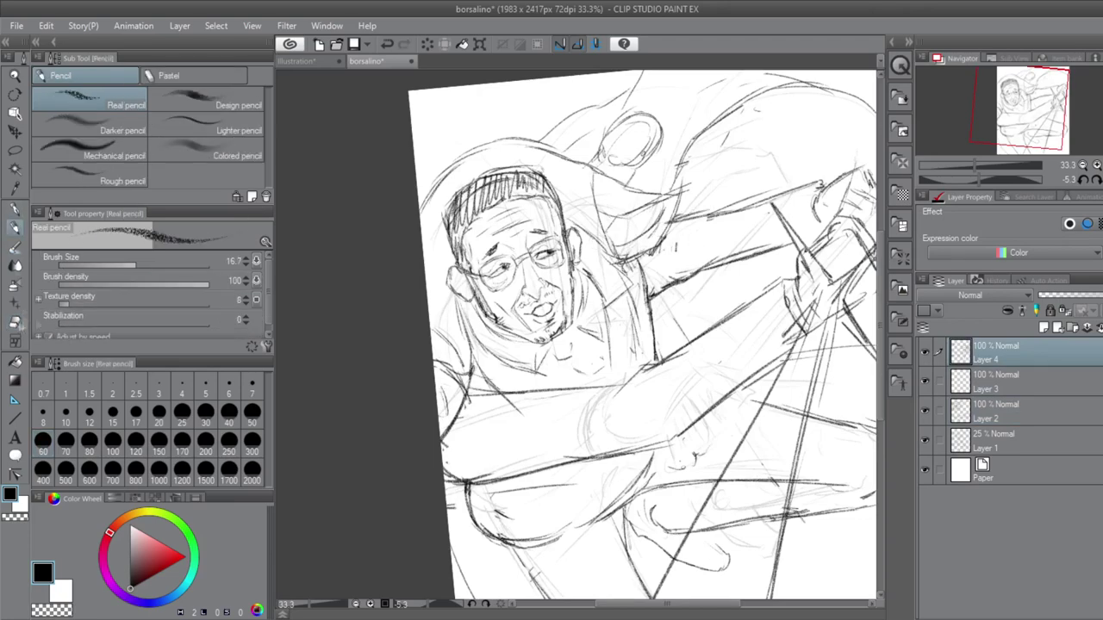
- Erase the overlapping line ends where the far arm meets the torso, and return to the pencil on Layer 4
{"action": "scroll", "coordinate": [644, 339], "scroll_direction": "down", "scroll_amount": 1}
{"action": "scroll", "coordinate": [645, 339], "scroll_direction": "up", "scroll_amount": 1}
{"action": "scroll", "coordinate": [645, 338], "scroll_direction": "down", "scroll_amount": 2}
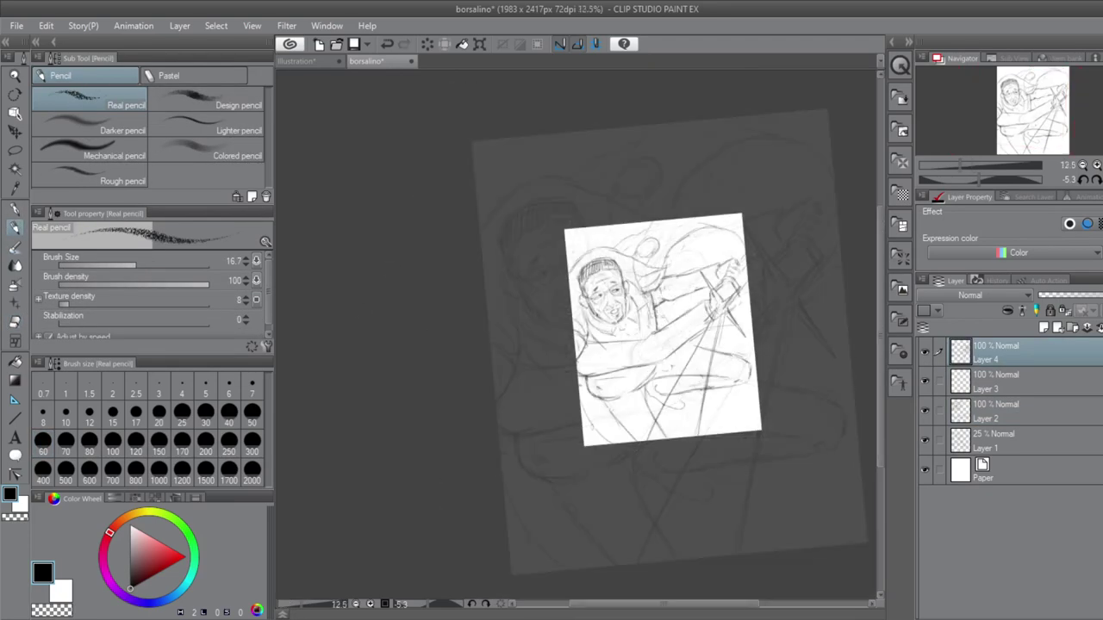
{"action": "scroll", "coordinate": [650, 339], "scroll_direction": "up", "scroll_amount": 3}
{"action": "key", "text": "e"}
{"action": "left_click", "coordinate": [935, 412]}
{"action": "left_click", "coordinate": [991, 352]}
{"action": "key", "text": "p"}
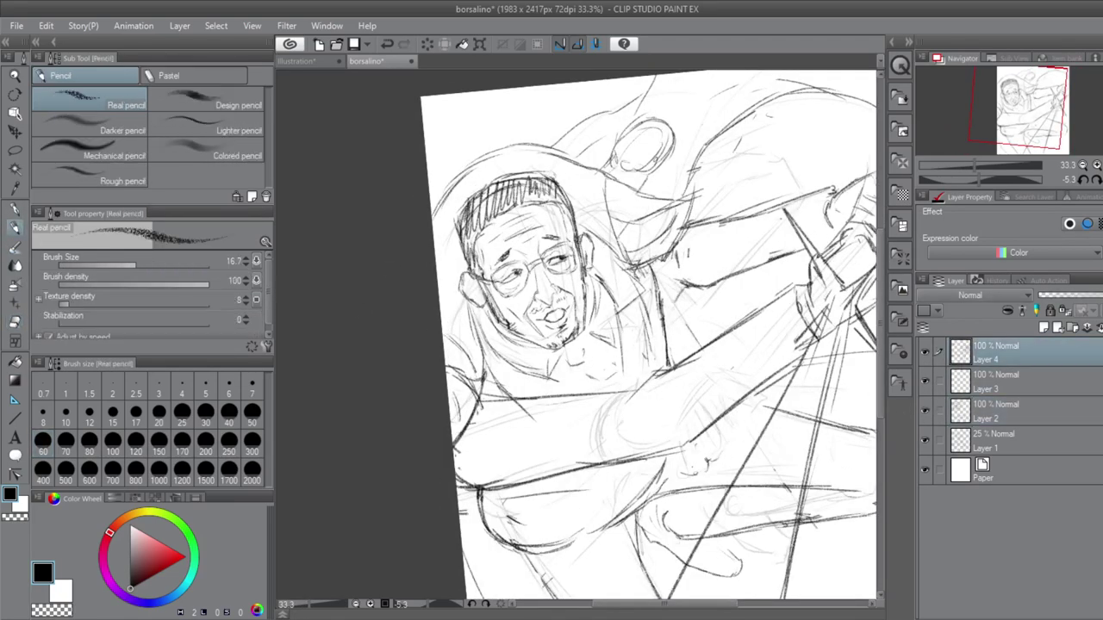
- Redraw the far sleeve's underside on Layer 4 so it folds into the torso line at the armpit
{"action": "left_click_drag", "start_coordinate": [664, 302], "coordinate": [664, 315]}
{"action": "key", "text": "e"}
{"action": "key", "text": "p"}
{"action": "key", "text": "p"}
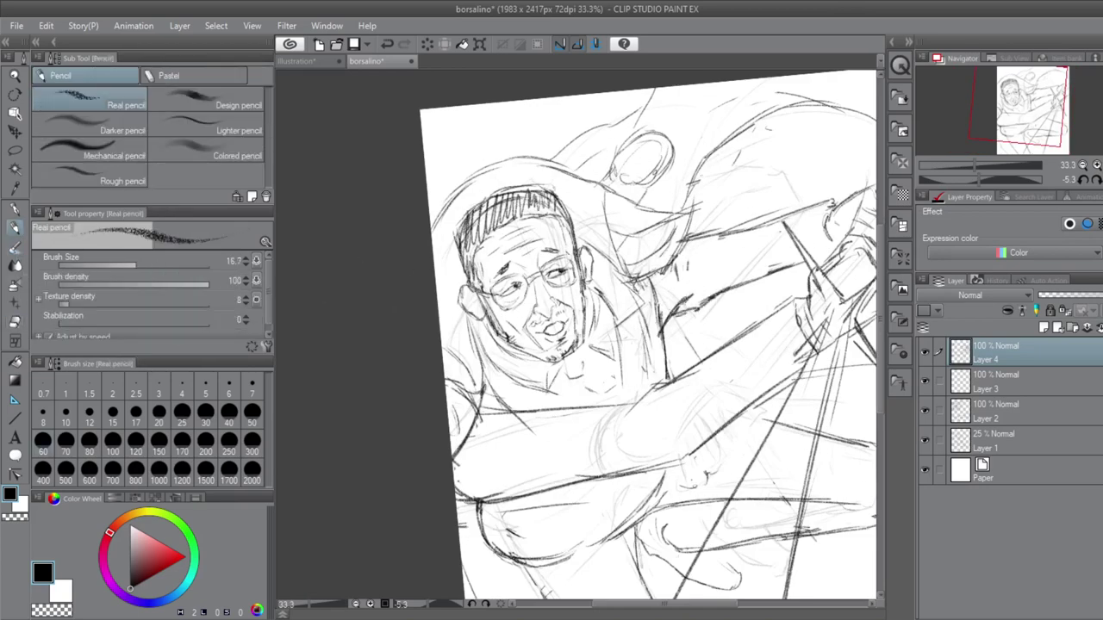
{"action": "key", "text": "e"}
{"action": "scroll", "coordinate": [517, 354], "scroll_direction": "up", "scroll_amount": 1}
{"action": "key", "text": "p"}
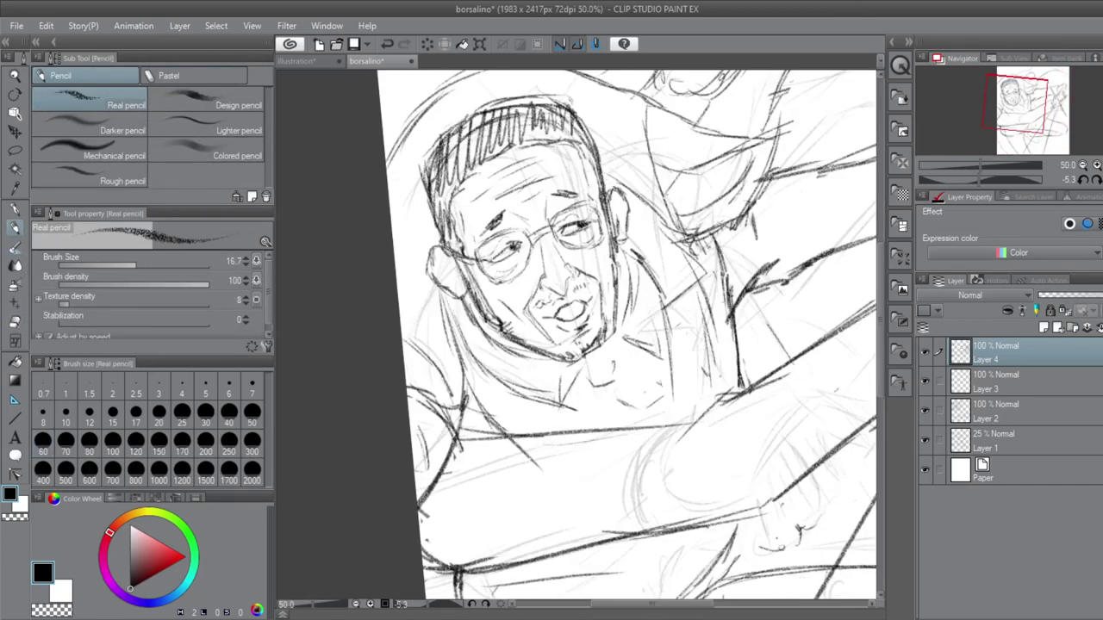
- Sketch a shirt collar and tie knot directly beneath the chin
{"action": "key", "text": "p"}
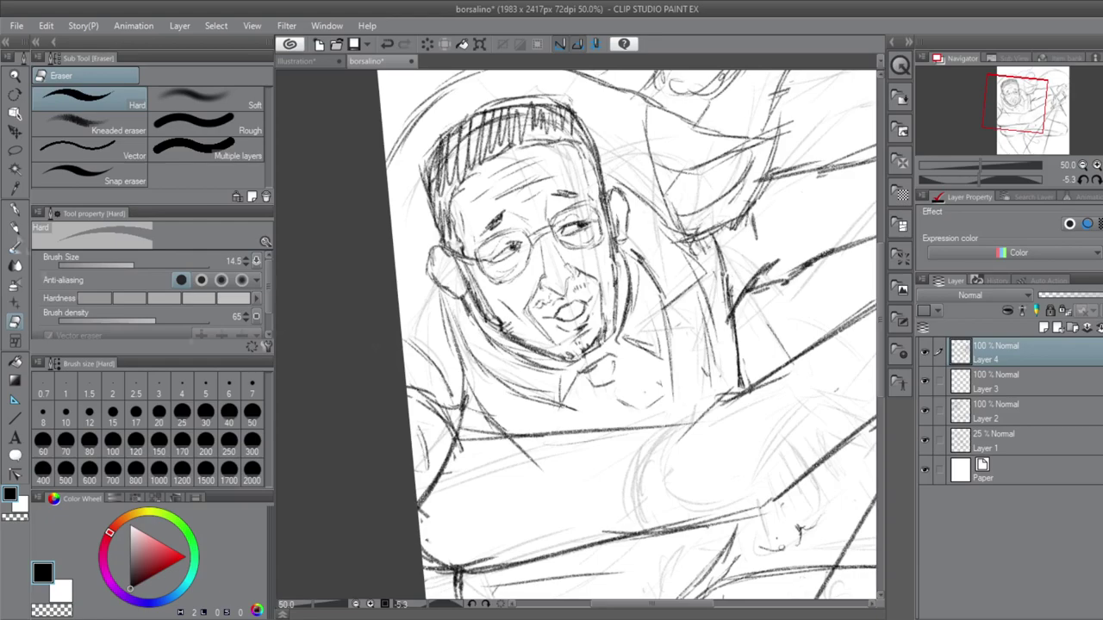
{"action": "key", "text": "p"}
{"action": "scroll", "coordinate": [621, 388], "scroll_direction": "down", "scroll_amount": 2}
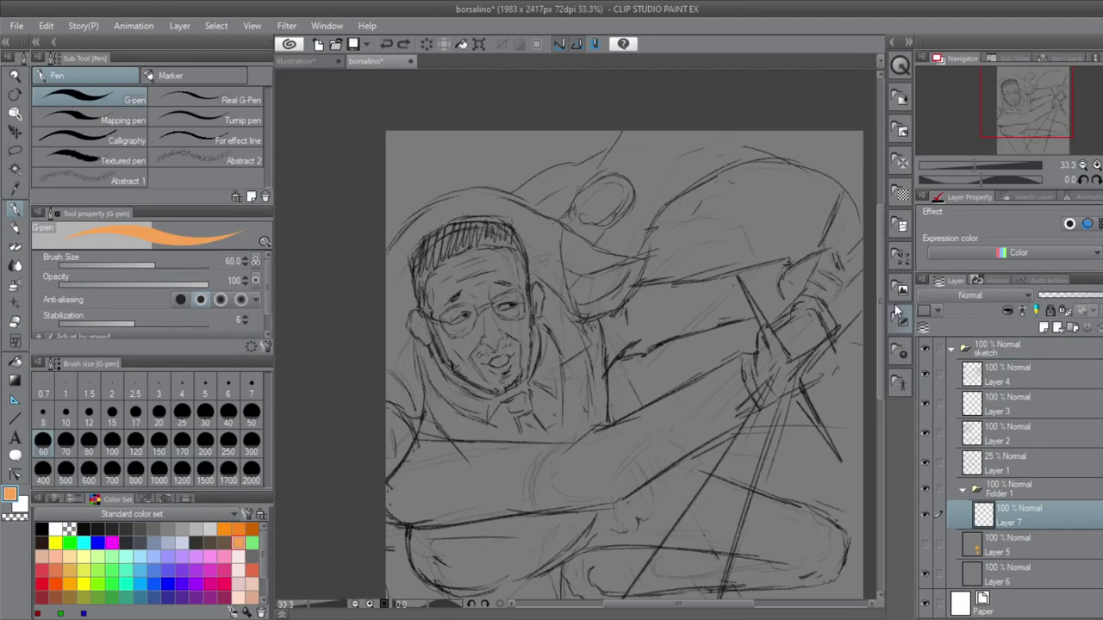
- Paint a flat orange silhouette of the head and ears on Layer 7 and clean up its jaw and ear edges
{"action": "scroll", "coordinate": [380, 375], "scroll_direction": "up", "scroll_amount": 1}
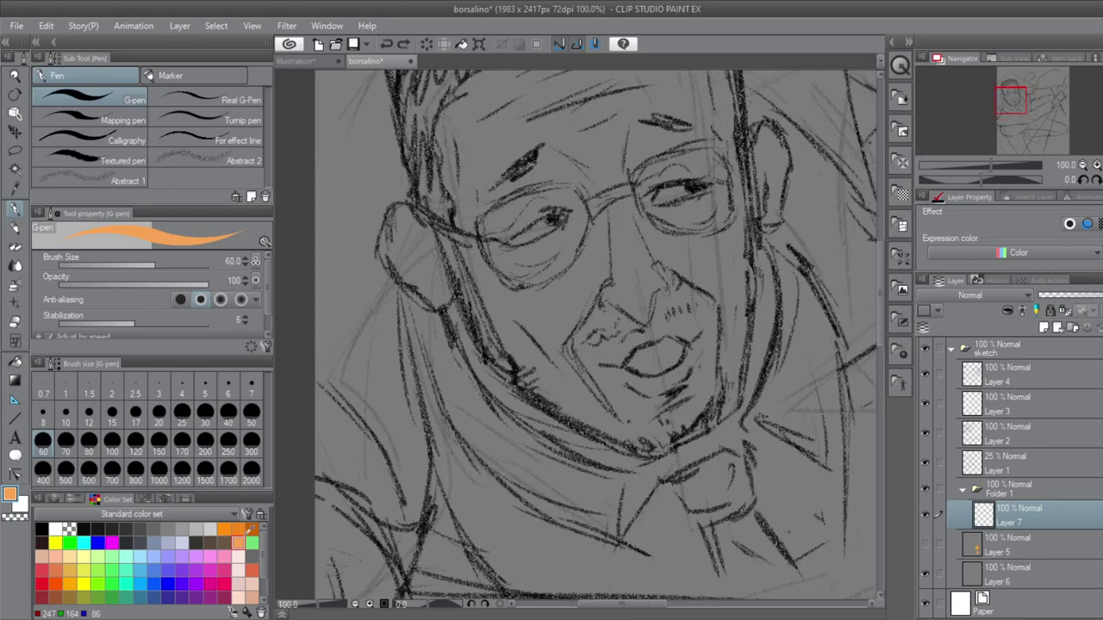
{"action": "left_click_drag", "start_coordinate": [525, 284], "coordinate": [568, 371]}
{"action": "left_click_drag", "start_coordinate": [396, 216], "coordinate": [447, 270]}
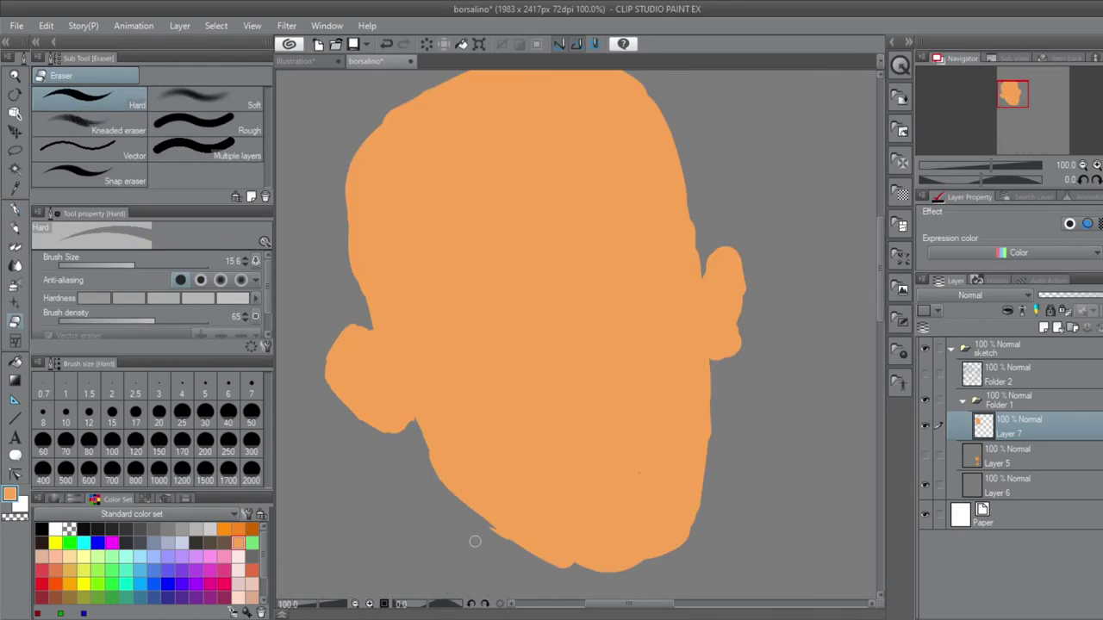
{"action": "scroll", "coordinate": [572, 433], "scroll_direction": "down", "scroll_amount": 3}
{"action": "left_click_drag", "start_coordinate": [572, 433], "coordinate": [637, 432]}
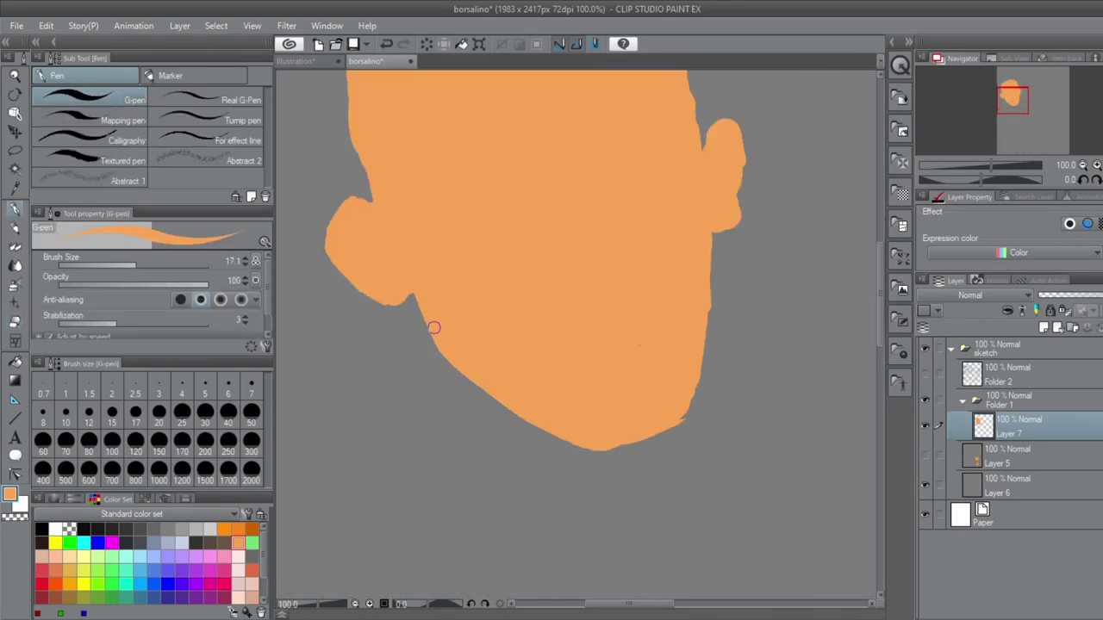
{"action": "scroll", "coordinate": [737, 344], "scroll_direction": "up", "scroll_amount": 3}
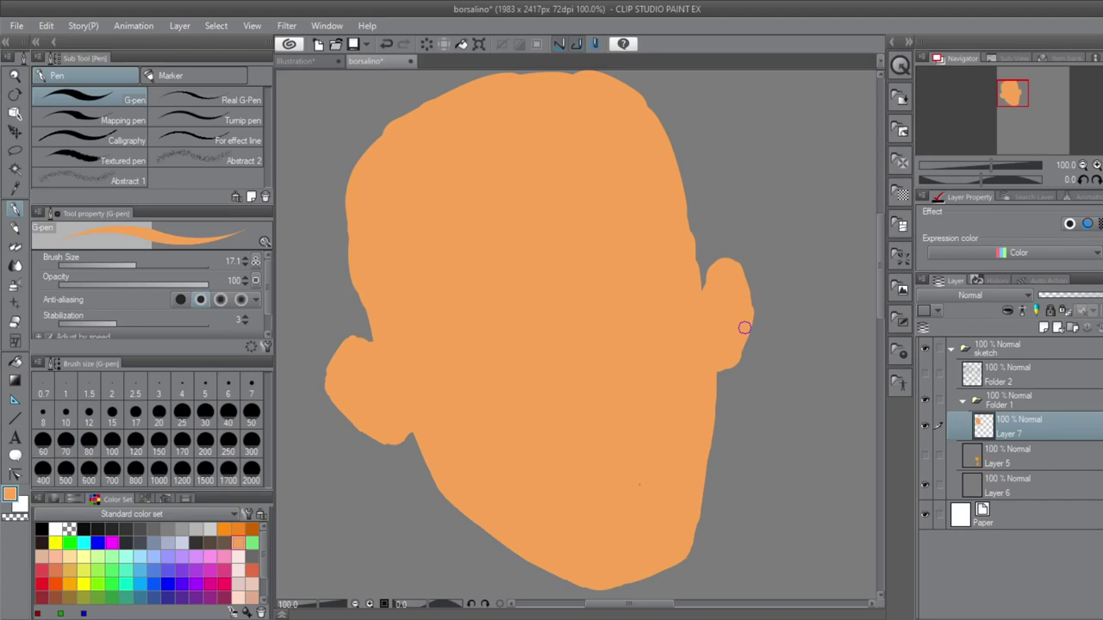
{"action": "key", "text": "e"}
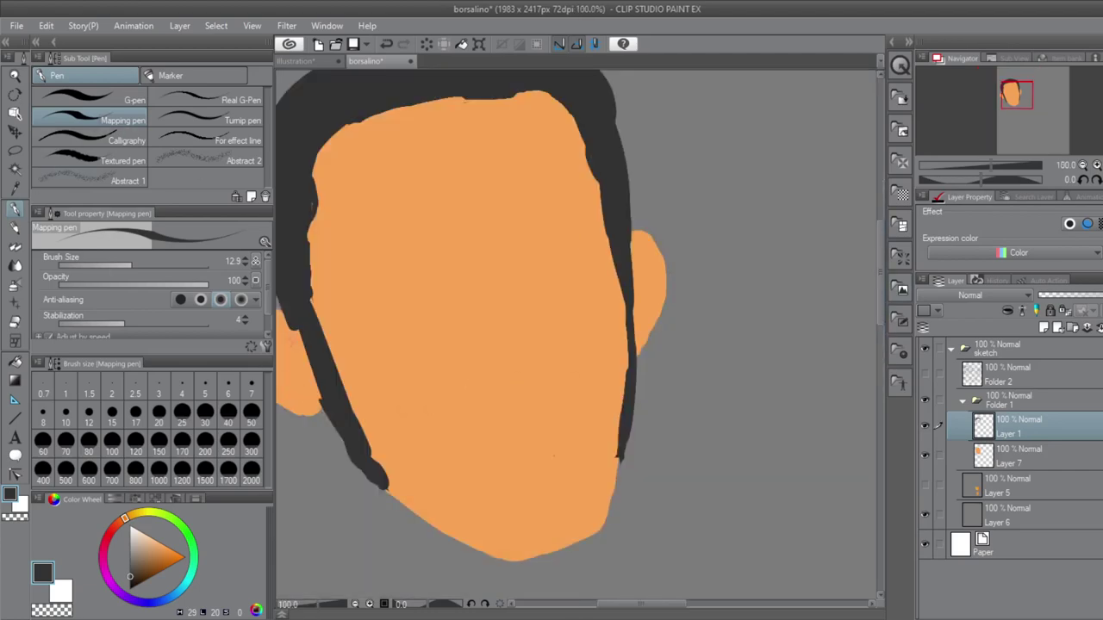
- Refine the dark grey hair shape on Layer 1, smoothing the crown and adjusting the hairline and sideburns
{"action": "key", "text": "e"}
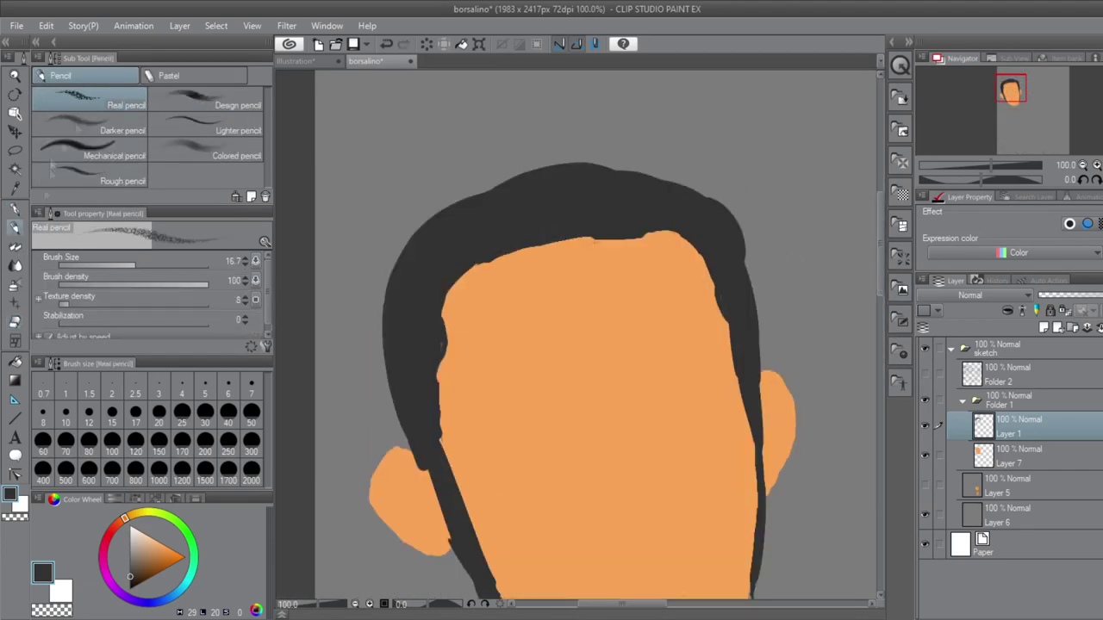
{"action": "key", "text": "p"}
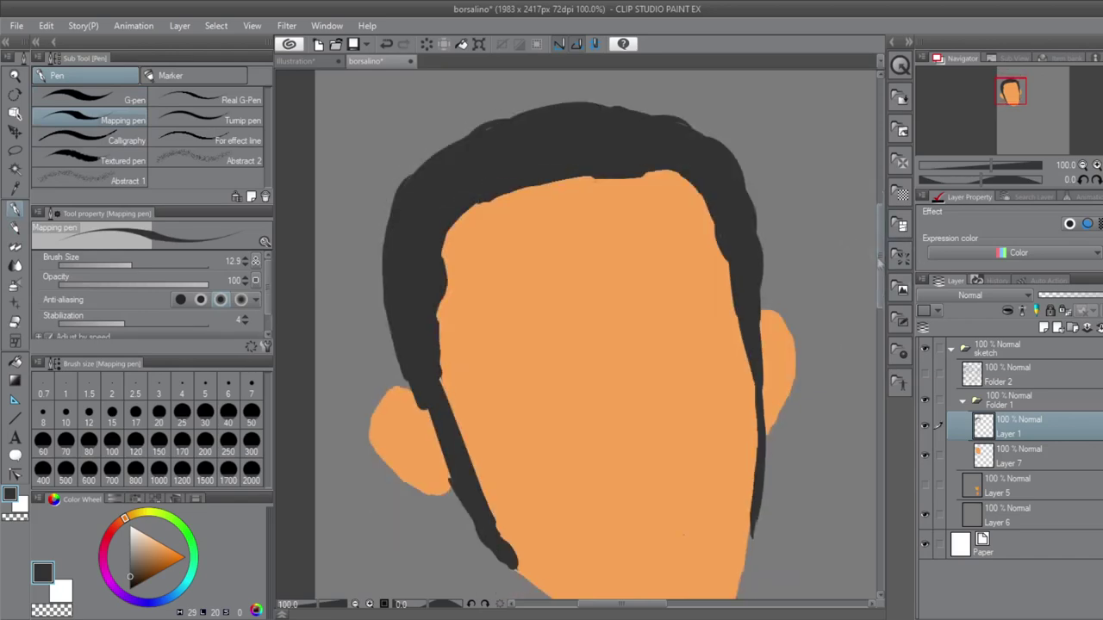
{"action": "key", "text": "e"}
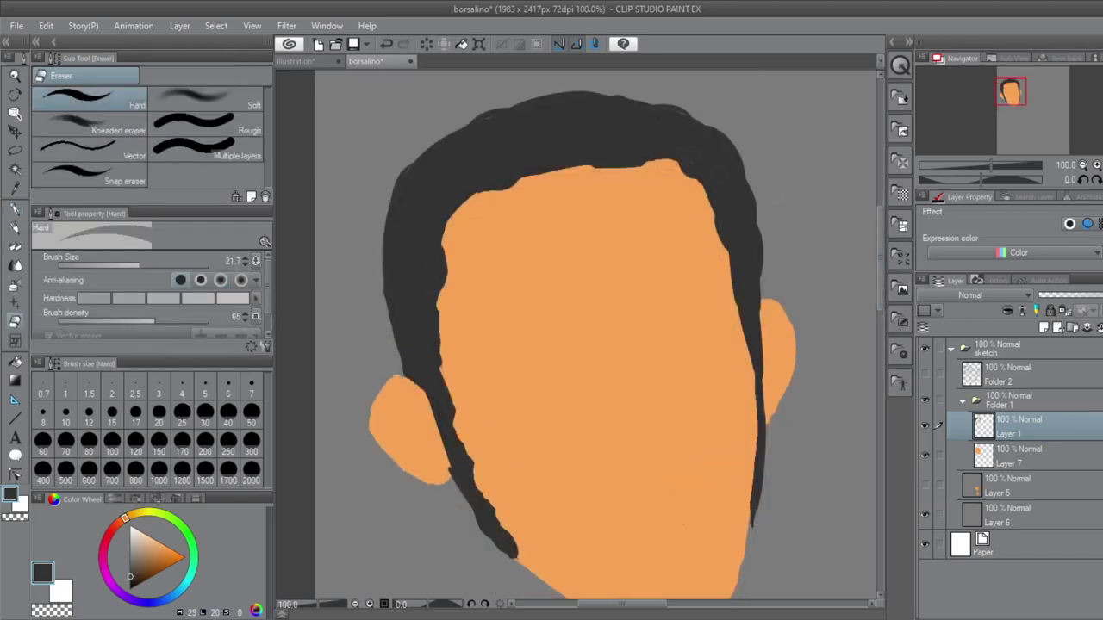
{"action": "key", "text": "p"}
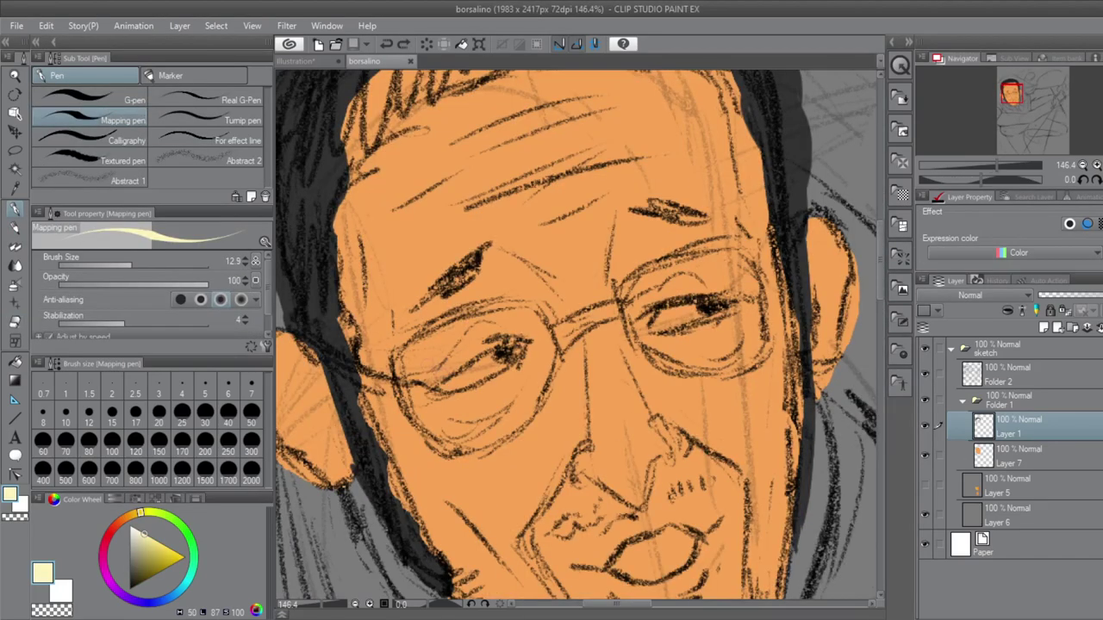
- Paint pale yellow eye whites on a new layer above the skin layer and outline both eyes in dark brown
{"action": "left_click", "coordinate": [1020, 455]}
{"action": "left_click_drag", "start_coordinate": [487, 359], "coordinate": [440, 386]}
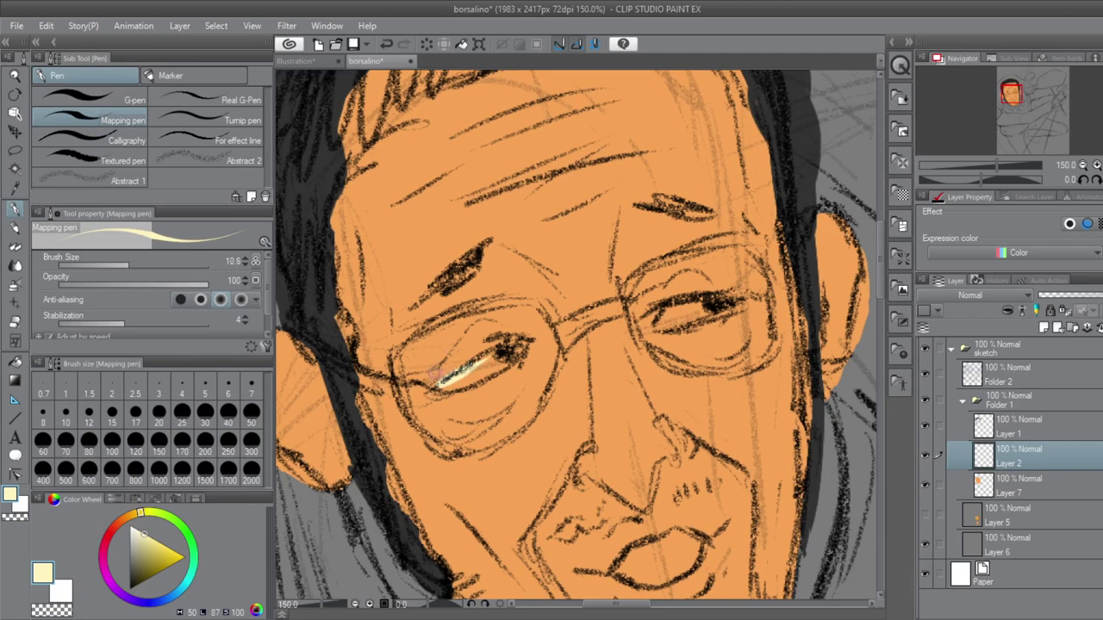
{"action": "left_click_drag", "start_coordinate": [517, 343], "coordinate": [443, 384]}
{"action": "left_click_drag", "start_coordinate": [659, 326], "coordinate": [729, 304]}
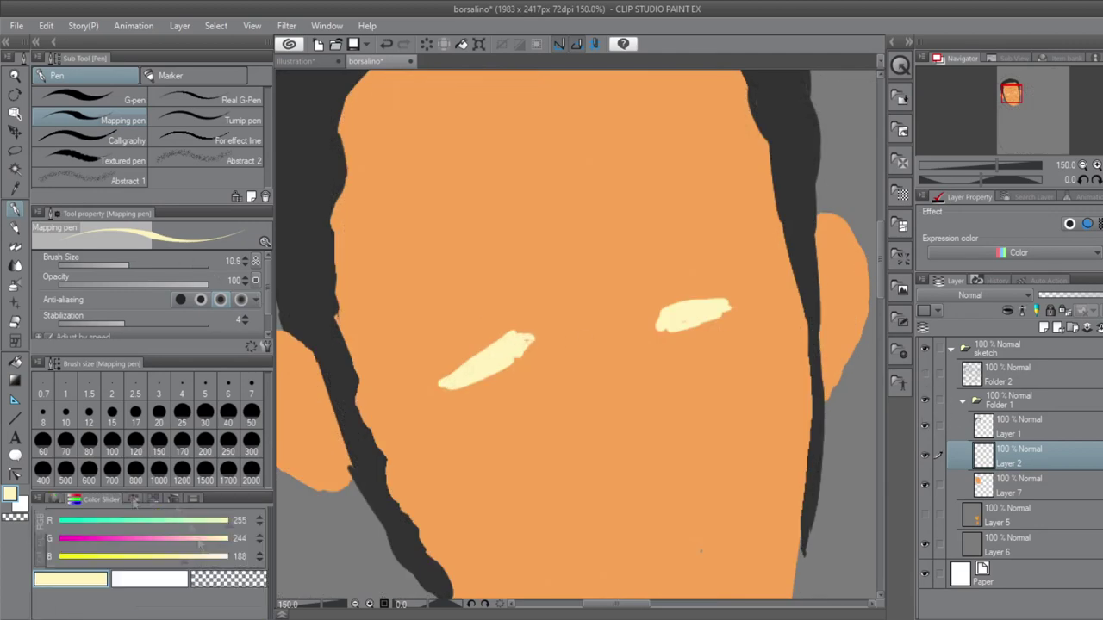
{"action": "left_click_drag", "start_coordinate": [509, 343], "coordinate": [430, 386]}
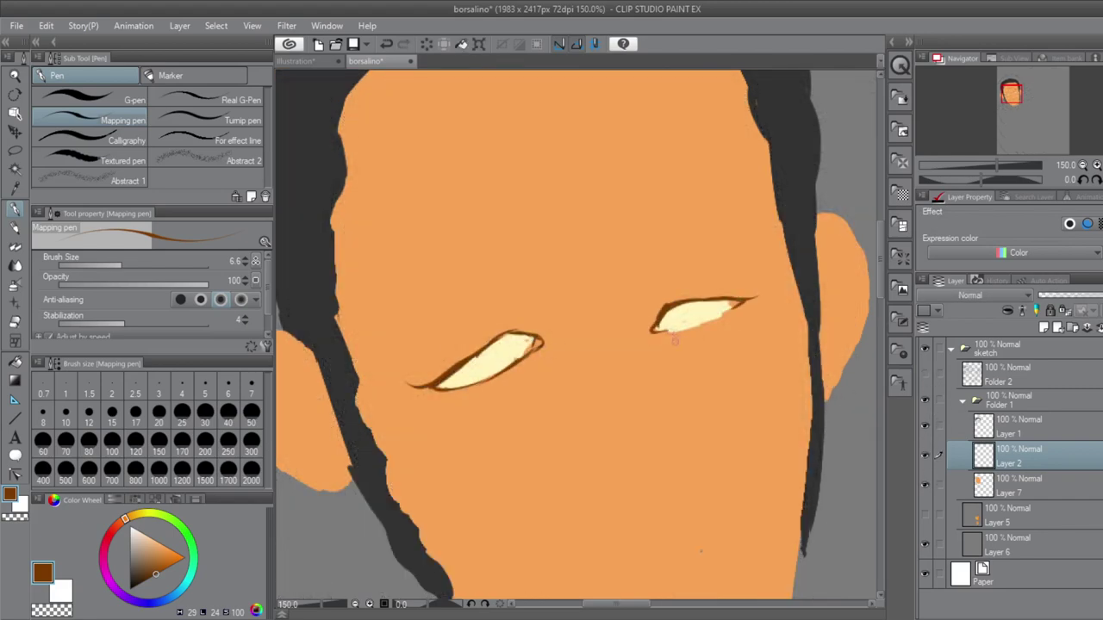
- Group the eye layer into a folder and add a new layer above it in that folder
{"action": "left_click", "coordinate": [517, 354], "text": "alt"}
{"action": "left_click", "coordinate": [205, 386]}
{"action": "key", "text": "bracketright"}
{"action": "key", "text": "ctrl+g"}
{"action": "key", "text": "ctrl+shift+n"}
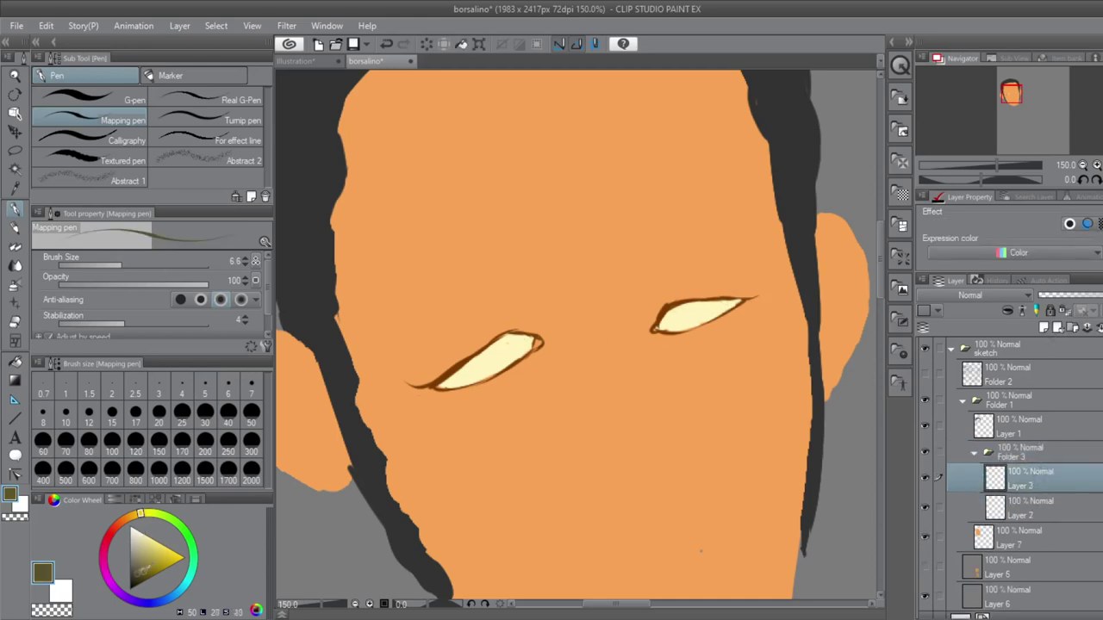
- Paint round dark olive irises in both eyes on Layer 3, using the sketch as a guide
{"action": "key", "text": "ctrl+comma"}
{"action": "key", "text": "ctrl+comma"}
{"action": "key", "text": "ctrl+comma"}
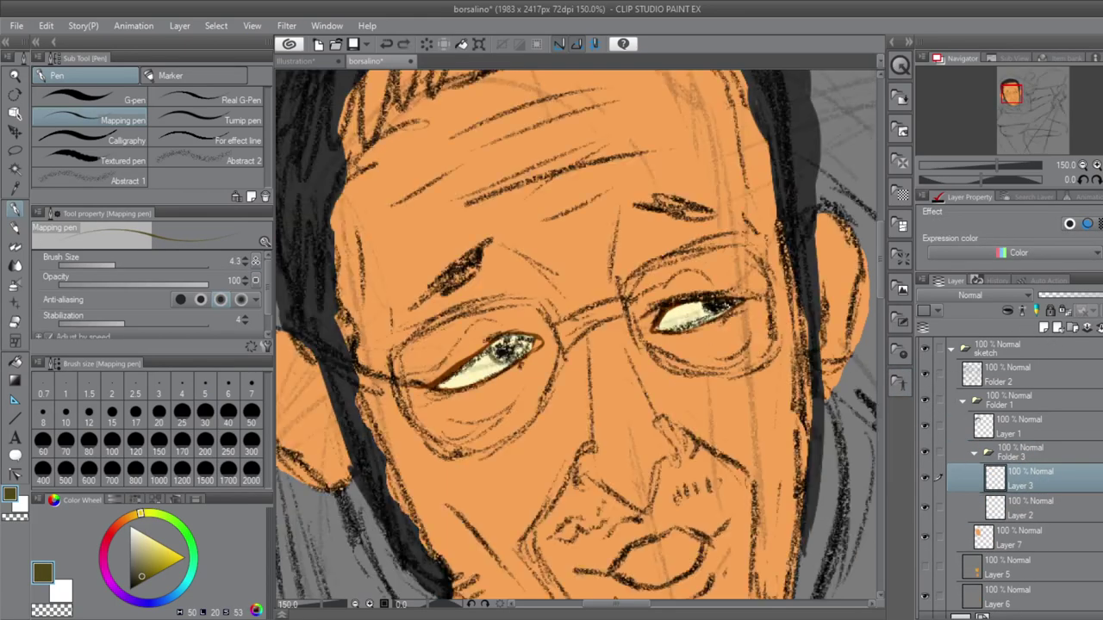
{"action": "key", "text": "ctrl+comma"}
{"action": "key", "text": "bracketright"}
{"action": "key", "text": "bracketright"}
{"action": "key", "text": "bracketright"}
{"action": "key", "text": "bracketright"}
{"action": "left_click_drag", "start_coordinate": [499, 343], "coordinate": [510, 355]}
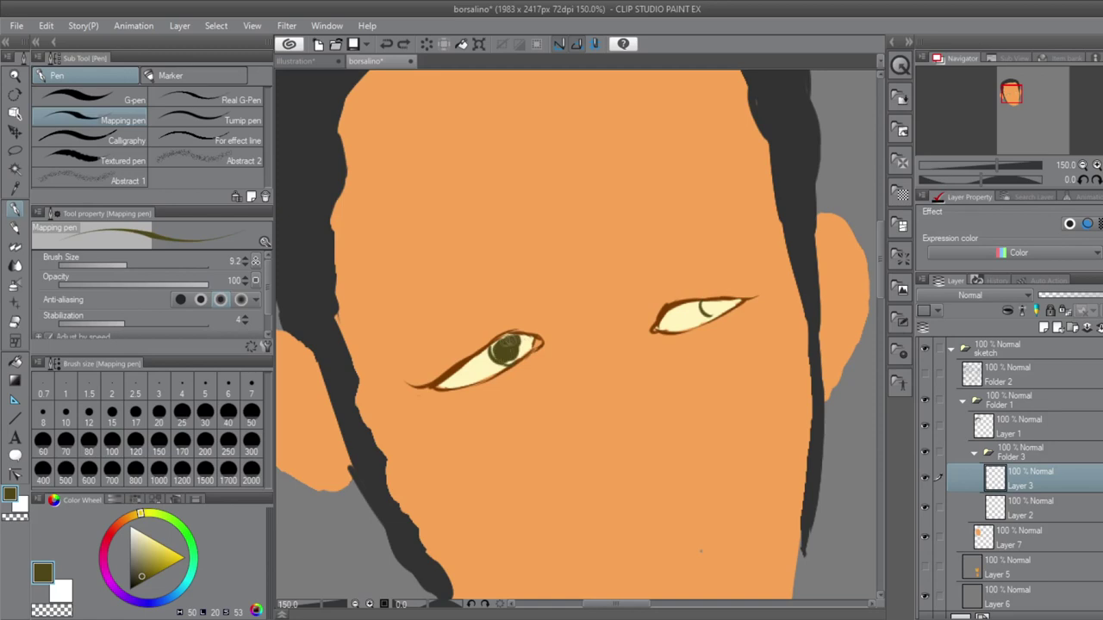
- Thicken the upper lids and darken the irises of both eyes with the Mapping pen at size 6
{"action": "left_click", "coordinate": [227, 384]}
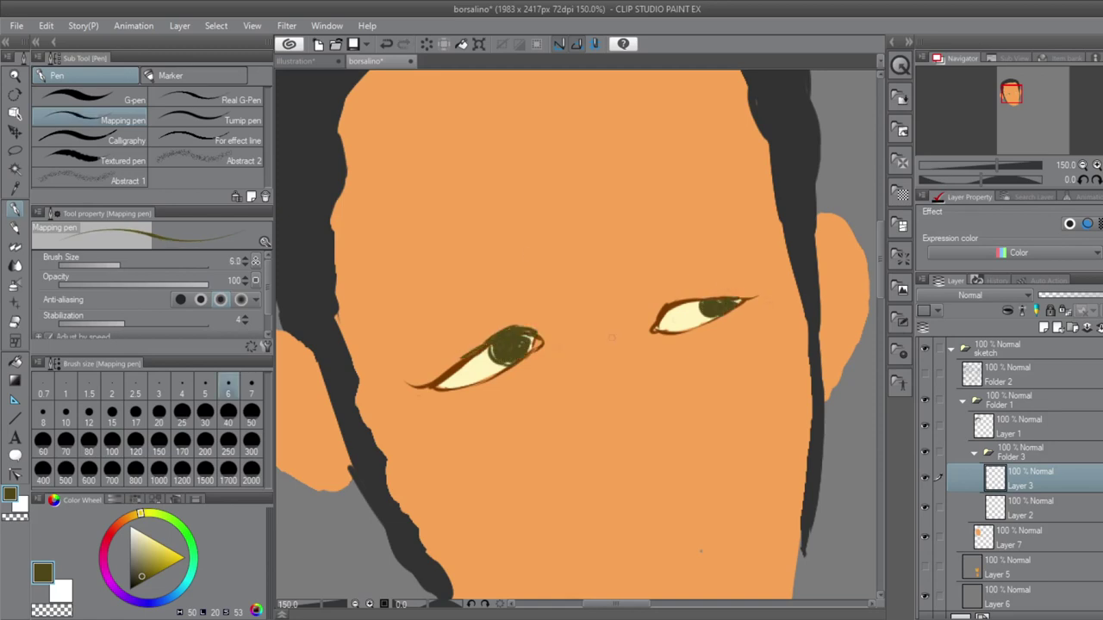
{"action": "left_click", "coordinate": [508, 359]}
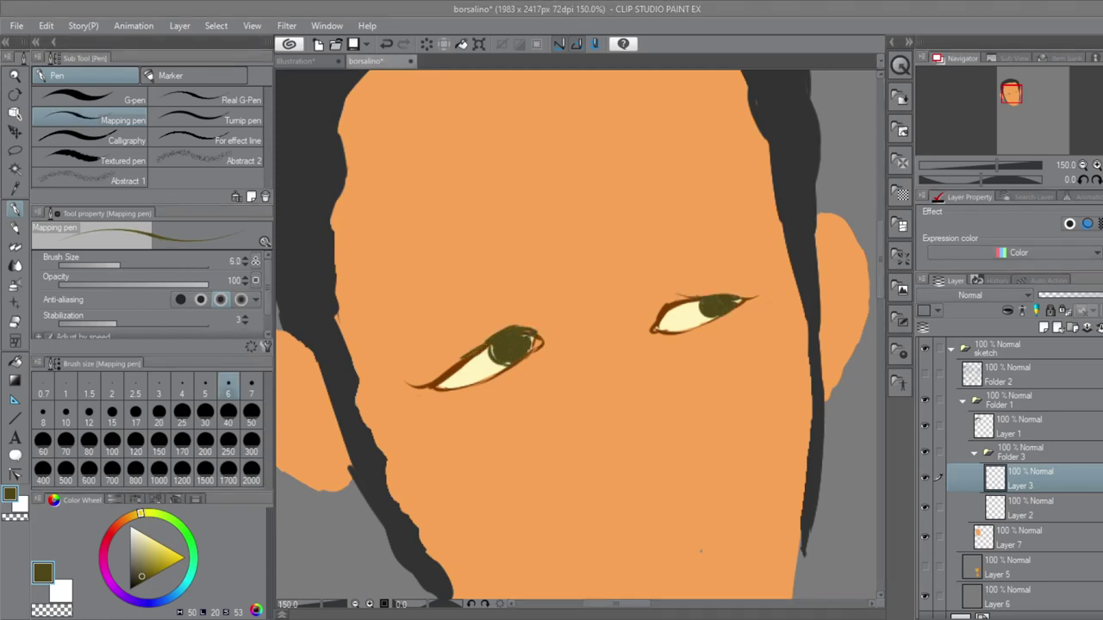
{"action": "left_click", "coordinate": [511, 348], "text": "alt"}
{"action": "left_click_drag", "start_coordinate": [509, 348], "coordinate": [528, 343]}
{"action": "left_click_drag", "start_coordinate": [662, 302], "coordinate": [695, 297]}
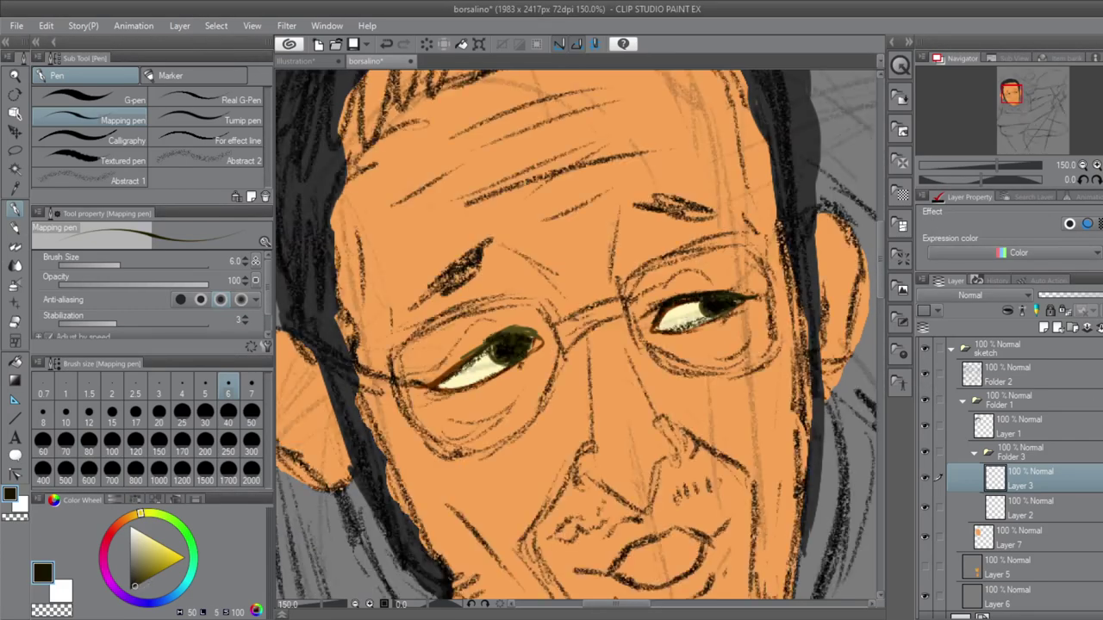
- Paint both slanted eyebrows in dark grey on Layer 3, comparing them against the sketch
{"action": "key", "text": "p"}
{"action": "key", "text": "p"}
{"action": "left_click", "coordinate": [925, 374]}
{"action": "left_click", "coordinate": [928, 377]}
{"action": "left_click_drag", "start_coordinate": [487, 244], "coordinate": [427, 283]}
{"action": "left_click_drag", "start_coordinate": [635, 191], "coordinate": [722, 214]}
{"action": "left_click", "coordinate": [925, 374]}
{"action": "left_click_drag", "start_coordinate": [486, 243], "coordinate": [415, 300]}
{"action": "left_click", "coordinate": [925, 374]}
{"action": "left_click", "coordinate": [926, 374]}
{"action": "key", "text": "bracketright"}
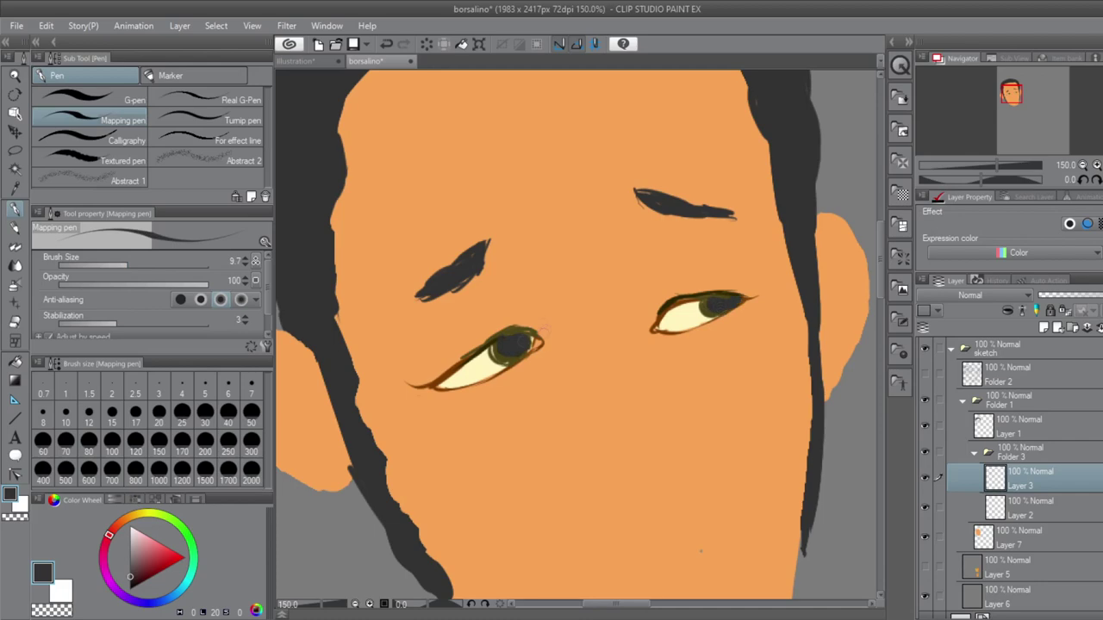
- Pick a brownish orange and draw the eyelid creases above both eyes with a thinner Mapping pen
{"action": "left_click", "coordinate": [155, 499]}
{"action": "left_click", "coordinate": [251, 529]}
{"action": "key", "text": "bracketleft"}
{"action": "key", "text": "bracketleft"}
{"action": "key", "text": "bracketleft"}
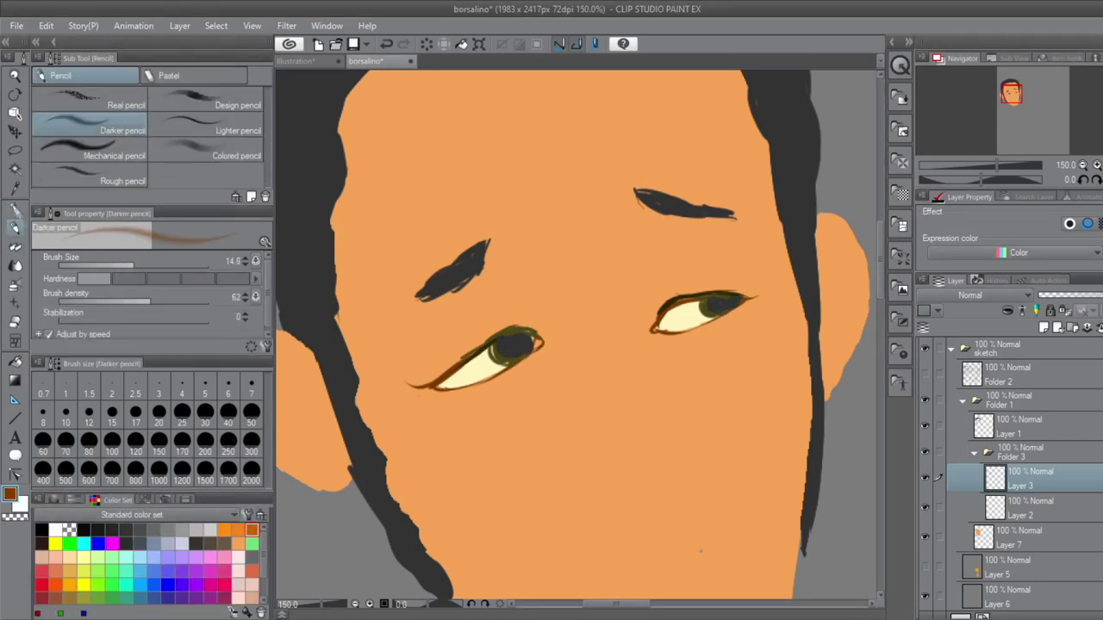
{"action": "left_click", "coordinate": [925, 374]}
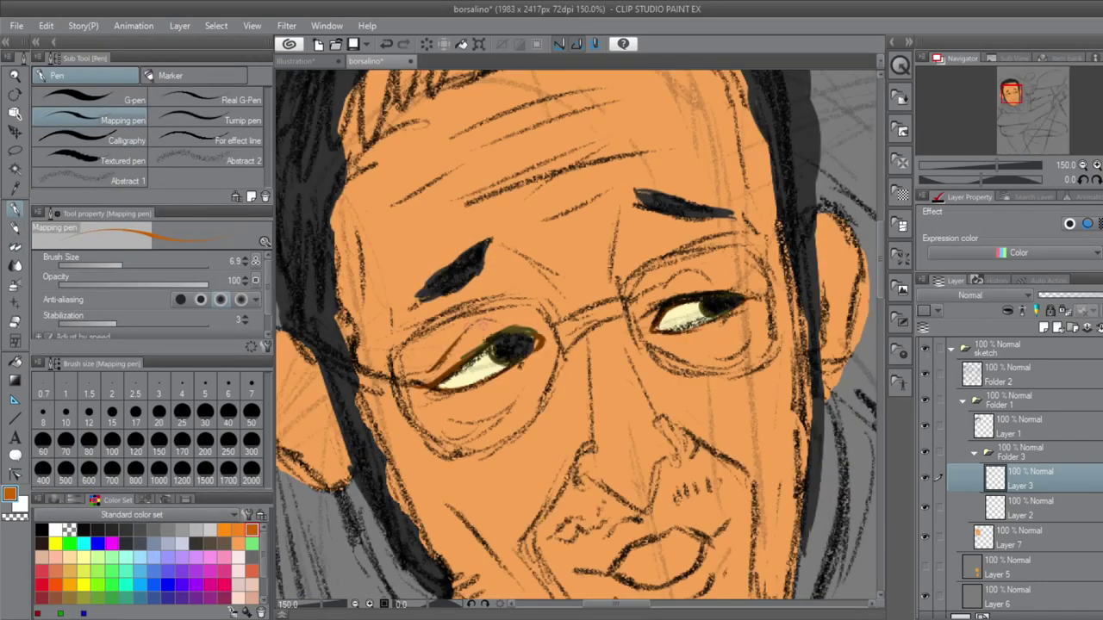
{"action": "left_click_drag", "start_coordinate": [654, 280], "coordinate": [746, 277]}
- Shade both sides of the nose bridge and the near nostril in brownish orange with the Dense watercolor brush
{"action": "left_click_drag", "start_coordinate": [584, 341], "coordinate": [591, 444]}
{"action": "key", "text": "b"}
{"action": "left_click_drag", "start_coordinate": [579, 337], "coordinate": [590, 420]}
{"action": "left_click_drag", "start_coordinate": [612, 284], "coordinate": [662, 412]}
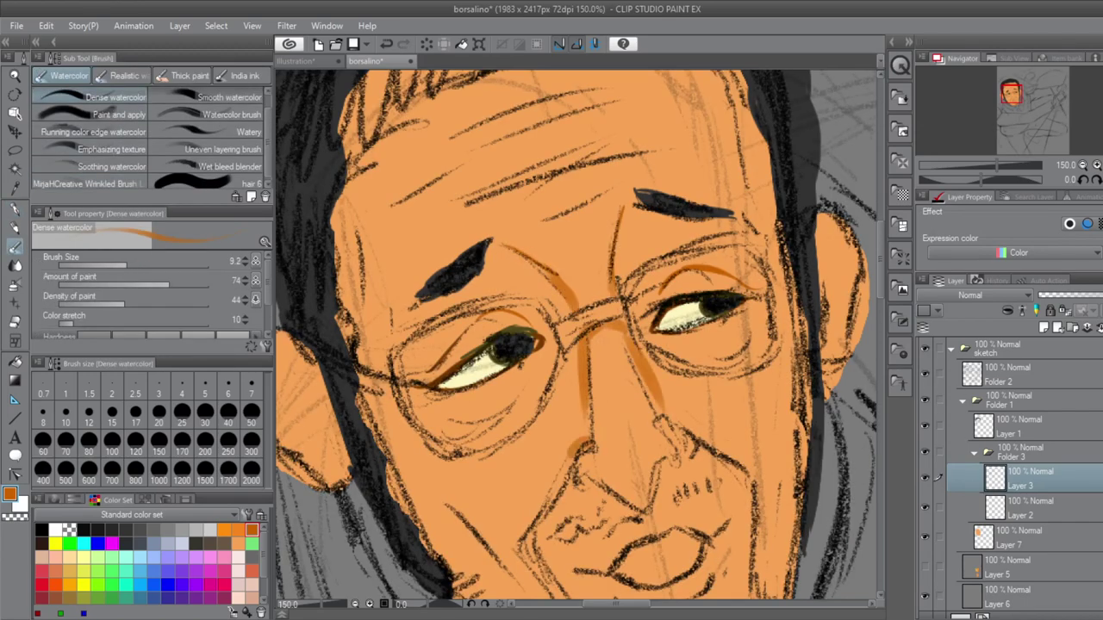
{"action": "left_click_drag", "start_coordinate": [586, 439], "coordinate": [570, 465]}
- Paint brownish orange bags beneath both eyes inside the glasses frames
{"action": "left_click_drag", "start_coordinate": [439, 420], "coordinate": [509, 424]}
{"action": "left_click_drag", "start_coordinate": [536, 374], "coordinate": [488, 417]}
{"action": "left_click_drag", "start_coordinate": [665, 353], "coordinate": [752, 343]}
- Shade the nostrils and the smile lines running from the nose down around the mouth
{"action": "scroll", "coordinate": [577, 334], "scroll_direction": "down", "scroll_amount": 3}
{"action": "mouse_move", "coordinate": [584, 301]}
{"action": "left_mouse_down"}
{"action": "mouse_move", "coordinate": [572, 396]}
{"action": "mouse_move", "coordinate": [524, 476]}
{"action": "mouse_move", "coordinate": [576, 527]}
{"action": "left_mouse_up"}
{"action": "left_click_drag", "start_coordinate": [583, 384], "coordinate": [616, 397]}
{"action": "left_click_drag", "start_coordinate": [655, 344], "coordinate": [748, 379]}
{"action": "left_click_drag", "start_coordinate": [708, 349], "coordinate": [761, 474]}
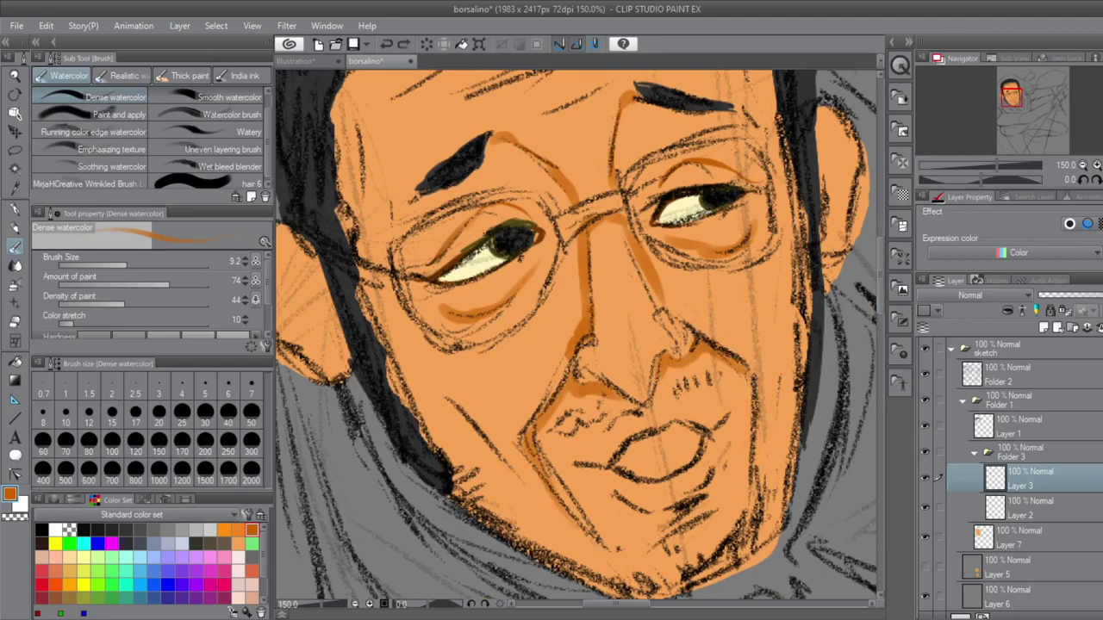
- Shade the cheek hollows on both sides of the face with a larger Dense watercolor brush
{"action": "key", "text": "]"}
{"action": "left_click_drag", "start_coordinate": [748, 381], "coordinate": [764, 510]}
{"action": "left_click_drag", "start_coordinate": [520, 402], "coordinate": [440, 497]}
{"action": "left_click_drag", "start_coordinate": [789, 331], "coordinate": [774, 464]}
{"action": "left_click_drag", "start_coordinate": [505, 398], "coordinate": [431, 486]}
- Shade the temple and the outer brow, and paint the forehead wrinkles in brownish orange
{"action": "scroll", "coordinate": [578, 335], "scroll_direction": "up", "scroll_amount": 3}
{"action": "left_click_drag", "start_coordinate": [365, 188], "coordinate": [354, 295]}
{"action": "left_click_drag", "start_coordinate": [429, 278], "coordinate": [395, 319]}
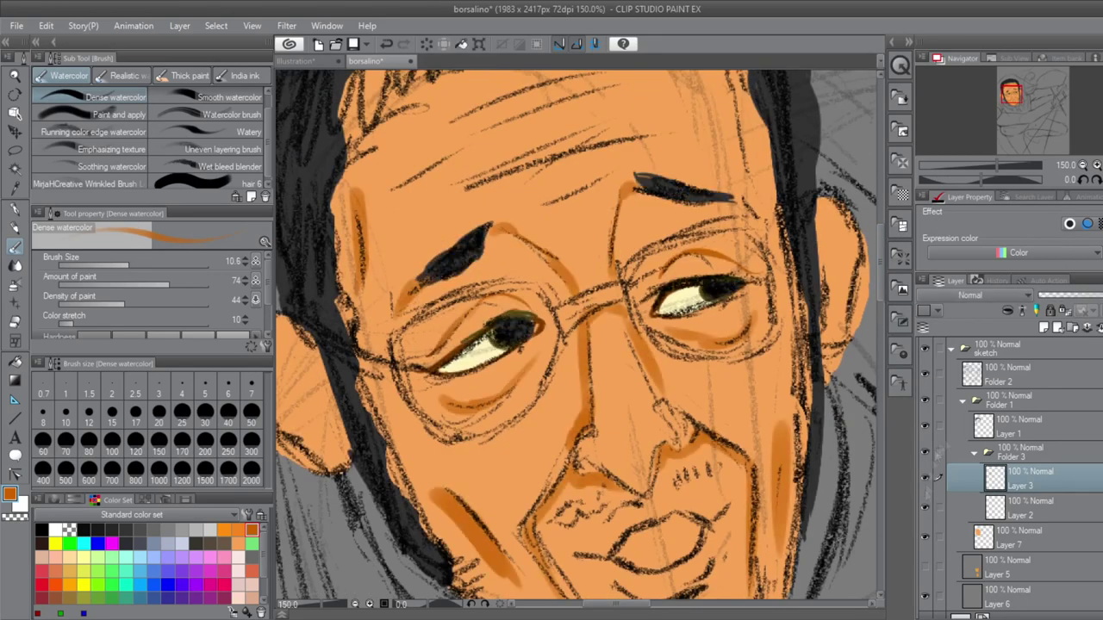
{"action": "scroll", "coordinate": [577, 334], "scroll_direction": "up", "scroll_amount": 3}
{"action": "left_click_drag", "start_coordinate": [457, 194], "coordinate": [629, 159]}
{"action": "left_click_drag", "start_coordinate": [422, 274], "coordinate": [672, 248]}
- Enlarge the brush and shade the edges of the face along the hairline and sideburns
{"action": "left_click", "coordinate": [925, 349]}
{"action": "key", "text": "]"}
{"action": "key", "text": "]"}
{"action": "key", "text": "]"}
{"action": "key", "text": "]"}
{"action": "key", "text": "]"}
{"action": "key", "text": "]"}
{"action": "scroll", "coordinate": [577, 335], "scroll_direction": "down", "scroll_amount": 6}
{"action": "left_click_drag", "start_coordinate": [379, 250], "coordinate": [362, 396]}
{"action": "scroll", "coordinate": [577, 334], "scroll_direction": "up", "scroll_amount": 6}
{"action": "left_click_drag", "start_coordinate": [345, 172], "coordinate": [353, 449]}
{"action": "mouse_move", "coordinate": [362, 216]}
{"action": "left_mouse_down"}
{"action": "mouse_move", "coordinate": [629, 129]}
{"action": "mouse_move", "coordinate": [759, 173]}
{"action": "mouse_move", "coordinate": [801, 353]}
{"action": "left_mouse_up"}
{"action": "scroll", "coordinate": [577, 335], "scroll_direction": "down", "scroll_amount": 3}
{"action": "left_click", "coordinate": [924, 348]}
- Outline the lips and the mouth corners in dark brown with the Mapping pen
{"action": "key", "text": "["}
{"action": "key", "text": "["}
{"action": "key", "text": "["}
{"action": "key", "text": "["}
{"action": "key", "text": "["}
{"action": "scroll", "coordinate": [577, 334], "scroll_direction": "down", "scroll_amount": 2}
{"action": "key", "text": "ctrl+"}
{"action": "key", "text": "ctrl+"}
{"action": "key", "text": "p"}
{"action": "mouse_move", "coordinate": [573, 392]}
{"action": "left_mouse_down"}
{"action": "mouse_move", "coordinate": [728, 345]}
{"action": "mouse_move", "coordinate": [647, 410]}
{"action": "mouse_move", "coordinate": [706, 372]}
{"action": "left_mouse_up"}
{"action": "key", "text": "ctrl+"}
{"action": "key", "text": "ctrl+"}
{"action": "key", "text": "ctrl+"}
{"action": "scroll", "coordinate": [624, 347], "scroll_direction": "up", "scroll_amount": 2}
{"action": "key", "text": "ctrl+"}
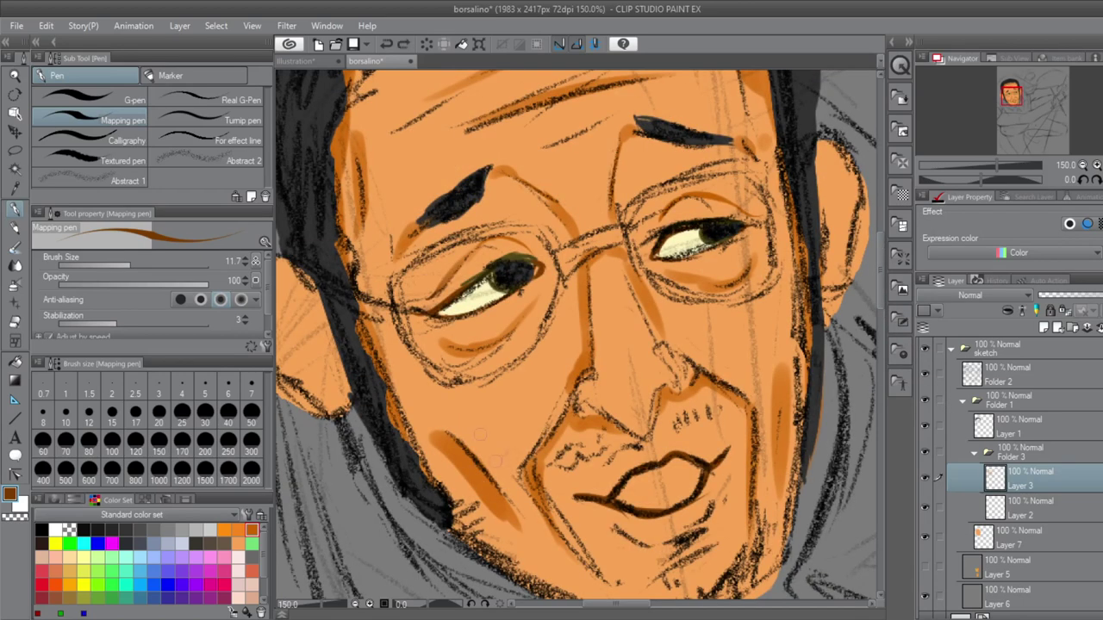
- Paint the shadow fold beneath the lower lip with the Dense watercolor brush
{"action": "key", "text": "b"}
{"action": "mouse_move", "coordinate": [611, 543]}
{"action": "left_mouse_down"}
{"action": "mouse_move", "coordinate": [702, 534]}
{"action": "mouse_move", "coordinate": [724, 504]}
{"action": "left_mouse_up"}
{"action": "key", "text": "ctrl+"}
{"action": "key", "text": "c"}
{"action": "key", "text": "ctrl+"}
{"action": "key", "text": "ctrl+"}
- Add a new layer above Layer 3 in the facial features folder
{"action": "key", "text": "ctrl+shift+n"}
{"action": "key", "text": "ctrl+minus"}
{"action": "key", "text": "ctrl+comma"}
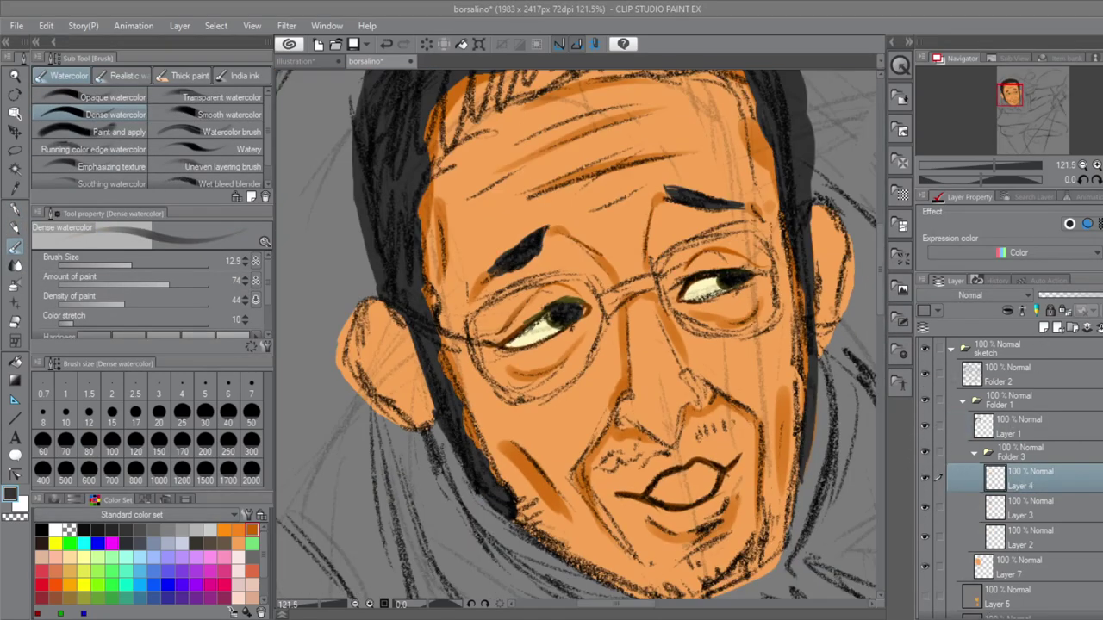
- Paint the thin moustache on Layer 4 in dark grey with the Dense watercolor brush at size 6, and hide the sketch
{"action": "key", "text": "bracketleft"}
{"action": "key", "text": "bracketleft"}
{"action": "left_click_drag", "start_coordinate": [605, 466], "coordinate": [648, 450]}
{"action": "key", "text": "ctrl+z"}
{"action": "key", "text": "bracketleft"}
{"action": "key", "text": "bracketleft"}
{"action": "key", "text": "bracketleft"}
{"action": "scroll", "coordinate": [752, 323], "scroll_direction": "down", "scroll_amount": 3}
{"action": "key", "text": "ctrl+comma"}
{"action": "scroll", "coordinate": [595, 319], "scroll_direction": "up", "scroll_amount": 2}
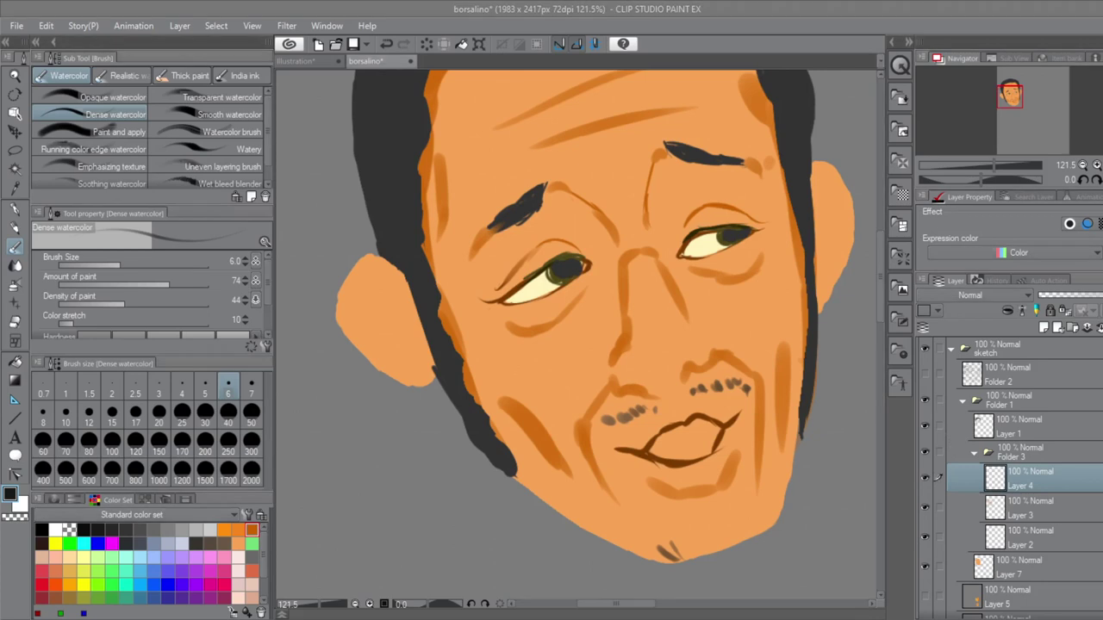
- Shade the underside of the chin and the lower jaw edge in brown with an enlarged Dense watercolor brush
{"action": "key", "text": "bracketright"}
{"action": "key", "text": "bracketright"}
{"action": "key", "text": "bracketright"}
{"action": "left_click_drag", "start_coordinate": [664, 556], "coordinate": [767, 522]}
{"action": "left_click_drag", "start_coordinate": [624, 517], "coordinate": [663, 560]}
{"action": "left_click_drag", "start_coordinate": [615, 527], "coordinate": [663, 560]}
{"action": "mouse_move", "coordinate": [780, 469]}
{"action": "left_mouse_down"}
{"action": "mouse_move", "coordinate": [754, 536]}
{"action": "mouse_move", "coordinate": [685, 543]}
{"action": "mouse_move", "coordinate": [603, 521]}
{"action": "left_mouse_up"}
- Enlarge the Dense watercolor brush to 15.5 and shade the brow hollow beside the nose bridge in orange-brown
{"action": "scroll", "coordinate": [603, 526], "scroll_direction": "up", "scroll_amount": 1}
{"action": "scroll", "coordinate": [604, 345], "scroll_direction": "down", "scroll_amount": 1}
{"action": "scroll", "coordinate": [603, 345], "scroll_direction": "up", "scroll_amount": 2}
{"action": "key", "text": "bracketright"}
{"action": "key", "text": "bracketright"}
{"action": "left_click_drag", "start_coordinate": [664, 222], "coordinate": [650, 274]}
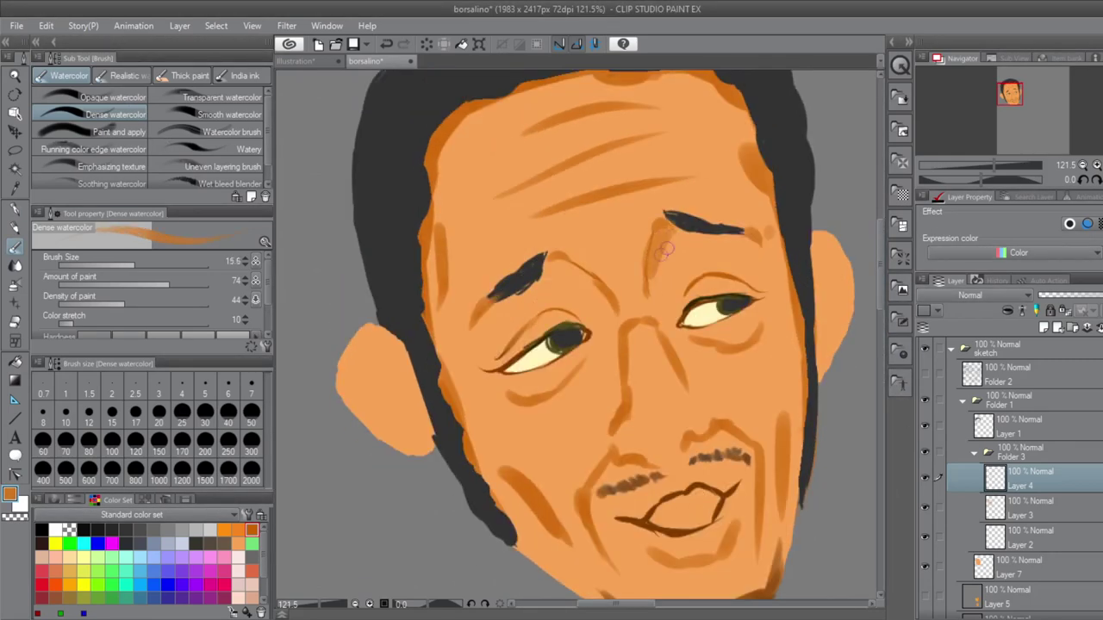
- Soften the brow and cheek shading on Layer 3 with the wrinkled brush and the Blend tool at size 11.7
{"action": "left_click", "coordinate": [939, 509]}
{"action": "left_click", "coordinate": [927, 508]}
{"action": "left_click", "coordinate": [927, 509]}
{"action": "key", "text": "comma"}
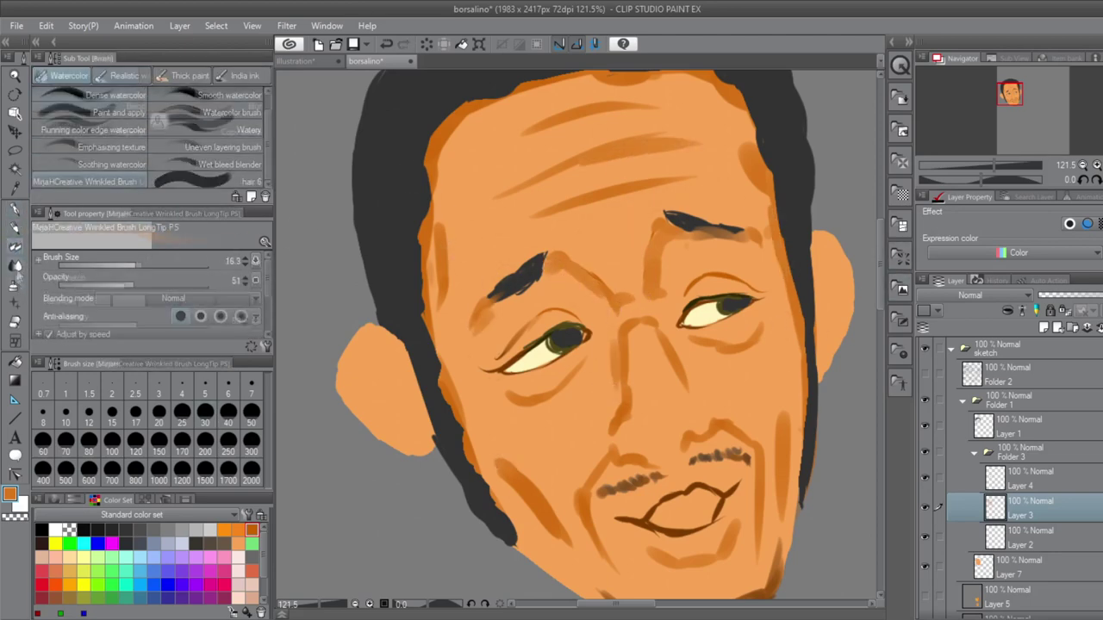
{"action": "left_click", "coordinate": [15, 265]}
{"action": "scroll", "coordinate": [468, 263], "scroll_direction": "down", "scroll_amount": 1}
{"action": "key", "text": "bracketleft"}
{"action": "key", "text": "bracketleft"}
{"action": "key", "text": "bracketleft"}
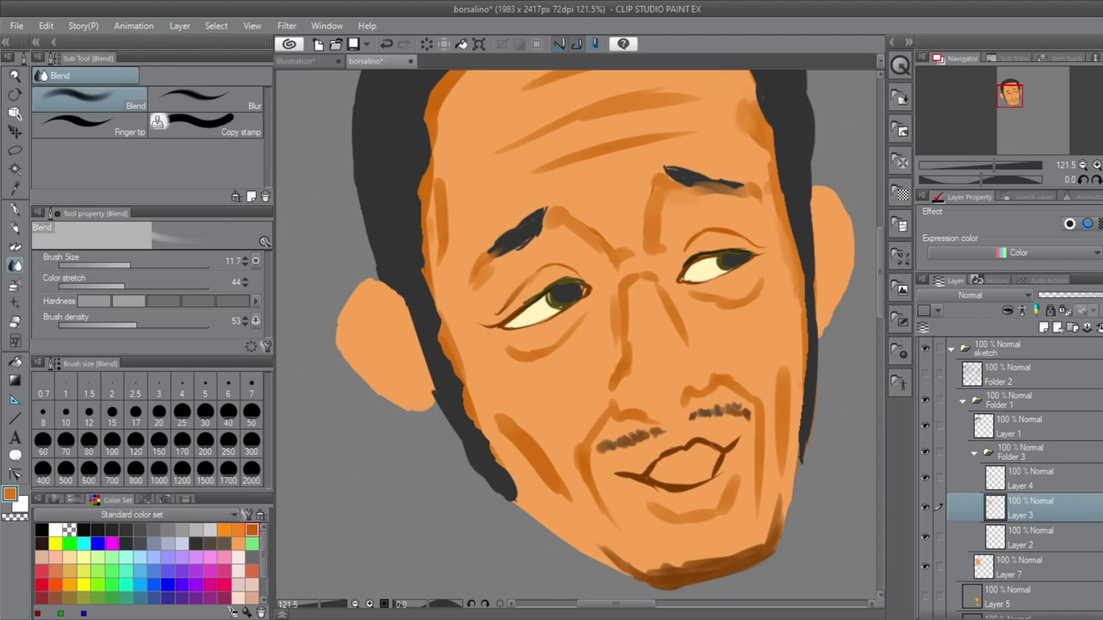
- Extend the brown jawline shading with the Dense watercolor brush, sampling the chin colour, and blend the eye socket tones
{"action": "key", "text": "b"}
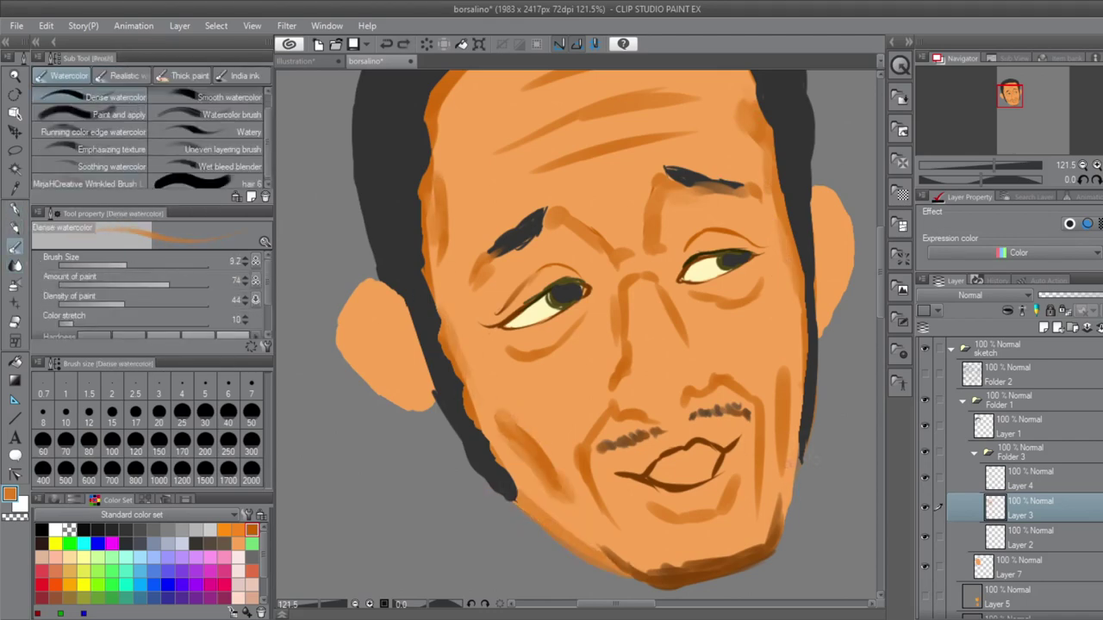
{"action": "left_click", "coordinate": [780, 517], "text": "alt"}
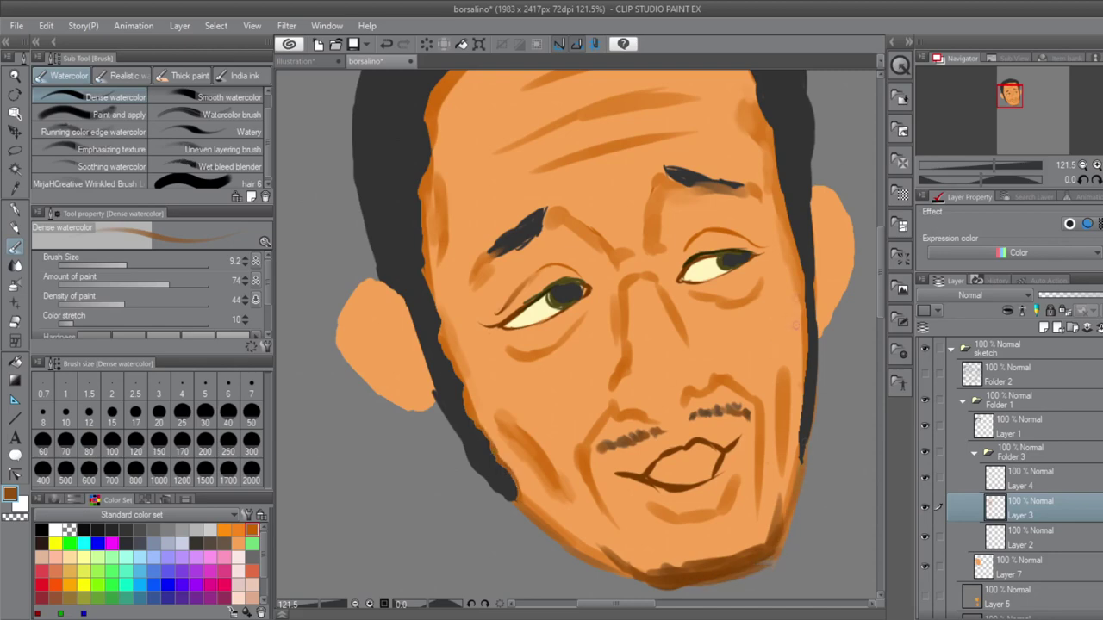
{"action": "key", "text": "j"}
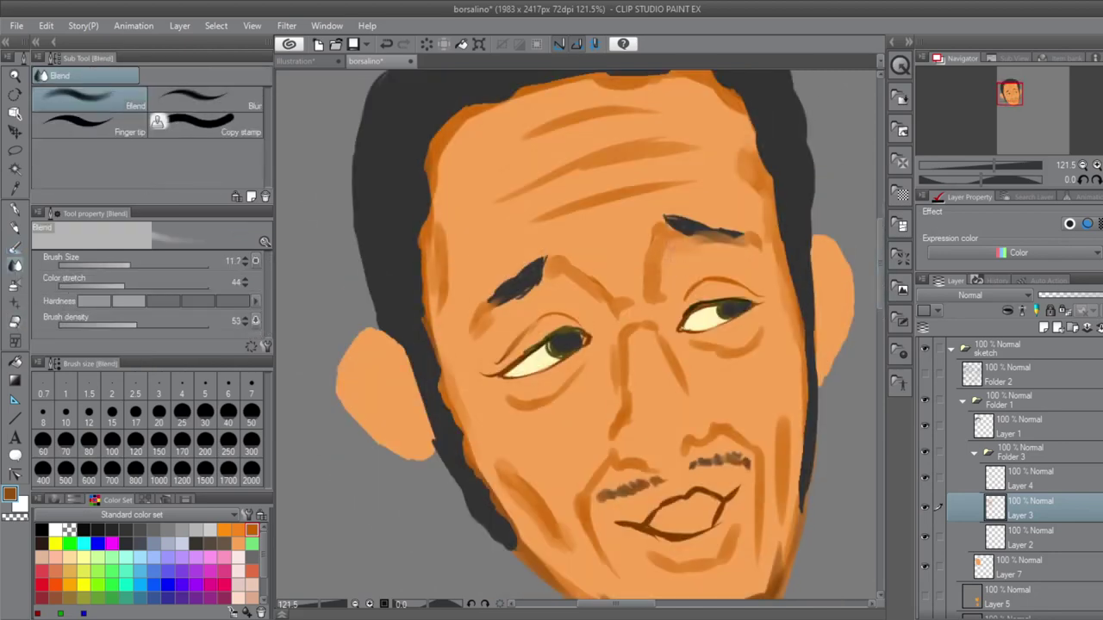
- Outline the nostrils, nose tip and upper cheek folds in dark brown with the Mapping pen, using the sketch as a guide
{"action": "key", "text": "p"}
{"action": "left_click", "coordinate": [926, 378]}
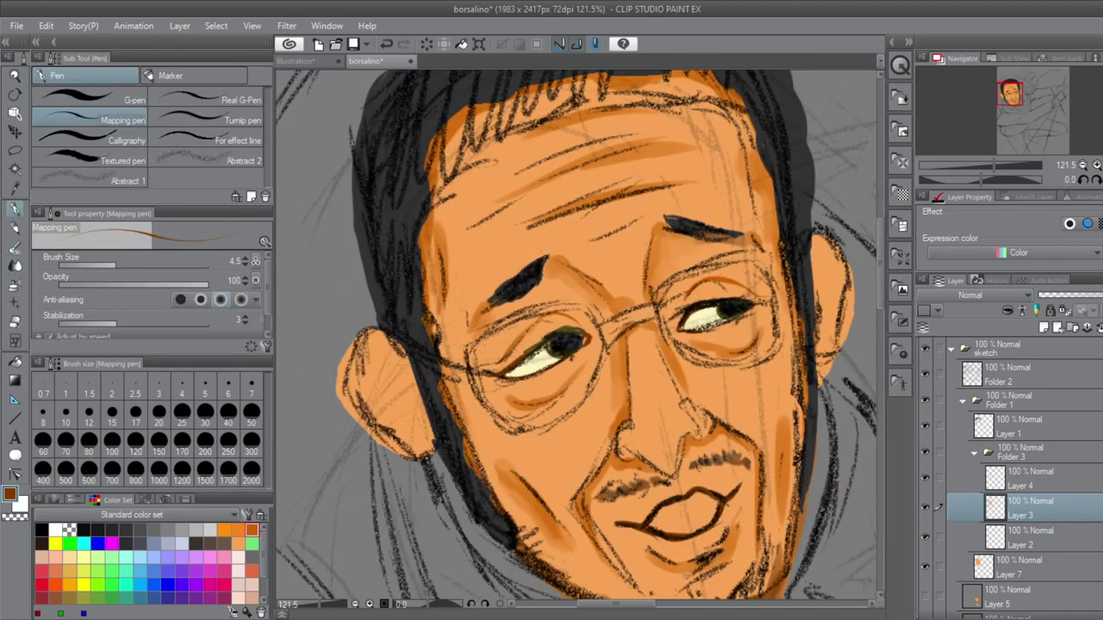
{"action": "key", "text": "ctrl+z"}
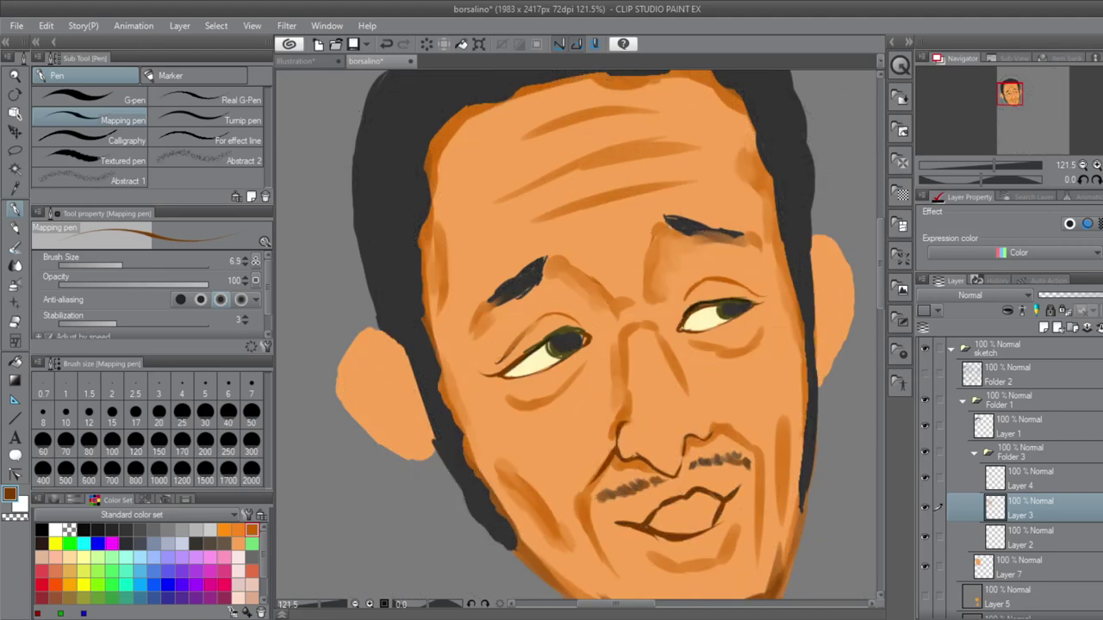
{"action": "scroll", "coordinate": [707, 417], "scroll_direction": "down", "scroll_amount": 3}
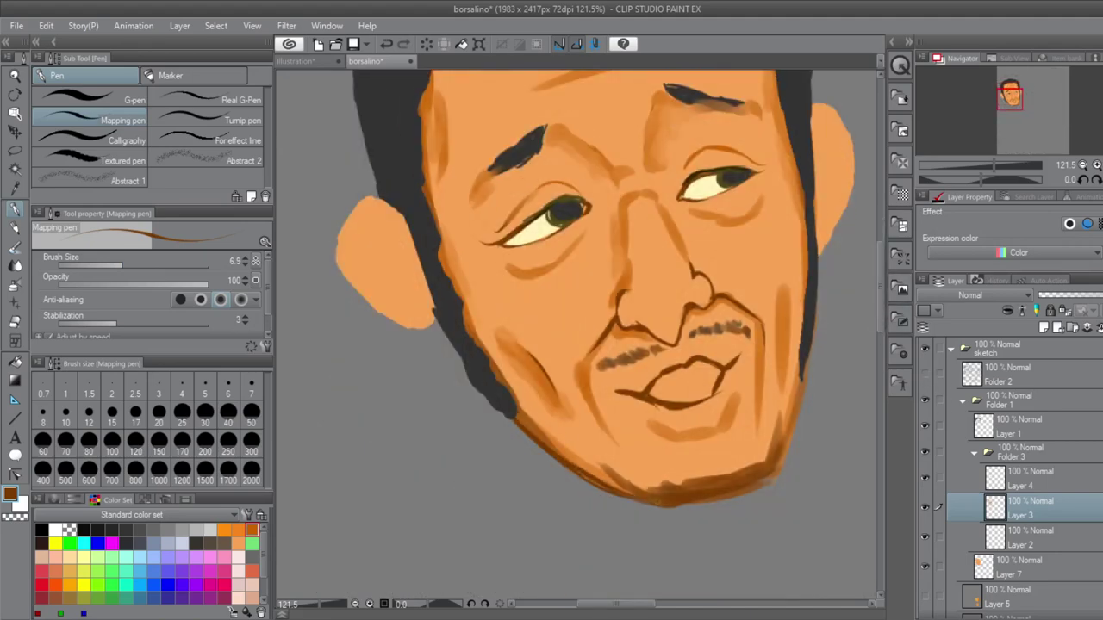
{"action": "scroll", "coordinate": [578, 336], "scroll_direction": "up", "scroll_amount": 3}
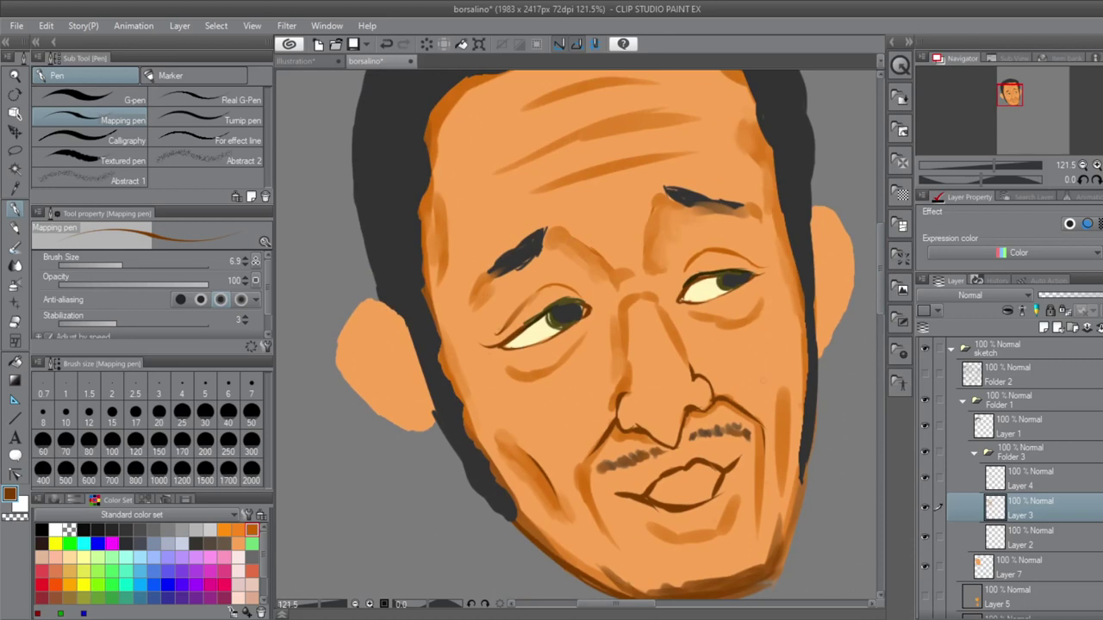
- Fill the upper lip with orange-brown using the Dense watercolor brush and line the fold below the lower lip in dark brown
{"action": "key", "text": "b"}
{"action": "mouse_move", "coordinate": [638, 470]}
{"action": "left_mouse_down"}
{"action": "mouse_move", "coordinate": [686, 455]}
{"action": "mouse_move", "coordinate": [730, 465]}
{"action": "left_mouse_up"}
{"action": "left_click_drag", "start_coordinate": [647, 510], "coordinate": [704, 517]}
{"action": "mouse_move", "coordinate": [729, 473]}
{"action": "left_mouse_down"}
{"action": "mouse_move", "coordinate": [674, 509]}
{"action": "mouse_move", "coordinate": [733, 496]}
{"action": "left_mouse_up"}
{"action": "key", "text": "ctrl+z"}
{"action": "key", "text": "ctrl+z"}
{"action": "key", "text": "p"}
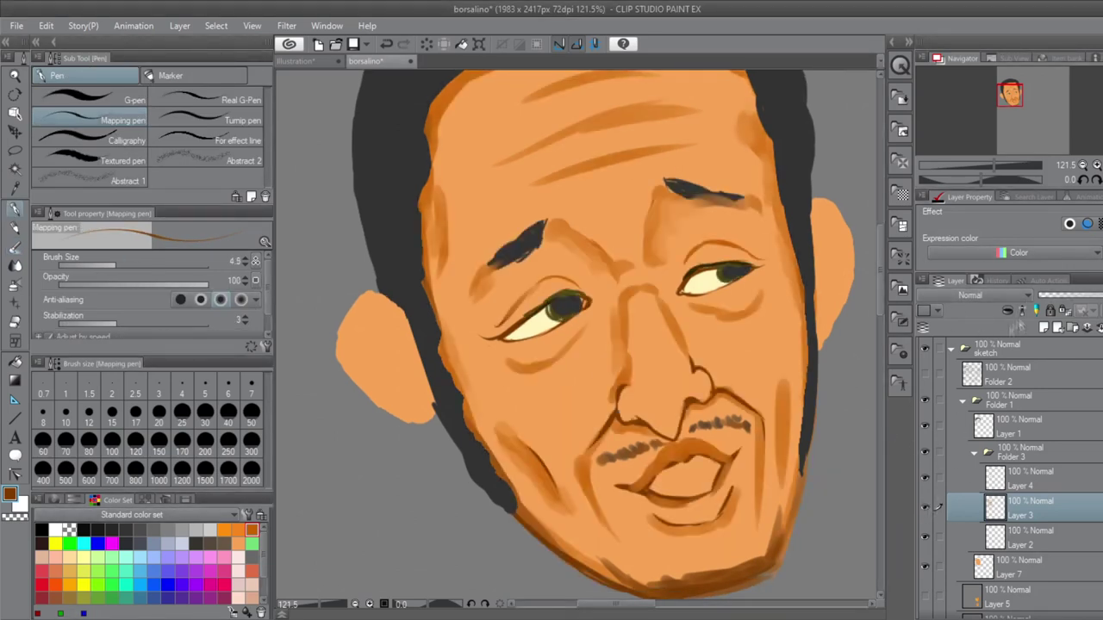
- Add a layer below Layer 3 and paint the mouth interior dark brown and the upper teeth cream with the Mapping pen
{"action": "key", "text": "ctrl+shift+n"}
{"action": "mouse_move", "coordinate": [653, 485]}
{"action": "left_mouse_down"}
{"action": "mouse_move", "coordinate": [706, 460]}
{"action": "mouse_move", "coordinate": [701, 469]}
{"action": "left_mouse_up"}
{"action": "left_click", "coordinate": [528, 326], "text": "alt"}
{"action": "left_click_drag", "start_coordinate": [665, 474], "coordinate": [701, 462]}
{"action": "key", "text": "bracketleft"}
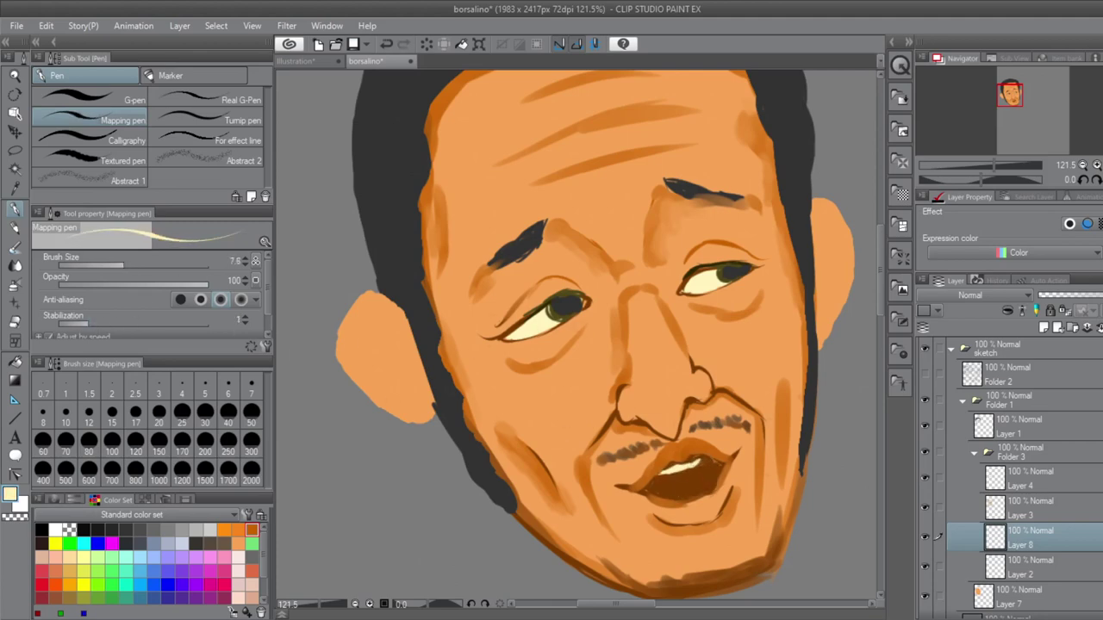
- Darken the side of the nose and the cheek creases on Layer 3 with the Dense watercolor brush, and blend them
{"action": "left_click", "coordinate": [939, 508]}
{"action": "key", "text": "b"}
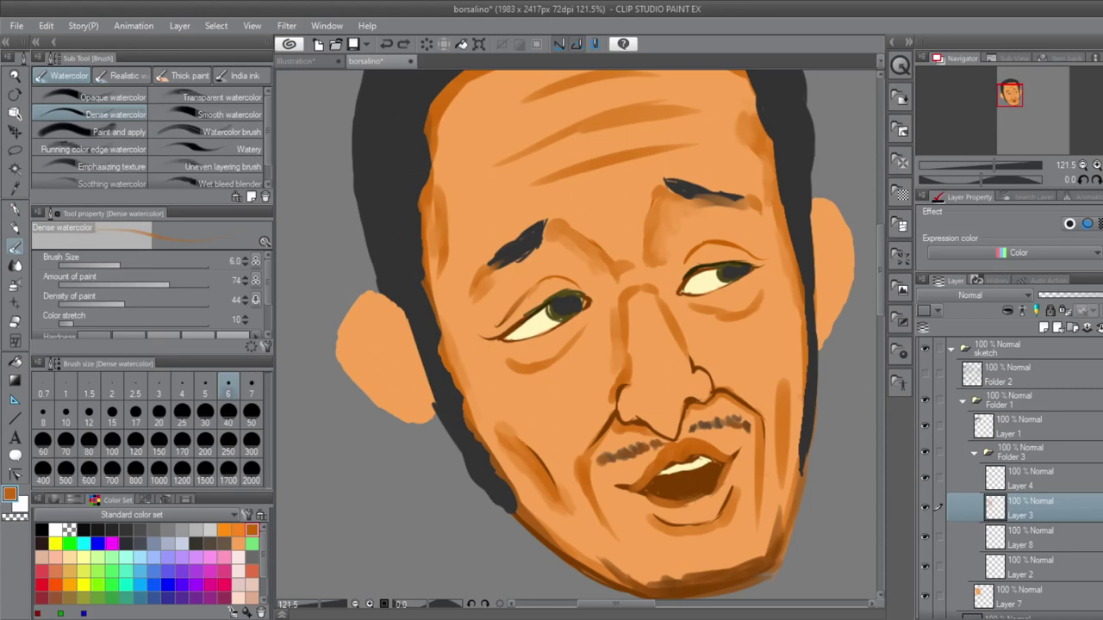
{"action": "key", "text": "bracketright"}
{"action": "left_click_drag", "start_coordinate": [689, 334], "coordinate": [711, 370]}
{"action": "left_click_drag", "start_coordinate": [780, 370], "coordinate": [780, 432]}
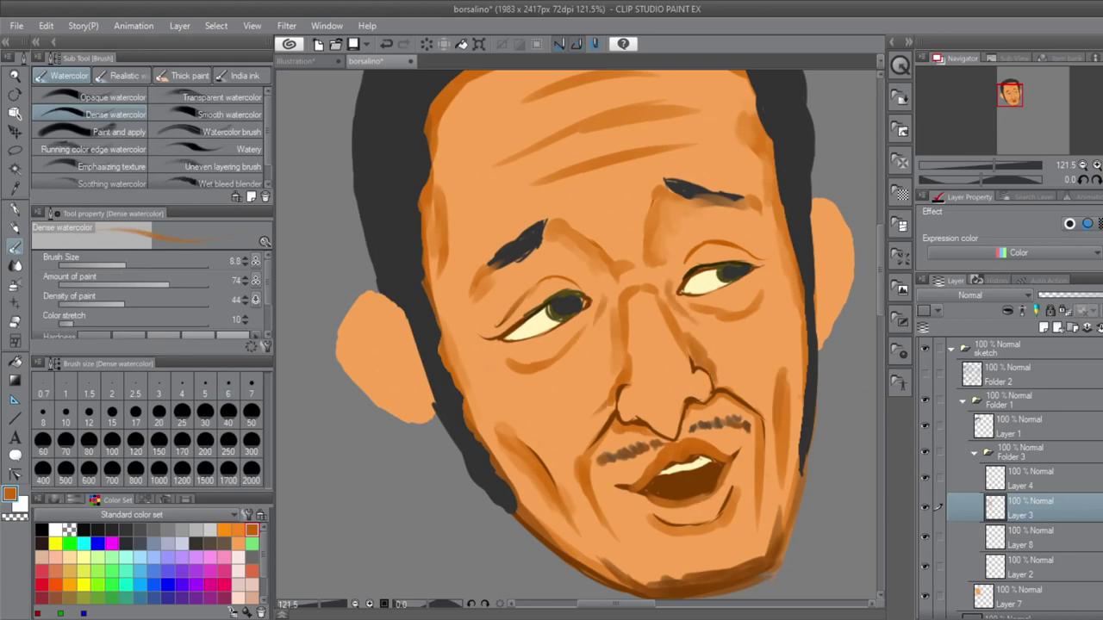
{"action": "key", "text": "j"}
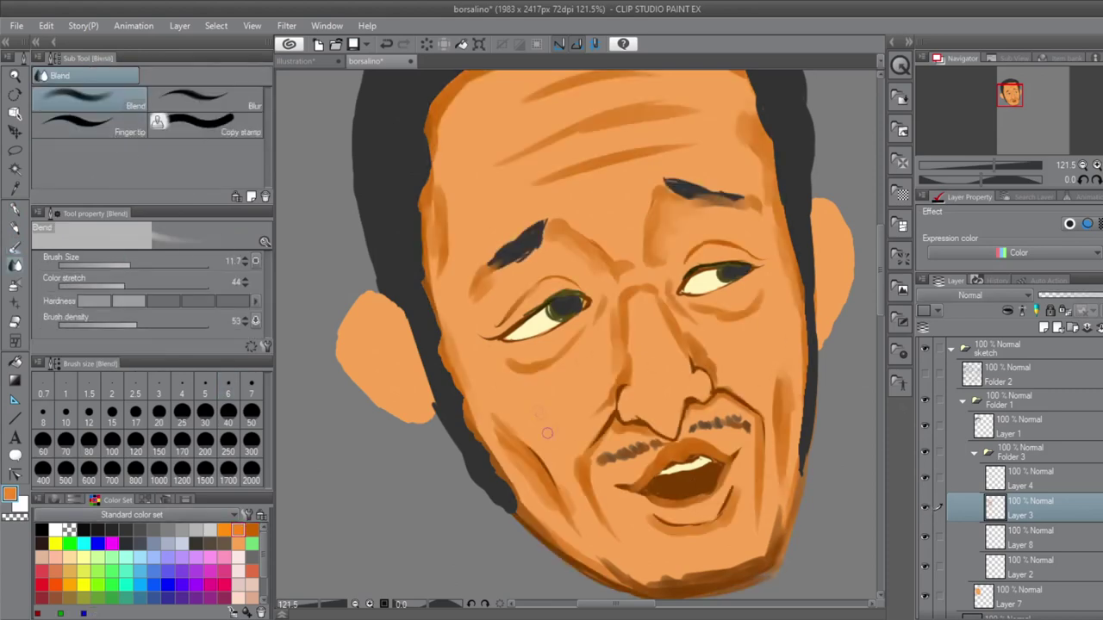
- Paint light orange highlights on the cheeks, eyelids, forehead and chin with the Dense watercolor brush at size 12.9
{"action": "key", "text": "b"}
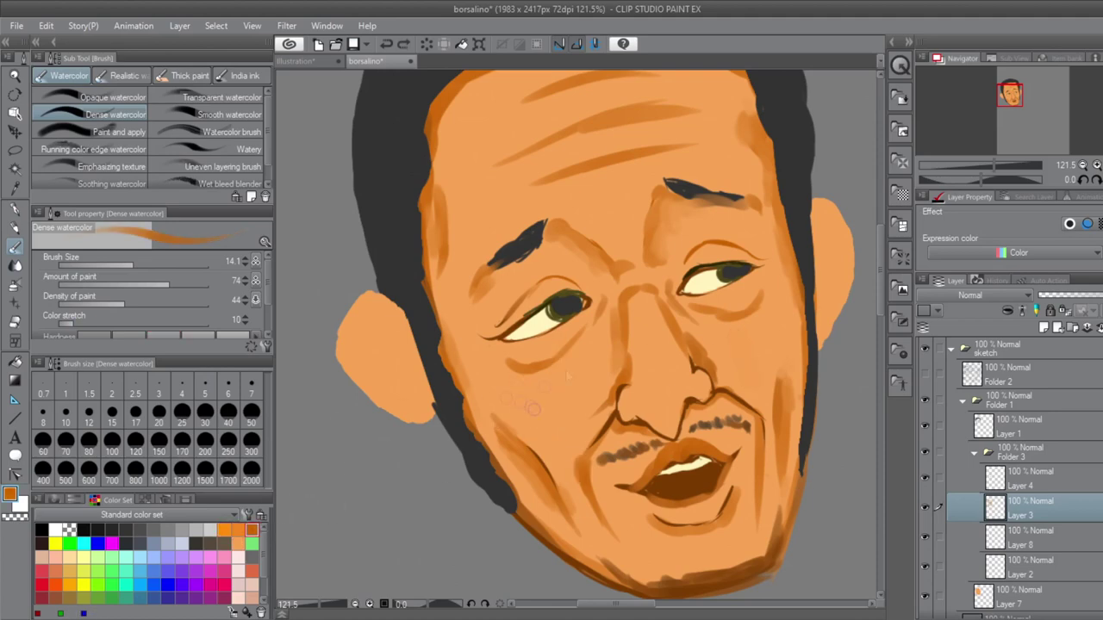
{"action": "left_click", "coordinate": [53, 500]}
{"action": "left_click", "coordinate": [165, 546]}
{"action": "left_click_drag", "start_coordinate": [517, 393], "coordinate": [545, 398]}
{"action": "left_click_drag", "start_coordinate": [721, 340], "coordinate": [755, 375]}
{"action": "key", "text": "bracketleft"}
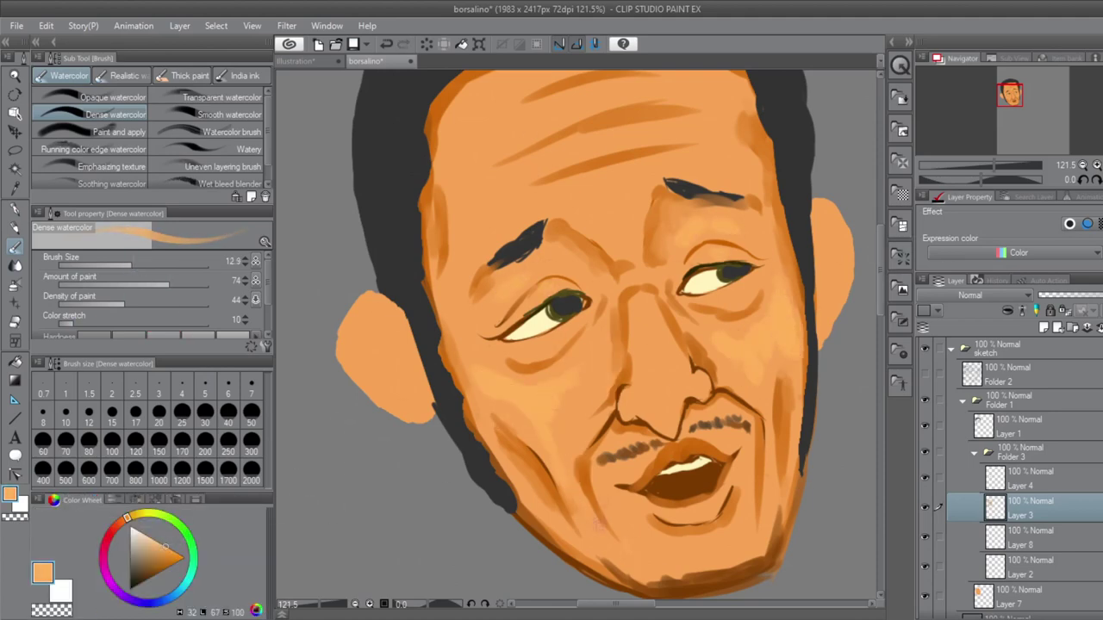
{"action": "scroll", "coordinate": [493, 327], "scroll_direction": "up", "scroll_amount": 3}
{"action": "scroll", "coordinate": [500, 250], "scroll_direction": "down", "scroll_amount": 3}
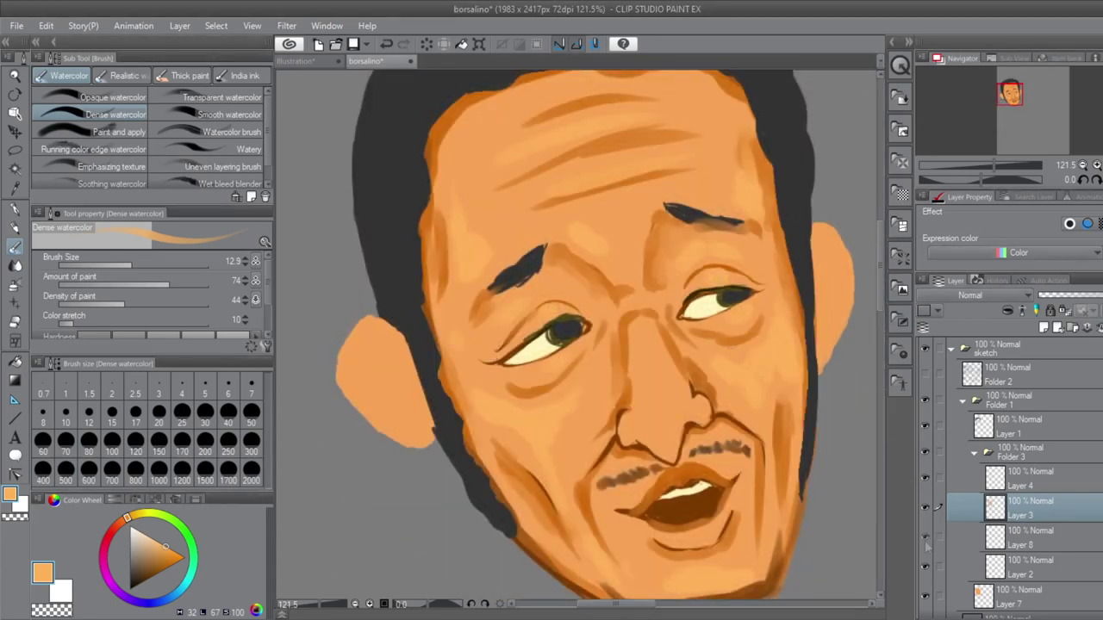
- Shade the nose tip and nostril wings in orange-brown with the Dense watercolor brush
{"action": "key", "text": "p"}
{"action": "key", "text": "b"}
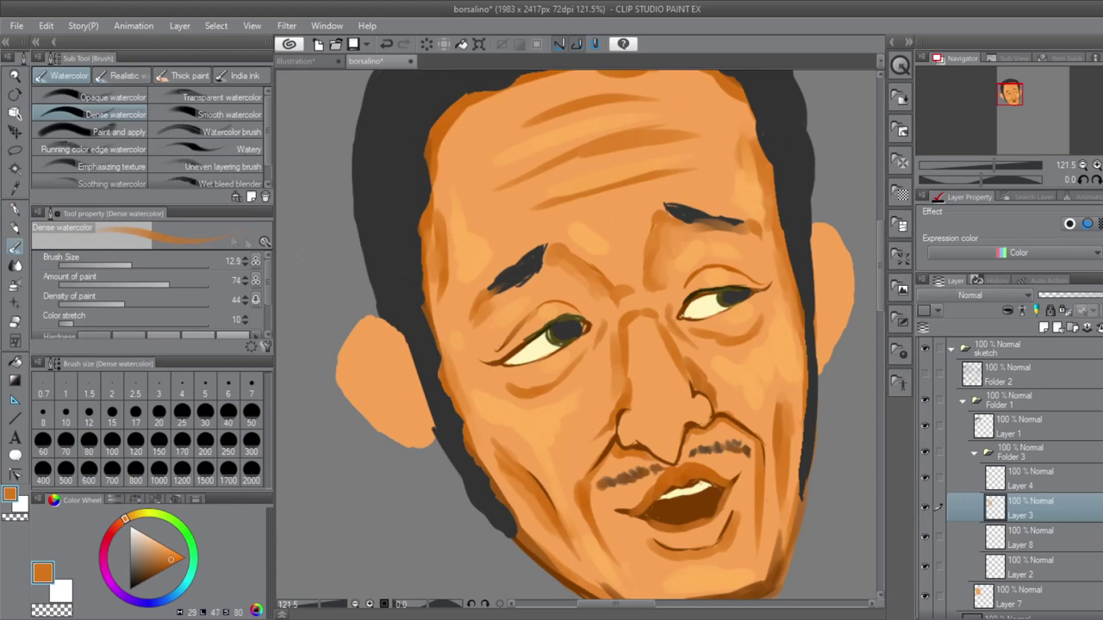
{"action": "left_click_drag", "start_coordinate": [617, 374], "coordinate": [621, 416]}
{"action": "left_click_drag", "start_coordinate": [642, 394], "coordinate": [644, 410]}
{"action": "left_click_drag", "start_coordinate": [681, 413], "coordinate": [705, 436]}
{"action": "left_click_drag", "start_coordinate": [638, 431], "coordinate": [646, 448]}
- Strengthen the underside of the nose and the eyelid creases in dark brown sampled from the nose outline
{"action": "key", "text": "p"}
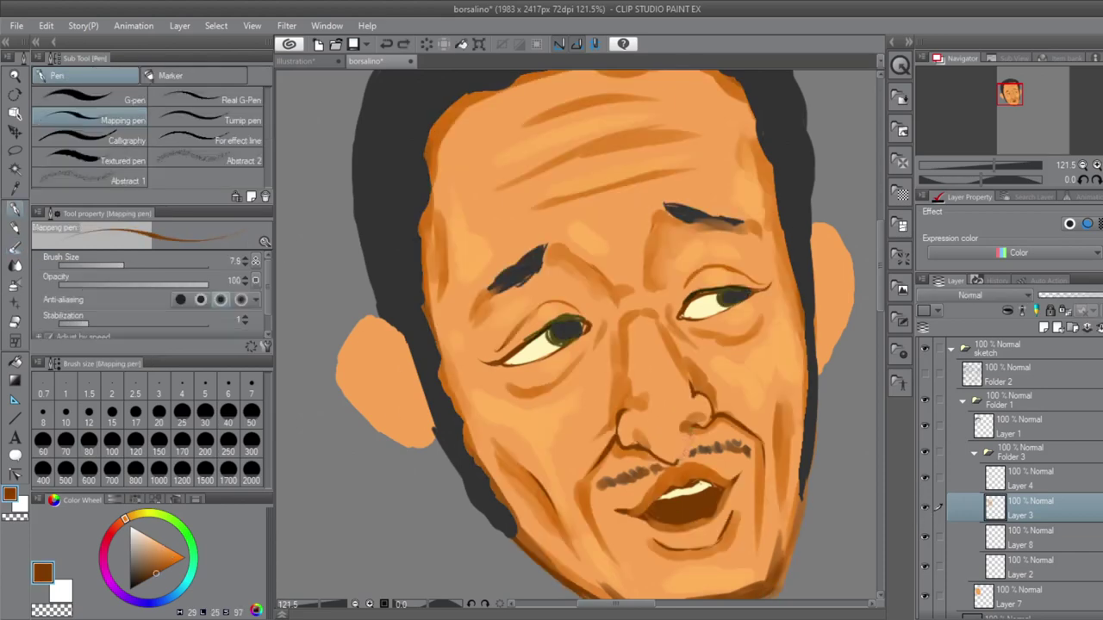
{"action": "left_click", "coordinate": [681, 452], "text": "alt"}
{"action": "left_click", "coordinate": [659, 441], "text": "alt"}
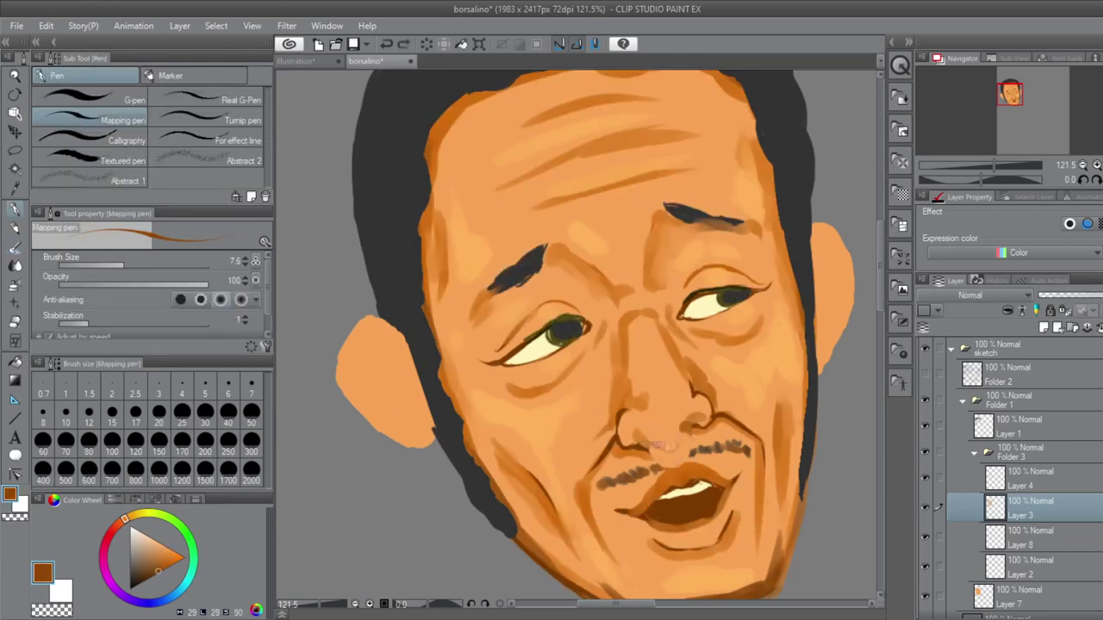
{"action": "key", "text": "b"}
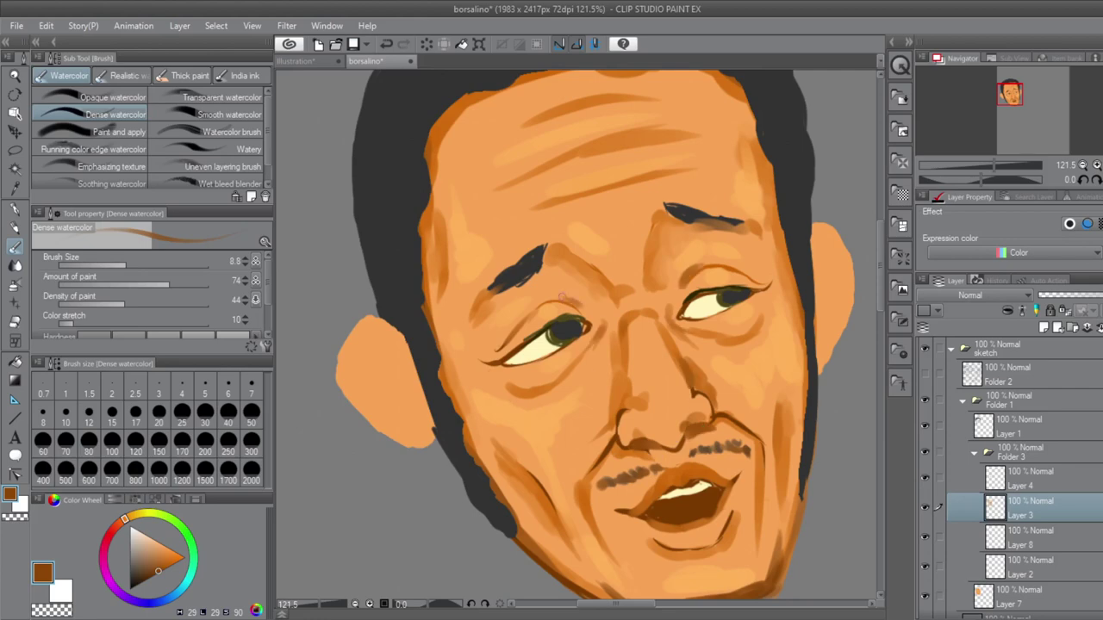
- Smooth the shading around the mouth, cheeks and brows with the Blend tool at size 16.3
{"action": "scroll", "coordinate": [569, 302], "scroll_direction": "down", "scroll_amount": 3}
{"action": "key", "text": "j"}
{"action": "left_click_drag", "start_coordinate": [716, 457], "coordinate": [681, 465]}
{"action": "left_click_drag", "start_coordinate": [785, 382], "coordinate": [767, 295]}
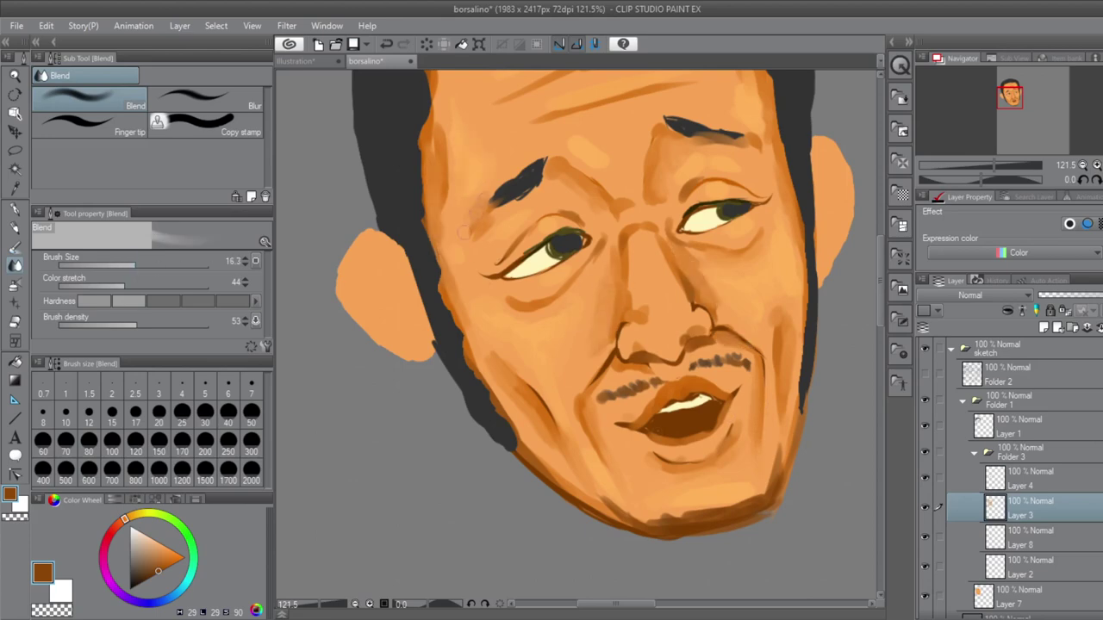
{"action": "scroll", "coordinate": [603, 319], "scroll_direction": "up", "scroll_amount": 2}
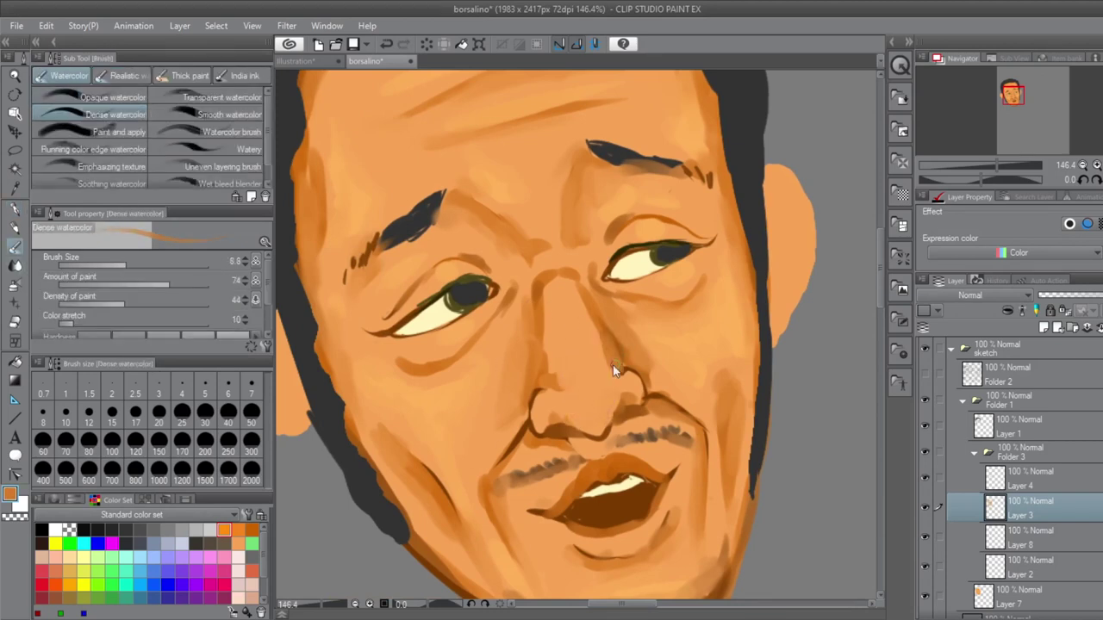
- Refine the nose, cheek and forehead tones with the Dense watercolor brush at size 7.3, and soften them with the wrinkled brush
{"action": "left_click_drag", "start_coordinate": [132, 262], "coordinate": [122, 262]}
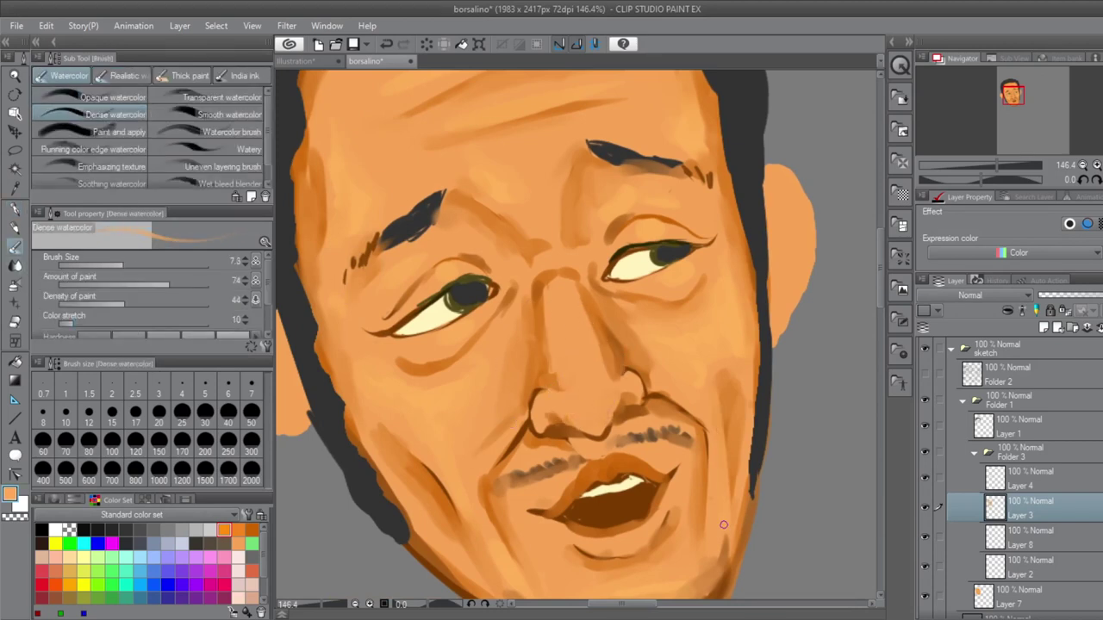
{"action": "left_click", "coordinate": [54, 500]}
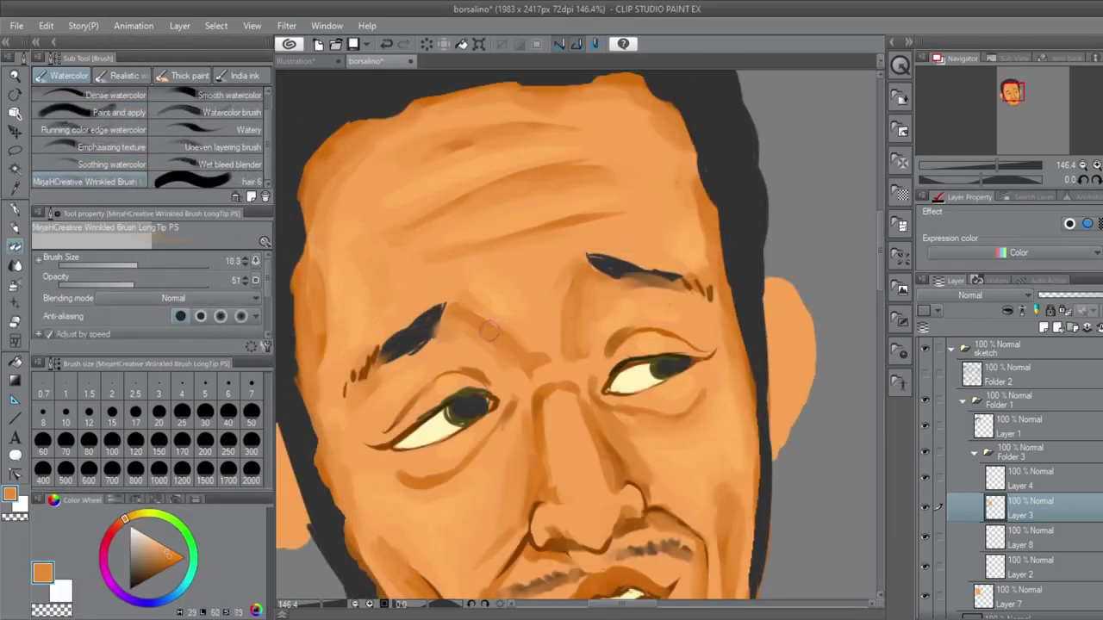
{"action": "scroll", "coordinate": [503, 288], "scroll_direction": "down", "scroll_amount": 3}
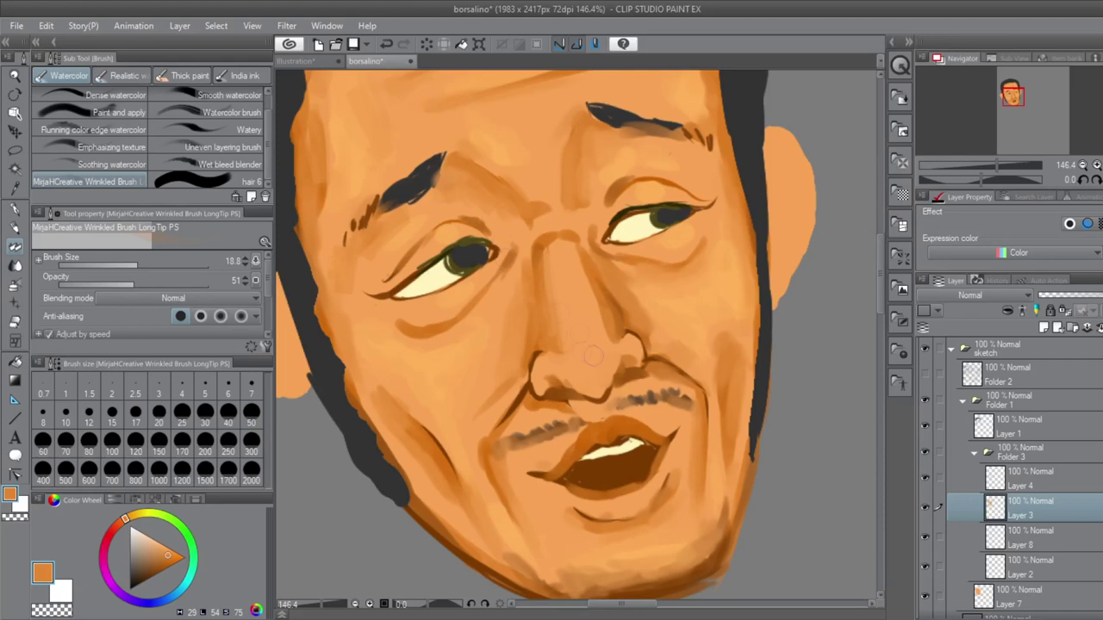
{"action": "scroll", "coordinate": [593, 355], "scroll_direction": "down", "scroll_amount": 1}
- Add saturated orange to the cheeks, nose and forehead, and blend it in with the wrinkled brush
{"action": "left_click", "coordinate": [435, 413], "text": "alt"}
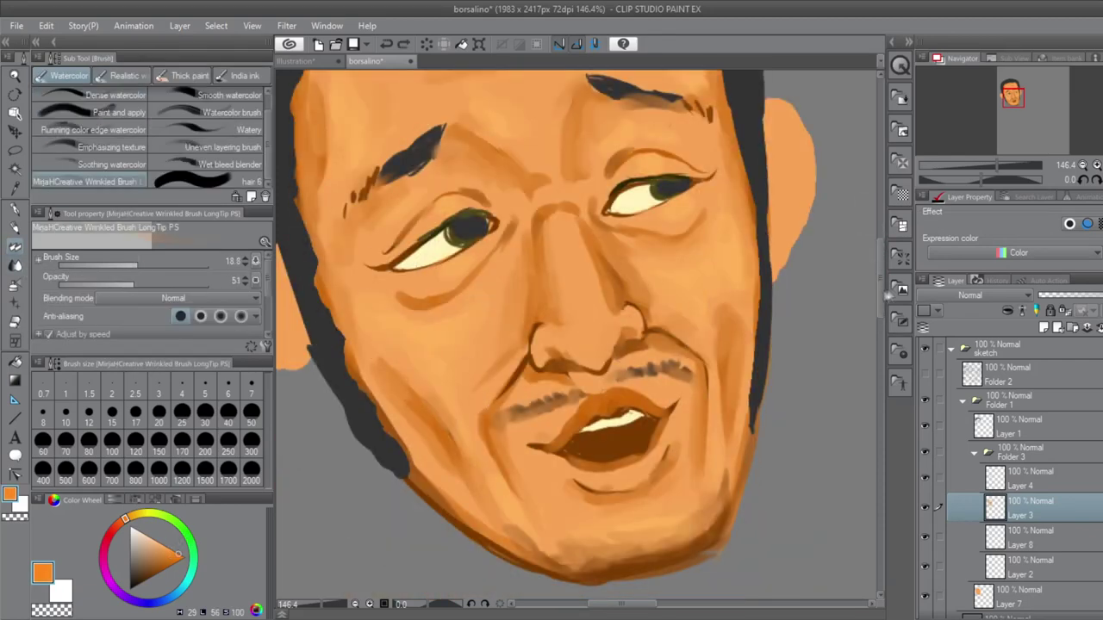
{"action": "scroll", "coordinate": [690, 357], "scroll_direction": "up", "scroll_amount": 2}
{"action": "scroll", "coordinate": [369, 444], "scroll_direction": "down", "scroll_amount": 3}
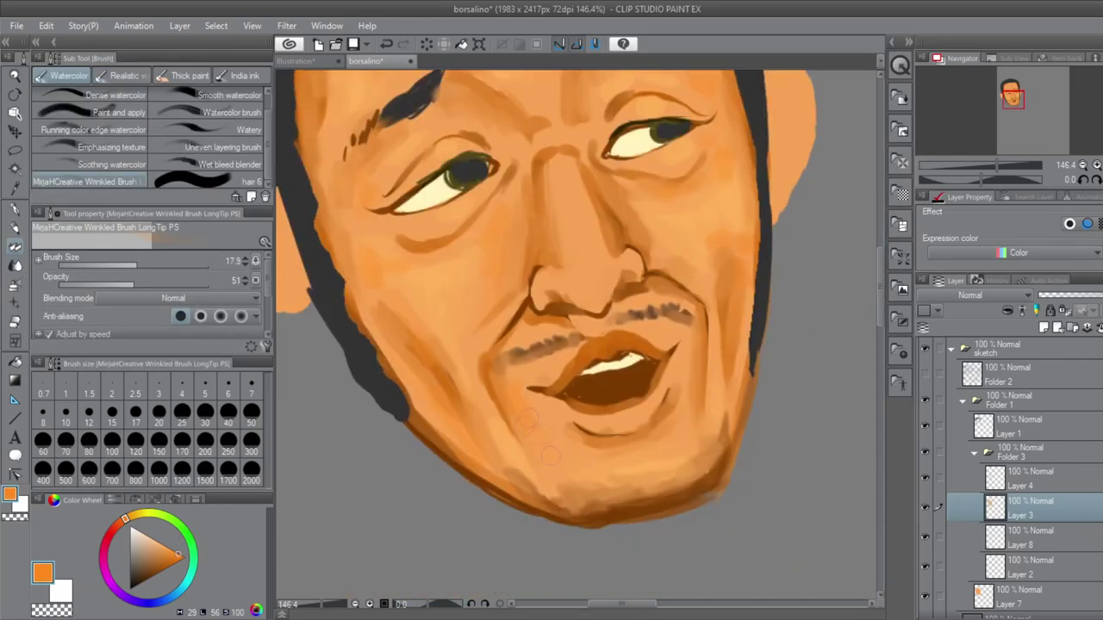
{"action": "scroll", "coordinate": [598, 241], "scroll_direction": "up", "scroll_amount": 4}
{"action": "left_click", "coordinate": [156, 499]}
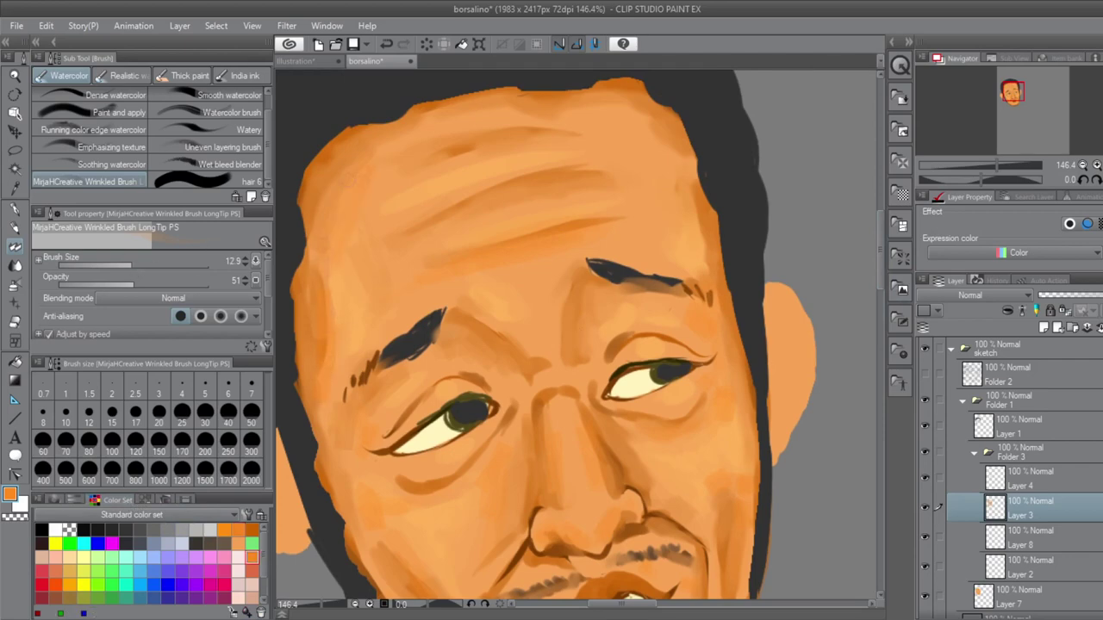
- Add lighter orange touches to the forehead and cheeks with the Dense watercolor brush, and smooth them using Blend at size 14.1
{"action": "key", "text": "ctrl+alt+0"}
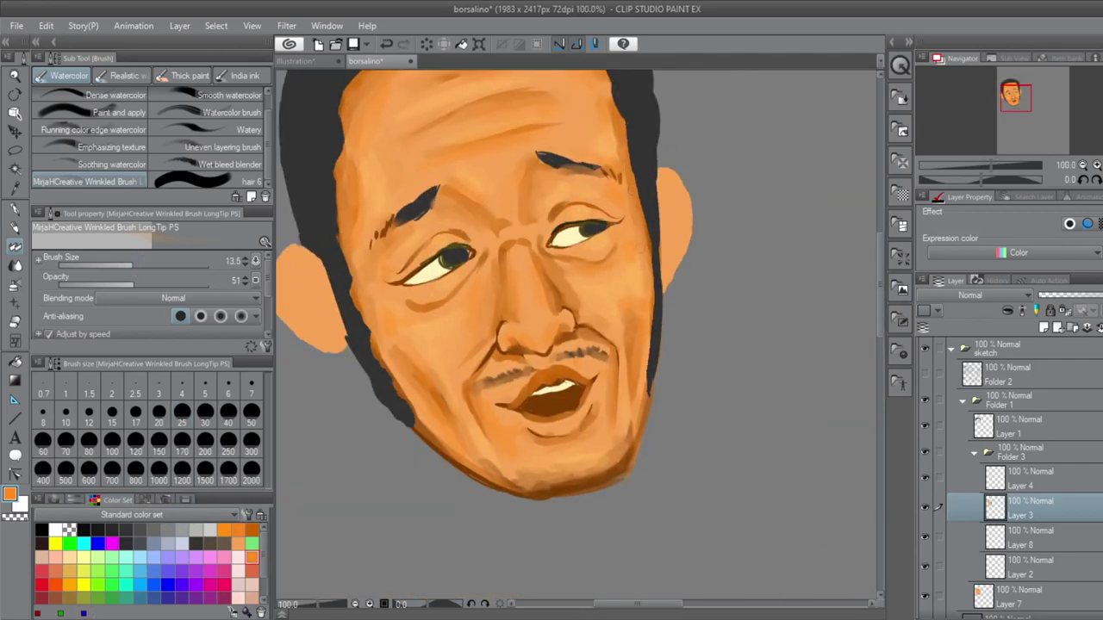
{"action": "scroll", "coordinate": [407, 362], "scroll_direction": "up", "scroll_amount": 2}
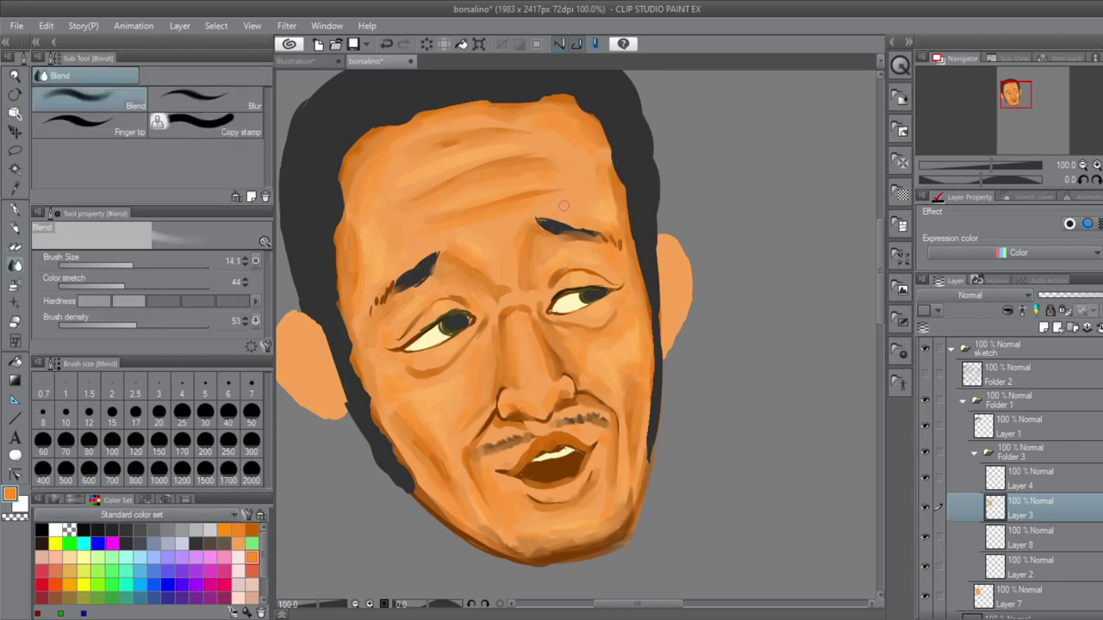
{"action": "left_click", "coordinate": [115, 95]}
{"action": "key", "text": "j"}
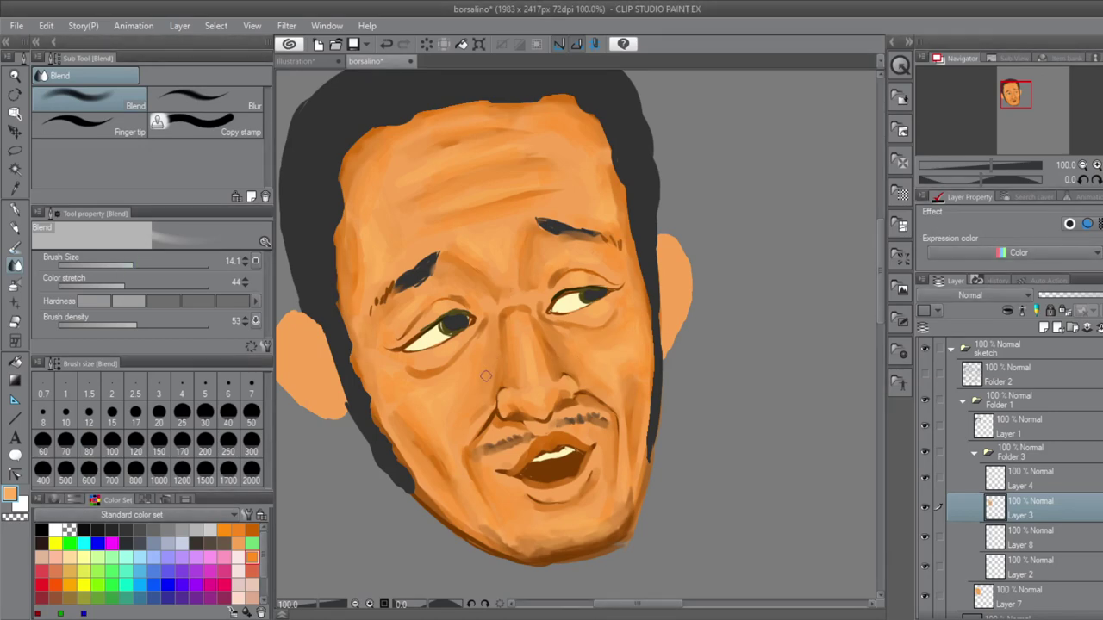
{"action": "scroll", "coordinate": [422, 412], "scroll_direction": "down", "scroll_amount": 3}
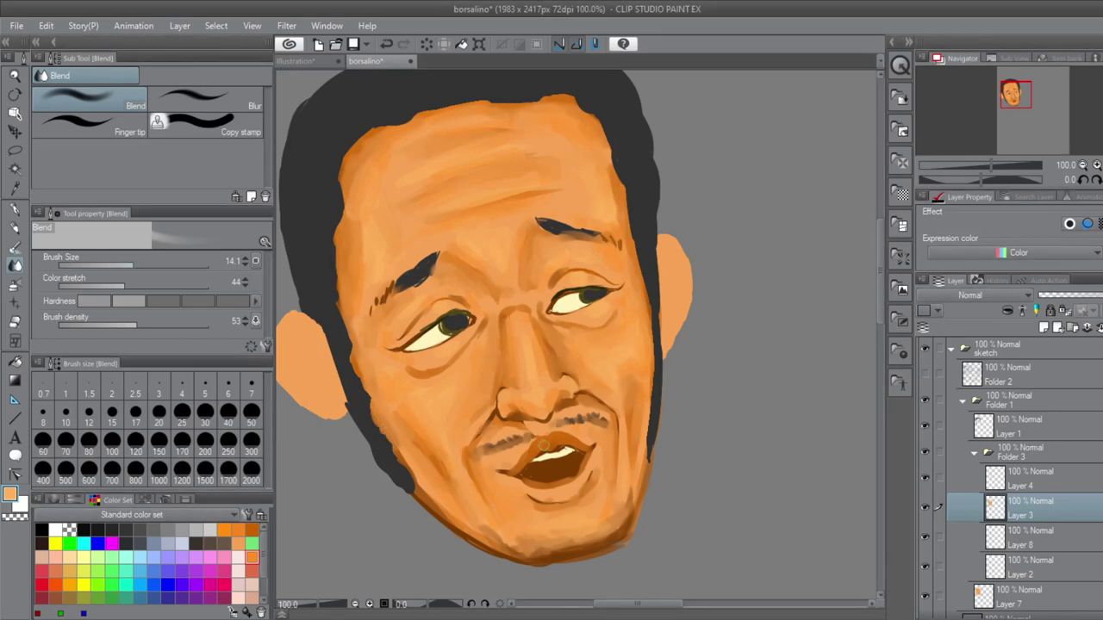
- Clean up the hair edges on Layer 1 with the Hard eraser and paint the sideburn beside the jaw with the Dense watercolor brush
{"action": "scroll", "coordinate": [517, 388], "scroll_direction": "up", "scroll_amount": 2}
{"action": "left_click", "coordinate": [1020, 450]}
{"action": "key", "text": "e"}
{"action": "left_click", "coordinate": [1019, 424]}
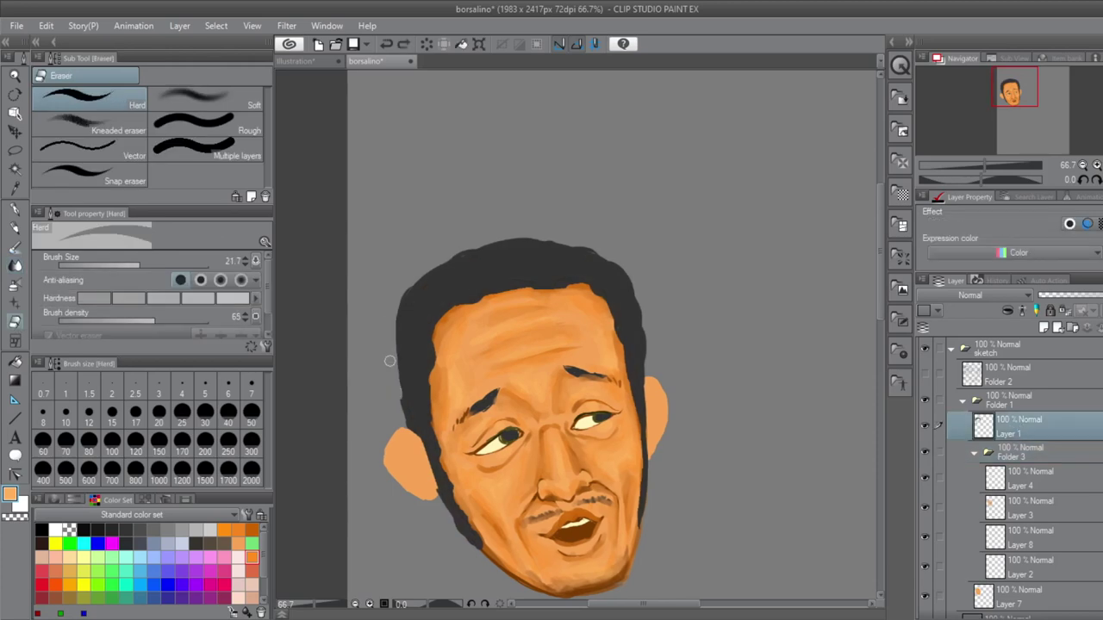
{"action": "scroll", "coordinate": [569, 534], "scroll_direction": "up", "scroll_amount": 2}
{"action": "key", "text": "b"}
{"action": "left_click_drag", "start_coordinate": [681, 545], "coordinate": [687, 514]}
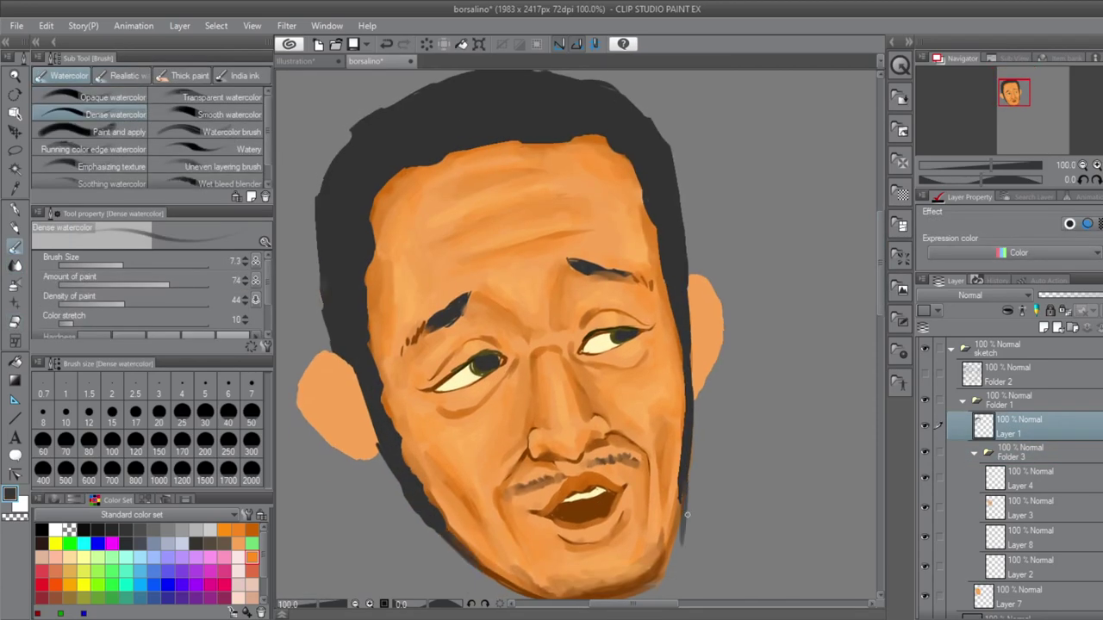
{"action": "key", "text": "j"}
{"action": "left_click", "coordinate": [537, 298], "text": "ctrl+shift"}
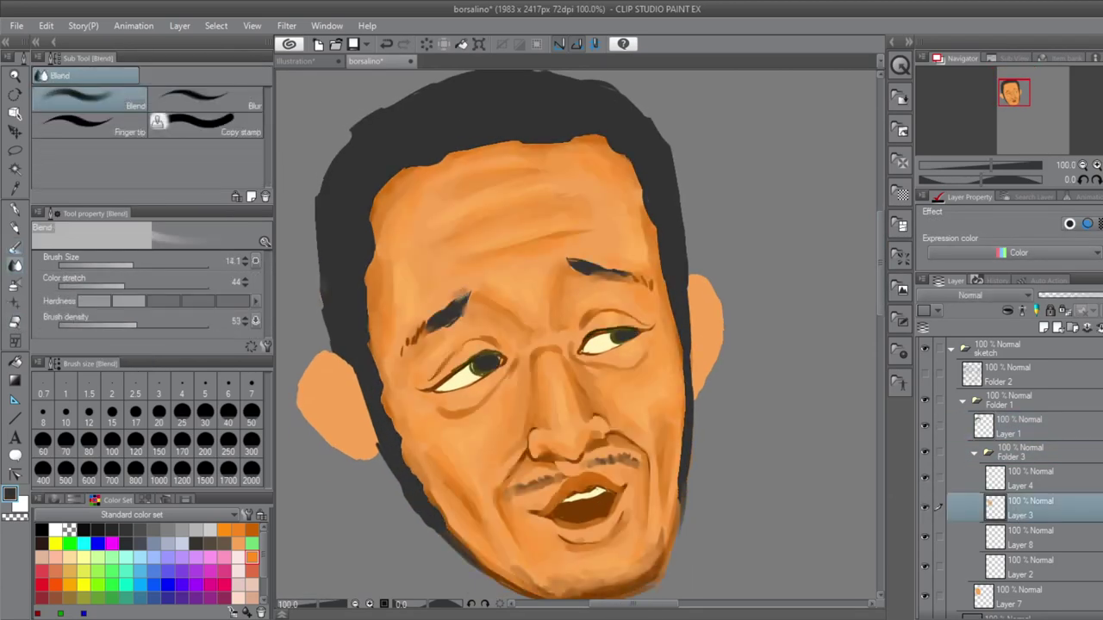
- Shade the eye whites with yellow tones on Layer 2 and add pale highlights to both pupils with the Dense watercolor brush
{"action": "key", "text": "p"}
{"action": "left_click", "coordinate": [477, 371], "text": "alt"}
{"action": "left_click", "coordinate": [477, 372], "text": "ctrl+shift"}
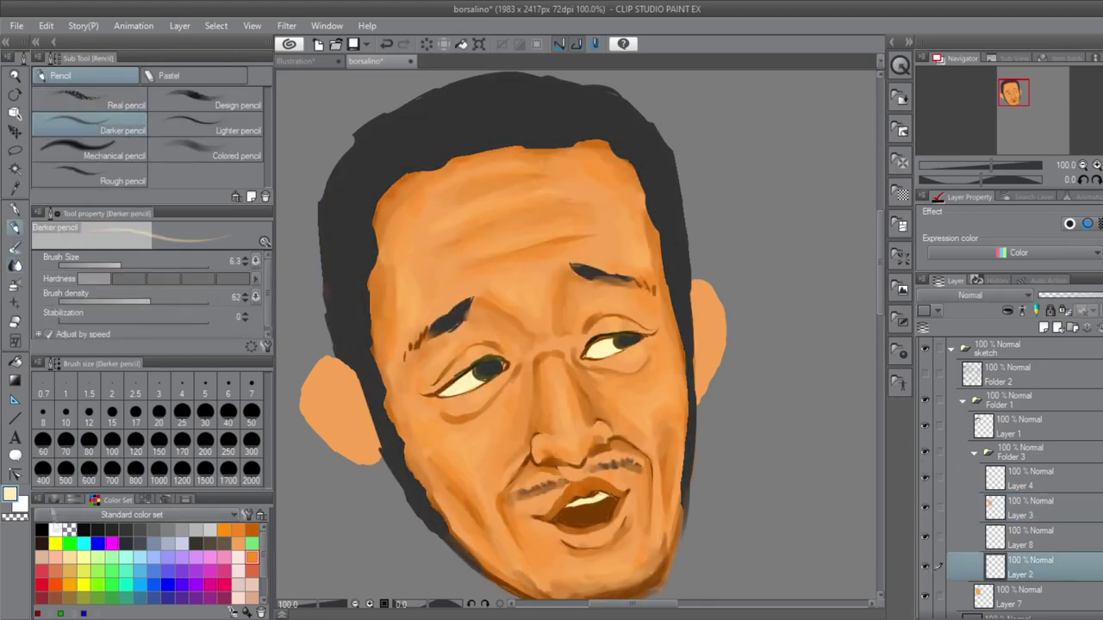
{"action": "scroll", "coordinate": [407, 380], "scroll_direction": "up", "scroll_amount": 1}
{"action": "key", "text": "b"}
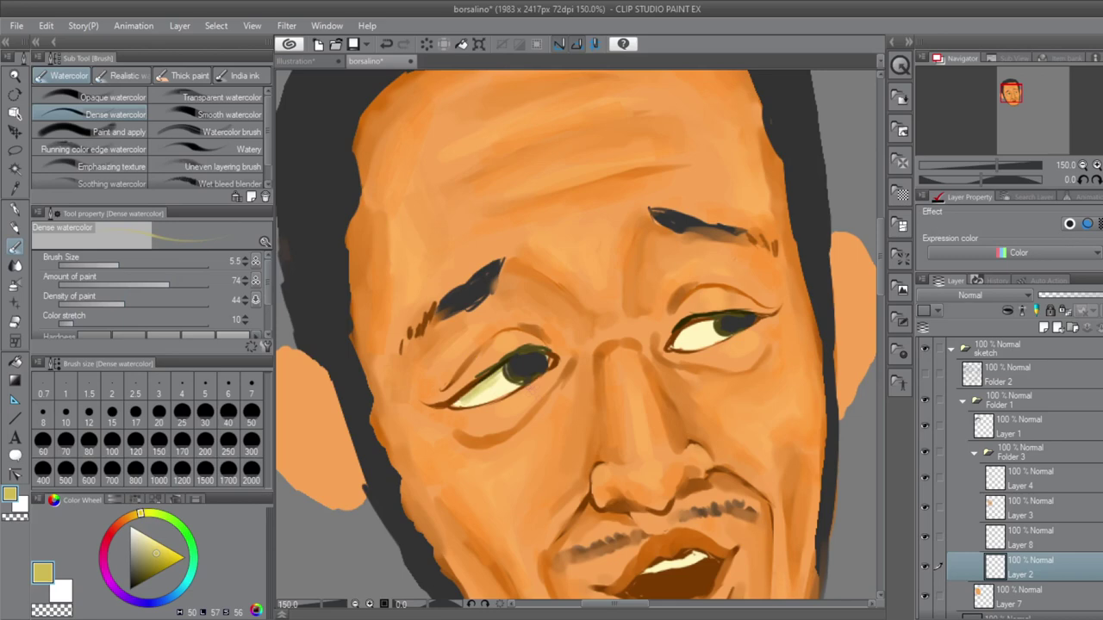
{"action": "left_click", "coordinate": [686, 337], "text": "alt"}
- Paint yellow highlights on the cheeks, nose, eyelid and smile lines on Layer 3 with the Dense watercolor brush at size 10.6
{"action": "left_click", "coordinate": [949, 502]}
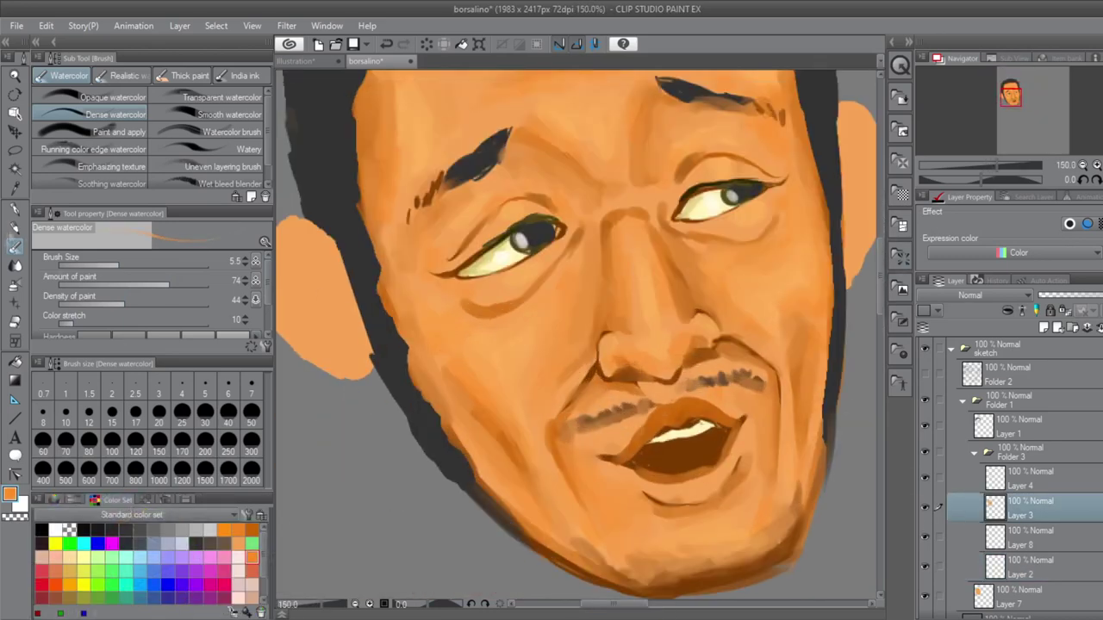
{"action": "left_click", "coordinate": [80, 500]}
{"action": "left_click", "coordinate": [164, 546]}
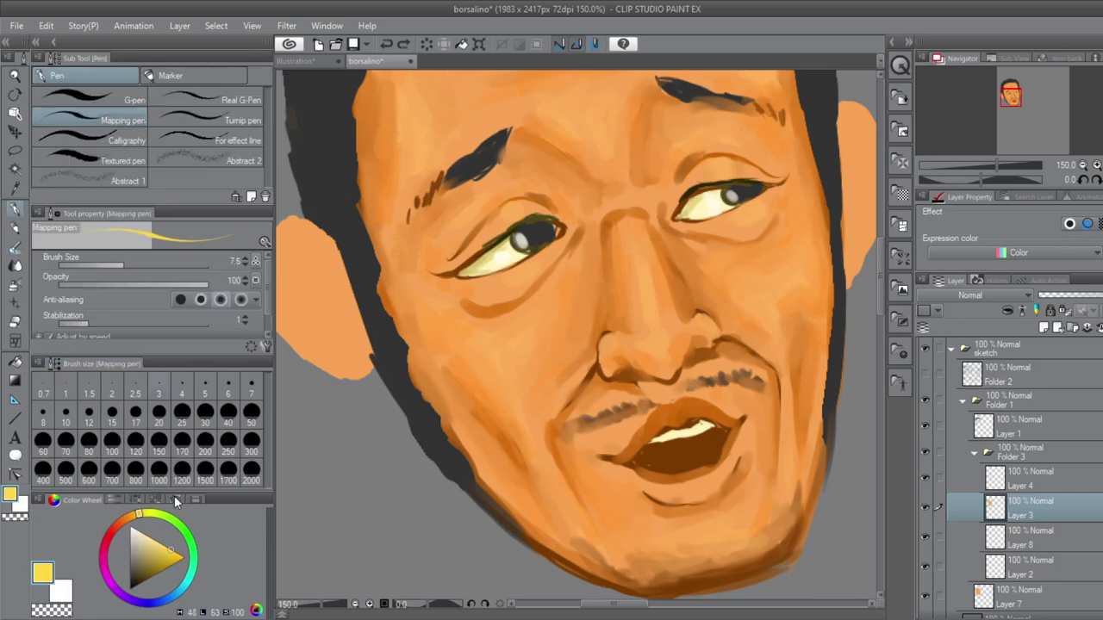
{"action": "left_click_drag", "start_coordinate": [639, 245], "coordinate": [662, 361]}
{"action": "left_click_drag", "start_coordinate": [493, 354], "coordinate": [498, 373]}
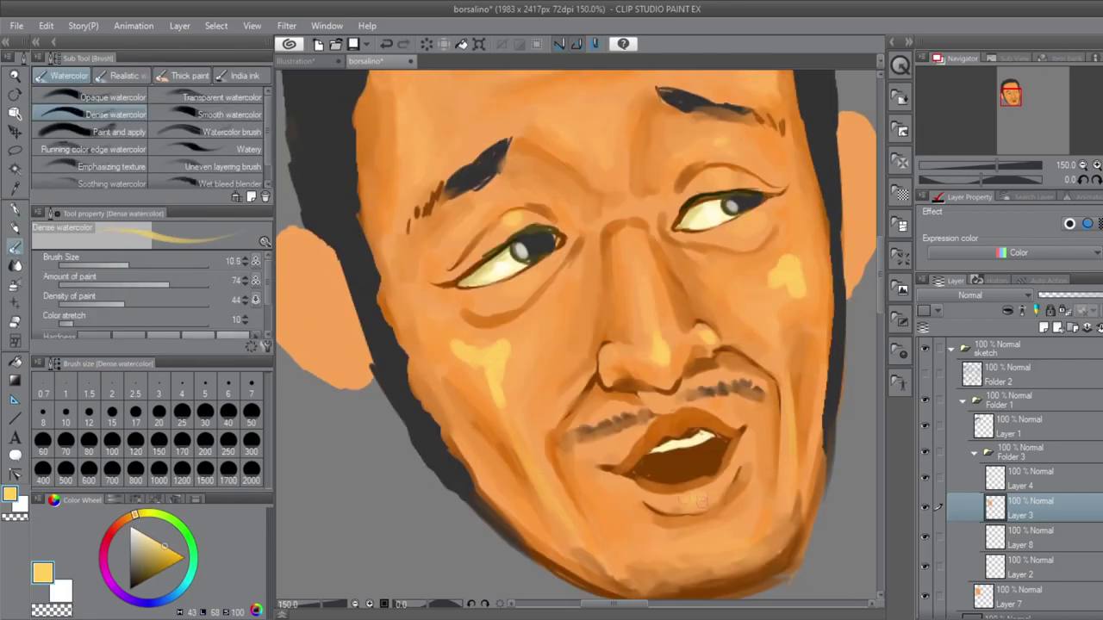
{"action": "scroll", "coordinate": [578, 336], "scroll_direction": "up", "scroll_amount": 3}
{"action": "scroll", "coordinate": [631, 526], "scroll_direction": "down", "scroll_amount": 3}
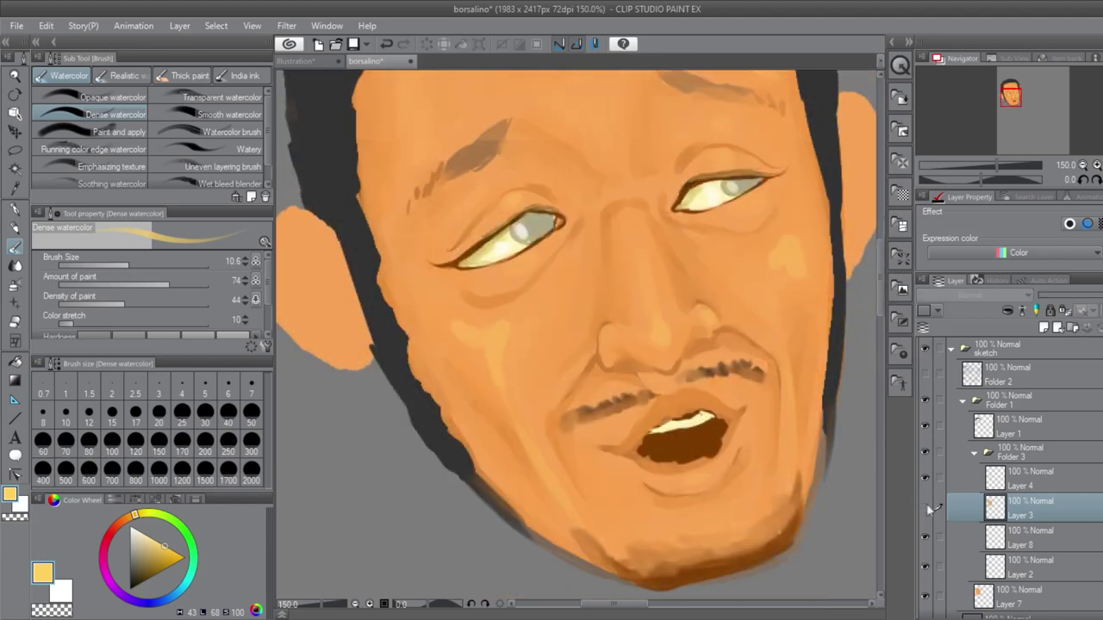
- Soften the yellow highlights on the cheeks and nose using the Blend tool at size 14.1
{"action": "left_click", "coordinate": [672, 361], "text": "alt"}
{"action": "key", "text": "j"}
{"action": "left_click_drag", "start_coordinate": [499, 326], "coordinate": [515, 414]}
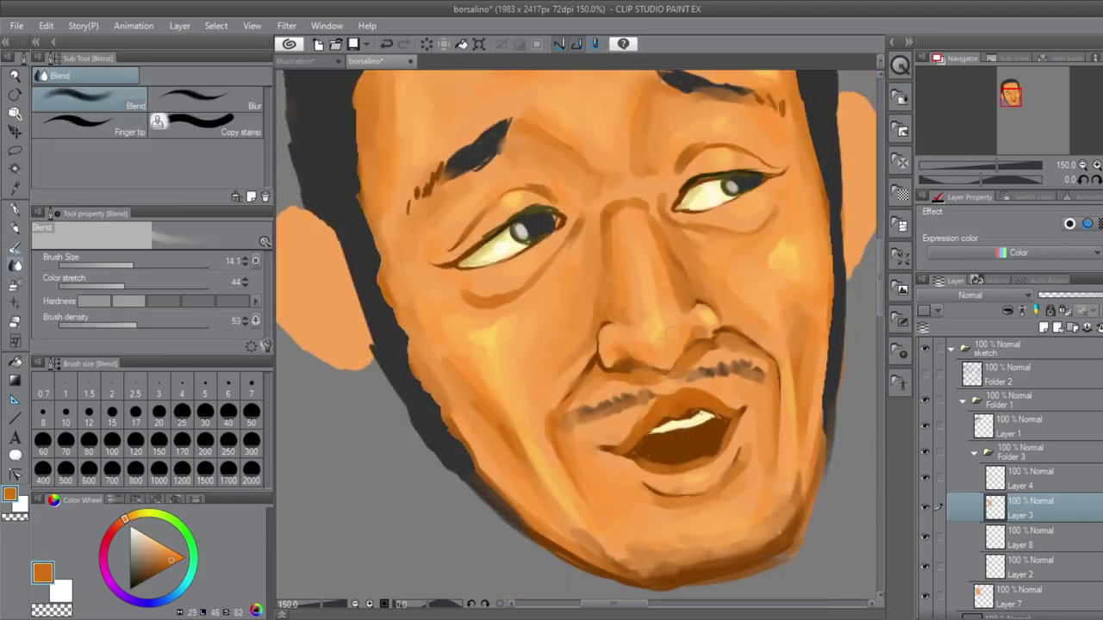
{"action": "scroll", "coordinate": [741, 411], "scroll_direction": "down", "scroll_amount": 3}
{"action": "scroll", "coordinate": [743, 345], "scroll_direction": "up", "scroll_amount": 3}
- Touch up the teeth and mouth on Layer 2 with the Dense watercolor brush and the Blend tool at size 10.1
{"action": "key", "text": "alt+["}
{"action": "key", "text": "alt+["}
{"action": "scroll", "coordinate": [743, 345], "scroll_direction": "down", "scroll_amount": 4}
{"action": "scroll", "coordinate": [722, 447], "scroll_direction": "up", "scroll_amount": 4}
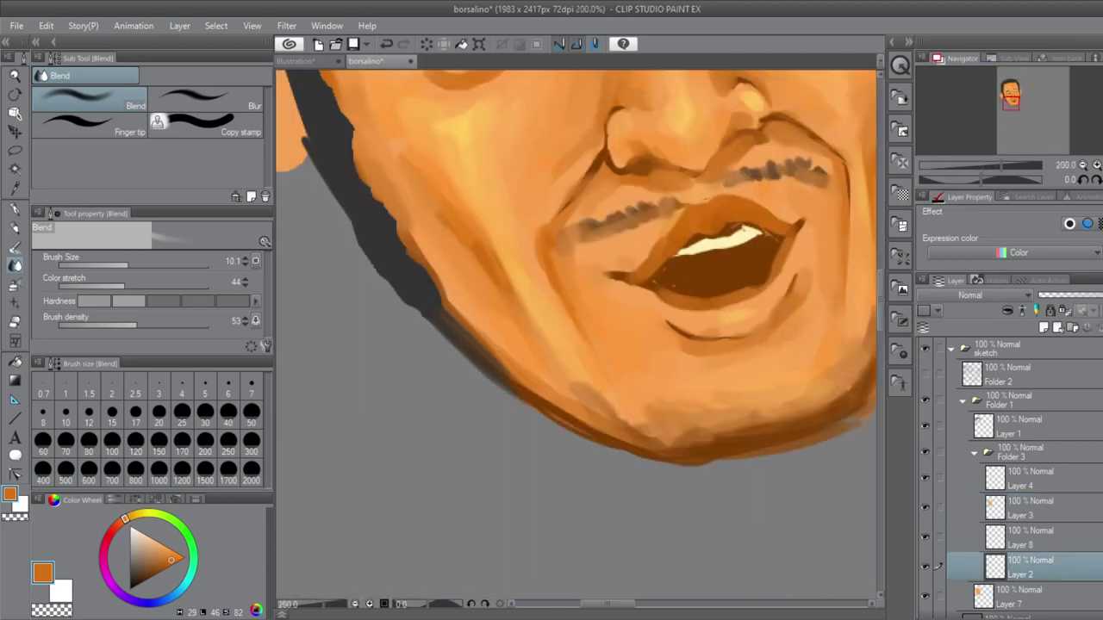
{"action": "key", "text": "b"}
{"action": "left_click_drag", "start_coordinate": [722, 391], "coordinate": [722, 543]}
{"action": "key", "text": "j"}
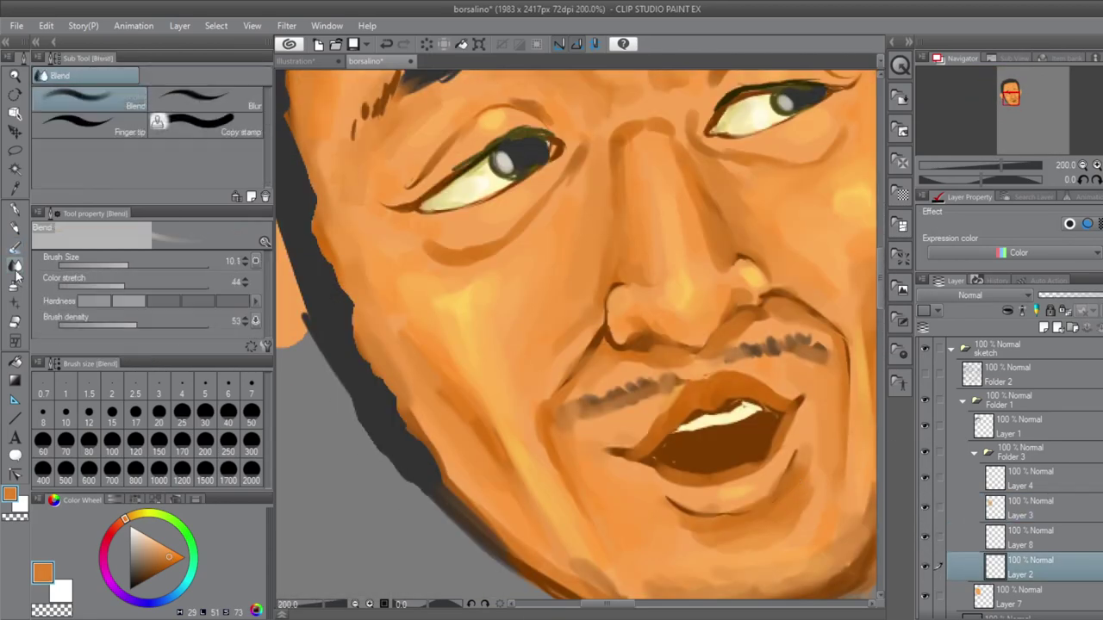
- Blend yellow highlights into the forehead creases, brow and eyelids on Layer 3 with the Blend tool at size 10.1
{"action": "scroll", "coordinate": [812, 505], "scroll_direction": "down", "scroll_amount": 3}
{"action": "scroll", "coordinate": [692, 439], "scroll_direction": "up", "scroll_amount": 3}
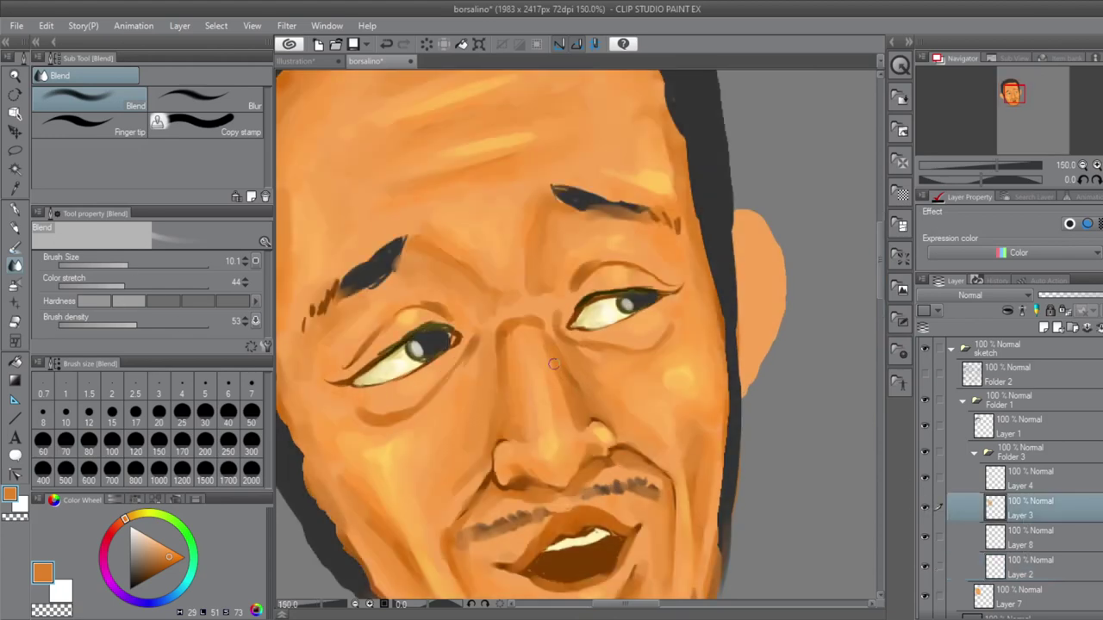
{"action": "left_click_drag", "start_coordinate": [608, 494], "coordinate": [702, 421]}
- Erase the dark moustache on Layer 4 and repaint it in brown with the Dense watercolor brush at size 5.2
{"action": "key", "text": "alt+]"}
{"action": "key", "text": "alt+]"}
{"action": "key", "text": "alt+]"}
{"action": "key", "text": "e"}
{"action": "left_click", "coordinate": [702, 421], "text": "alt"}
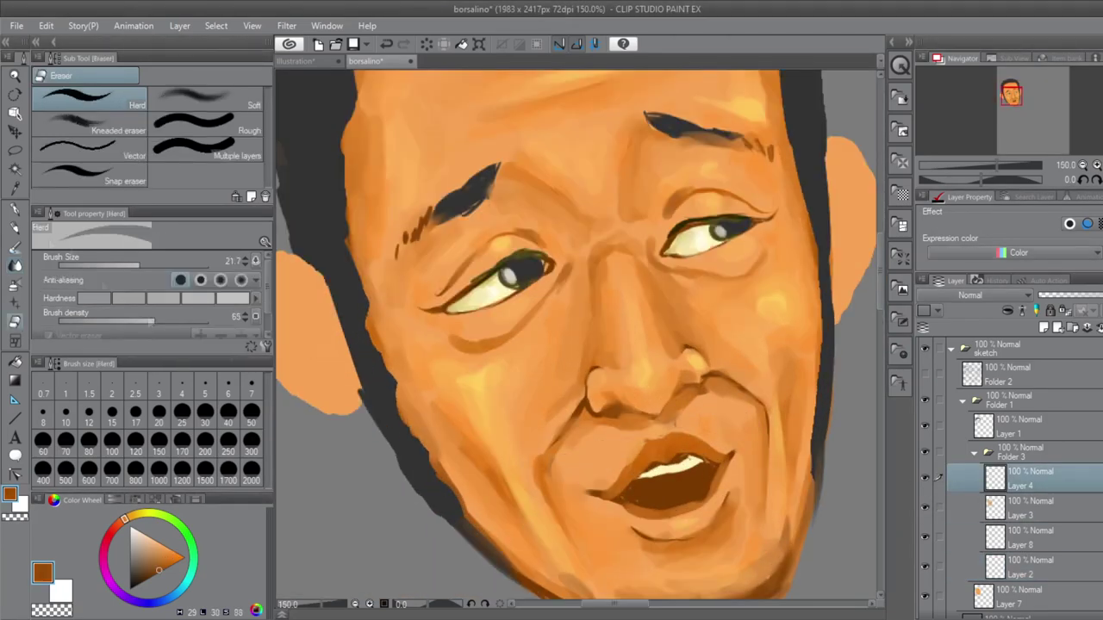
{"action": "key", "text": "b"}
{"action": "mouse_move", "coordinate": [586, 472]}
{"action": "left_mouse_down"}
{"action": "mouse_move", "coordinate": [622, 446]}
{"action": "mouse_move", "coordinate": [613, 463]}
{"action": "left_mouse_up"}
{"action": "left_click_drag", "start_coordinate": [687, 424], "coordinate": [731, 441]}
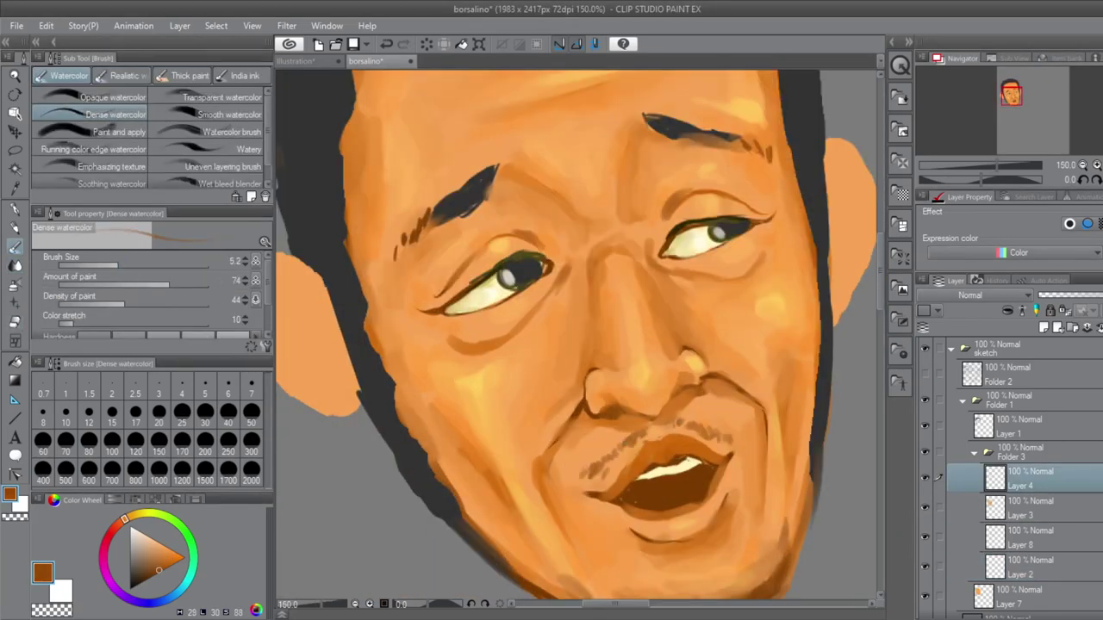
- Add brown stubble along the chin and soften the facial hair with the Blend tool at size 10.1
{"action": "scroll", "coordinate": [655, 388], "scroll_direction": "down", "scroll_amount": 1}
{"action": "mouse_move", "coordinate": [660, 502]}
{"action": "left_mouse_down"}
{"action": "mouse_move", "coordinate": [767, 543]}
{"action": "mouse_move", "coordinate": [833, 491]}
{"action": "left_mouse_up"}
{"action": "scroll", "coordinate": [801, 500], "scroll_direction": "down", "scroll_amount": 1}
{"action": "key", "text": "j"}
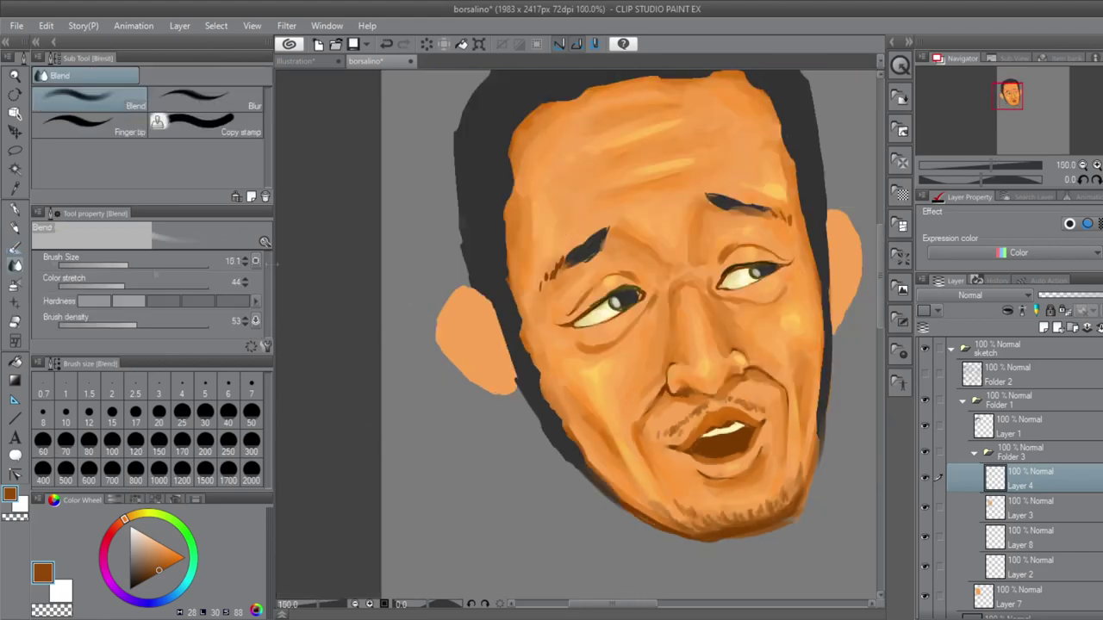
{"action": "left_click_drag", "start_coordinate": [655, 387], "coordinate": [491, 388]}
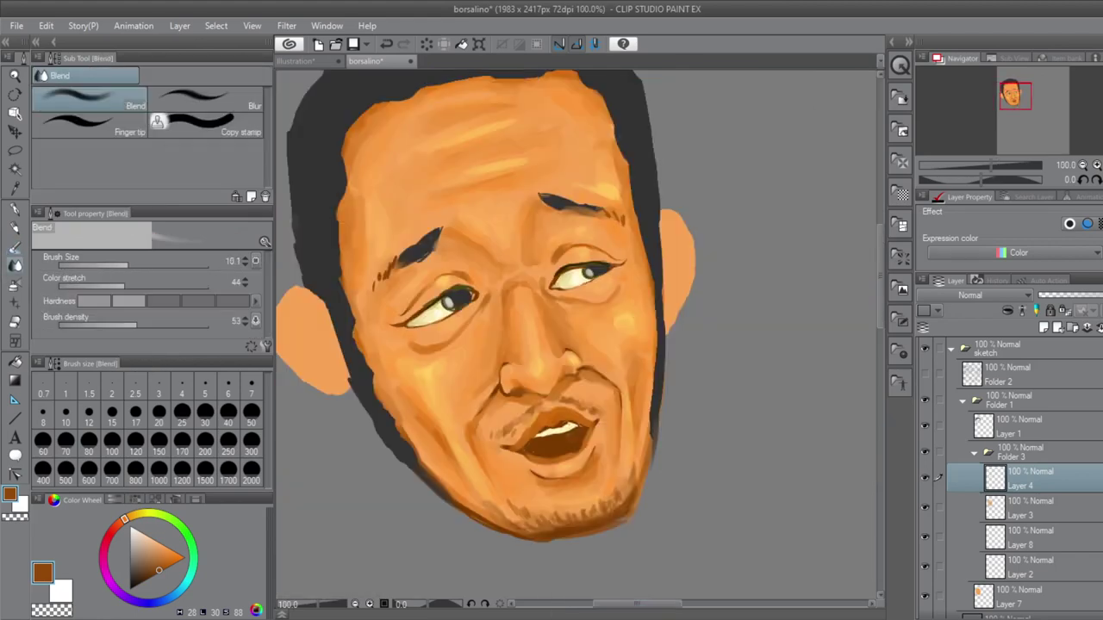
{"action": "key", "text": "alt+bracketleft"}
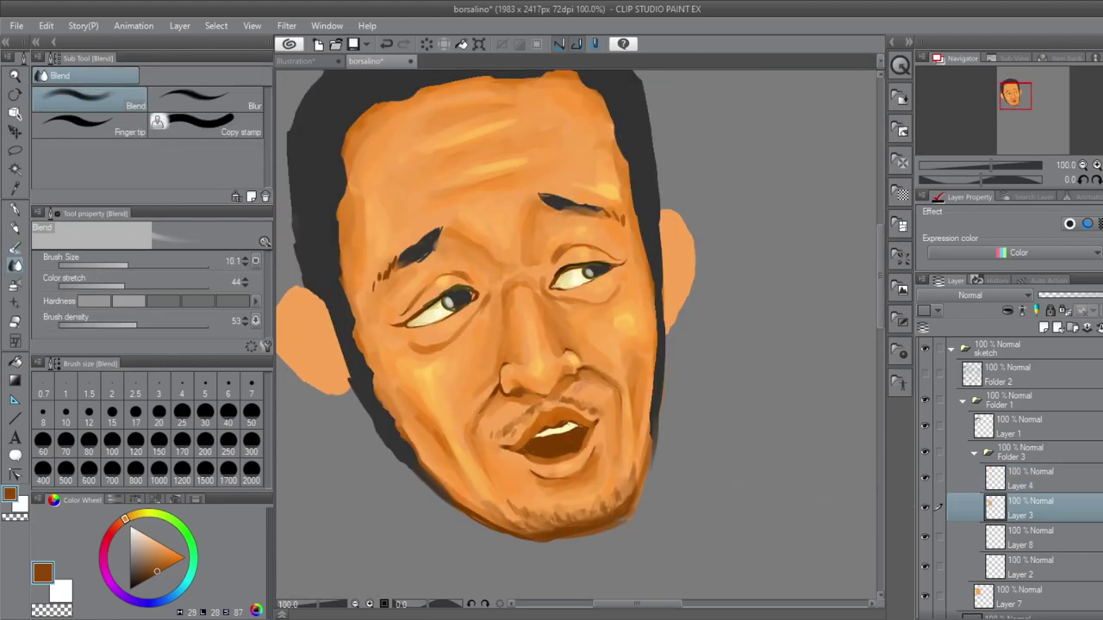
{"action": "left_click_drag", "start_coordinate": [552, 344], "coordinate": [655, 345]}
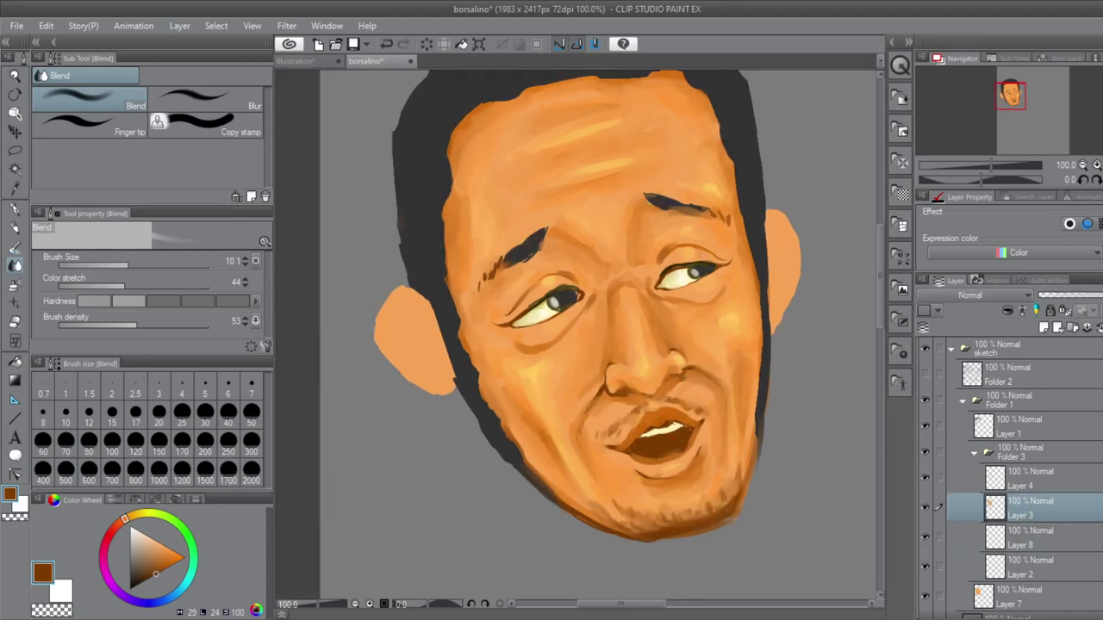
- Outline one temple arm and the first lens rim of the glasses in dark yellow on a new layer above the hair, using the Mapping pen
{"action": "key", "text": "ctrl+shift+n"}
{"action": "key", "text": "p"}
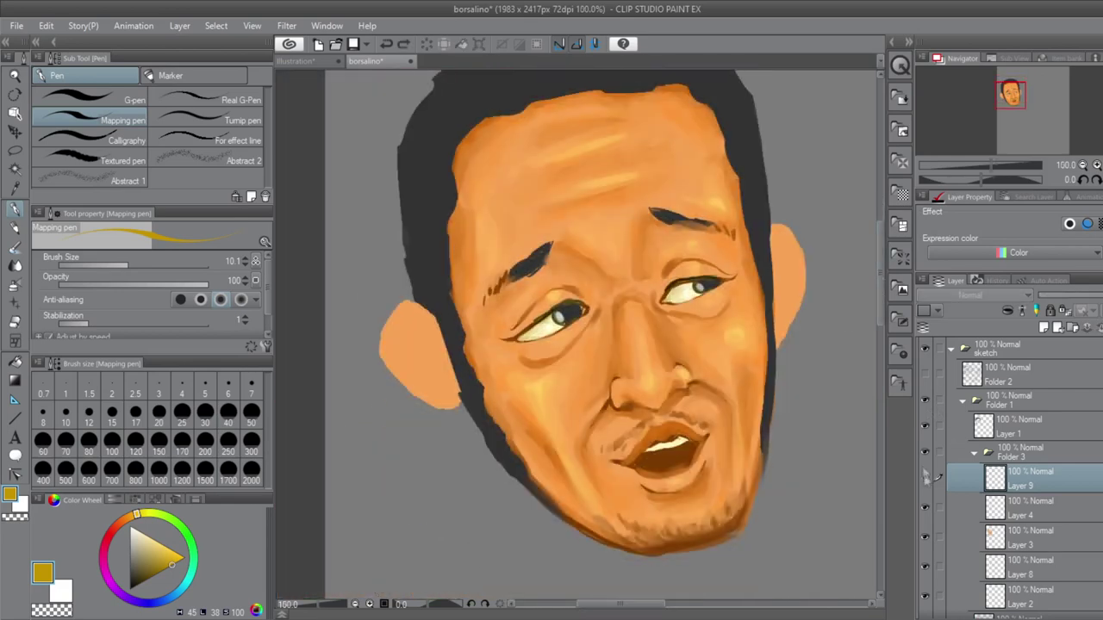
{"action": "key", "text": "ctrl+shift+n"}
{"action": "left_click_drag", "start_coordinate": [413, 298], "coordinate": [466, 323]}
{"action": "key", "text": "e"}
{"action": "key", "text": "p"}
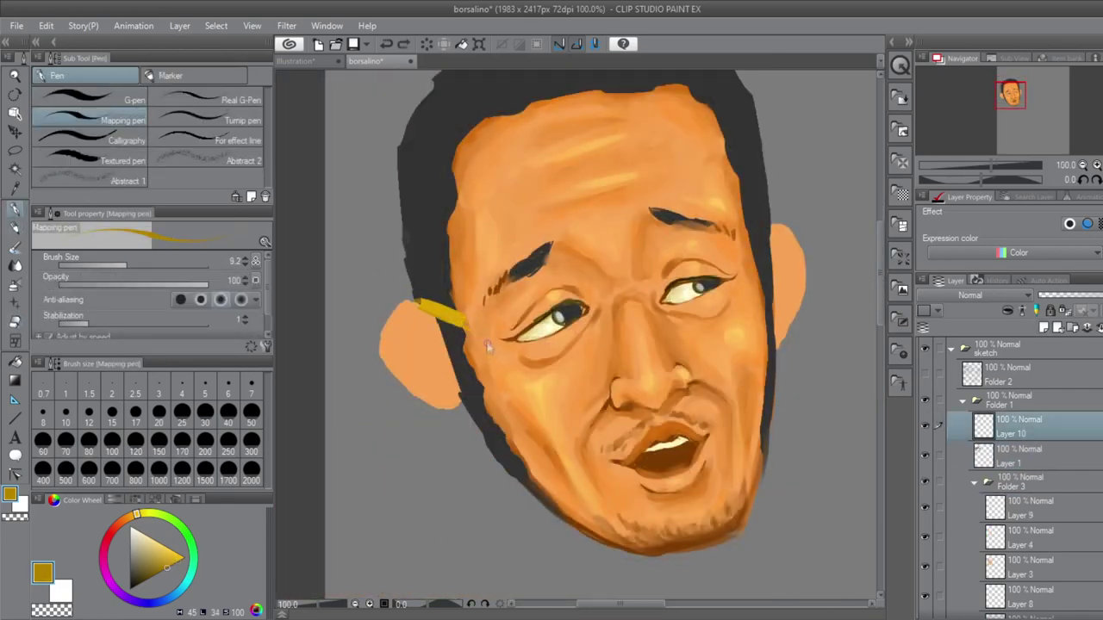
{"action": "left_click_drag", "start_coordinate": [466, 326], "coordinate": [544, 377]}
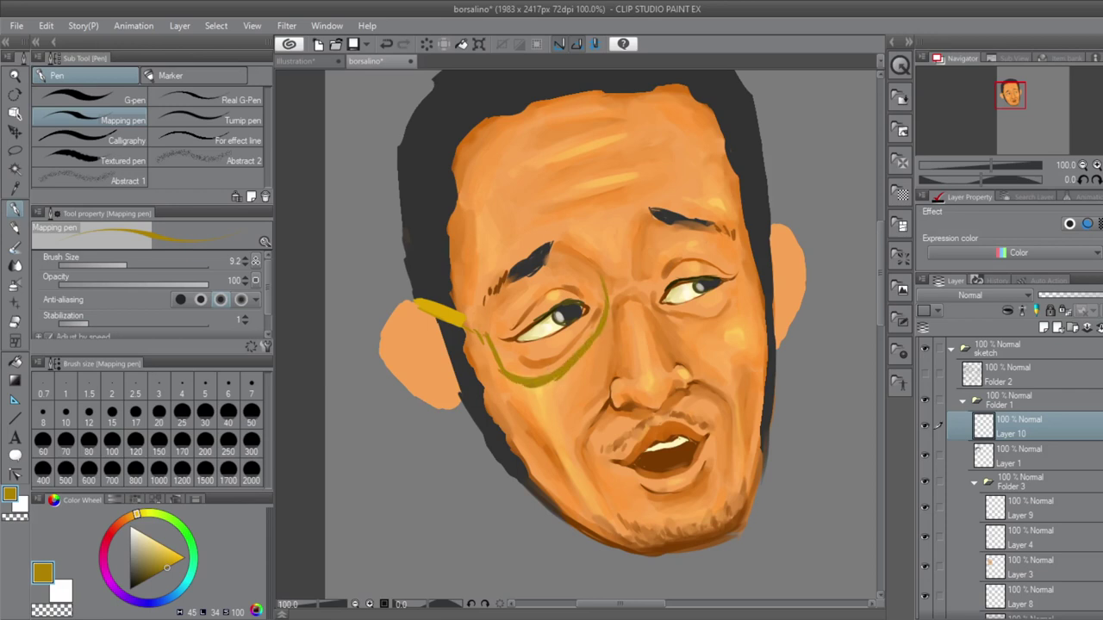
{"action": "left_click_drag", "start_coordinate": [603, 274], "coordinate": [482, 323]}
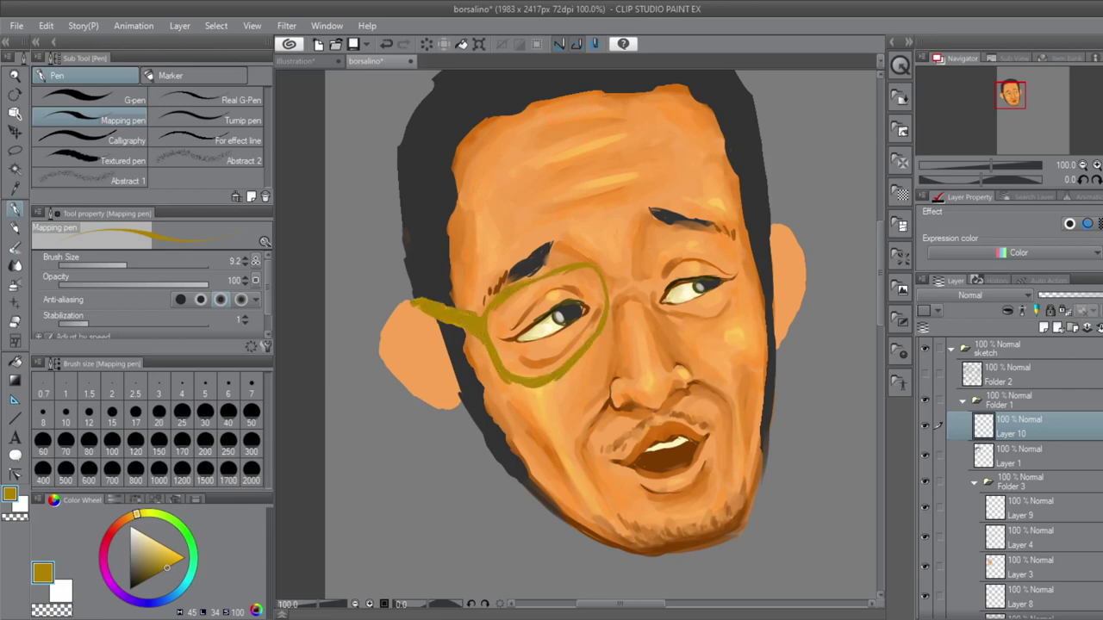
- Draw the bridge, the second lens rim and the other temple arm of the glasses with the Mapping pen at size 9.2
{"action": "left_click_drag", "start_coordinate": [607, 284], "coordinate": [698, 243]}
{"action": "key", "text": "ctrl+z"}
{"action": "mouse_move", "coordinate": [639, 274]}
{"action": "left_mouse_down"}
{"action": "mouse_move", "coordinate": [739, 252]}
{"action": "mouse_move", "coordinate": [668, 320]}
{"action": "left_mouse_up"}
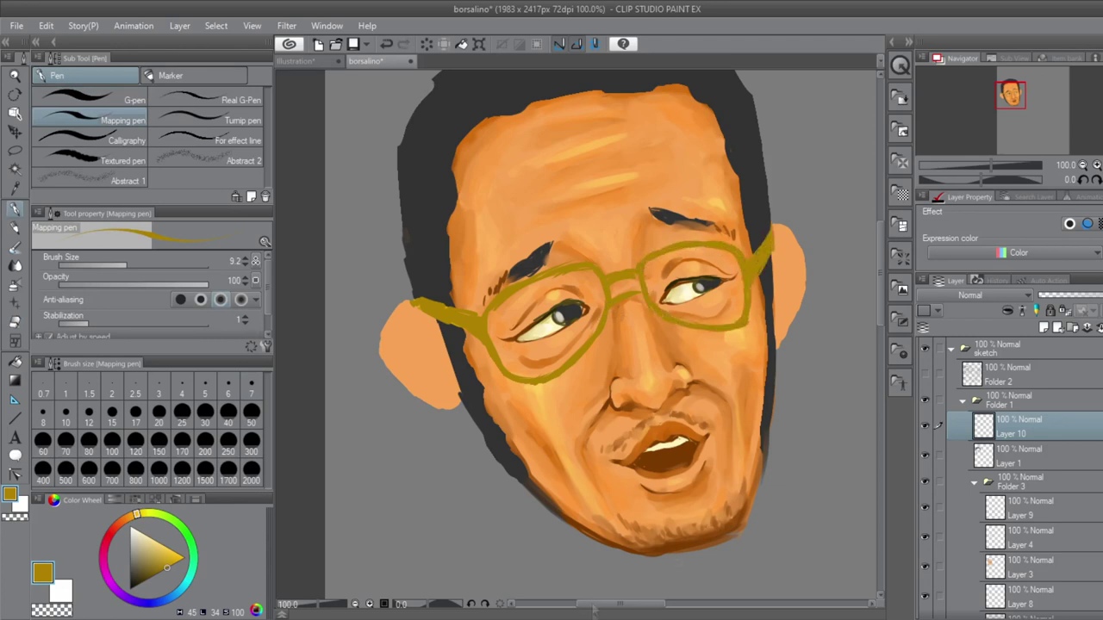
- Correct the latest frame strokes and thicken the rims and temple arms of the glasses with the Mapping pen at size 9.2
{"action": "key", "text": "ctrl+z"}
{"action": "key", "text": "ctrl+z"}
{"action": "key", "text": "h"}
{"action": "mouse_move", "coordinate": [403, 303]}
{"action": "left_mouse_down"}
{"action": "mouse_move", "coordinate": [422, 326]}
{"action": "mouse_move", "coordinate": [474, 242]}
{"action": "left_mouse_up"}
{"action": "key", "text": "shift+space"}
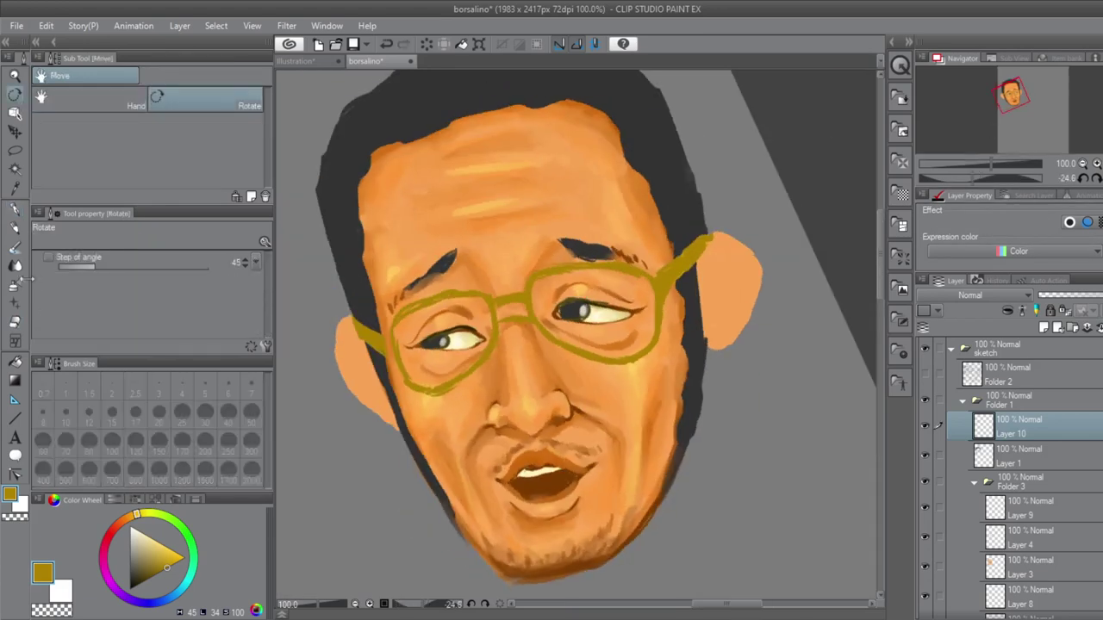
{"action": "left_click_drag", "start_coordinate": [472, 78], "coordinate": [378, 144]}
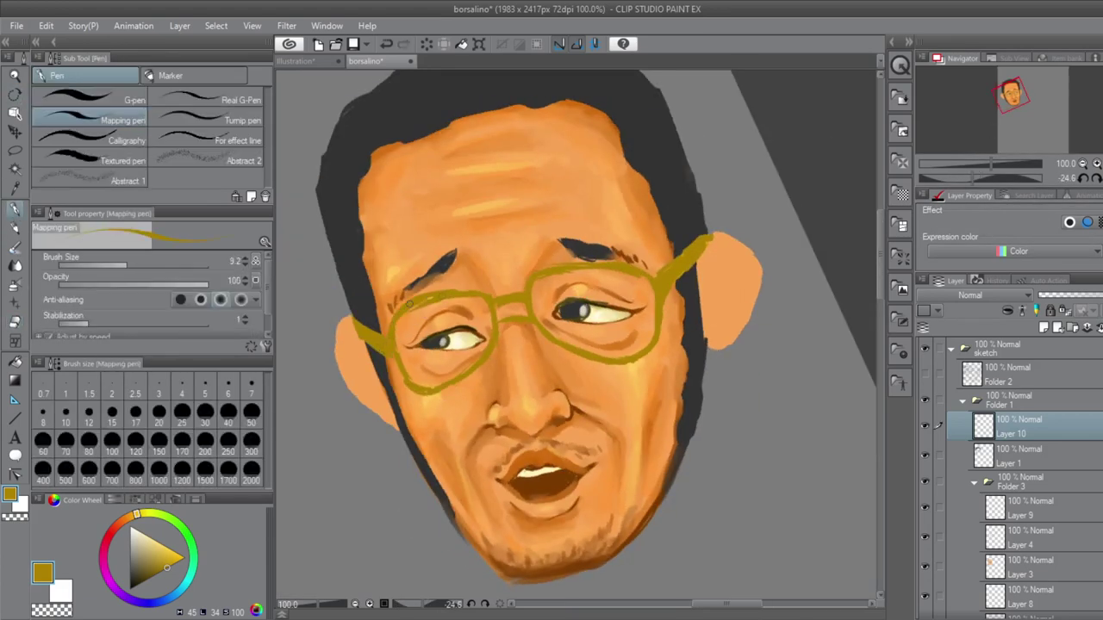
{"action": "scroll", "coordinate": [410, 304], "scroll_direction": "up", "scroll_amount": 2}
{"action": "left_click_drag", "start_coordinate": [452, 362], "coordinate": [349, 338]}
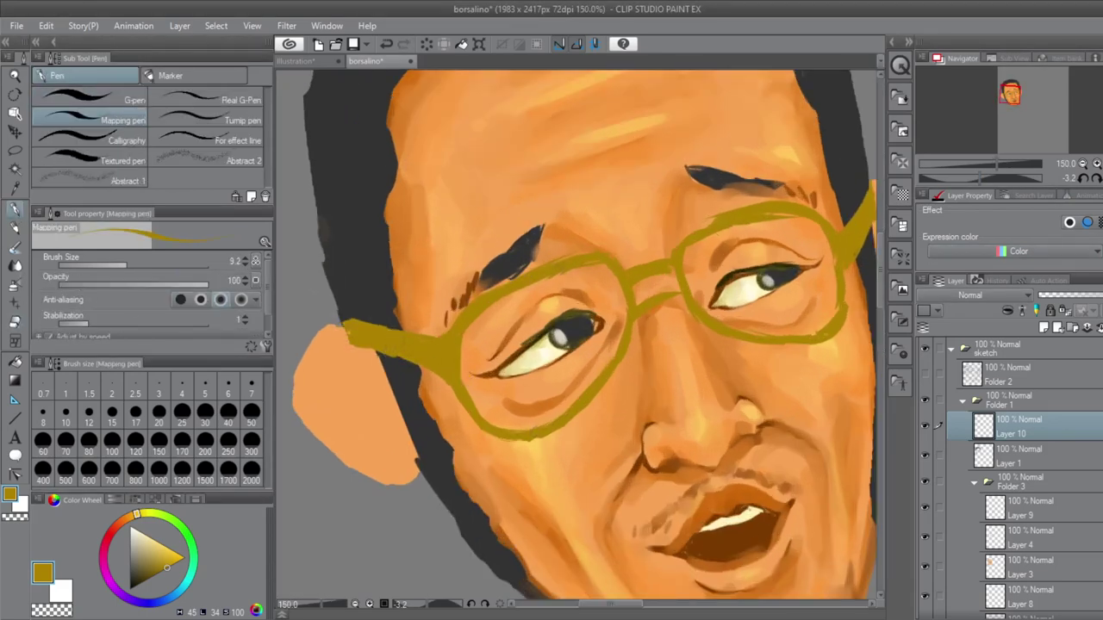
- Trim and even out the glasses frame with the eraser and Mapping pen, and tint the lenses orange on a layer at 59% opacity
{"action": "key", "text": "e"}
{"action": "left_click_drag", "start_coordinate": [793, 225], "coordinate": [644, 225]}
{"action": "key", "text": "p"}
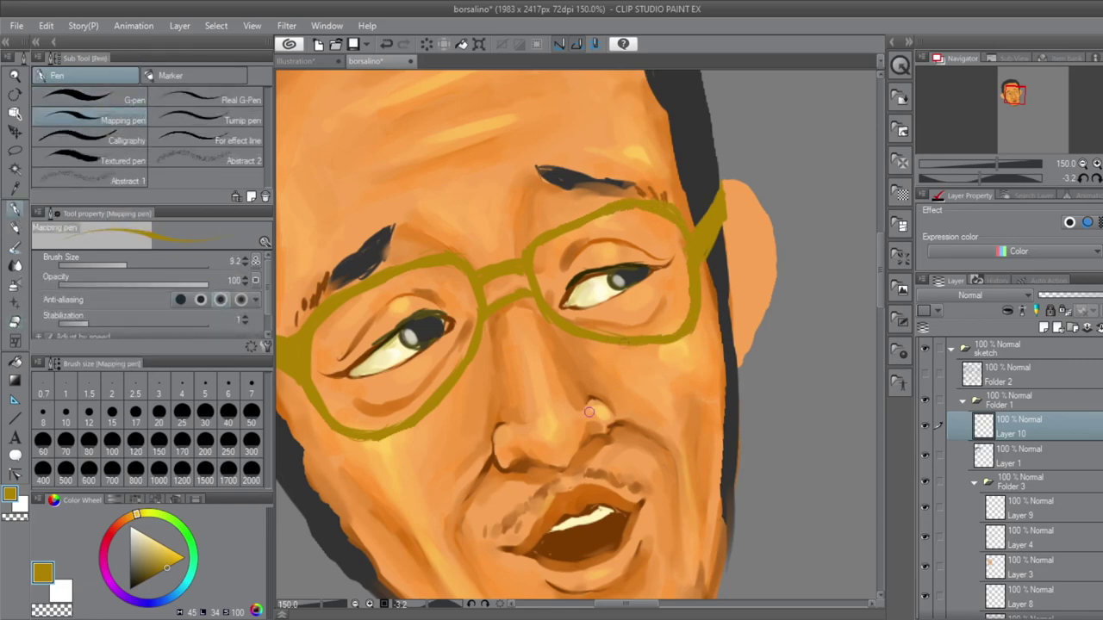
{"action": "left_click_drag", "start_coordinate": [590, 412], "coordinate": [731, 410]}
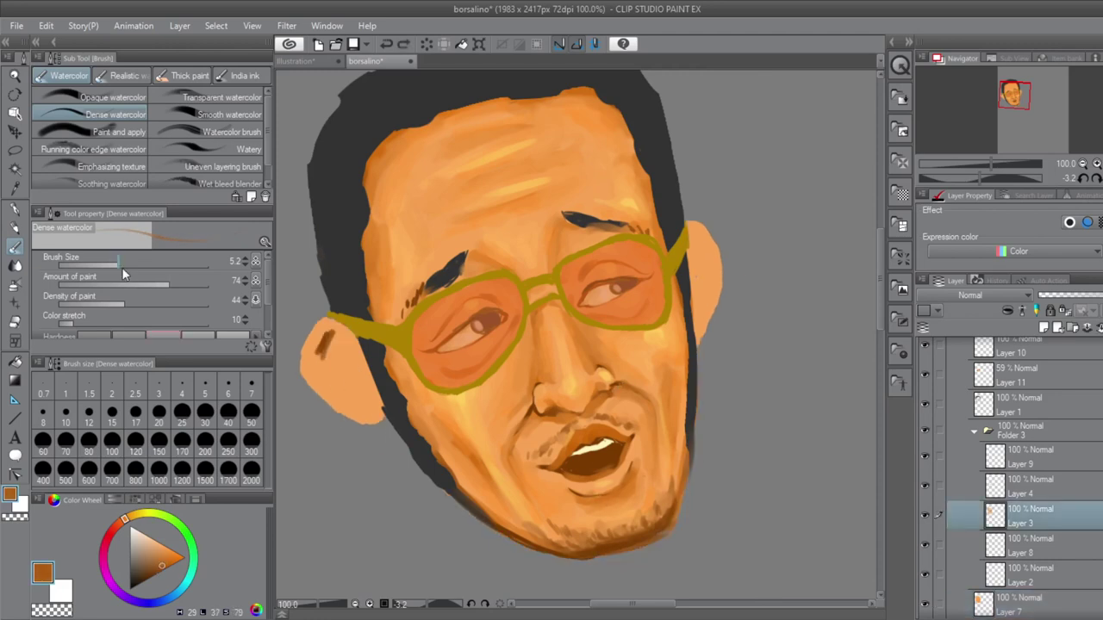
- Shade both ears in brown and orange on Layer 3 with the Dense watercolor brush at size 7.3, and smooth them with the Blend tool
{"action": "left_click", "coordinate": [122, 264]}
{"action": "left_click_drag", "start_coordinate": [326, 331], "coordinate": [367, 412]}
{"action": "left_click_drag", "start_coordinate": [702, 240], "coordinate": [696, 323]}
{"action": "left_click", "coordinate": [328, 362], "text": "alt"}
{"action": "left_click_drag", "start_coordinate": [326, 346], "coordinate": [349, 377]}
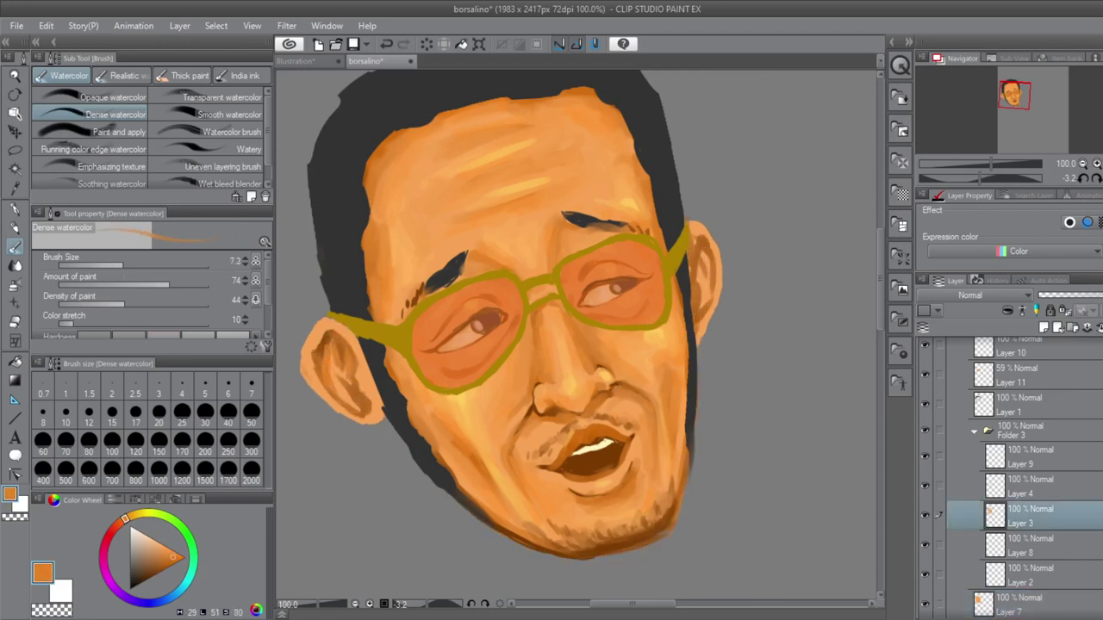
{"action": "key", "text": "j"}
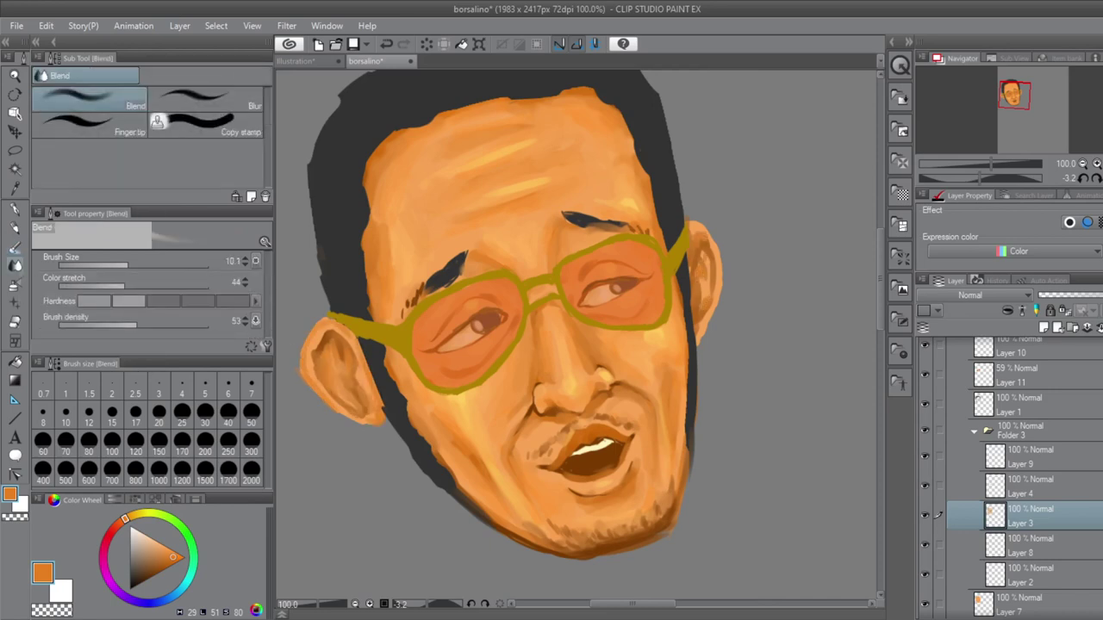
{"action": "left_click", "coordinate": [306, 364], "text": "alt"}
{"action": "key", "text": "b"}
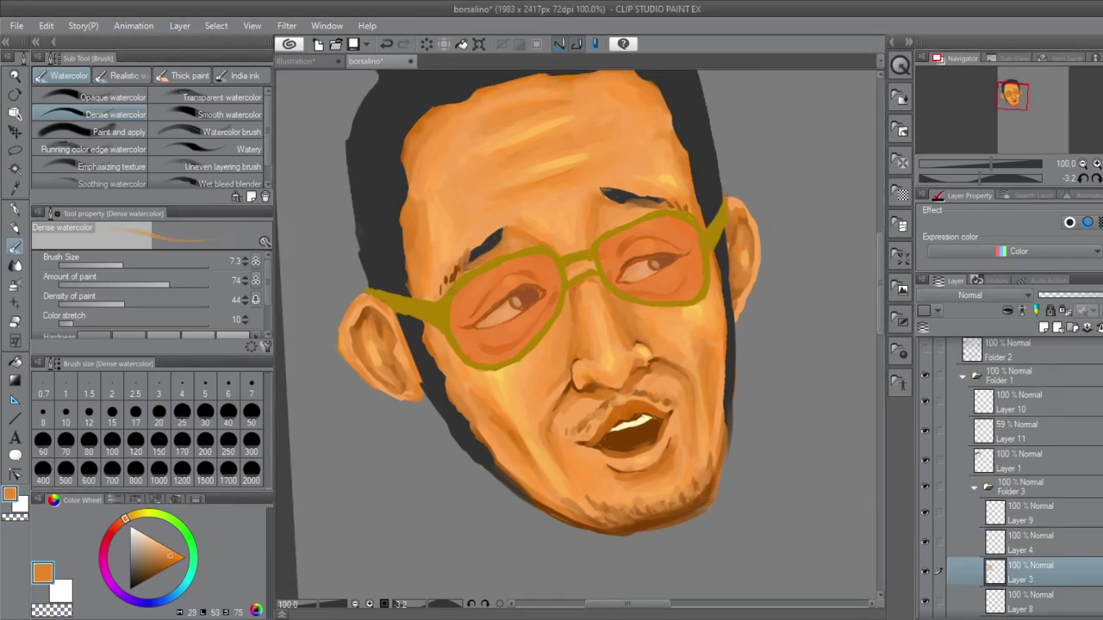
- Add brown shading at the brows and stubble around the mouth and jaw on Layer 3, and smooth the forehead using Blend at size 12.3
{"action": "left_click", "coordinate": [505, 231], "text": "alt"}
{"action": "left_click", "coordinate": [492, 235], "text": "alt"}
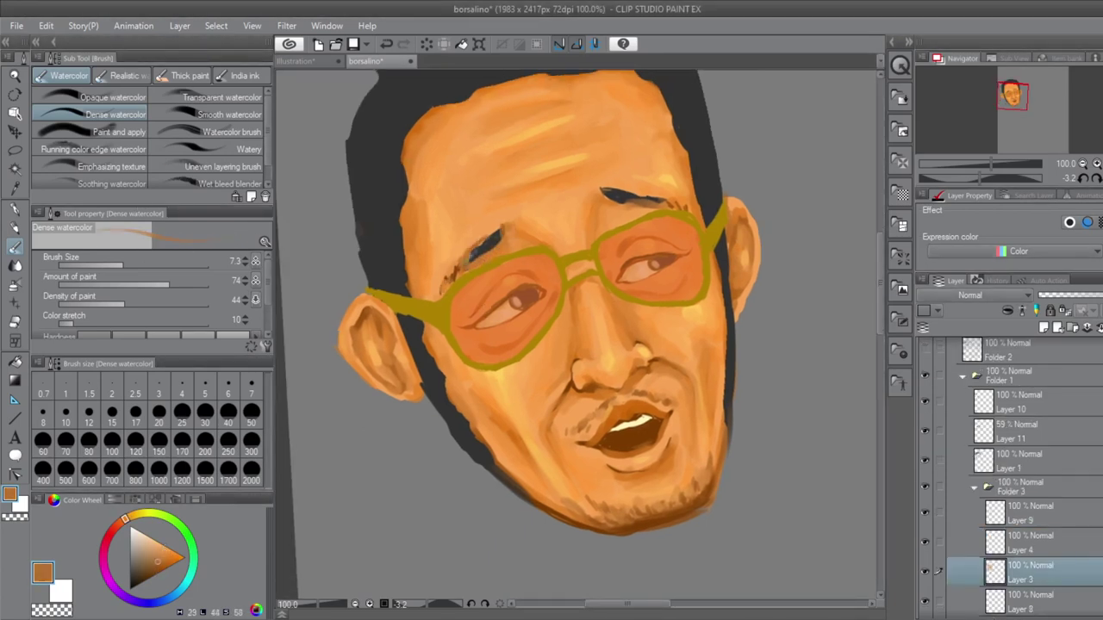
{"action": "left_click", "coordinate": [569, 440], "text": "alt"}
{"action": "left_click_drag", "start_coordinate": [567, 434], "coordinate": [571, 462]}
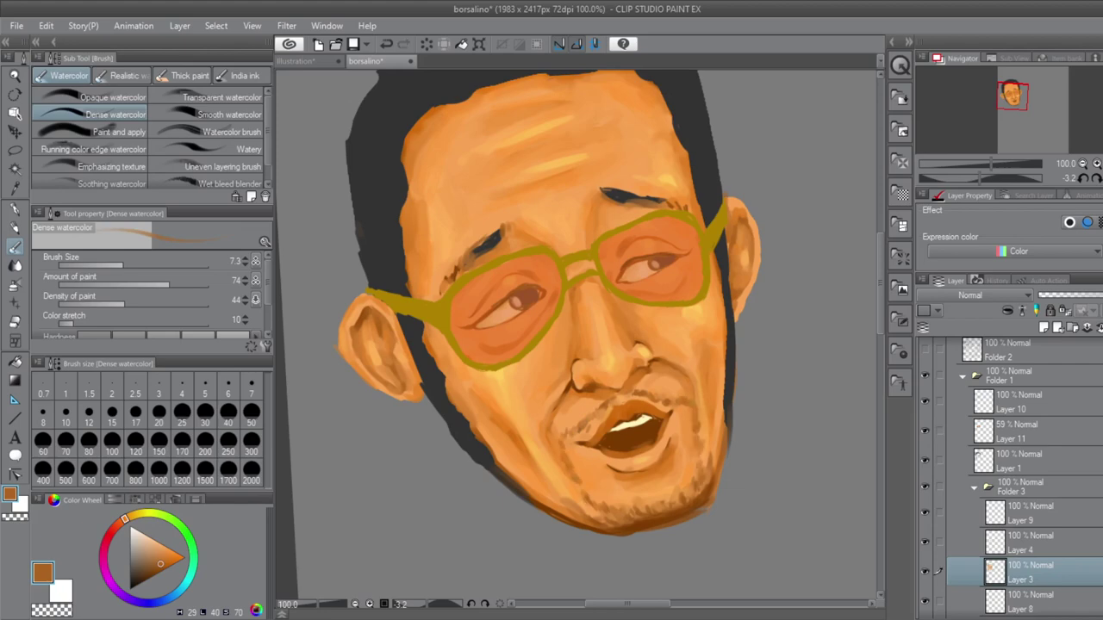
{"action": "key", "text": "ctrl+minus"}
{"action": "key", "text": "j"}
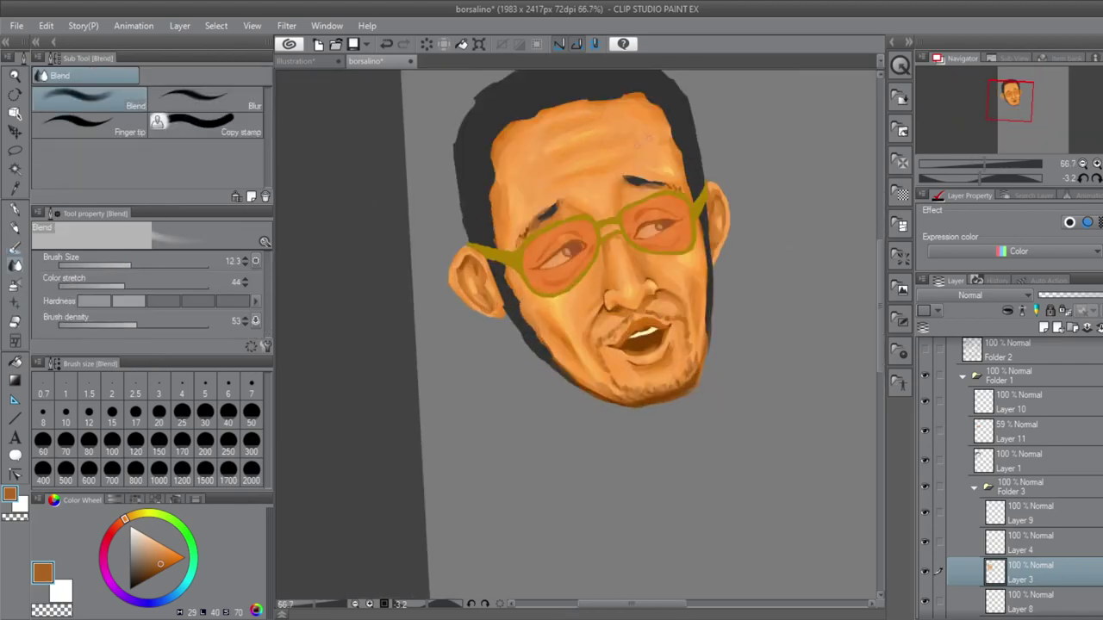
- Even out the forehead skin tones on Layer 3 with the Blend tool at size 12.3 and the Wrinkled Brush LongTip at size 13.5
{"action": "key", "text": "ctrl+plus"}
{"action": "key", "text": "b"}
{"action": "key", "text": "j"}
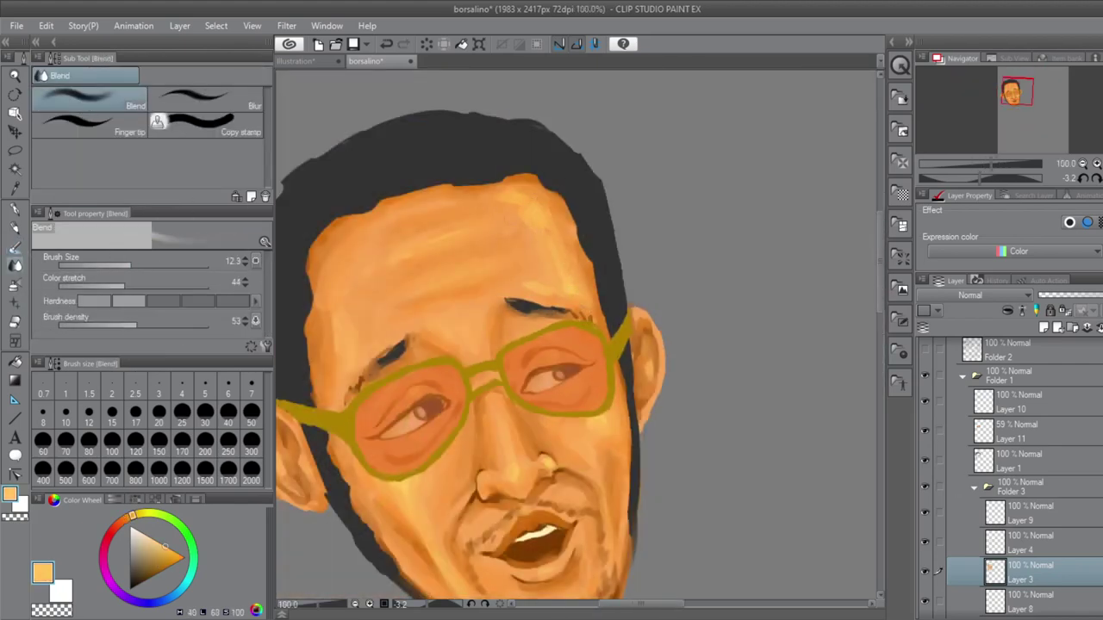
{"action": "key", "text": "b"}
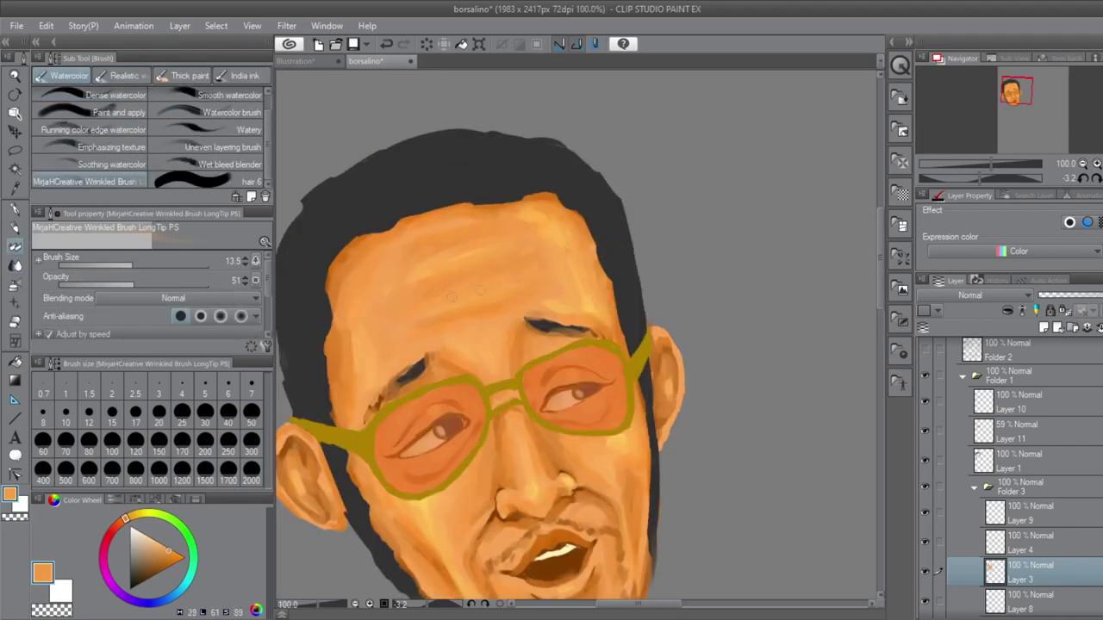
{"action": "scroll", "coordinate": [577, 336], "scroll_direction": "down", "scroll_amount": 1}
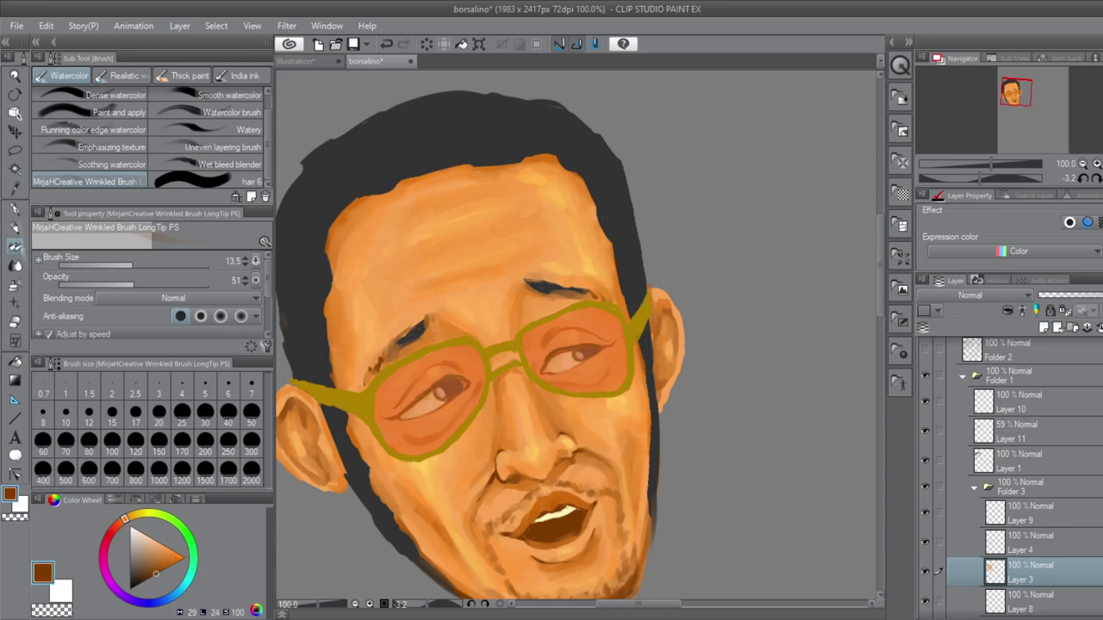
- Deepen the brown shading around the nose bridge on Layer 3 with Dense watercolor at size 11.1, and soften it with Blend
{"action": "key", "text": "period"}
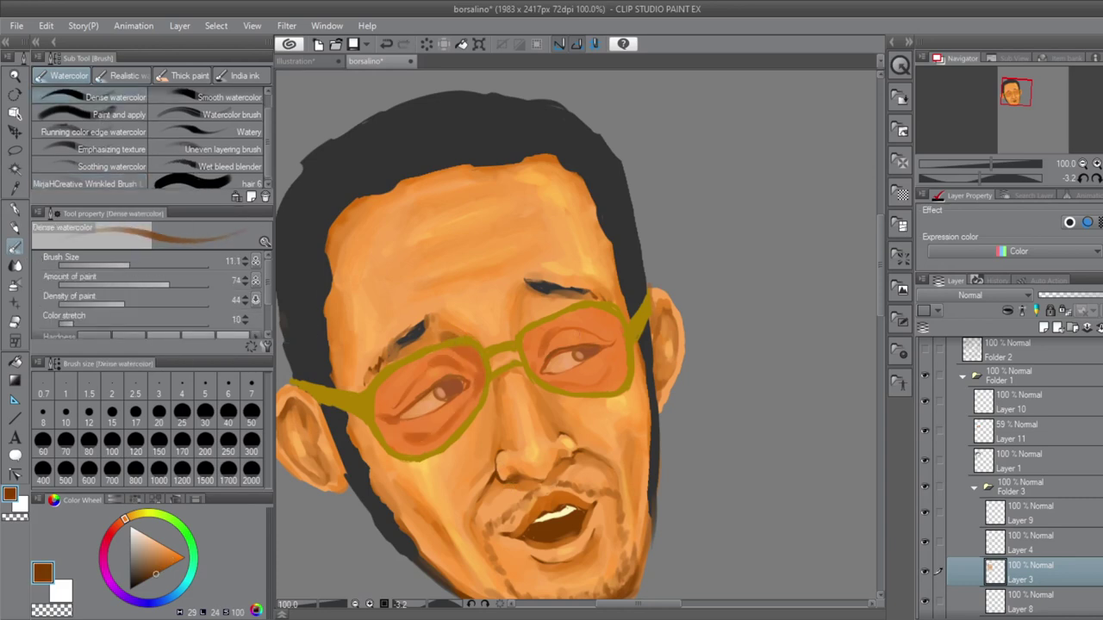
{"action": "left_click_drag", "start_coordinate": [500, 400], "coordinate": [519, 354]}
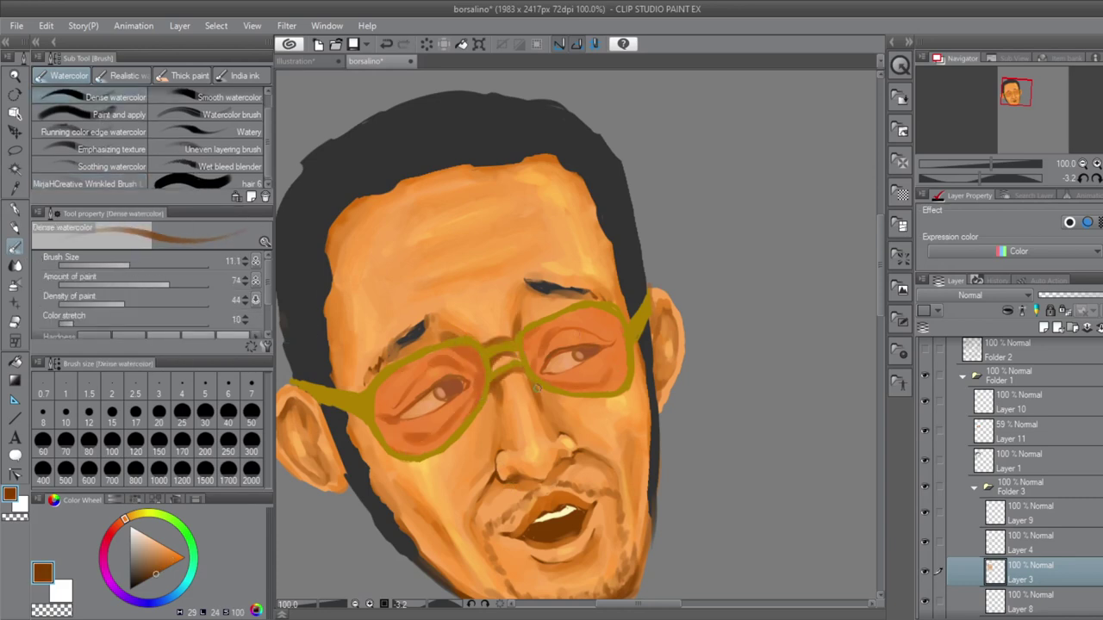
{"action": "scroll", "coordinate": [517, 323], "scroll_direction": "down", "scroll_amount": 3}
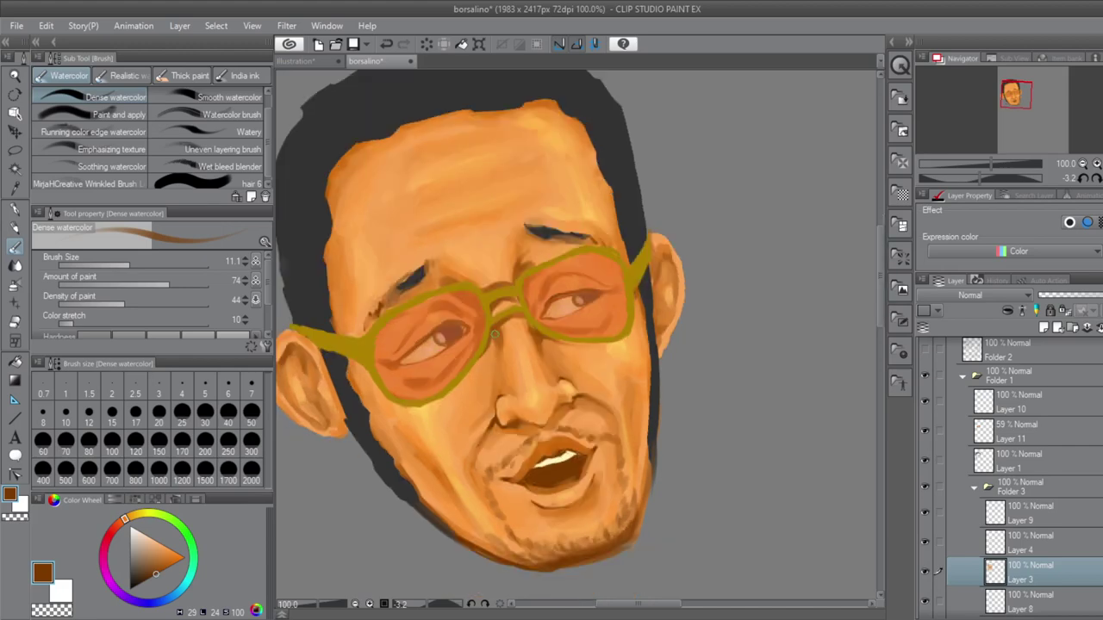
{"action": "left_click", "coordinate": [578, 401], "text": "alt"}
{"action": "key", "text": "j"}
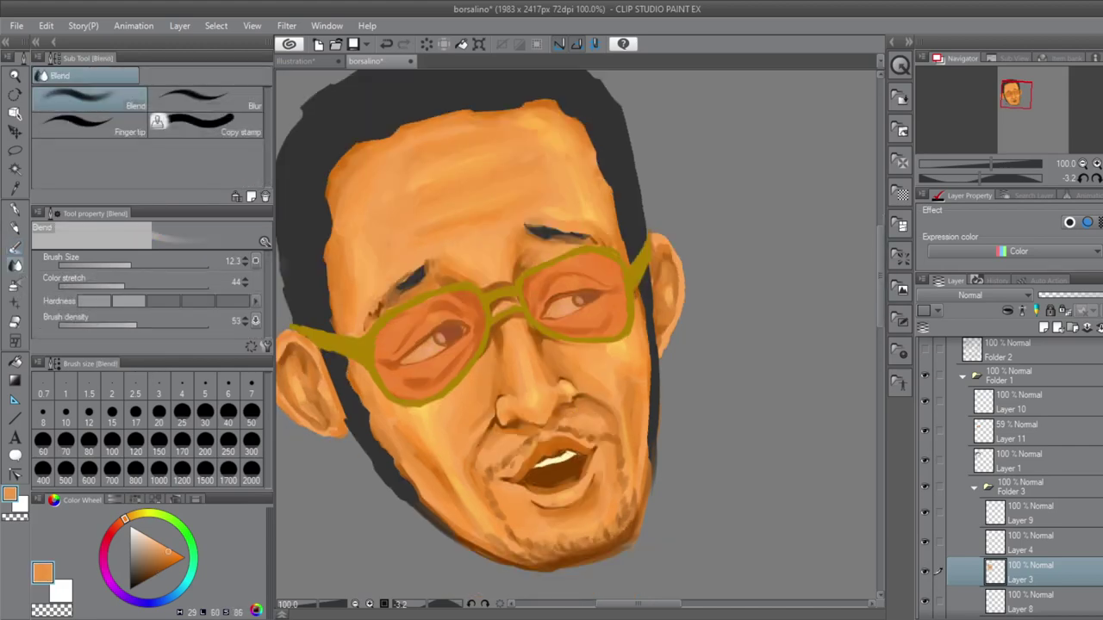
{"action": "scroll", "coordinate": [534, 304], "scroll_direction": "left", "scroll_amount": 2}
- Darken the rims, bridge and temple arms of the glasses to brown on Layer 10 with the Mapping pen at size 46.5
{"action": "left_click", "coordinate": [1026, 402]}
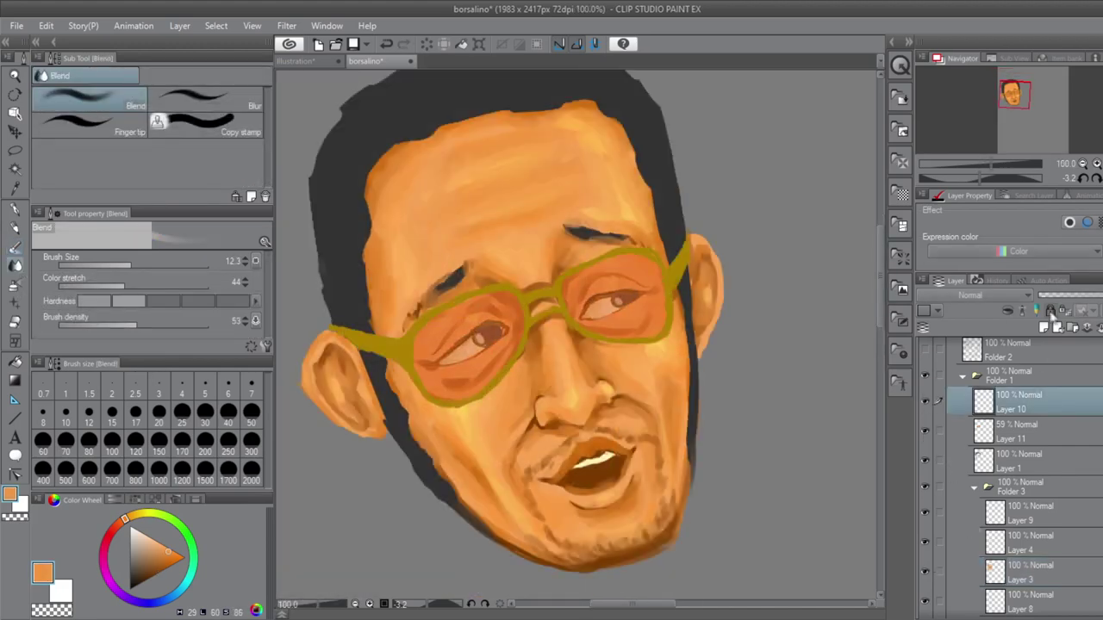
{"action": "mouse_move", "coordinate": [168, 552]}
{"action": "left_mouse_down"}
{"action": "mouse_move", "coordinate": [148, 561]}
{"action": "mouse_move", "coordinate": [123, 529]}
{"action": "mouse_move", "coordinate": [129, 517]}
{"action": "mouse_move", "coordinate": [161, 570]}
{"action": "left_mouse_up"}
{"action": "key", "text": "p"}
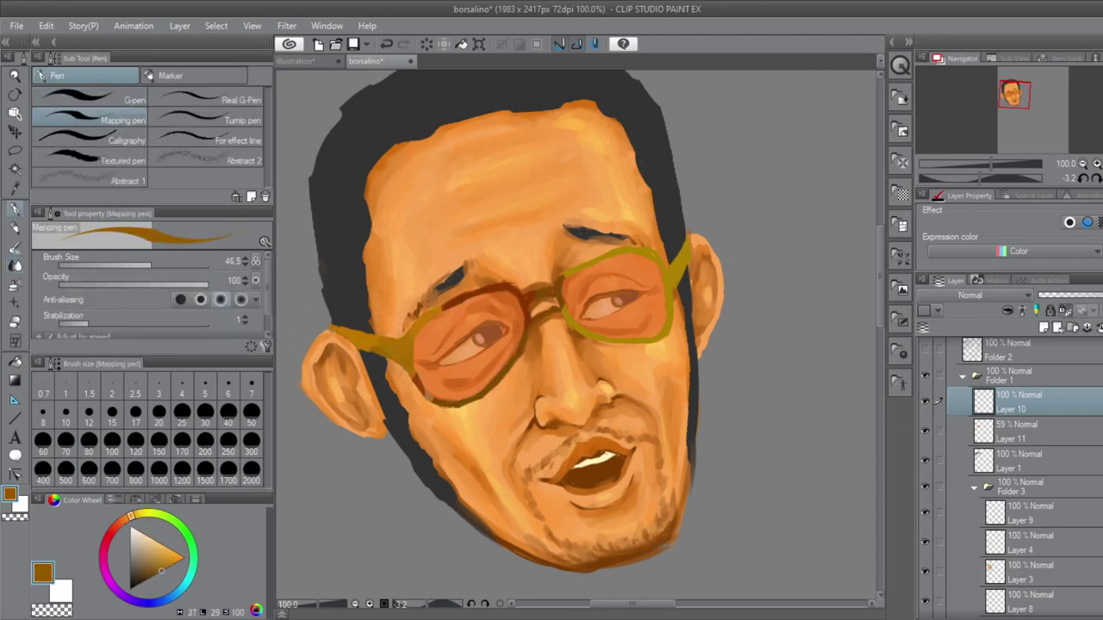
{"action": "scroll", "coordinate": [578, 336], "scroll_direction": "down", "scroll_amount": 1}
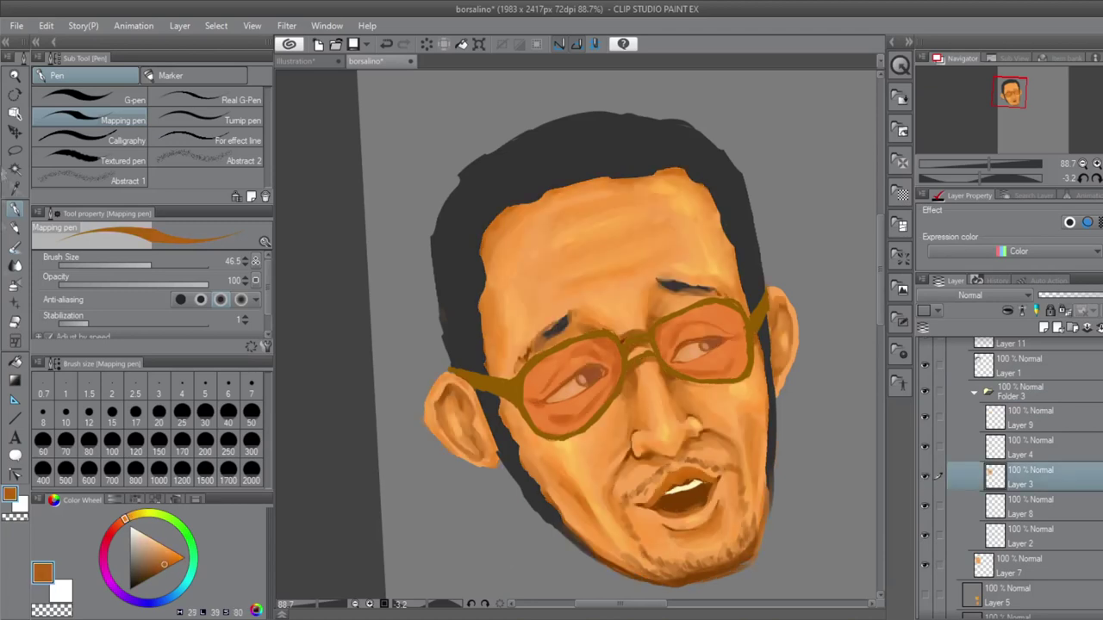
- Paint three brown wrinkle lines across the forehead on Layer 3 with the Dense watercolor brush at size 7.3
{"action": "key", "text": "b"}
{"action": "left_click_drag", "start_coordinate": [562, 260], "coordinate": [636, 245]}
{"action": "left_click_drag", "start_coordinate": [560, 246], "coordinate": [638, 231]}
{"action": "left_click_drag", "start_coordinate": [565, 230], "coordinate": [620, 217]}
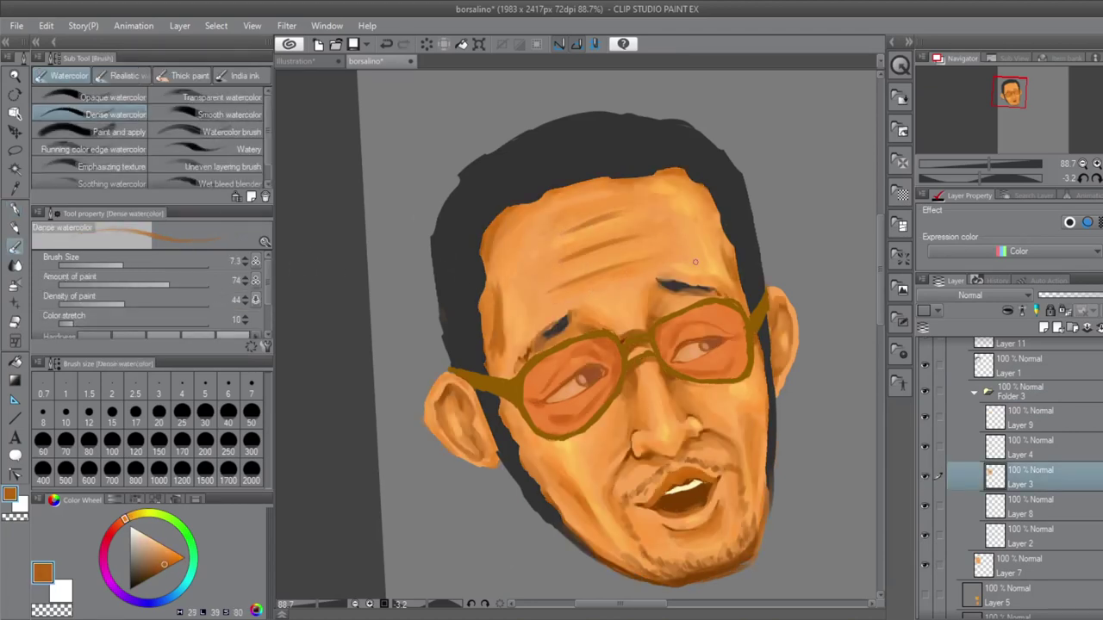
- Soften the forehead wrinkles and surrounding skin on Layer 3 with the Wrinkled Brush LongTip at size 19.7 and Blend at size 12.3
{"action": "key", "text": "j"}
{"action": "key", "text": "b"}
{"action": "key", "text": "period"}
{"action": "key", "text": "period"}
{"action": "key", "text": "period"}
{"action": "key", "text": "period"}
{"action": "key", "text": "period"}
{"action": "key", "text": "period"}
{"action": "key", "text": "period"}
{"action": "key", "text": "period"}
{"action": "key", "text": "period"}
{"action": "key", "text": "period"}
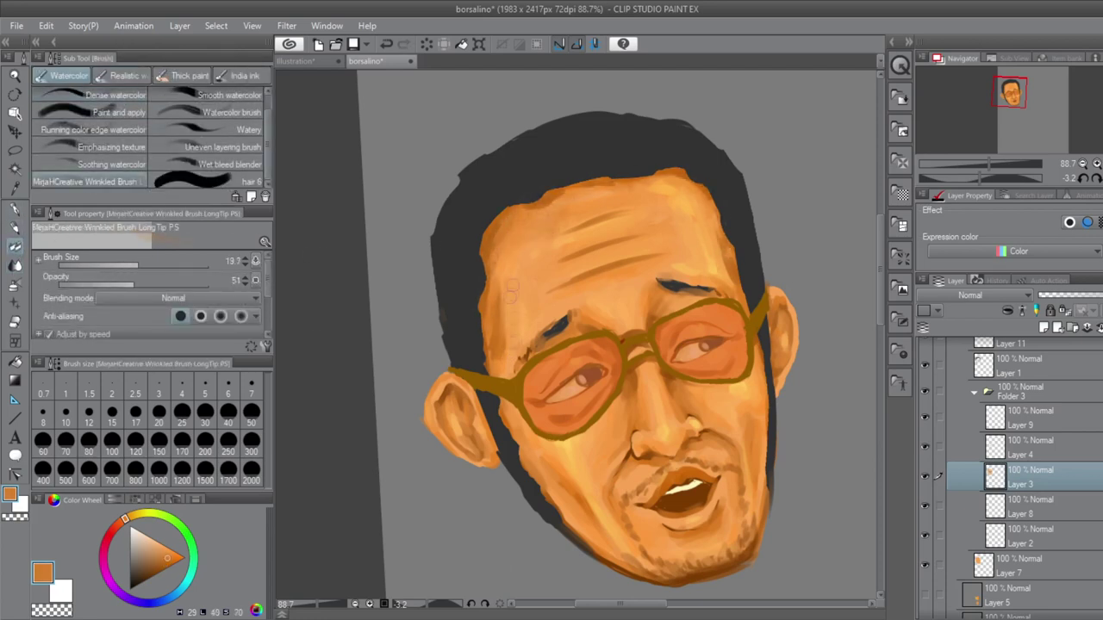
{"action": "key", "text": "j"}
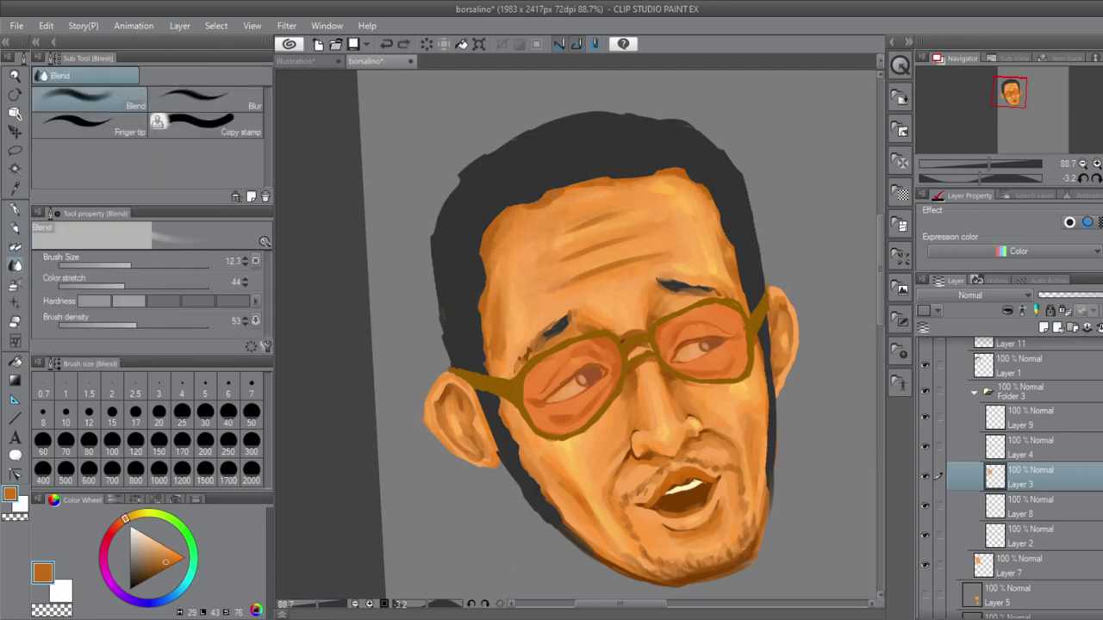
{"action": "key", "text": "b"}
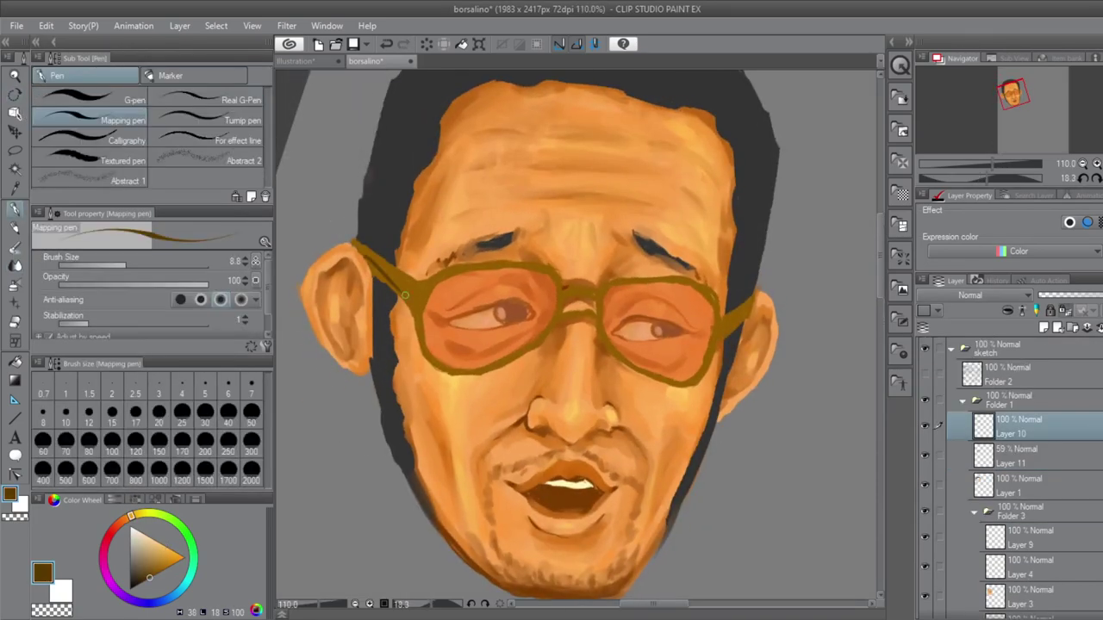
- Airbrush gold highlights and dark brown spots along the glasses frame on Layer 10 with the Soft airbrush
{"action": "key", "text": "b"}
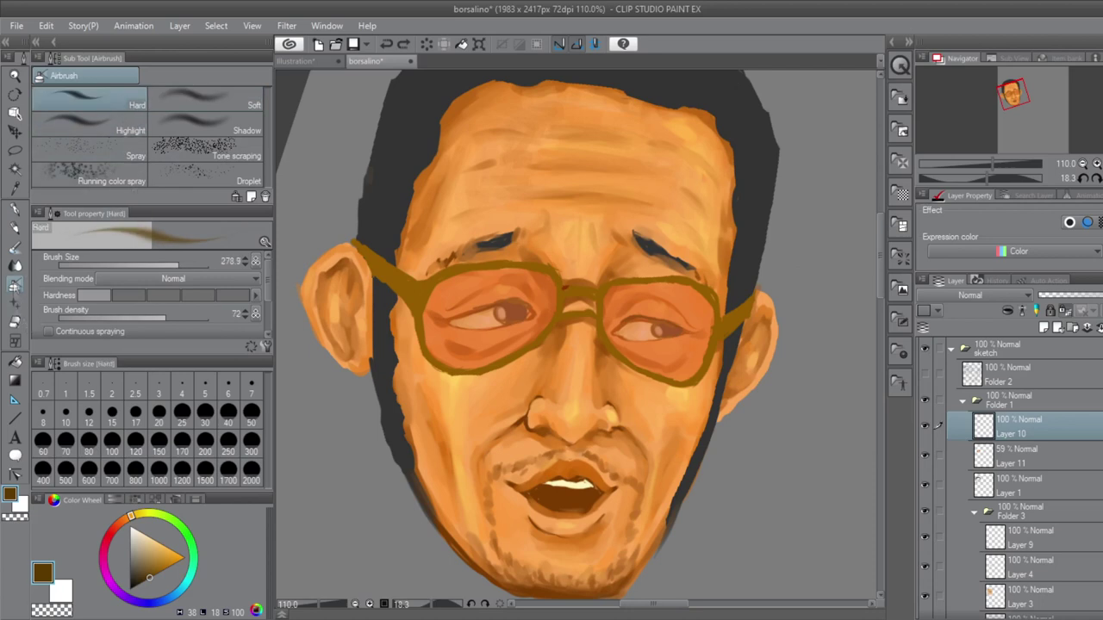
{"action": "left_click", "coordinate": [205, 99]}
{"action": "left_click", "coordinate": [170, 564]}
{"action": "left_click_drag", "start_coordinate": [370, 254], "coordinate": [405, 289]}
{"action": "left_click_drag", "start_coordinate": [461, 267], "coordinate": [595, 293]}
{"action": "left_click_drag", "start_coordinate": [427, 349], "coordinate": [466, 370]}
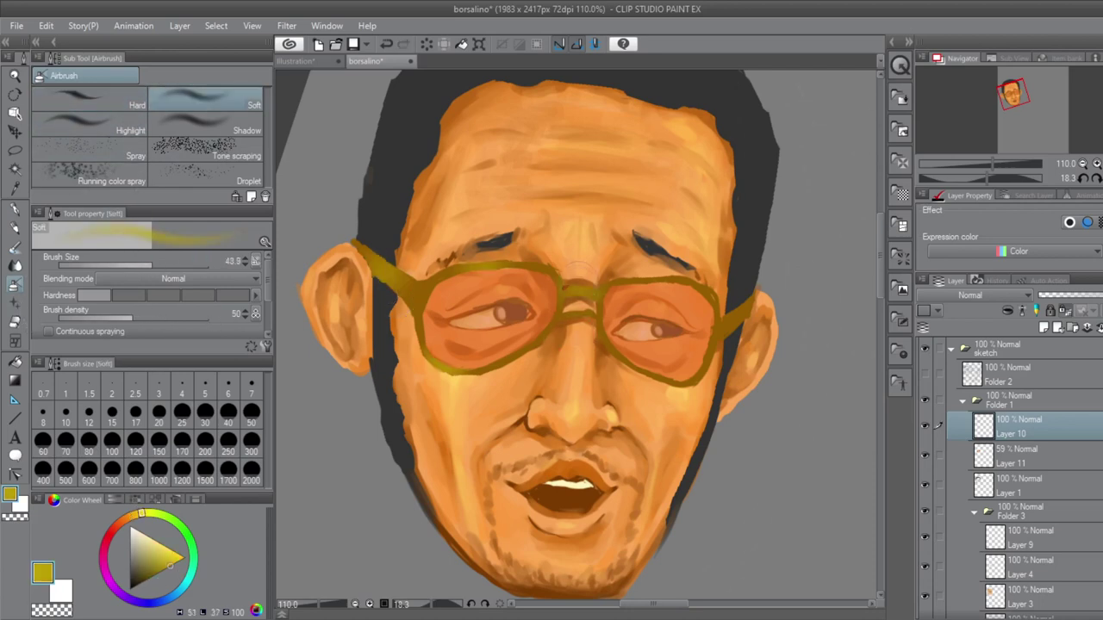
{"action": "left_click", "coordinate": [144, 580]}
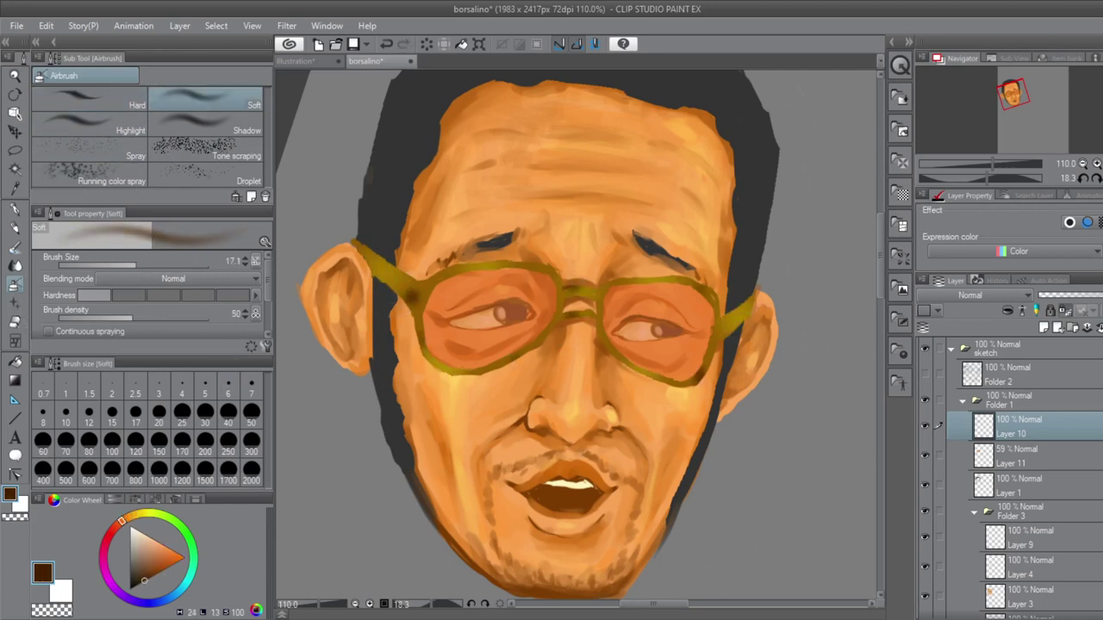
- Add a tortoiseshell pattern of dark brown patches and yellow flecks to the glasses frame with the G-pen at size 8.8
{"action": "key", "text": "p"}
{"action": "left_click_drag", "start_coordinate": [422, 297], "coordinate": [517, 269]}
{"action": "left_click_drag", "start_coordinate": [455, 372], "coordinate": [559, 284]}
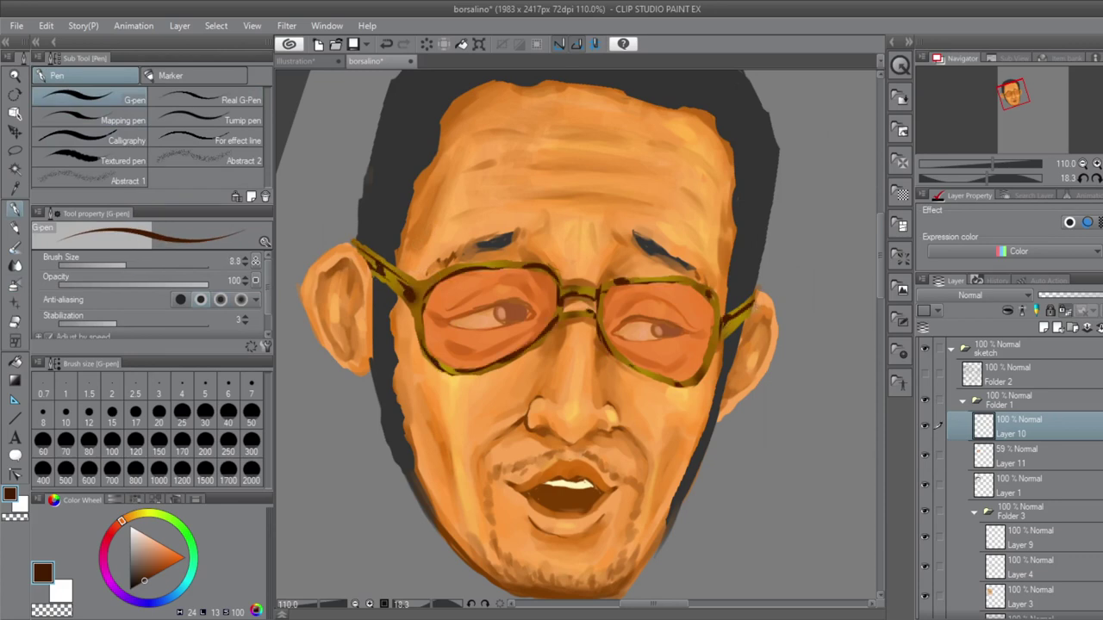
{"action": "left_click", "coordinate": [366, 306], "text": "alt"}
{"action": "left_click", "coordinate": [508, 263], "text": "alt"}
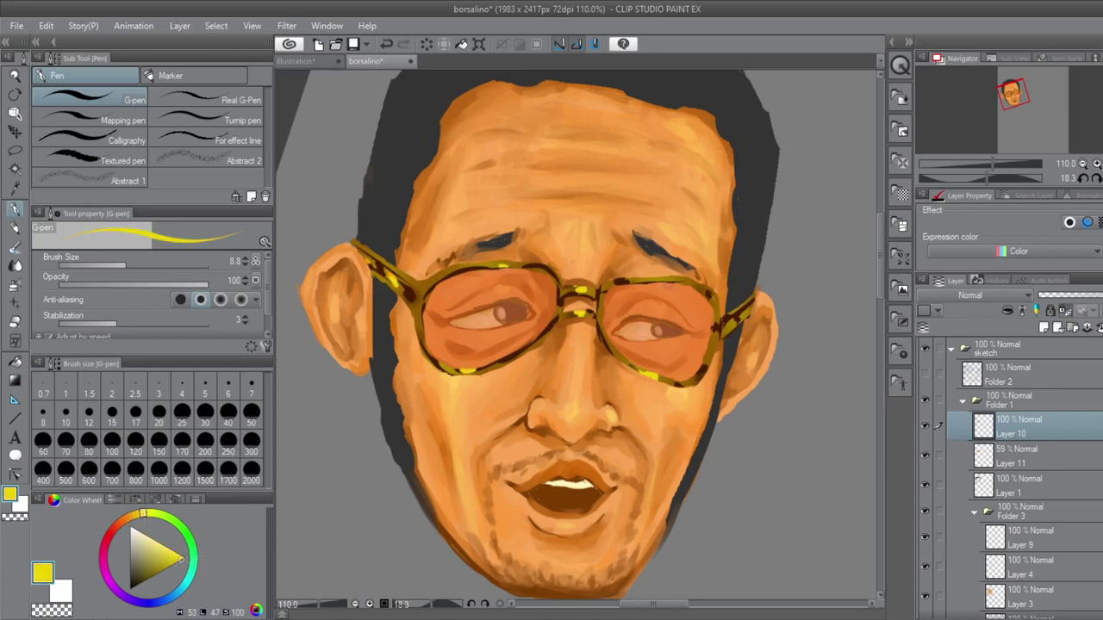
{"action": "key", "text": "j"}
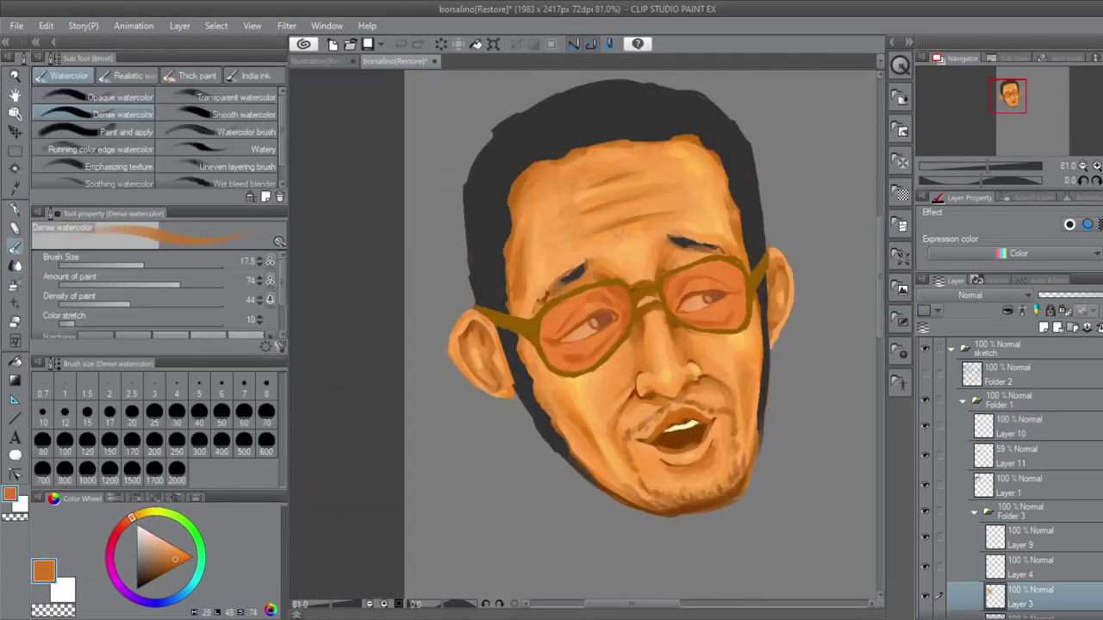
- Rework the forehead and brow shading in orange tones on Layer 3 with Dense watercolor at sizes 7.7 to 13, blending at size 13
{"action": "key", "text": "bracketleft"}
{"action": "key", "text": "bracketleft"}
{"action": "key", "text": "bracketleft"}
{"action": "key", "text": "bracketleft"}
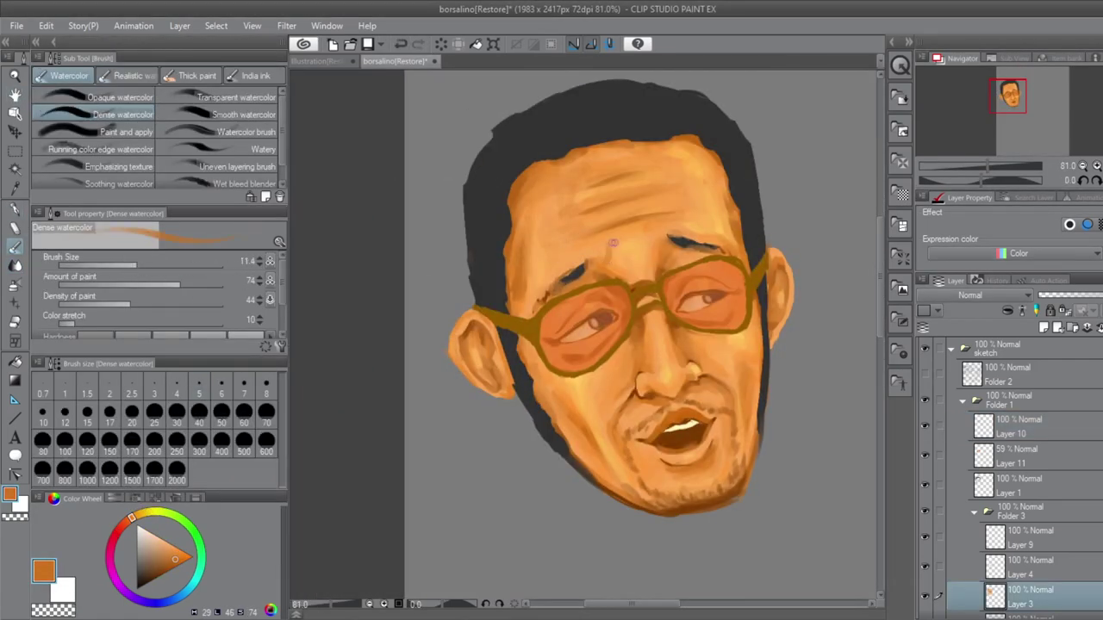
{"action": "left_click", "coordinate": [648, 274], "text": "alt"}
{"action": "key", "text": "bracketright"}
{"action": "key", "text": "bracketright"}
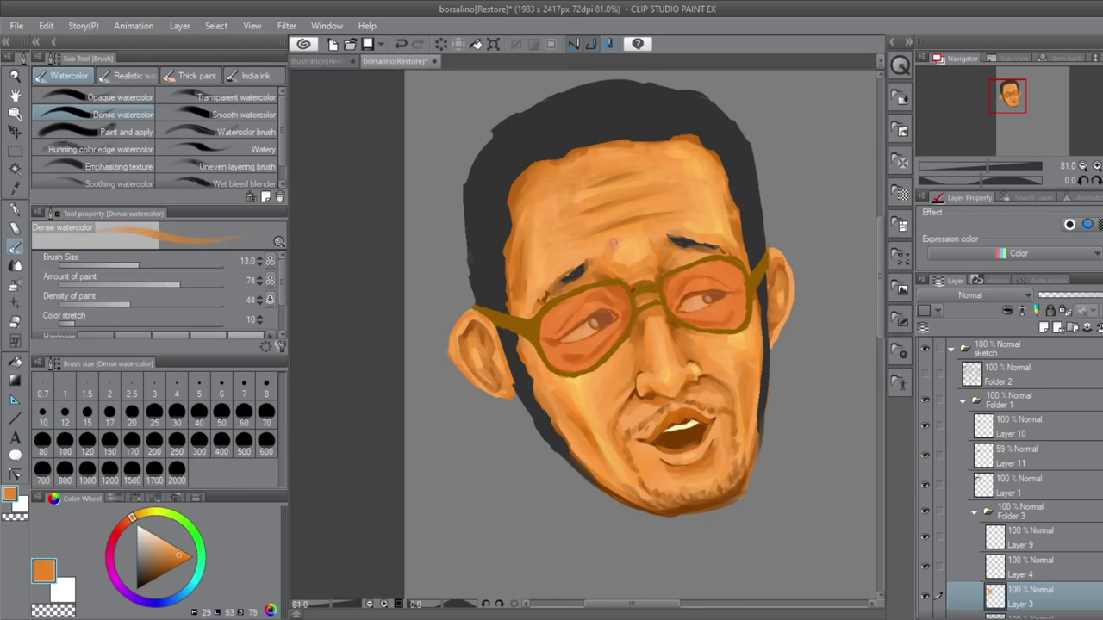
{"action": "key", "text": "j"}
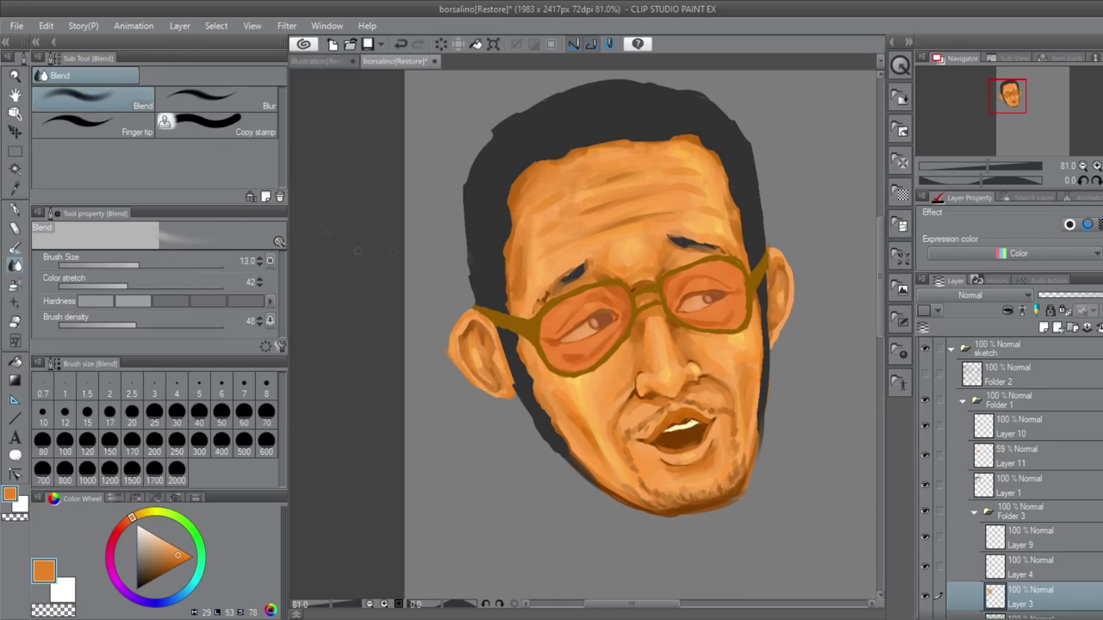
{"action": "key", "text": "b"}
{"action": "left_click", "coordinate": [633, 259], "text": "alt"}
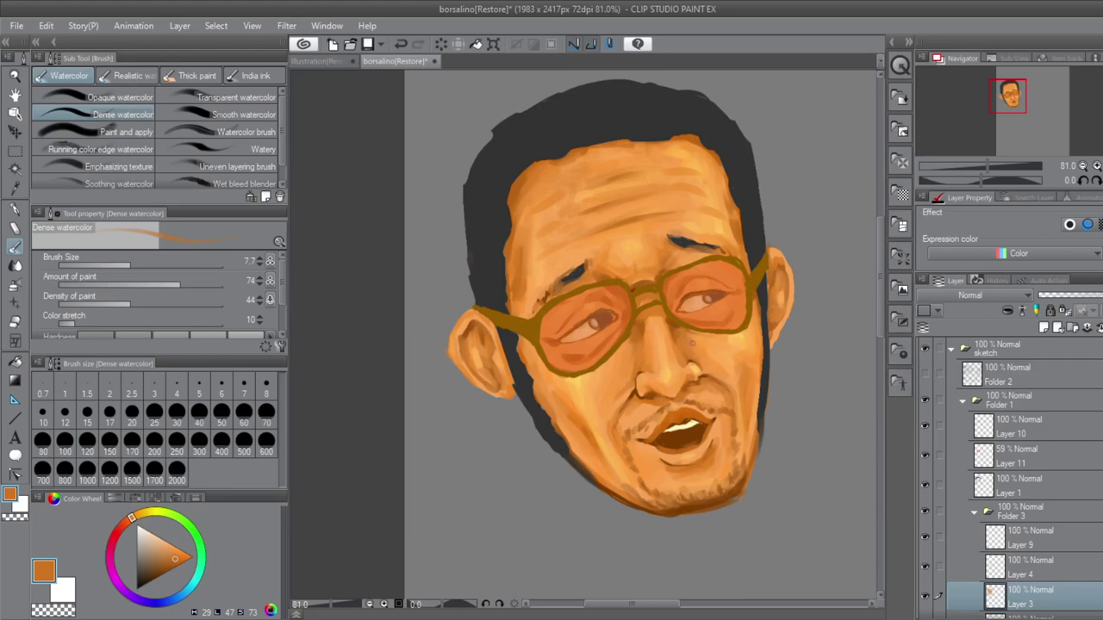
{"action": "left_click", "coordinate": [572, 389], "text": "alt"}
- Repaint the tortoiseshell pattern on the glasses frame on Layer 10 and darken the upper lenses with the Soft airbrush
{"action": "left_click", "coordinate": [1017, 427]}
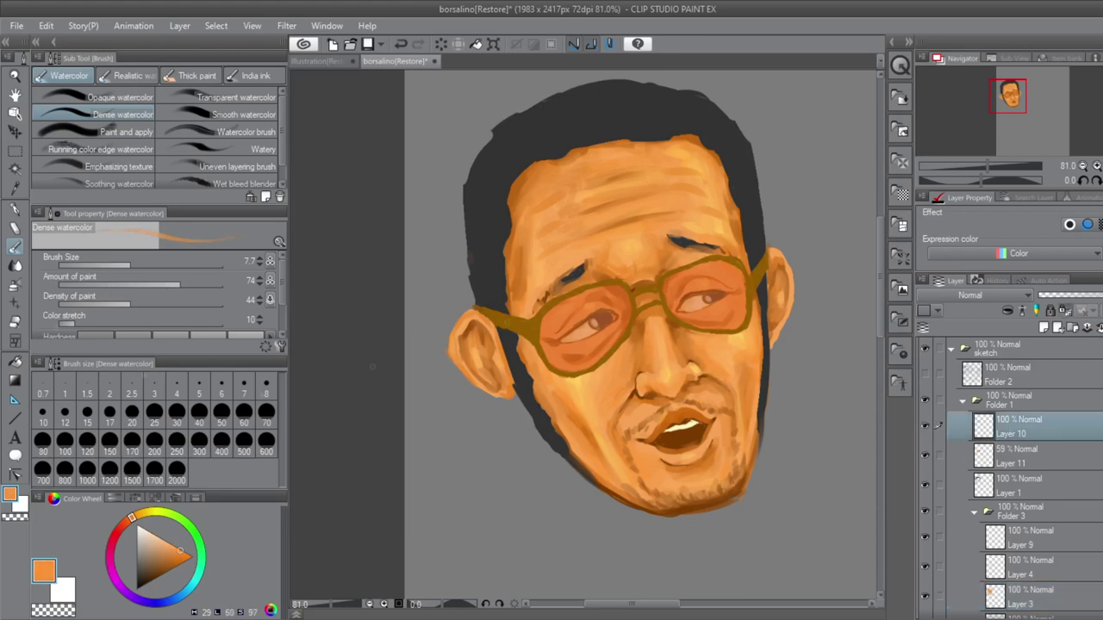
{"action": "left_click", "coordinate": [14, 284]}
{"action": "left_click", "coordinate": [162, 574]}
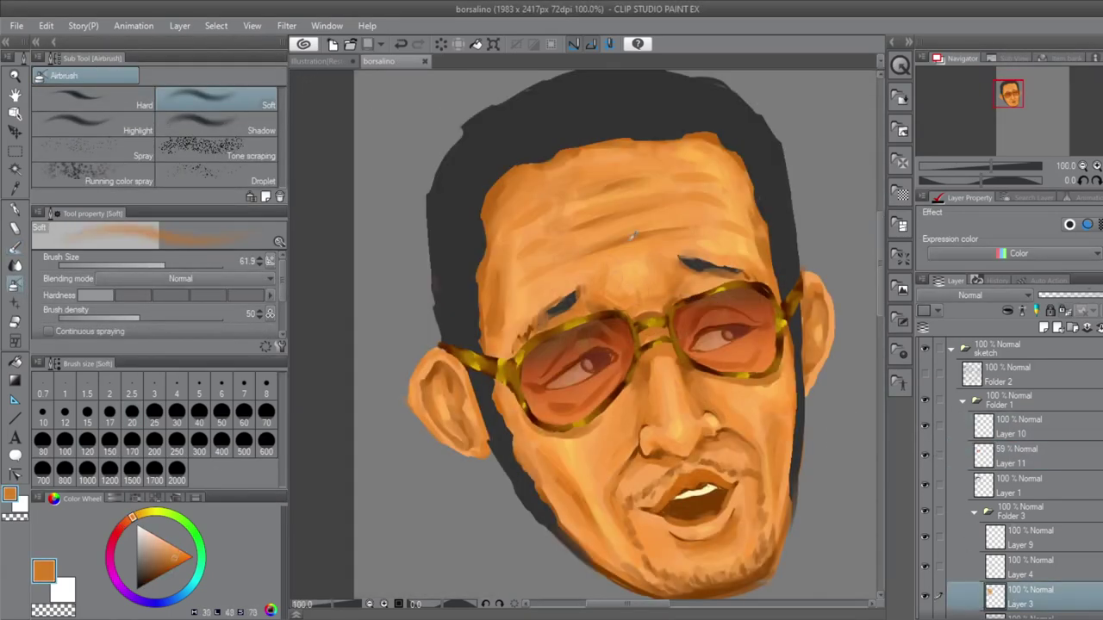
- Refine the forehead creases on Layer 3 with the G-pen at size 9.2, Blend at size 13 and Dense watercolor at size 7.7
{"action": "key", "text": "p"}
{"action": "key", "text": "ctrl+z"}
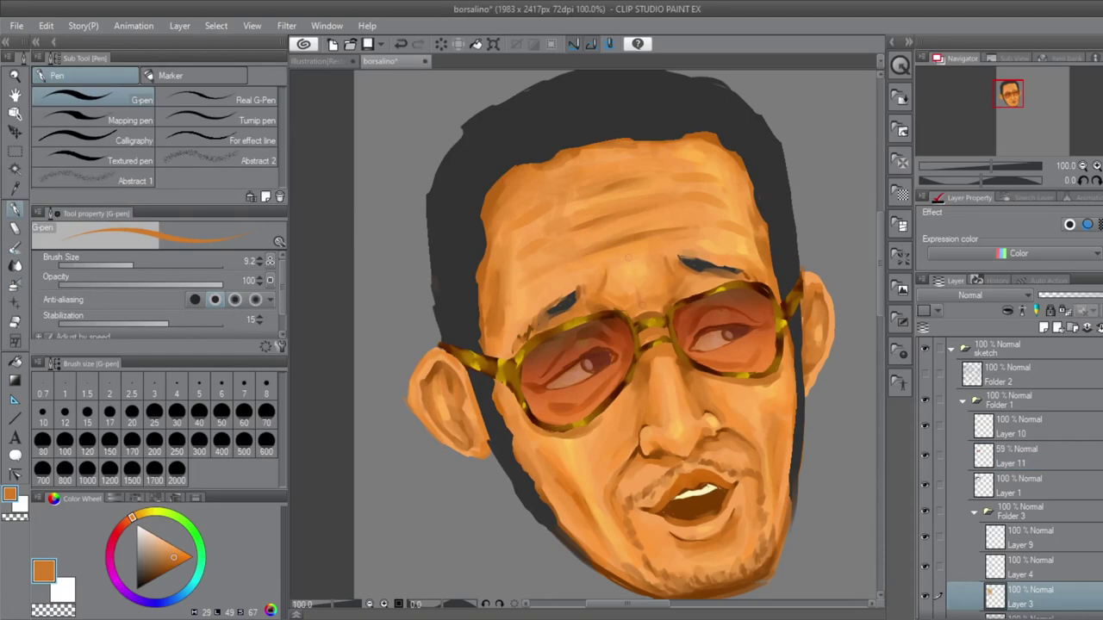
{"action": "key", "text": "j"}
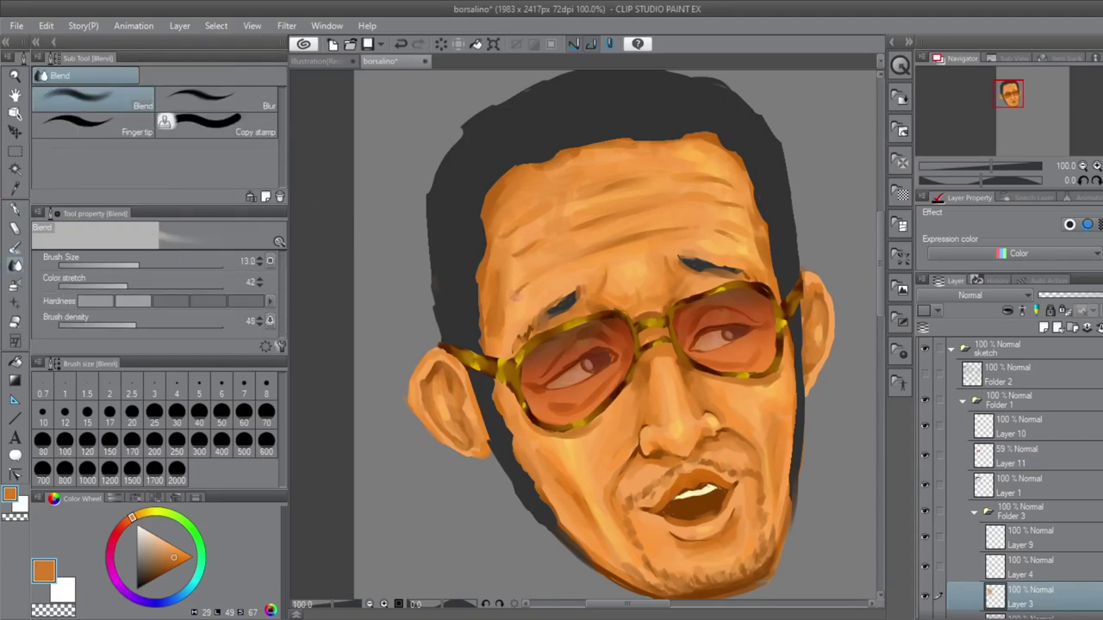
{"action": "key", "text": "ctrl+0"}
{"action": "scroll", "coordinate": [583, 339], "scroll_direction": "up", "scroll_amount": 5}
{"action": "key", "text": "b"}
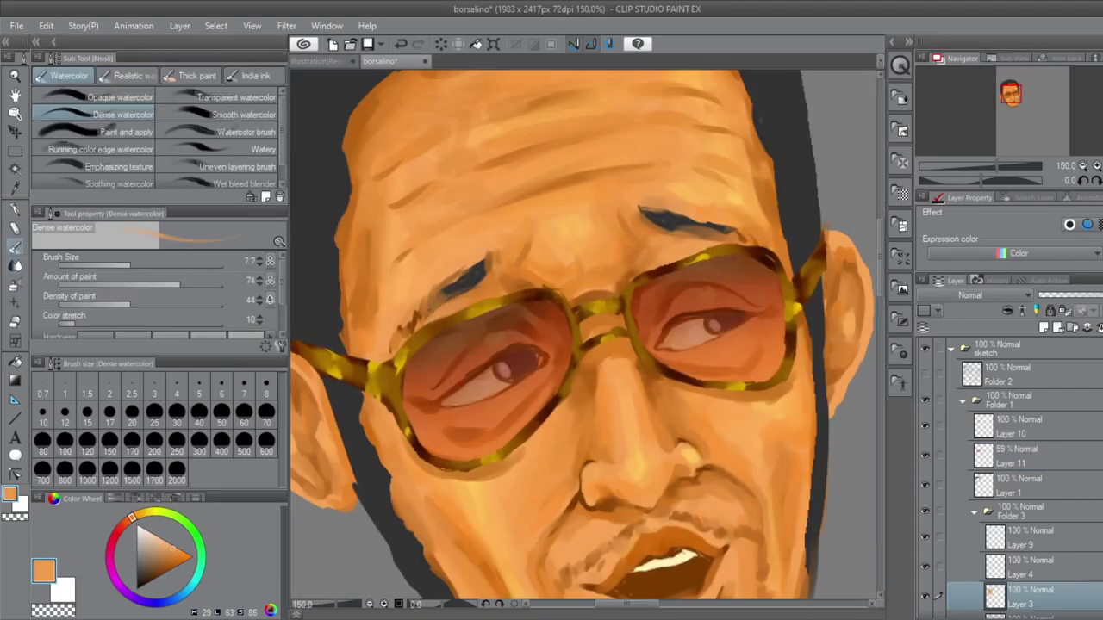
{"action": "scroll", "coordinate": [586, 339], "scroll_direction": "up", "scroll_amount": 3}
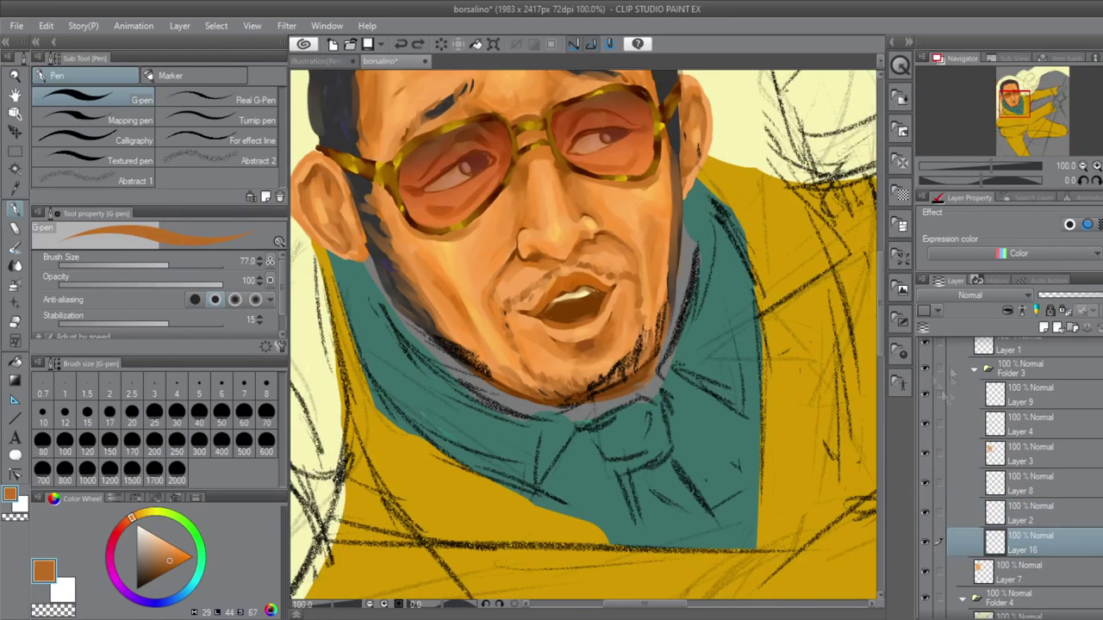
- Move Layer 16 with the brown neck color beneath Layer 15 in Folder 4, and select Layer 15 for erasing
{"action": "left_click_drag", "start_coordinate": [1037, 586], "coordinate": [1017, 598]}
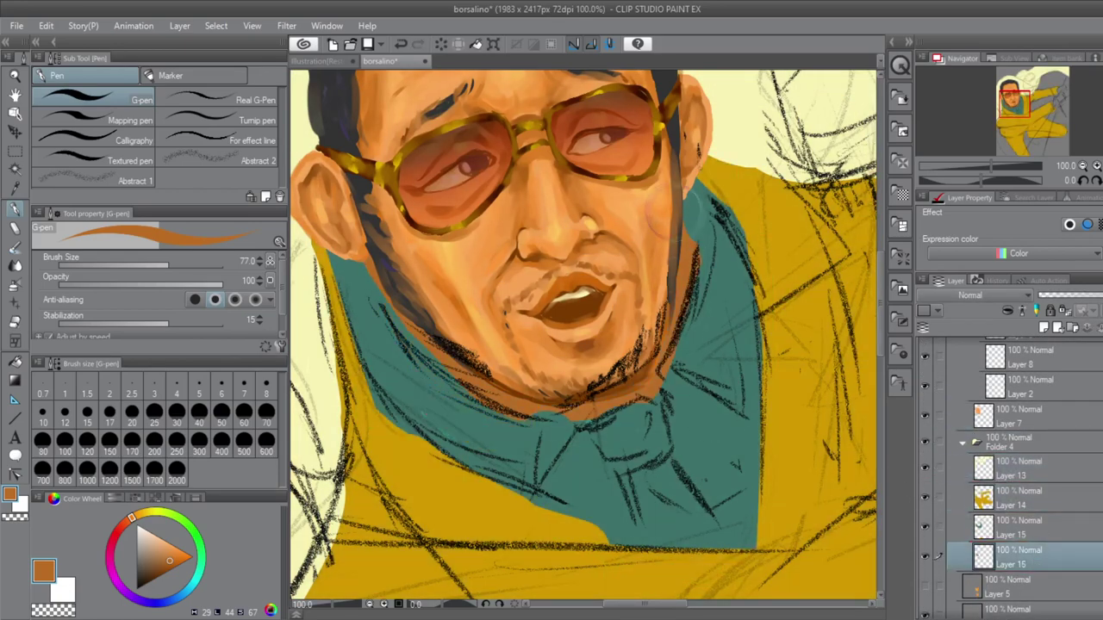
{"action": "left_click", "coordinate": [1021, 527]}
{"action": "key", "text": "e"}
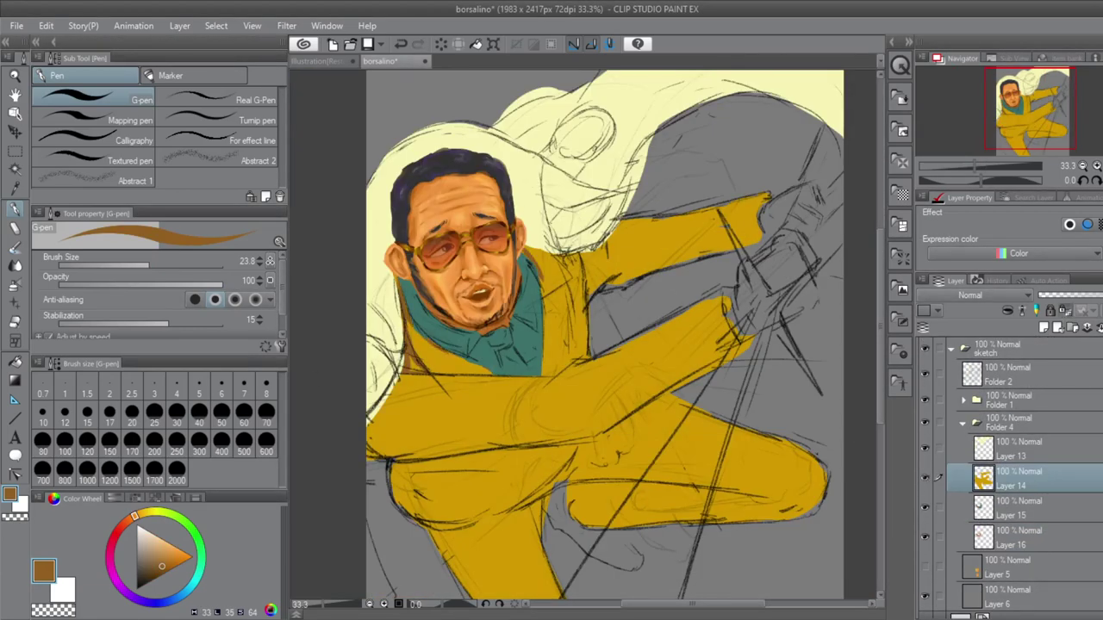
- Shade the folds of the yellow coat's front sleeve and chest in brown on Layer 14 with Dense watercolor at size 32.3
{"action": "key", "text": "ctrl+plus"}
{"action": "key", "text": "ctrl+plus"}
{"action": "key", "text": "ctrl+minus"}
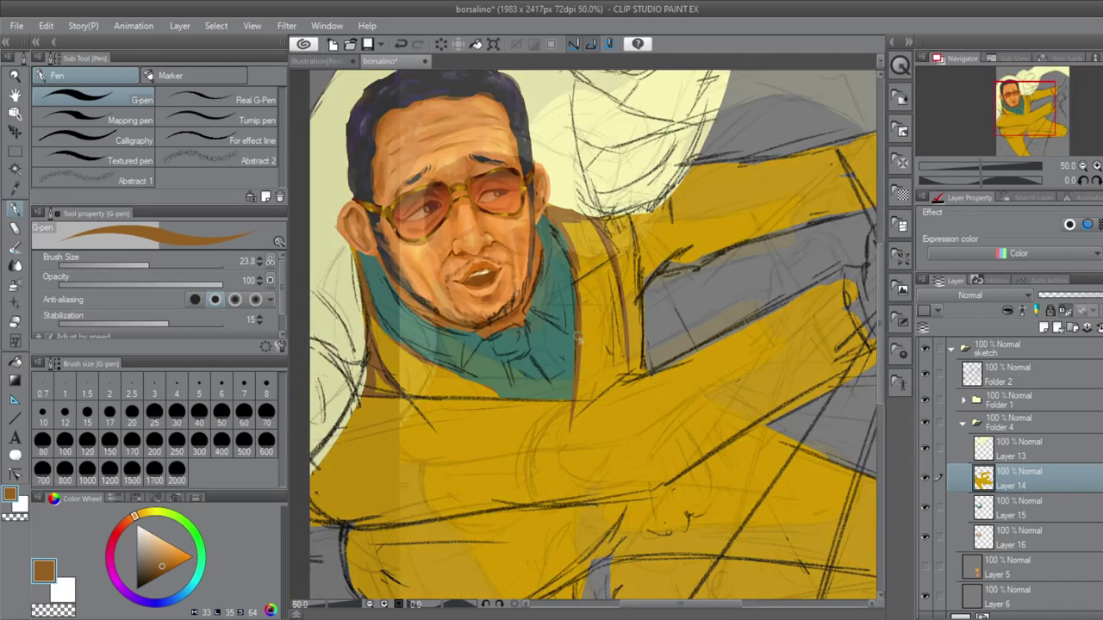
{"action": "key", "text": "b"}
{"action": "left_click_drag", "start_coordinate": [360, 448], "coordinate": [359, 495]}
{"action": "mouse_move", "coordinate": [397, 403]}
{"action": "left_mouse_down"}
{"action": "mouse_move", "coordinate": [345, 522]}
{"action": "mouse_move", "coordinate": [586, 491]}
{"action": "left_mouse_up"}
{"action": "left_click_drag", "start_coordinate": [620, 396], "coordinate": [574, 428]}
{"action": "left_click_drag", "start_coordinate": [680, 405], "coordinate": [578, 402]}
{"action": "left_click_drag", "start_coordinate": [582, 369], "coordinate": [551, 402]}
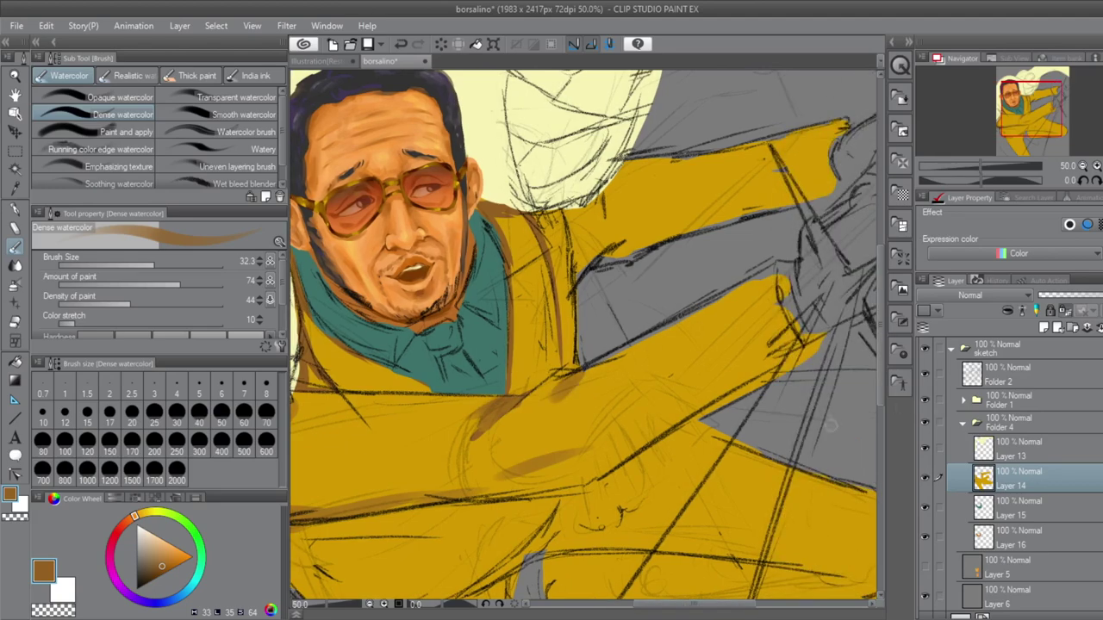
{"action": "left_click_drag", "start_coordinate": [595, 469], "coordinate": [453, 507]}
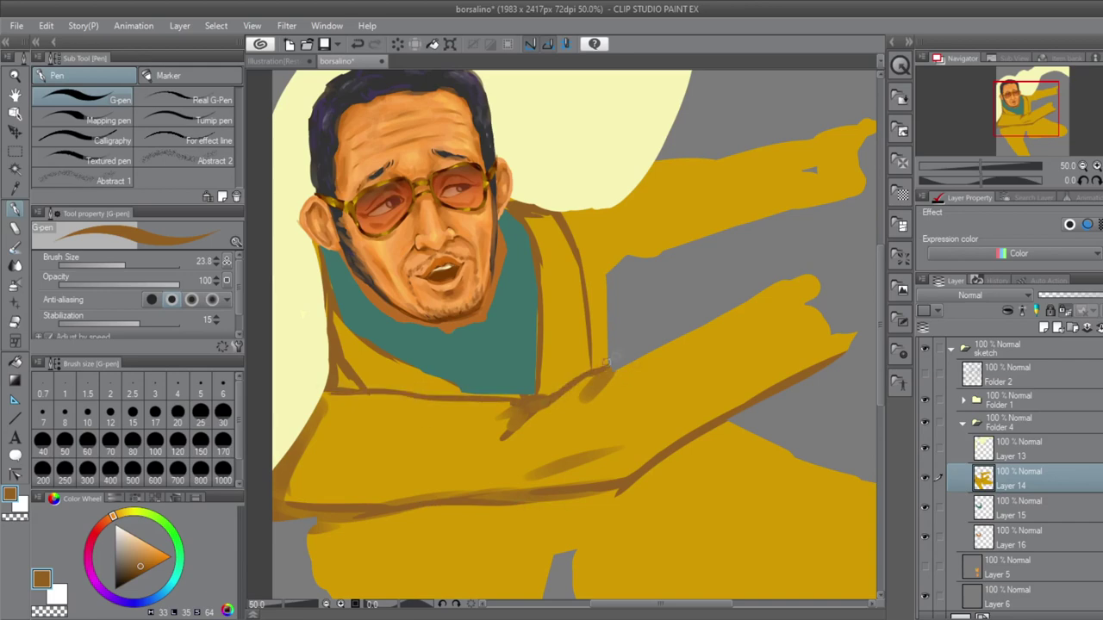
- Shade the edges and folds of both coat sleeves in brown on Layer 14 with Dense watercolor at size 29.6, and save the file
{"action": "left_click_drag", "start_coordinate": [569, 394], "coordinate": [703, 325]}
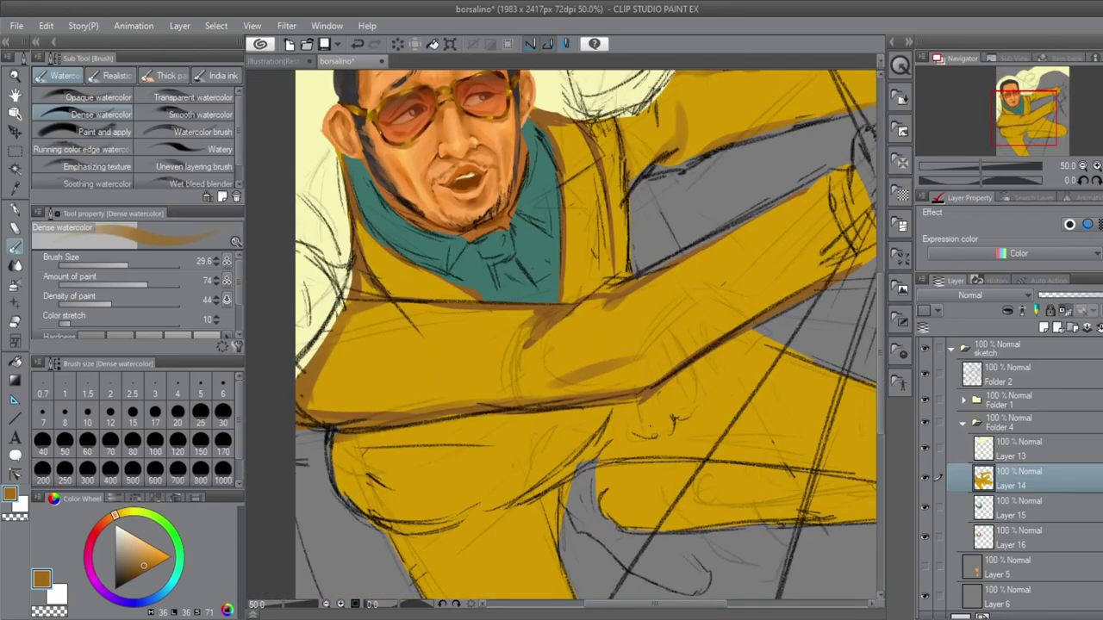
{"action": "key", "text": "p"}
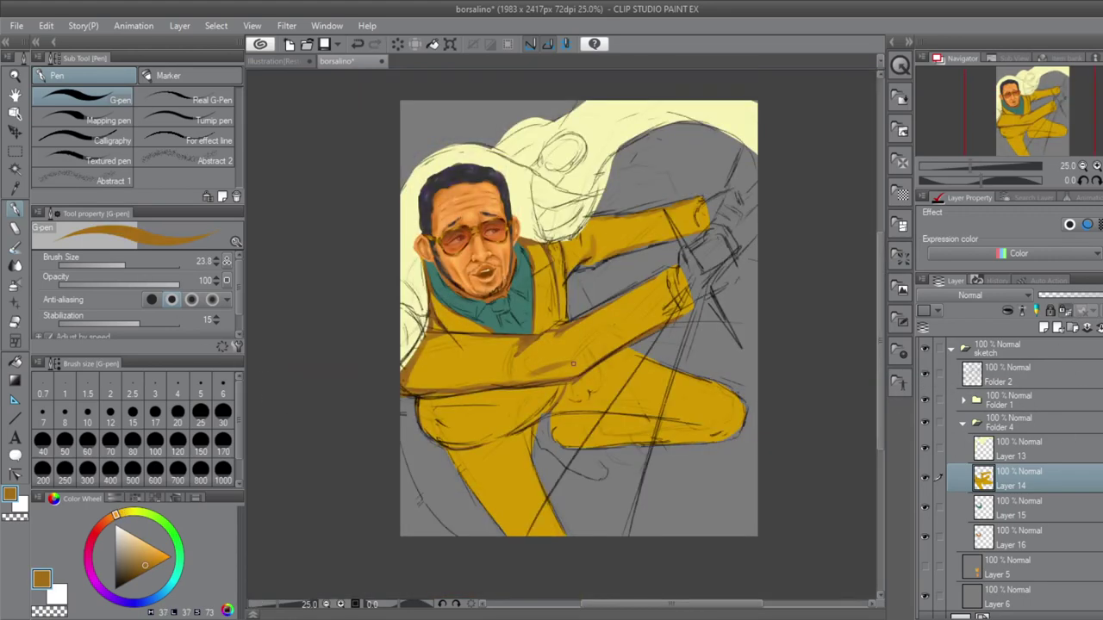
{"action": "key", "text": "ctrl+s"}
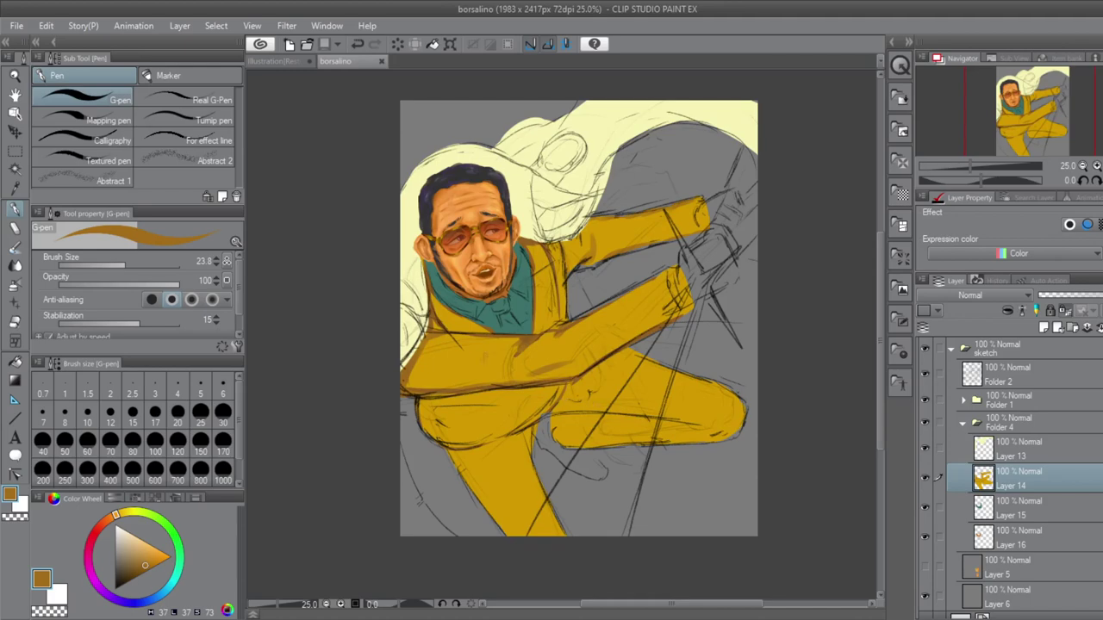
- Outline the jacket's hem in brown on Layer 14 with the G-pen at size 23.8, and undo the first front seam
{"action": "key", "text": "ctrl+plus"}
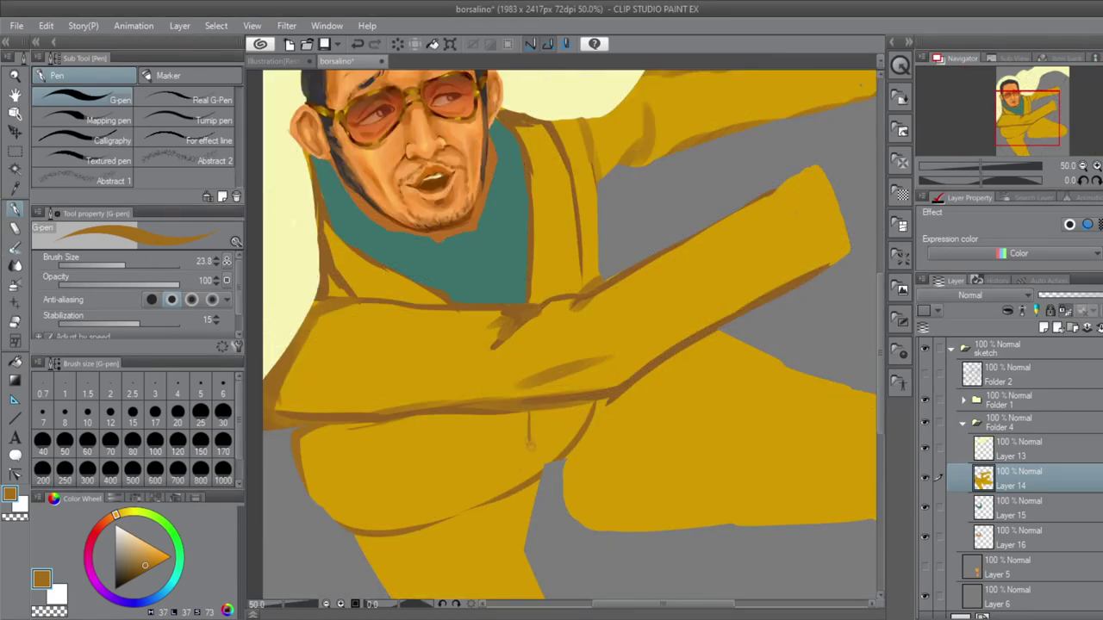
{"action": "left_click_drag", "start_coordinate": [551, 345], "coordinate": [659, 324]}
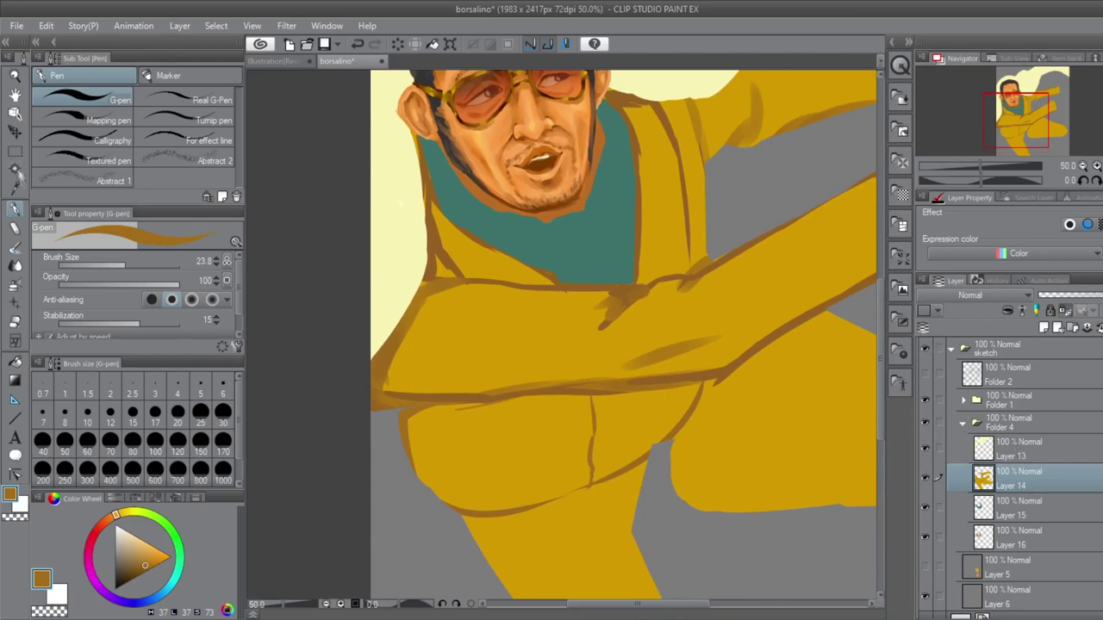
{"action": "key", "text": "w"}
{"action": "left_click", "coordinate": [517, 448]}
{"action": "key", "text": "p"}
{"action": "key", "text": "ctrl+z"}
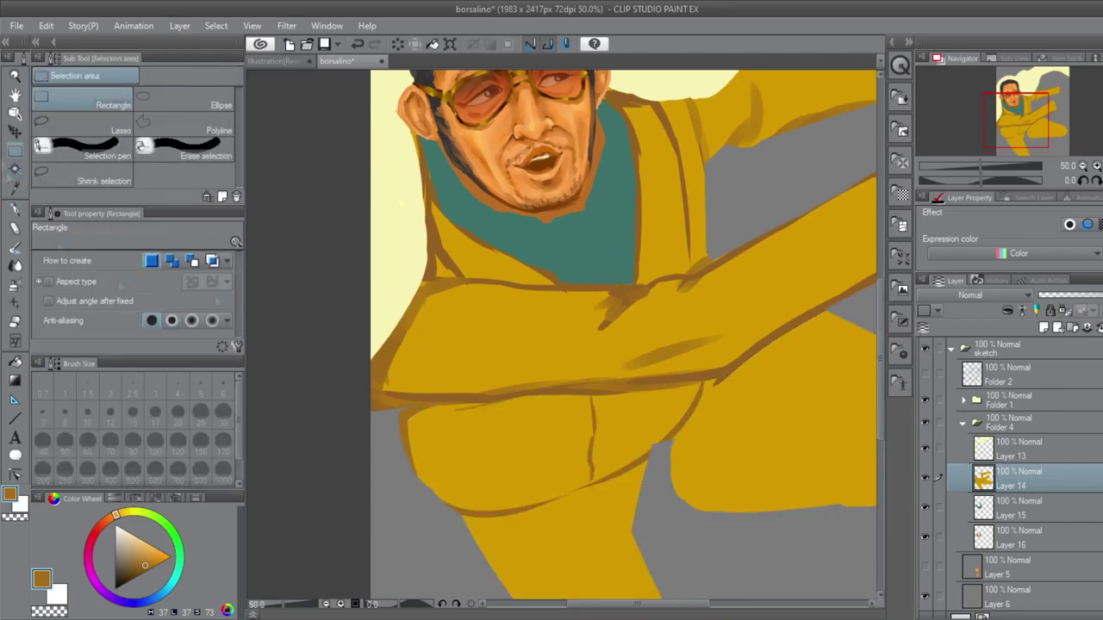
- Paint brown folds around the jacket's front seam below the sleeve with Dense watercolor at size 17.8
{"action": "key", "text": "b"}
{"action": "mouse_move", "coordinate": [513, 487]}
{"action": "left_mouse_down"}
{"action": "mouse_move", "coordinate": [608, 459]}
{"action": "mouse_move", "coordinate": [556, 448]}
{"action": "left_mouse_up"}
{"action": "key", "text": "bracketleft"}
{"action": "left_click_drag", "start_coordinate": [414, 435], "coordinate": [457, 496]}
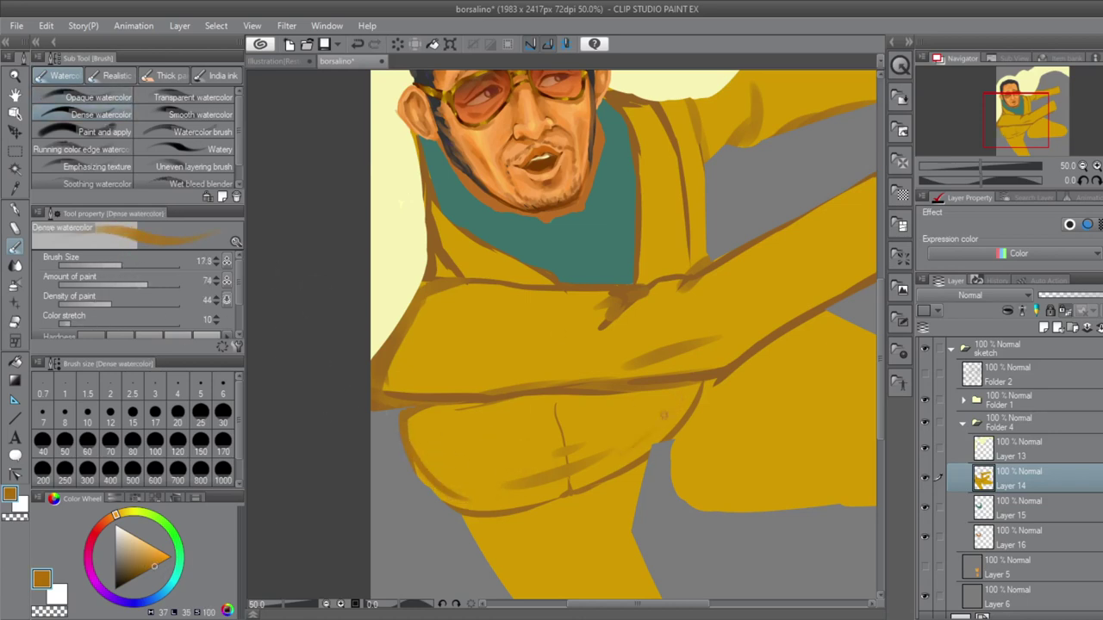
- Widen the inner edge of the standing leg in the sampled yellow with the G-pen at size 23.8
{"action": "key", "text": "p"}
{"action": "left_click", "coordinate": [620, 414], "text": "alt"}
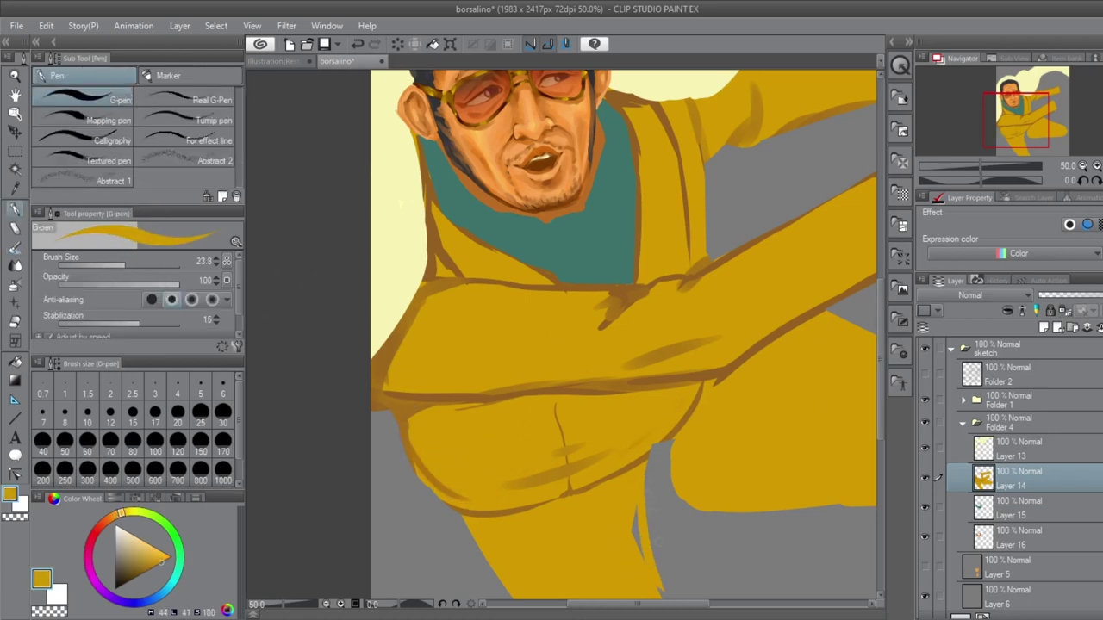
{"action": "scroll", "coordinate": [642, 360], "scroll_direction": "down", "scroll_amount": 3}
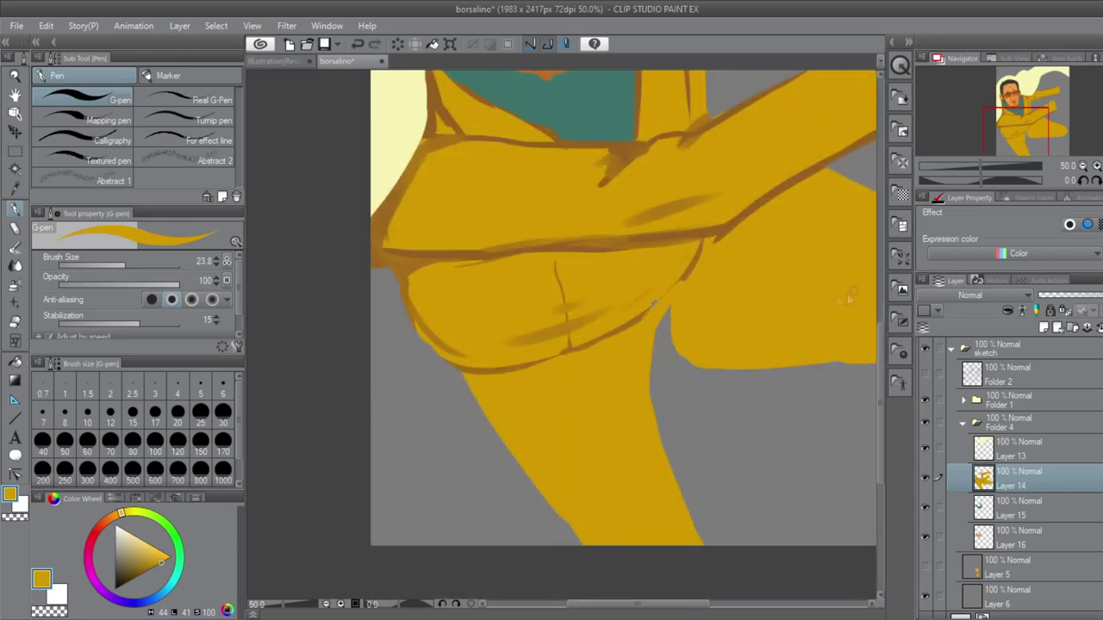
{"action": "scroll", "coordinate": [849, 297], "scroll_direction": "up", "scroll_amount": 5}
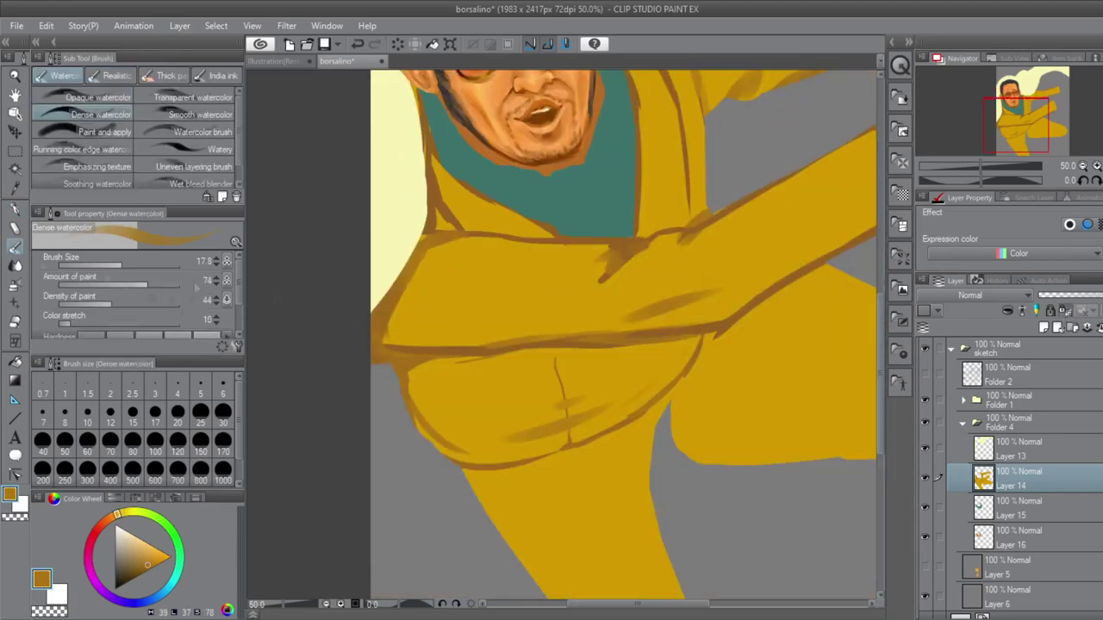
- Reshape the jacket's hem with the Hard eraser and shade it and the standing leg in brown with Dense watercolor at size 25.5
{"action": "left_click_drag", "start_coordinate": [472, 379], "coordinate": [559, 502]}
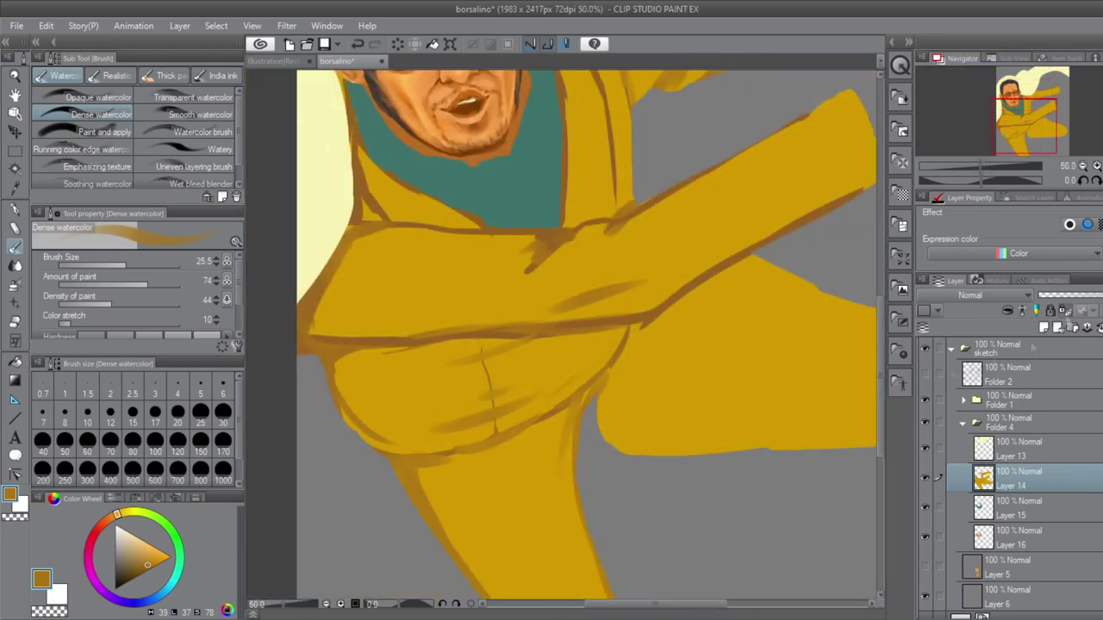
{"action": "key", "text": "e"}
{"action": "key", "text": "ctrl+0"}
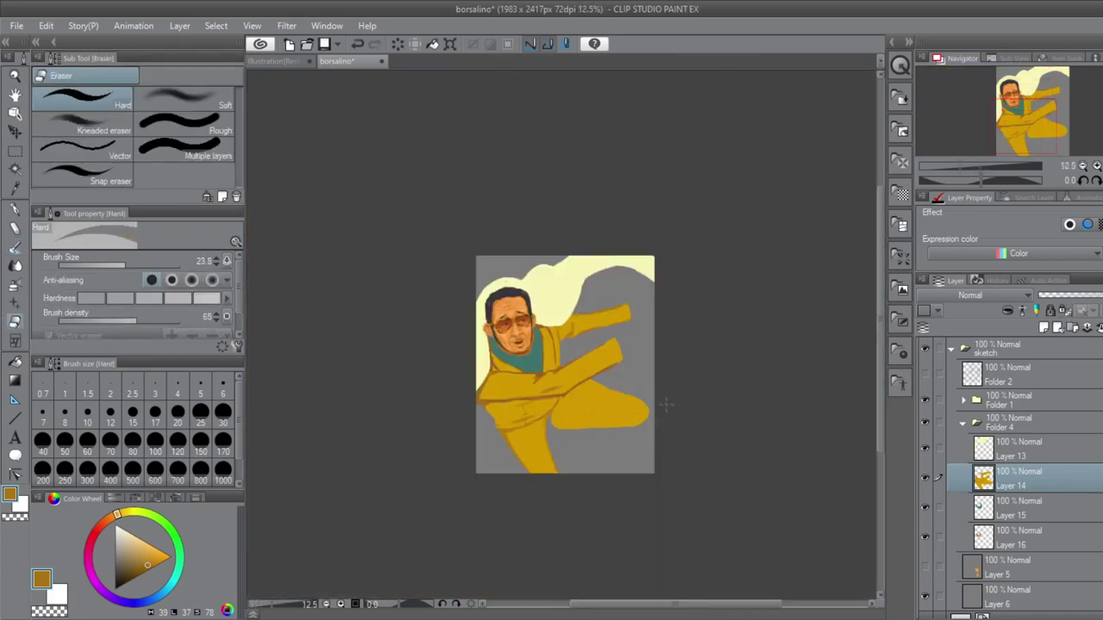
{"action": "scroll", "coordinate": [665, 399], "scroll_direction": "up", "scroll_amount": 4}
{"action": "key", "text": "b"}
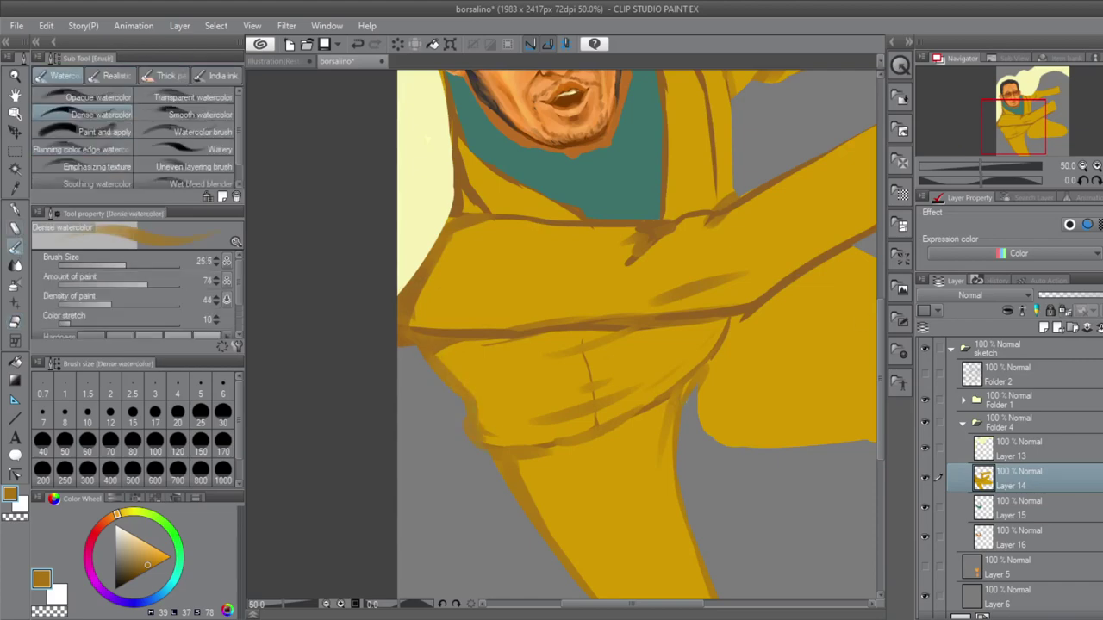
{"action": "scroll", "coordinate": [638, 334], "scroll_direction": "down", "scroll_amount": 3}
- Add soft brown shading to the jacket front and standing leg with MirjaHCreative Wrinkled Brush LongTip PS at size 32.3
{"action": "left_click", "coordinate": [82, 181]}
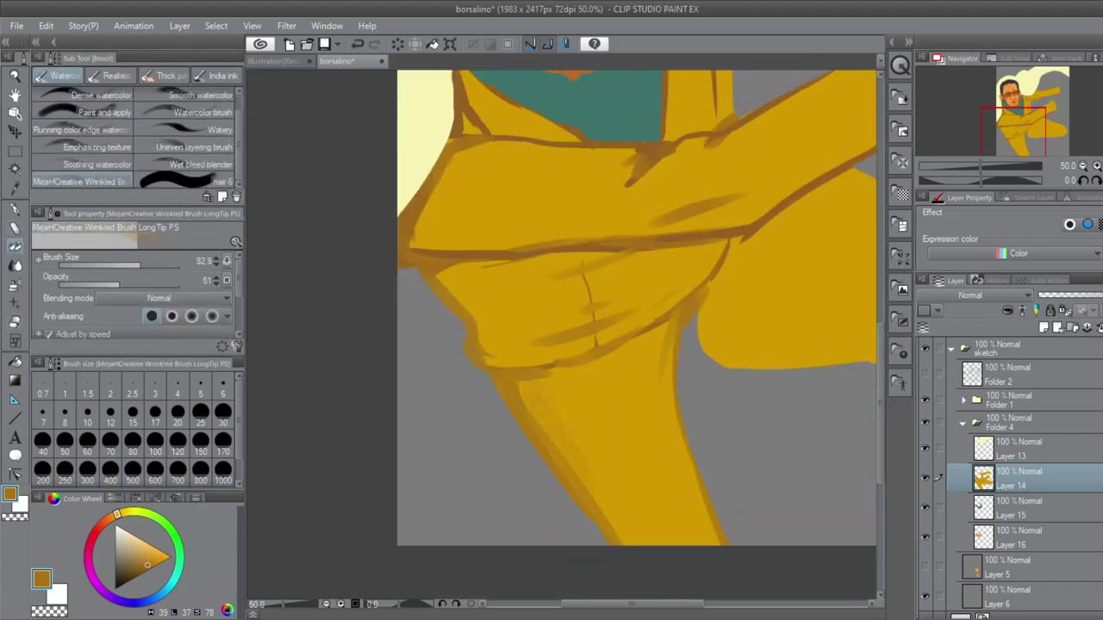
{"action": "scroll", "coordinate": [638, 335], "scroll_direction": "up", "scroll_amount": 5}
{"action": "key", "text": "bracketleft"}
{"action": "left_click_drag", "start_coordinate": [546, 230], "coordinate": [465, 309]}
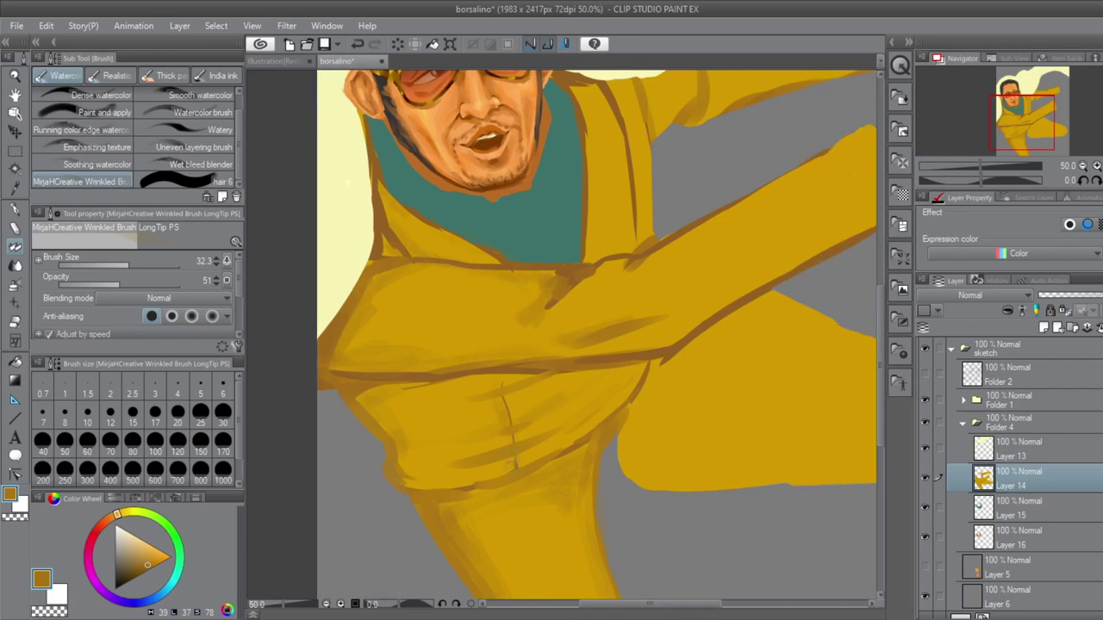
- Build up brown fold shading along the front sleeve, chest and rear sleeve with the MirjaHCreative Wrinkled Brush LongTip PS
{"action": "left_click_drag", "start_coordinate": [652, 405], "coordinate": [710, 390]}
{"action": "left_click_drag", "start_coordinate": [603, 345], "coordinate": [478, 345]}
{"action": "left_click_drag", "start_coordinate": [567, 312], "coordinate": [733, 225]}
{"action": "left_click_drag", "start_coordinate": [517, 393], "coordinate": [741, 214]}
{"action": "key", "text": "bracketright"}
{"action": "left_click_drag", "start_coordinate": [629, 120], "coordinate": [776, 86]}
{"action": "left_click_drag", "start_coordinate": [689, 151], "coordinate": [797, 121]}
{"action": "mouse_move", "coordinate": [474, 303]}
{"action": "left_mouse_down"}
{"action": "mouse_move", "coordinate": [474, 217]}
{"action": "mouse_move", "coordinate": [543, 327]}
{"action": "mouse_move", "coordinate": [606, 338]}
{"action": "left_mouse_up"}
- Darken the edges of the standing leg, jacket hem and coat creases in deep brown with Dense watercolor
{"action": "key", "text": "p"}
{"action": "scroll", "coordinate": [582, 335], "scroll_direction": "down", "scroll_amount": 5}
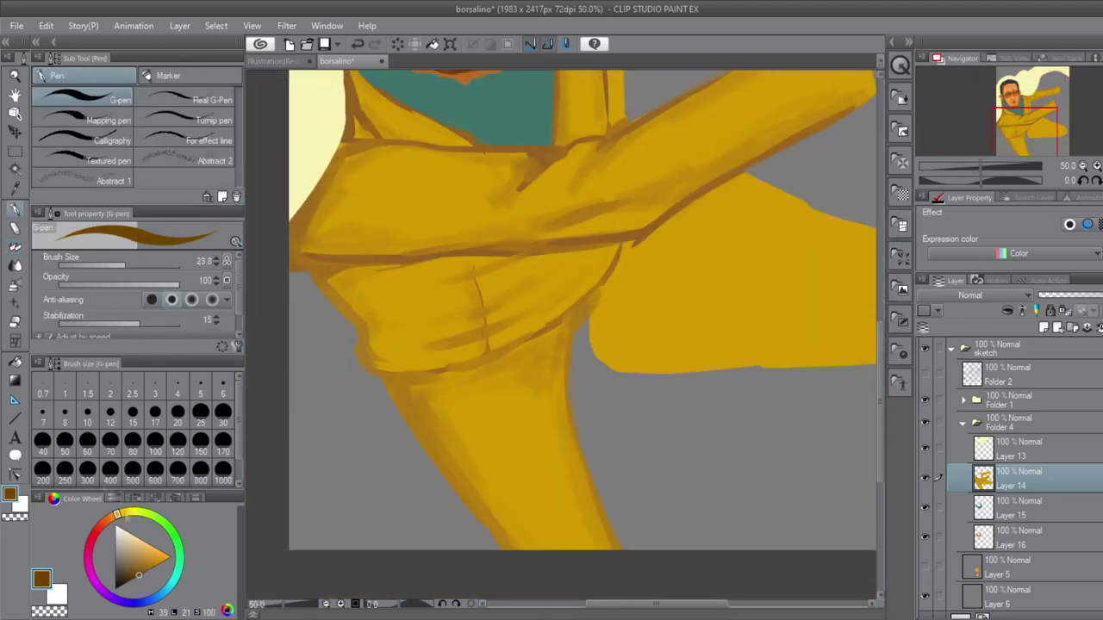
{"action": "key", "text": "b"}
{"action": "left_click_drag", "start_coordinate": [395, 398], "coordinate": [515, 552]}
{"action": "mouse_move", "coordinate": [297, 262]}
{"action": "left_mouse_down"}
{"action": "mouse_move", "coordinate": [381, 378]}
{"action": "mouse_move", "coordinate": [448, 398]}
{"action": "left_mouse_up"}
{"action": "left_click_drag", "start_coordinate": [516, 348], "coordinate": [593, 284]}
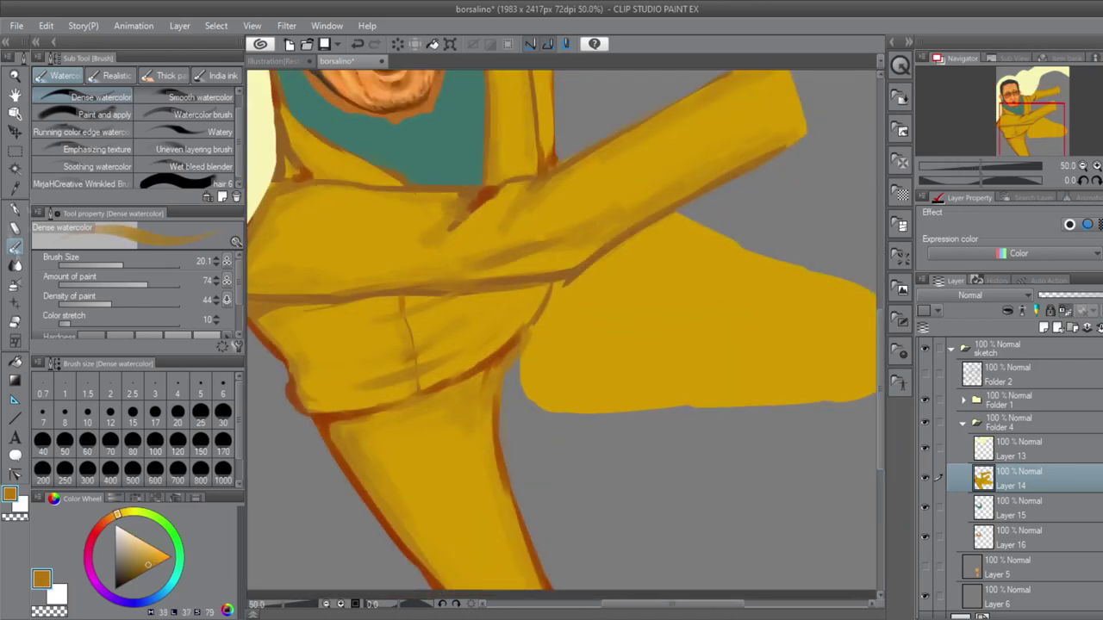
- Shade the raised leg's long inner crease in brown with the G-pen and Dense watercolor at size 58.2, and save the file
{"action": "left_click", "coordinate": [82, 182]}
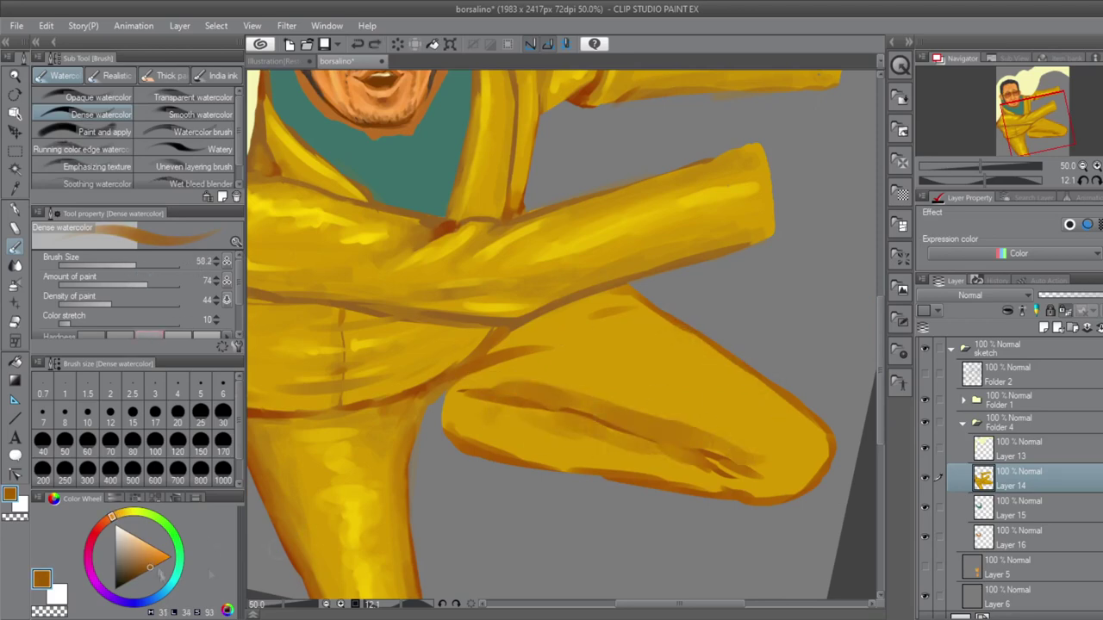
{"action": "key", "text": "p"}
{"action": "key", "text": "b"}
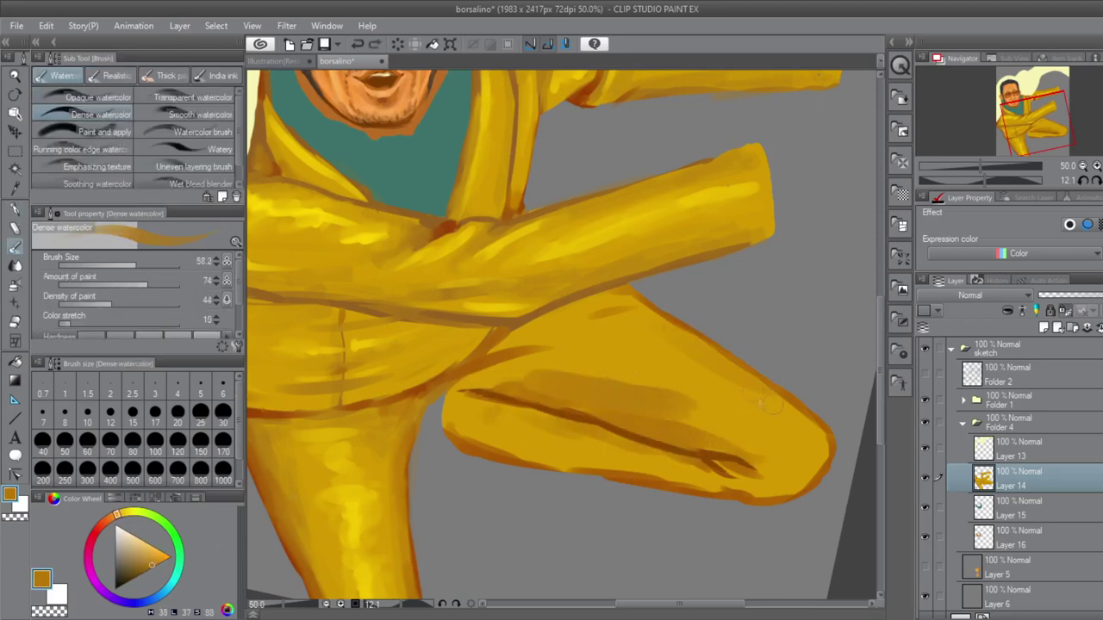
{"action": "scroll", "coordinate": [612, 438], "scroll_direction": "down", "scroll_amount": 1}
{"action": "key", "text": "ctrl+s"}
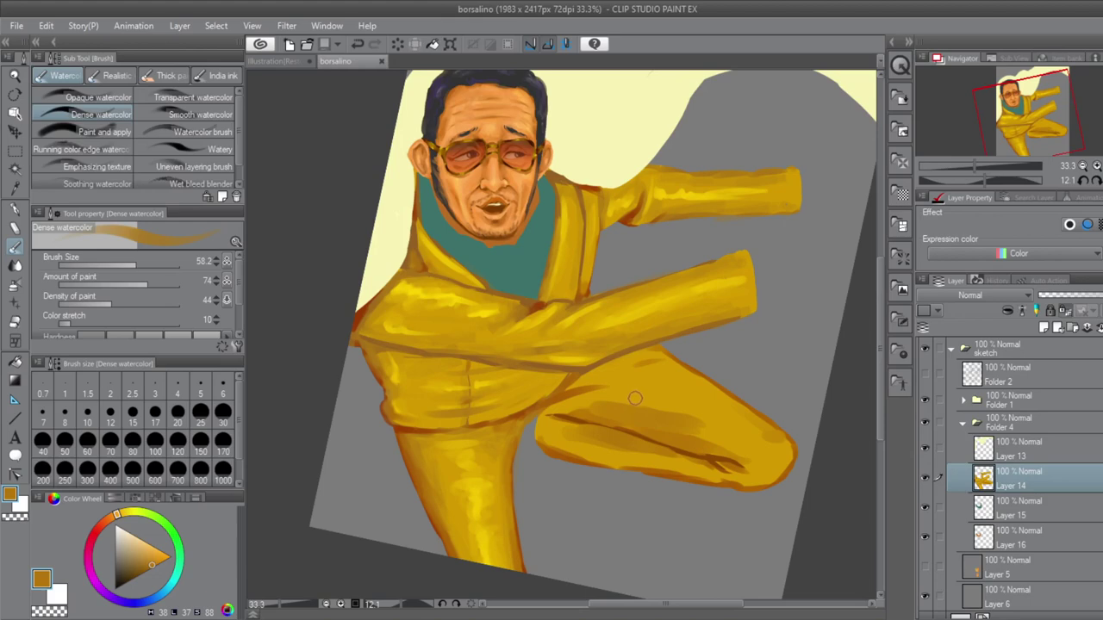
- Paint bright yellow highlights on the raised leg's thigh, knee and shin with Dense watercolor, and soften them with Blend at size 38.5
{"action": "scroll", "coordinate": [644, 400], "scroll_direction": "up", "scroll_amount": 1}
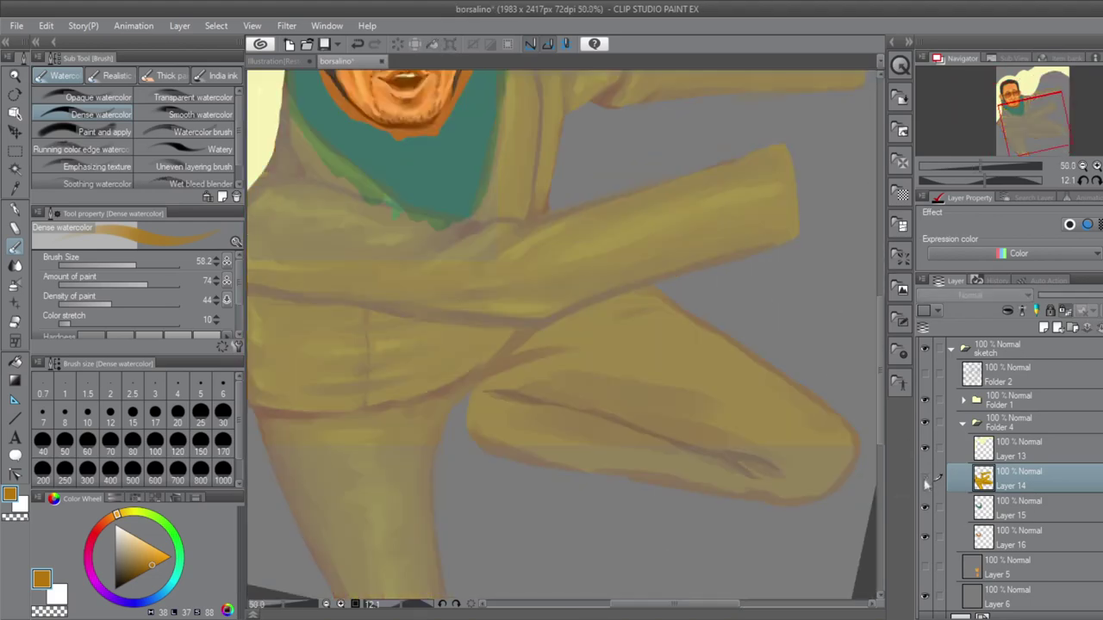
{"action": "left_click", "coordinate": [603, 301], "text": "alt"}
{"action": "left_click_drag", "start_coordinate": [621, 328], "coordinate": [836, 441]}
{"action": "mouse_move", "coordinate": [517, 435]}
{"action": "left_mouse_down"}
{"action": "mouse_move", "coordinate": [832, 452]}
{"action": "mouse_move", "coordinate": [690, 481]}
{"action": "left_mouse_up"}
{"action": "left_click_drag", "start_coordinate": [483, 415], "coordinate": [510, 433]}
{"action": "key", "text": "j"}
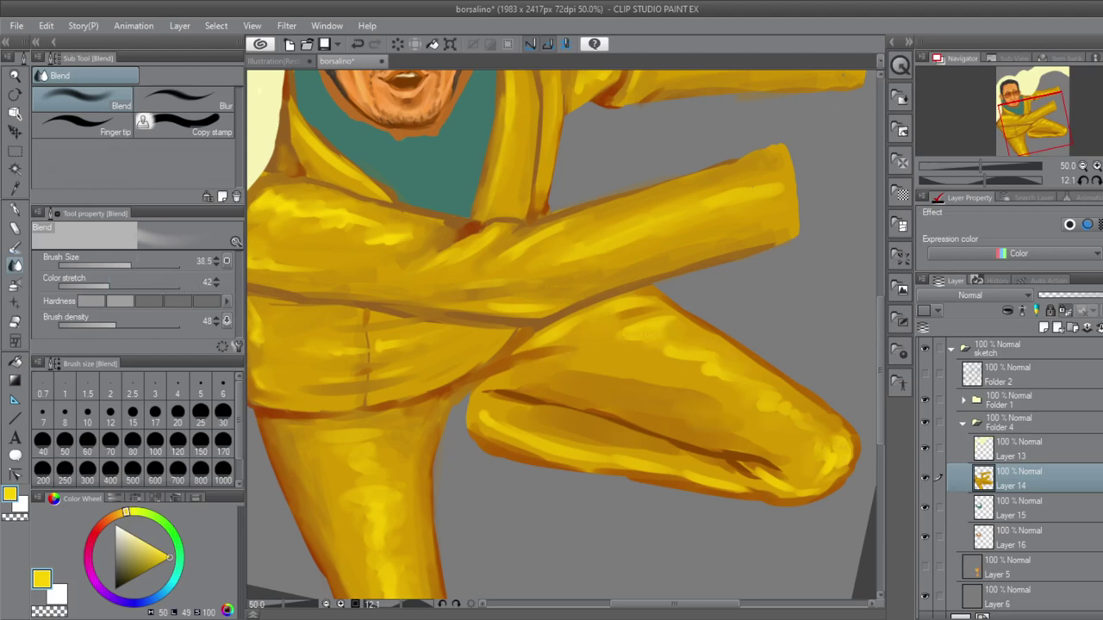
- Refine the shading where the raised leg meets the jacket hem with Dense watercolor and Blend at size 38.5, and save the file
{"action": "scroll", "coordinate": [745, 495], "scroll_direction": "down", "scroll_amount": 2}
{"action": "scroll", "coordinate": [612, 466], "scroll_direction": "up", "scroll_amount": 2}
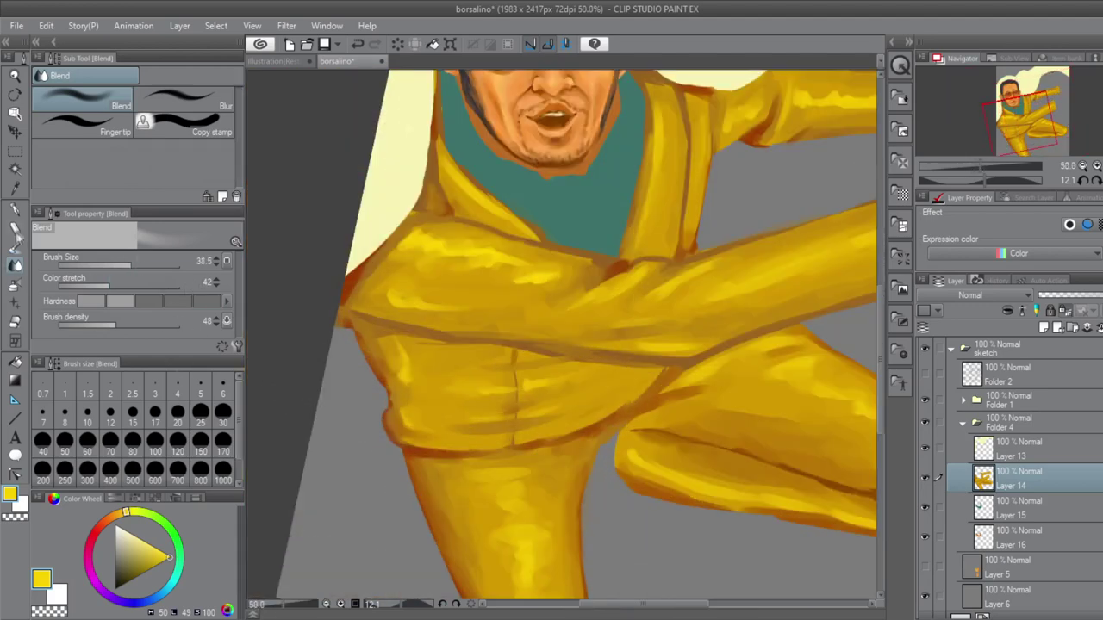
{"action": "key", "text": "b"}
{"action": "mouse_move", "coordinate": [612, 466]}
{"action": "left_mouse_down"}
{"action": "mouse_move", "coordinate": [474, 388]}
{"action": "mouse_move", "coordinate": [603, 384]}
{"action": "mouse_move", "coordinate": [673, 423]}
{"action": "left_mouse_up"}
{"action": "left_click", "coordinate": [610, 347], "text": "alt"}
{"action": "key", "text": "j"}
{"action": "scroll", "coordinate": [628, 496], "scroll_direction": "down", "scroll_amount": 2}
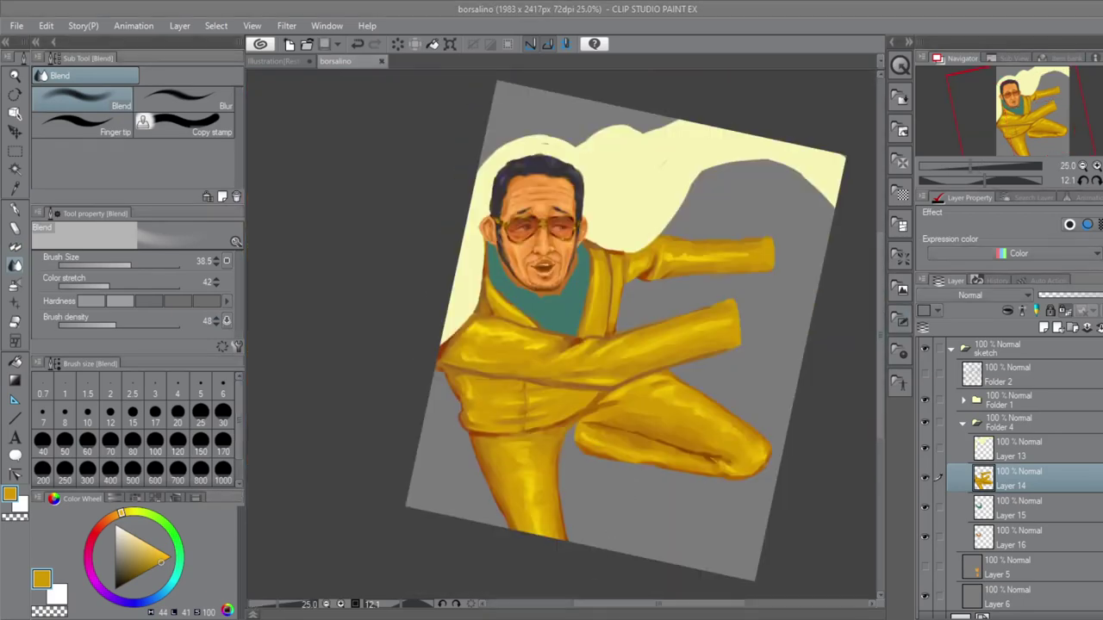
- Add a new layer above Layer 14 and paint light yellow vertical stripes on the jacket front with the G-pen at size 27
{"action": "scroll", "coordinate": [616, 422], "scroll_direction": "up", "scroll_amount": 2}
{"action": "key", "text": "p"}
{"action": "key", "text": "ctrl+shift+n"}
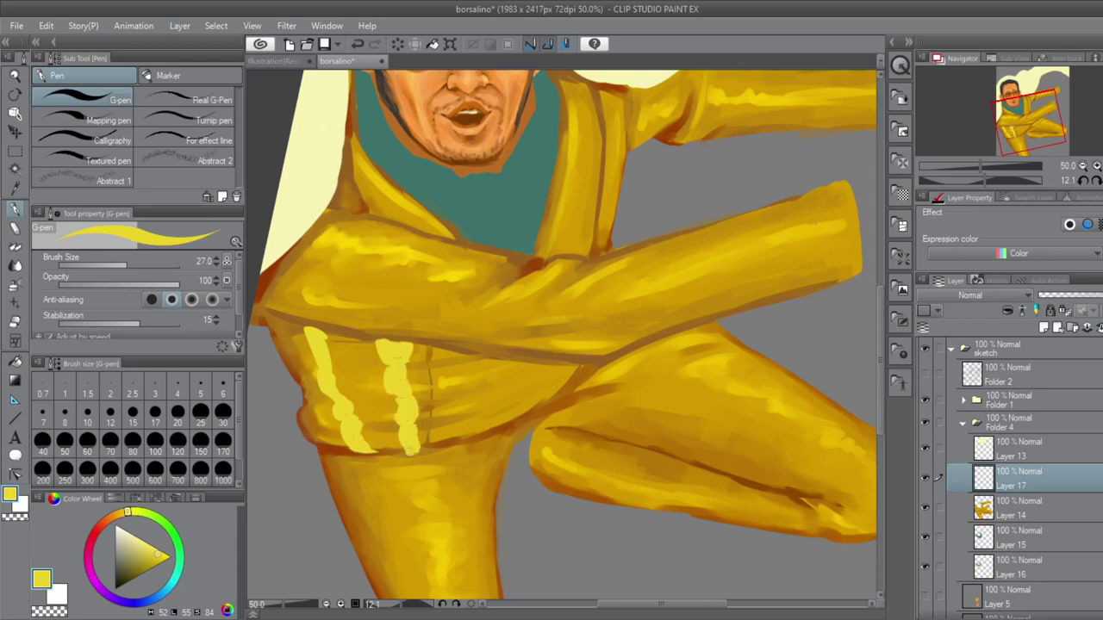
{"action": "scroll", "coordinate": [370, 301], "scroll_direction": "up", "scroll_amount": 1}
{"action": "left_click_drag", "start_coordinate": [506, 412], "coordinate": [524, 469]}
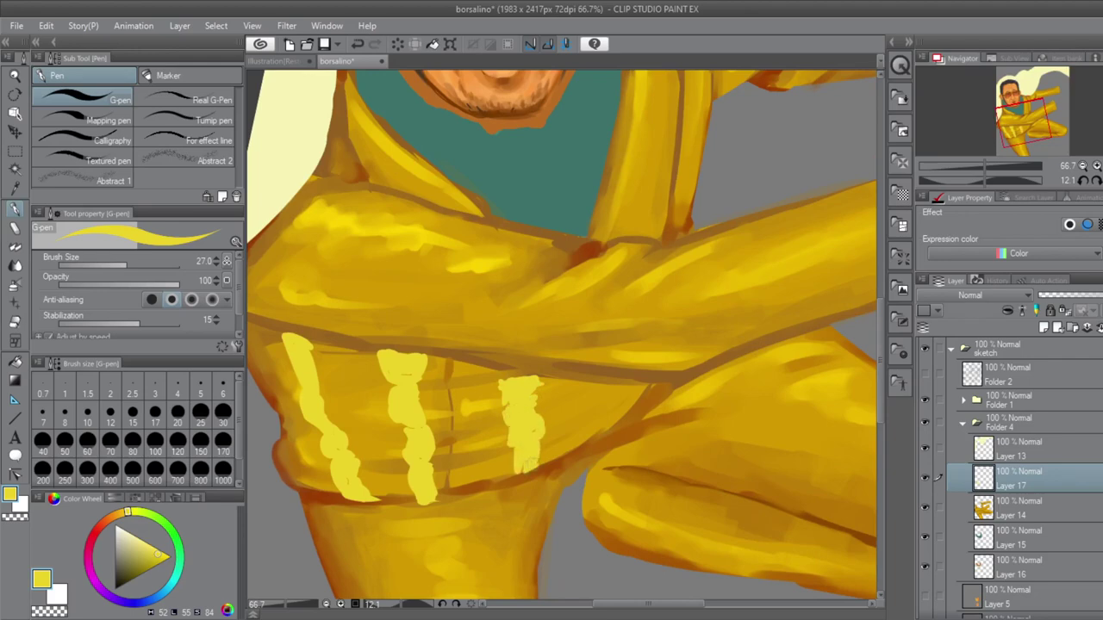
{"action": "scroll", "coordinate": [506, 344], "scroll_direction": "down", "scroll_amount": 1}
{"action": "left_click_drag", "start_coordinate": [437, 366], "coordinate": [487, 551]}
{"action": "key", "text": "ctrl+z"}
{"action": "left_click_drag", "start_coordinate": [437, 366], "coordinate": [506, 569]}
{"action": "key", "text": "ctrl+z"}
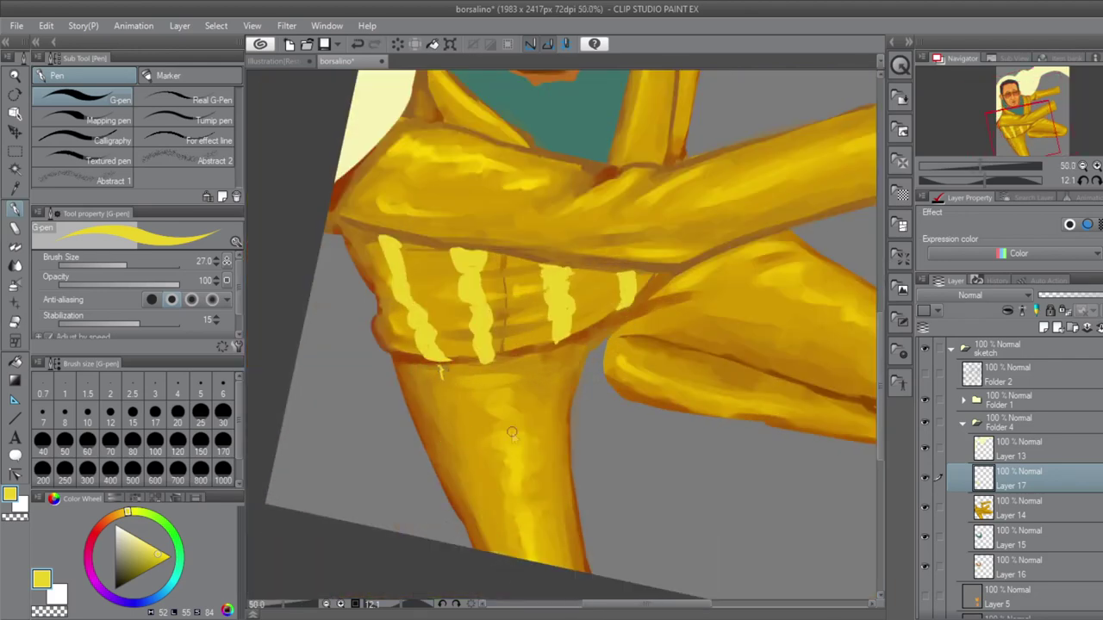
- Paint two long light yellow stripes down the standing leg on Layer 17 with the G-pen at size 27
{"action": "left_click_drag", "start_coordinate": [437, 366], "coordinate": [502, 556]}
{"action": "left_click_drag", "start_coordinate": [434, 363], "coordinate": [493, 553]}
{"action": "left_click_drag", "start_coordinate": [521, 355], "coordinate": [564, 569]}
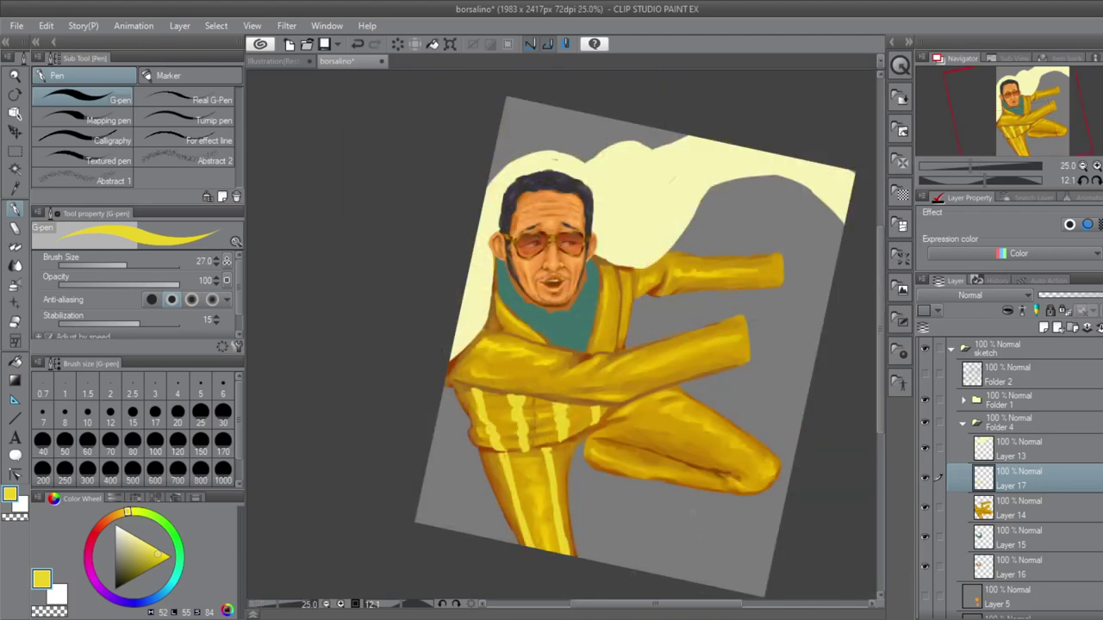
- Paint light yellow stripes along the bent leg, the front sleeve and the jacket lapels with the G-pen
{"action": "scroll", "coordinate": [564, 569], "scroll_direction": "down", "scroll_amount": 2}
{"action": "scroll", "coordinate": [461, 493], "scroll_direction": "up", "scroll_amount": 2}
{"action": "scroll", "coordinate": [461, 493], "scroll_direction": "down", "scroll_amount": 1}
{"action": "left_click_drag", "start_coordinate": [481, 374], "coordinate": [561, 464]}
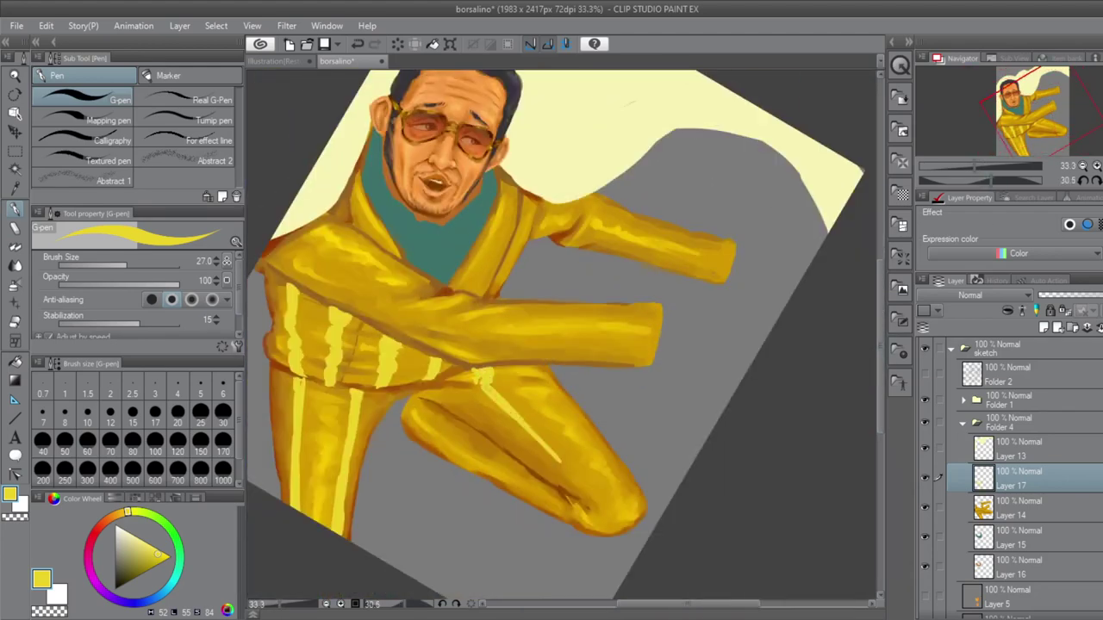
{"action": "scroll", "coordinate": [586, 501], "scroll_direction": "up", "scroll_amount": 1}
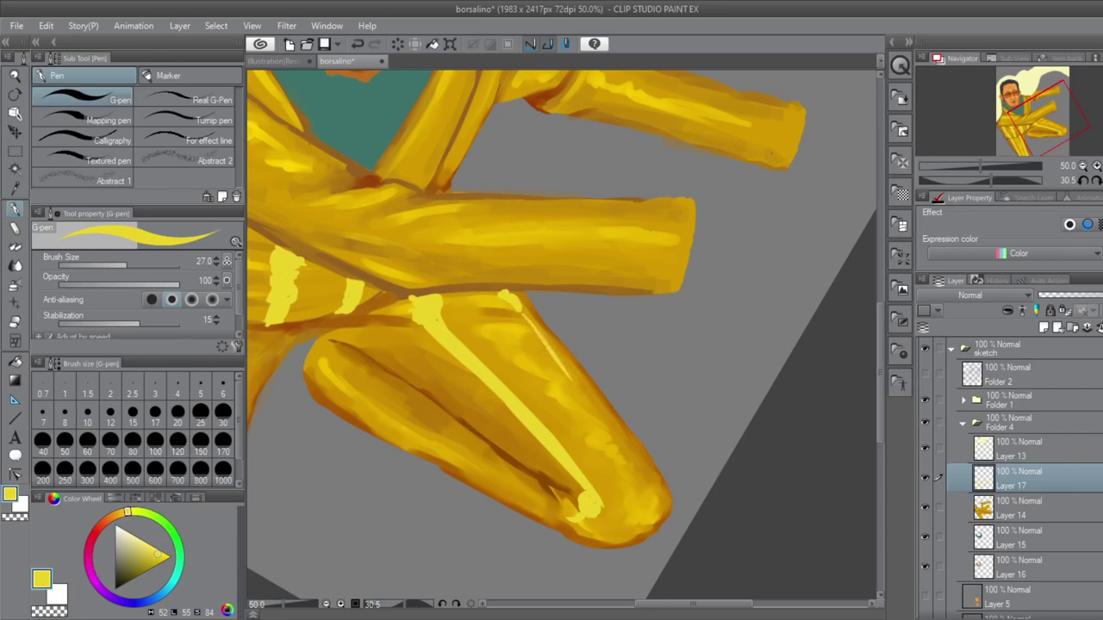
{"action": "left_click_drag", "start_coordinate": [524, 314], "coordinate": [673, 506]}
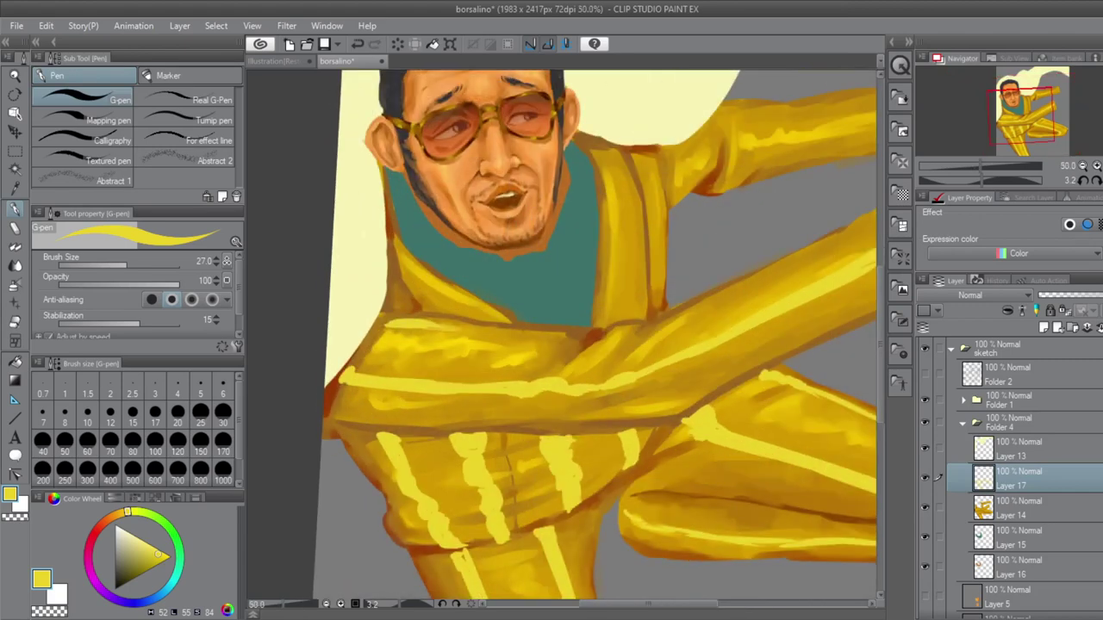
{"action": "mouse_move", "coordinate": [426, 336]}
{"action": "left_mouse_down"}
{"action": "mouse_move", "coordinate": [575, 327]}
{"action": "mouse_move", "coordinate": [591, 341]}
{"action": "left_mouse_up"}
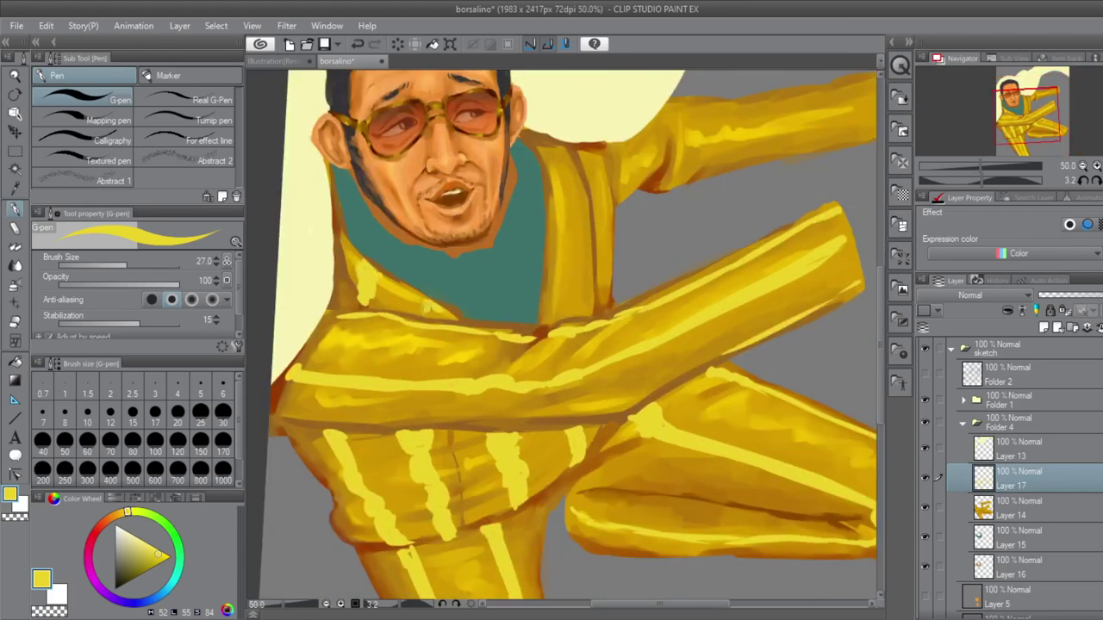
{"action": "left_click_drag", "start_coordinate": [549, 256], "coordinate": [593, 267]}
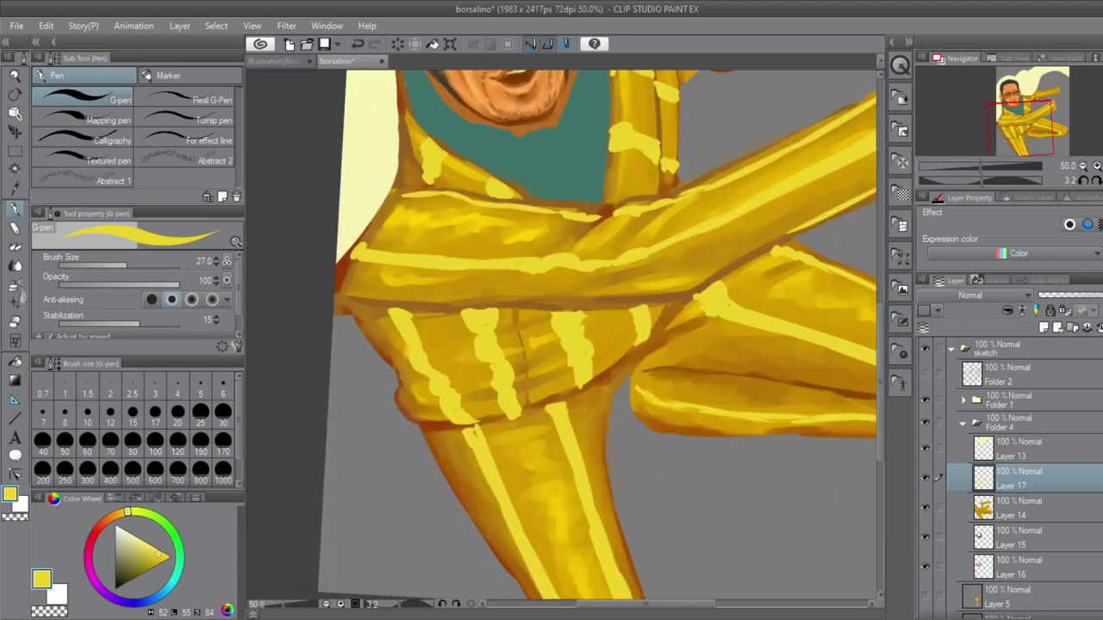
- Thin the torso stripes with the hard eraser and add light yellow stripes to the rear outstretched sleeve
{"action": "key", "text": "e"}
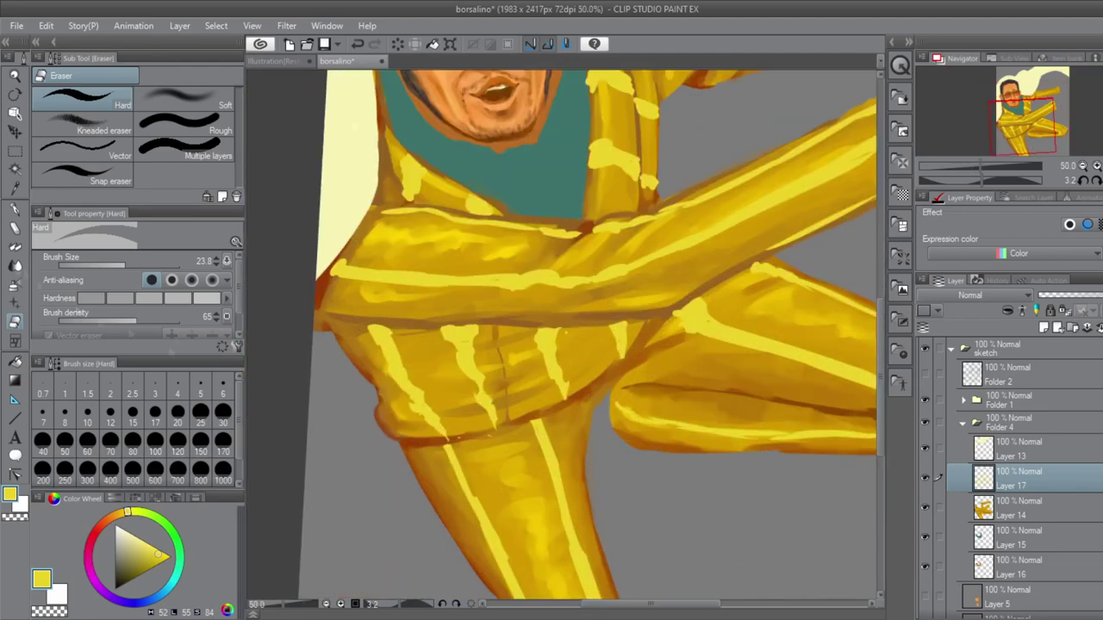
{"action": "key", "text": "p"}
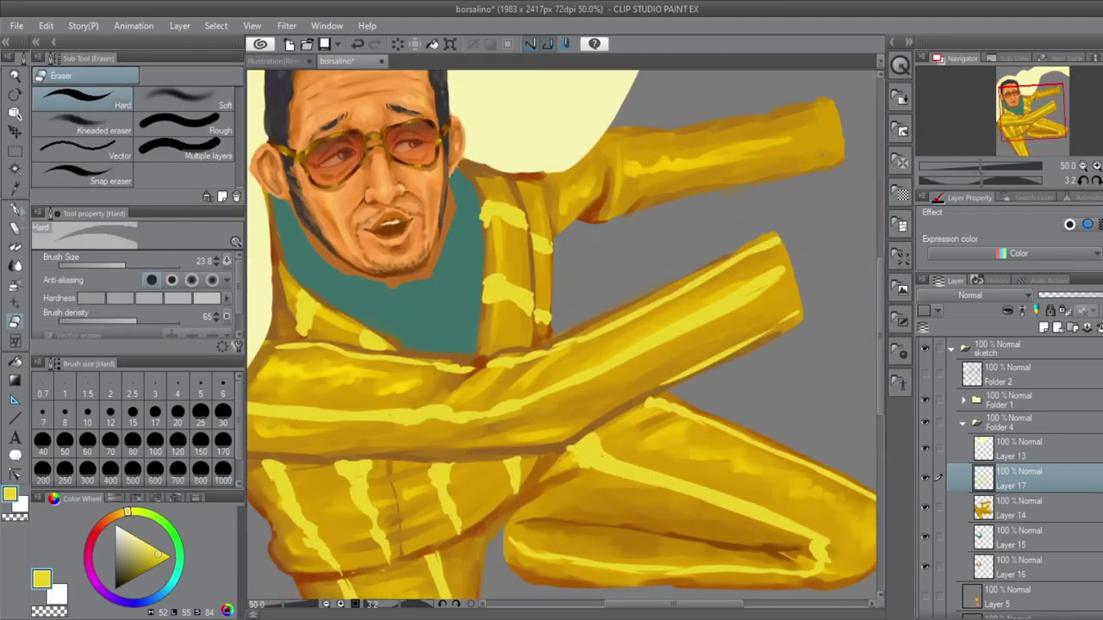
{"action": "key", "text": "p"}
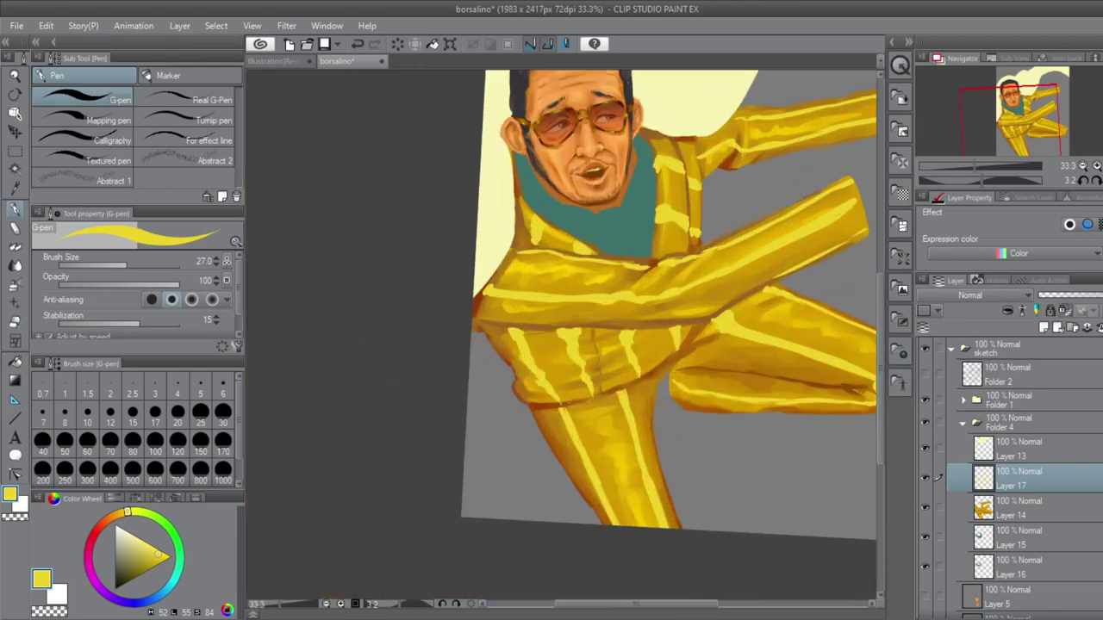
- Shade the torso and leg stripes with ochre tones and outline the torso stripes with thin brown G-pen lines
{"action": "key", "text": "b"}
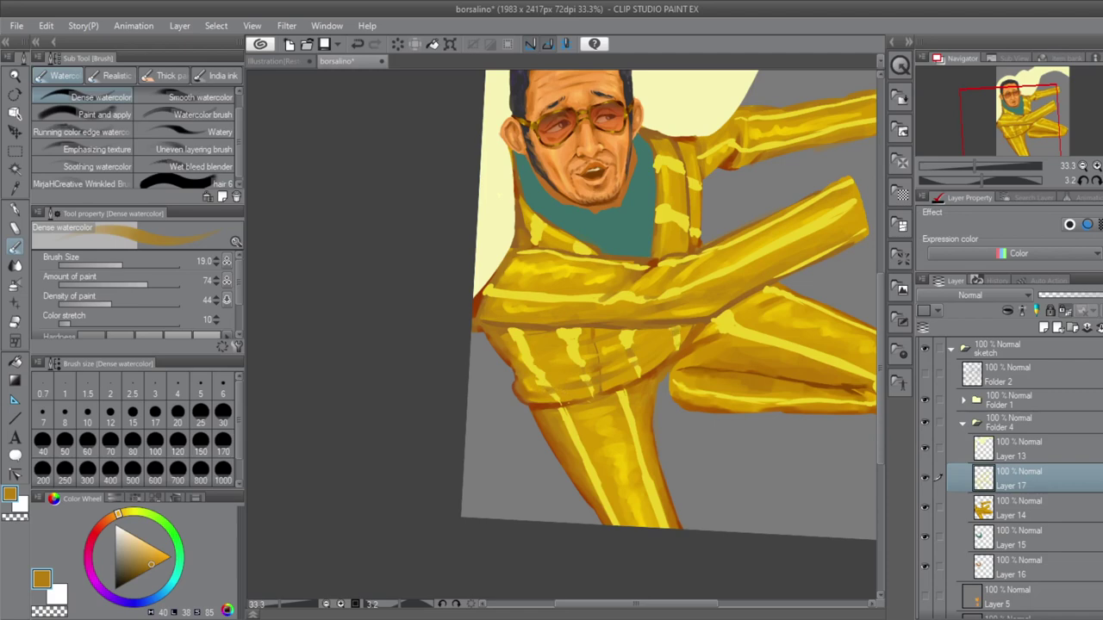
{"action": "key", "text": "b"}
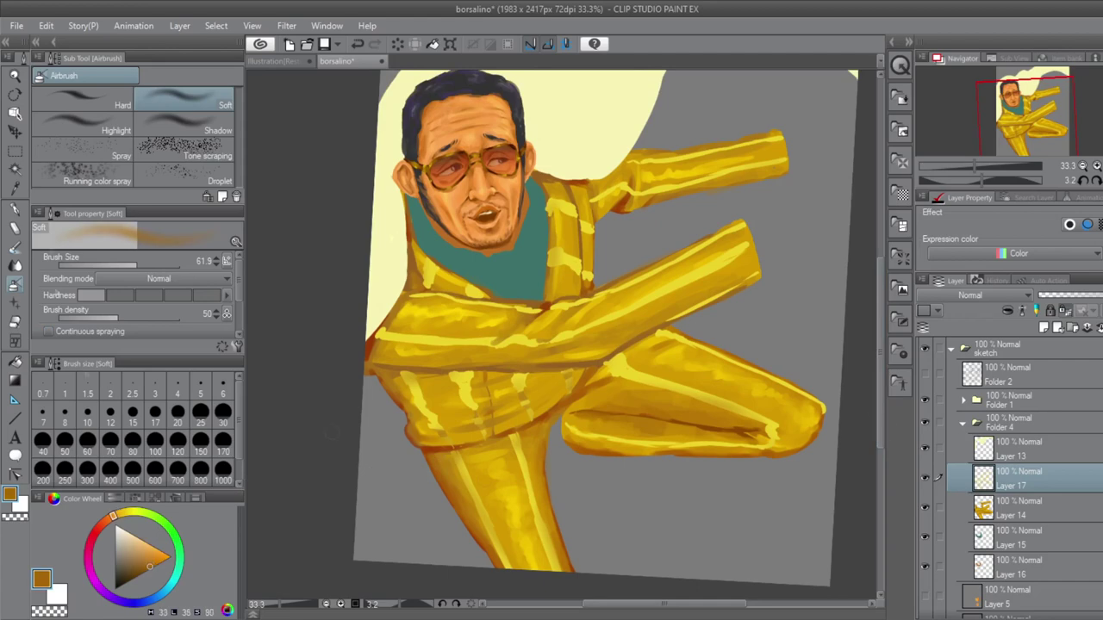
{"action": "key", "text": "p"}
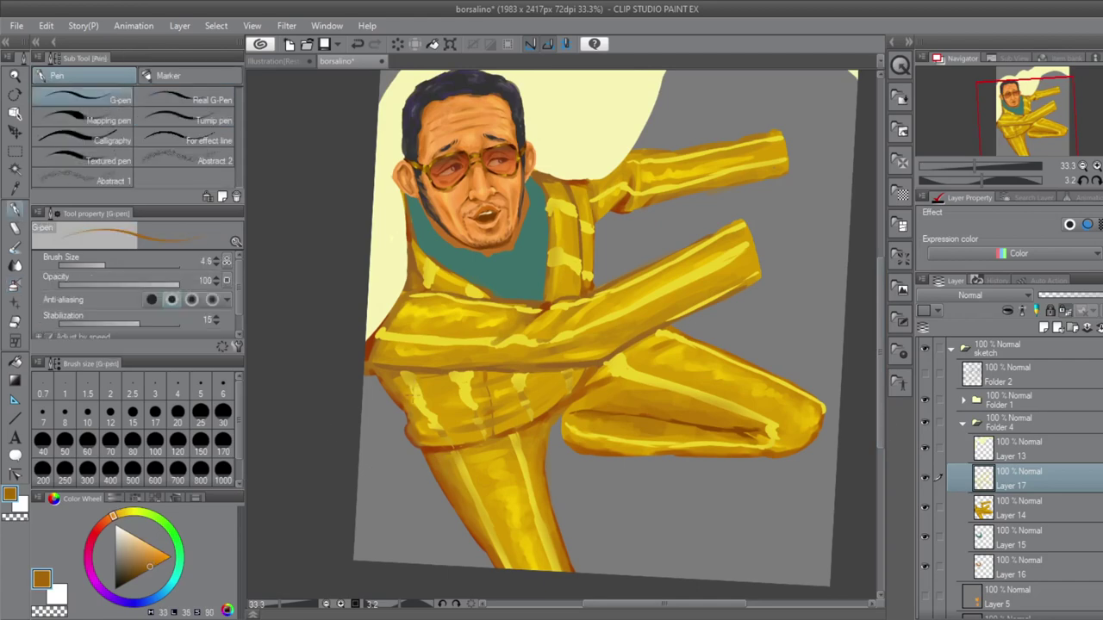
{"action": "key", "text": "ctrl+plus"}
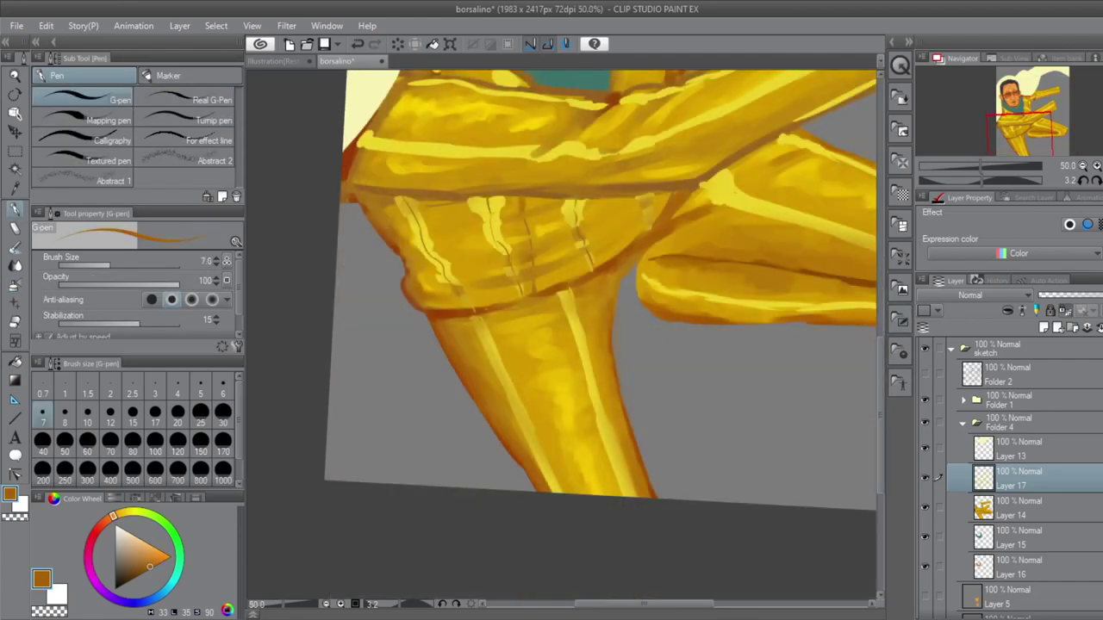
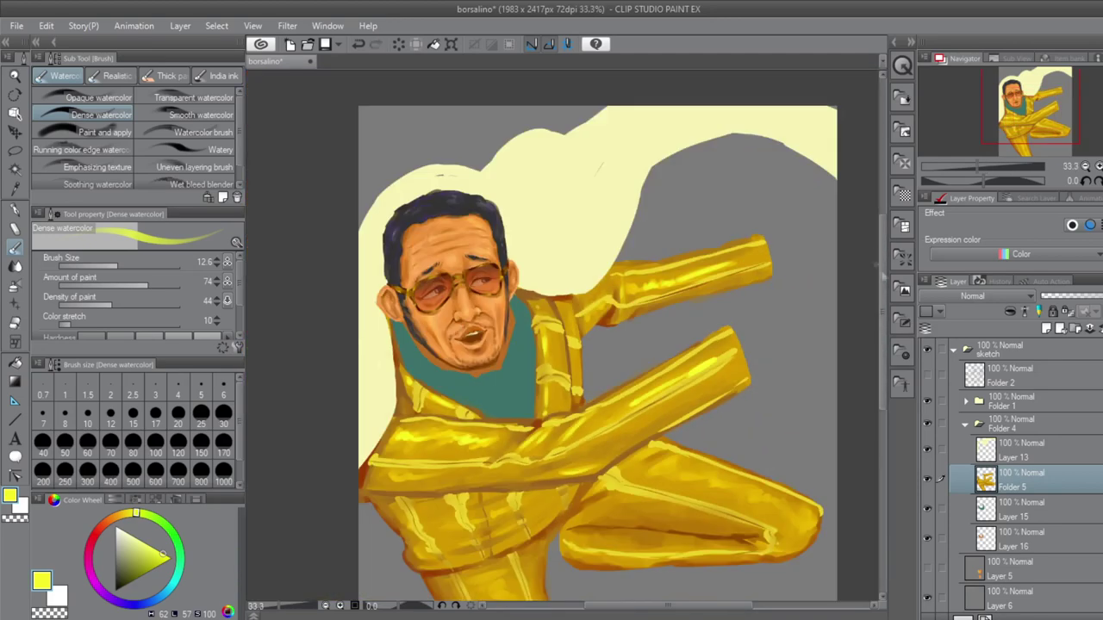
- Shade the edges and folds of the teal shirt collar on Layer 15 in dark blue-teal with Dense watercolor, and blend it
{"action": "scroll", "coordinate": [597, 336], "scroll_direction": "down", "scroll_amount": 3}
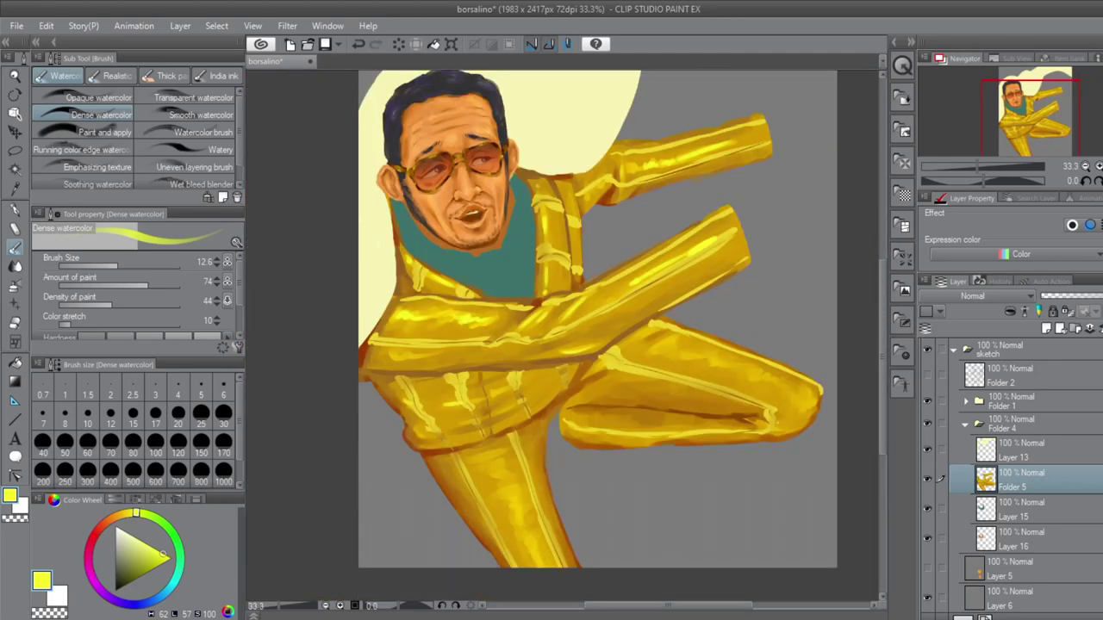
{"action": "key", "text": "j"}
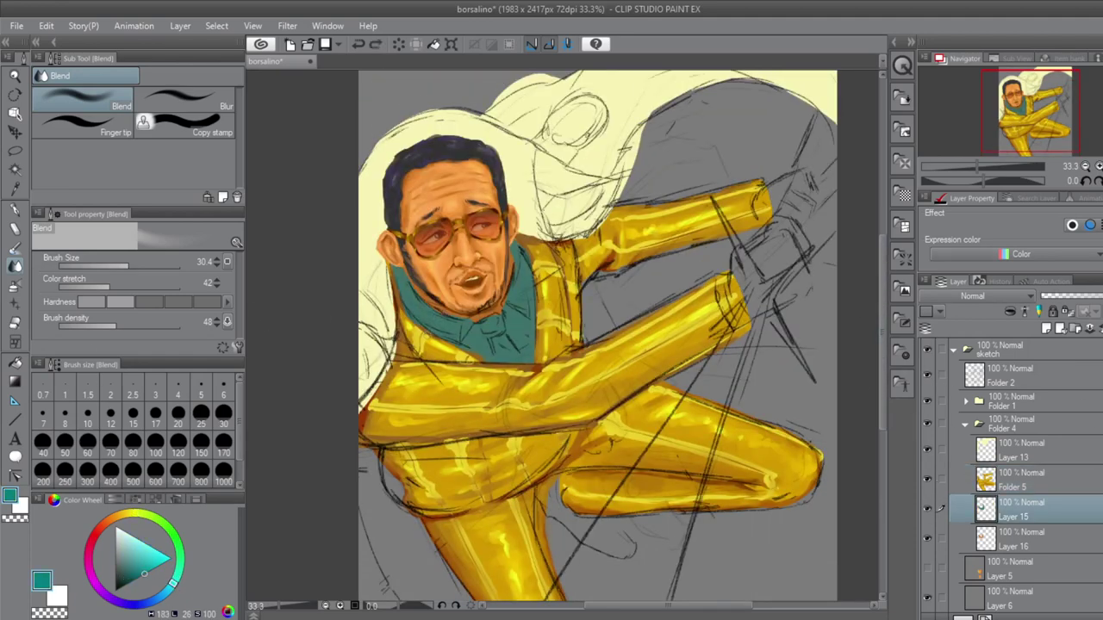
{"action": "key", "text": "ctrl+plus"}
{"action": "key", "text": "b"}
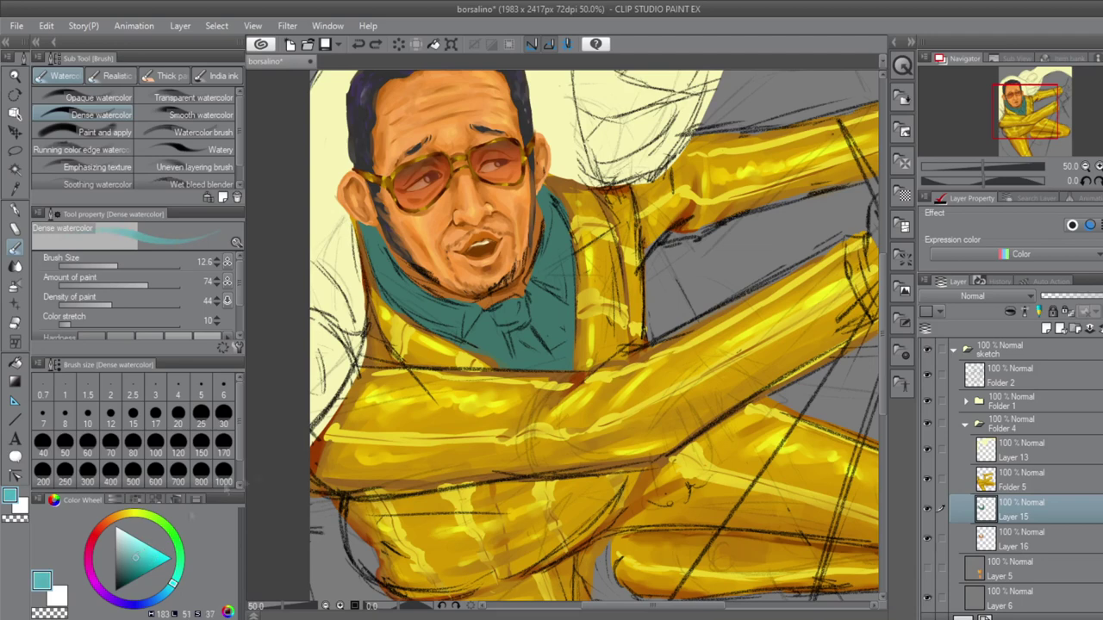
{"action": "left_click_drag", "start_coordinate": [134, 560], "coordinate": [128, 571]}
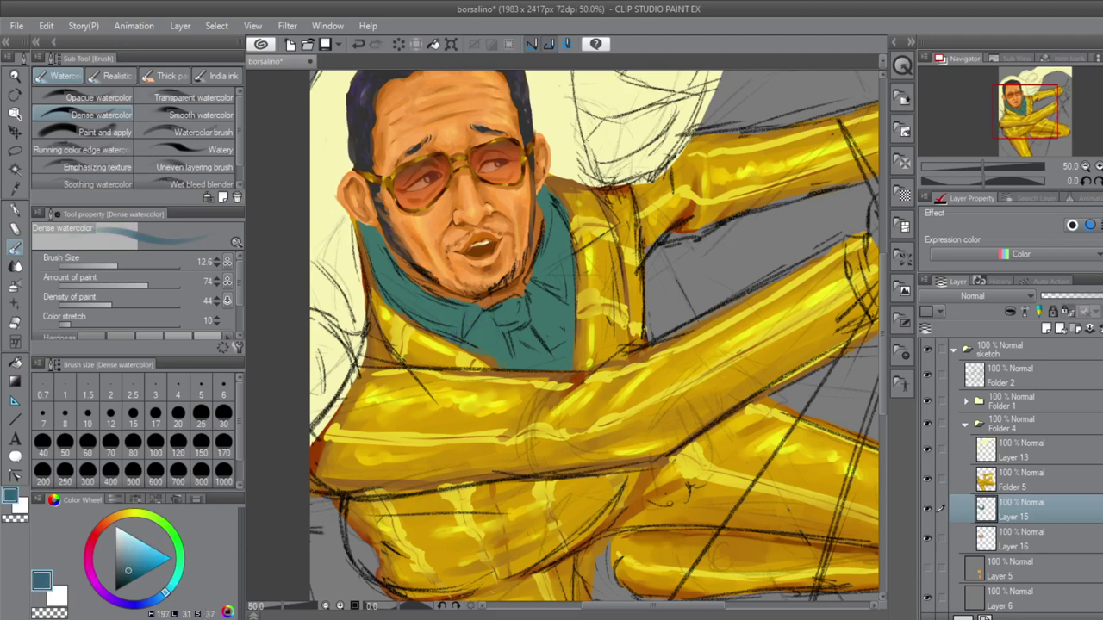
{"action": "key", "text": "ctrl+period"}
{"action": "key", "text": "ctrl+plus"}
{"action": "key", "text": "ctrl+plus"}
{"action": "mouse_move", "coordinate": [310, 189]}
{"action": "left_mouse_down"}
{"action": "mouse_move", "coordinate": [474, 405]}
{"action": "mouse_move", "coordinate": [551, 353]}
{"action": "mouse_move", "coordinate": [598, 461]}
{"action": "left_mouse_up"}
{"action": "left_click_drag", "start_coordinate": [633, 321], "coordinate": [732, 300]}
{"action": "mouse_move", "coordinate": [672, 125]}
{"action": "left_mouse_down"}
{"action": "mouse_move", "coordinate": [645, 293]}
{"action": "mouse_move", "coordinate": [733, 310]}
{"action": "mouse_move", "coordinate": [595, 461]}
{"action": "left_mouse_up"}
{"action": "left_click_drag", "start_coordinate": [545, 343], "coordinate": [540, 381]}
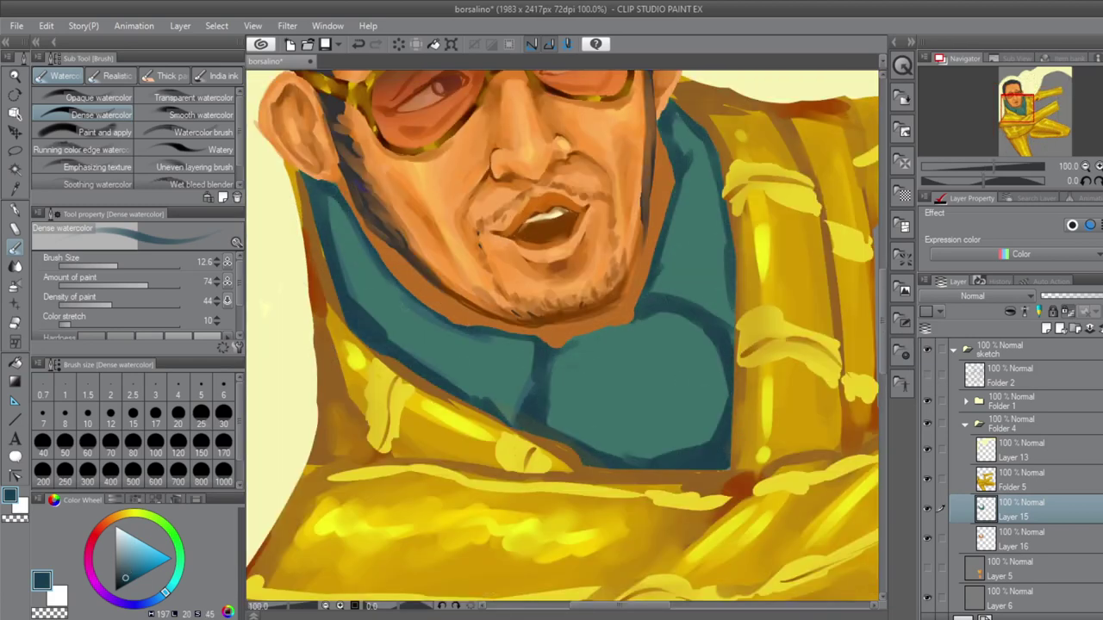
{"action": "key", "text": "j"}
- Paint a flat green tie with knot and tail over the collar on a new layer with the G-pen
{"action": "left_click", "coordinate": [175, 536]}
{"action": "left_click", "coordinate": [133, 560]}
{"action": "key", "text": "p"}
{"action": "key", "text": "ctrl+shift+n"}
{"action": "mouse_move", "coordinate": [567, 360]}
{"action": "left_mouse_down"}
{"action": "mouse_move", "coordinate": [638, 329]}
{"action": "mouse_move", "coordinate": [573, 405]}
{"action": "mouse_move", "coordinate": [638, 353]}
{"action": "left_mouse_up"}
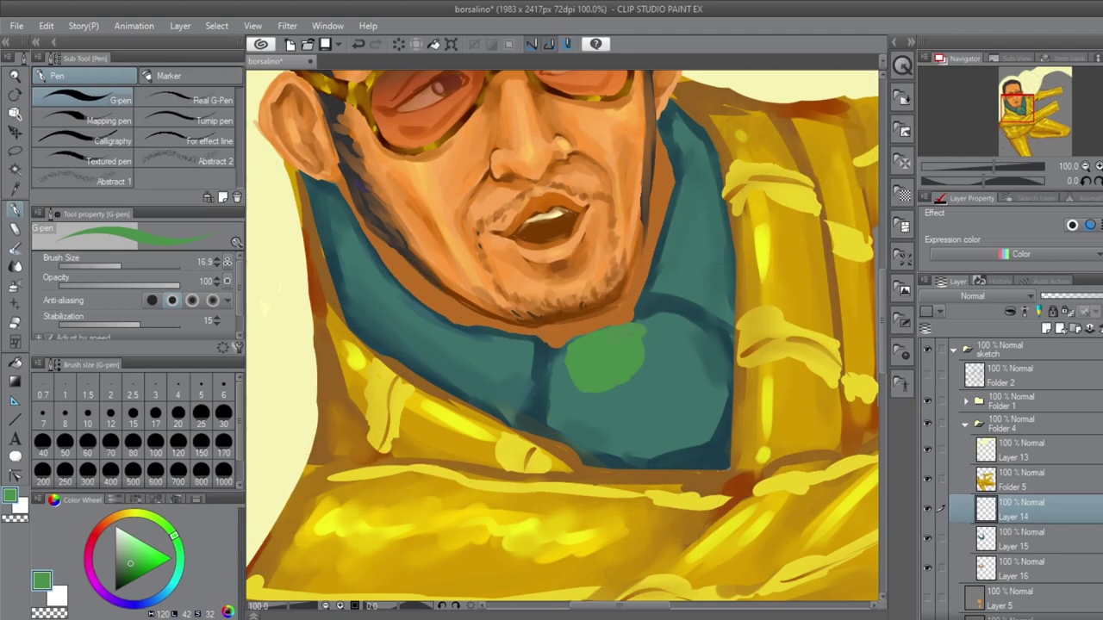
{"action": "left_click_drag", "start_coordinate": [605, 400], "coordinate": [686, 444]}
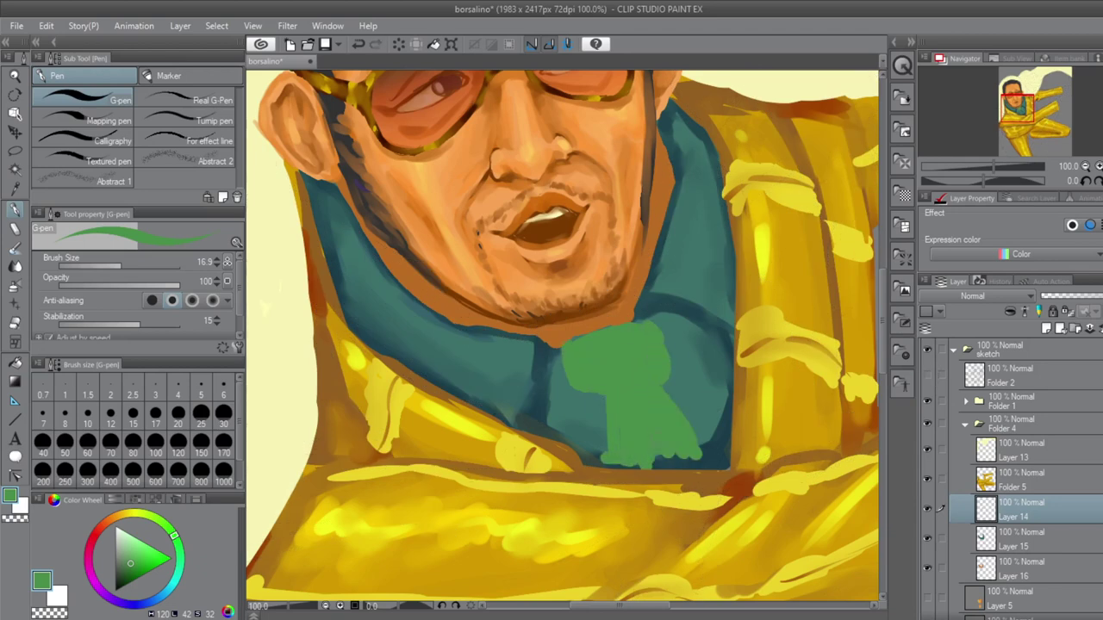
- Clean up the outline and lower end of the green tie with the hard eraser and G-pen
{"action": "scroll", "coordinate": [646, 448], "scroll_direction": "down", "scroll_amount": 4}
{"action": "key", "text": "e"}
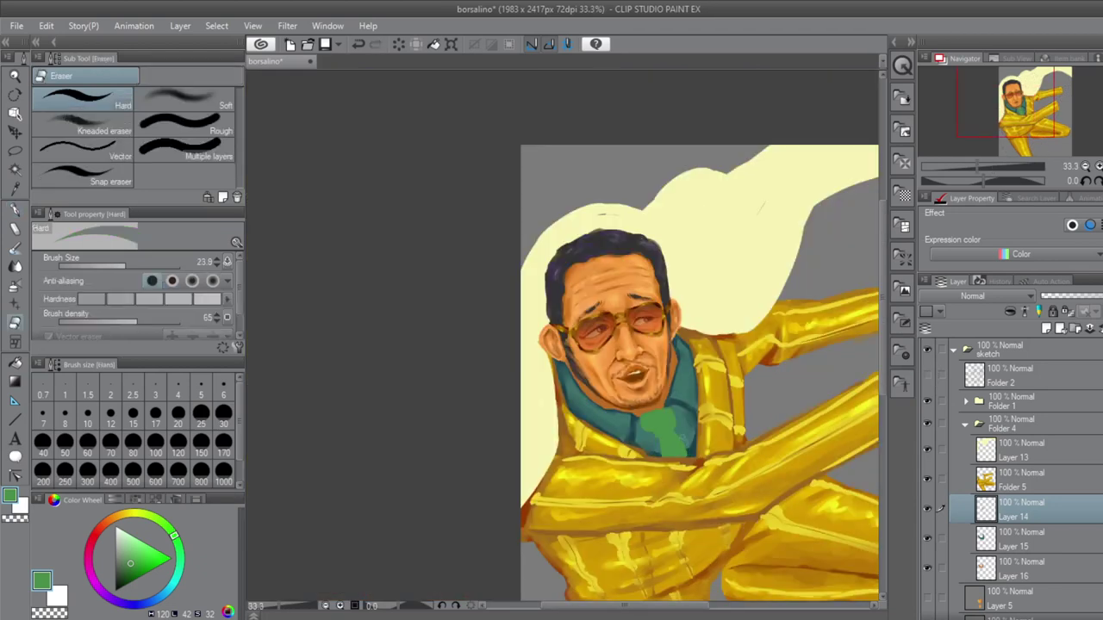
{"action": "key", "text": "p"}
{"action": "key", "text": "e"}
{"action": "key", "text": "p"}
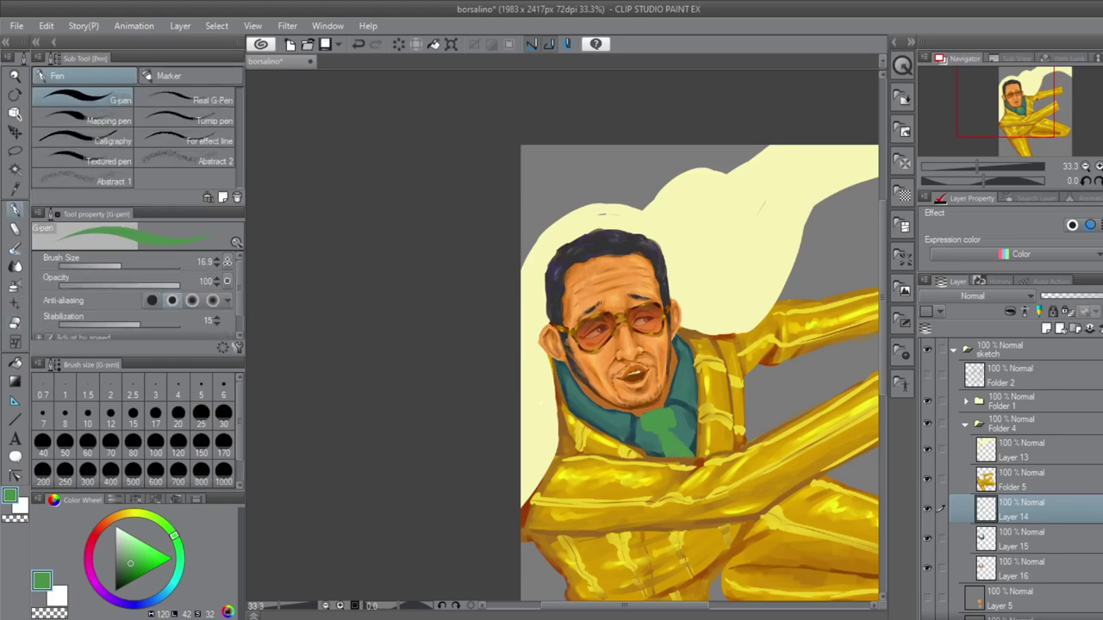
- Shade the tie's knot and tail edges in dark green with the Dense watercolor brush
{"action": "scroll", "coordinate": [670, 445], "scroll_direction": "up", "scroll_amount": 2}
{"action": "key", "text": "b"}
{"action": "mouse_move", "coordinate": [625, 396]}
{"action": "left_mouse_down"}
{"action": "mouse_move", "coordinate": [646, 420]}
{"action": "mouse_move", "coordinate": [679, 424]}
{"action": "left_mouse_up"}
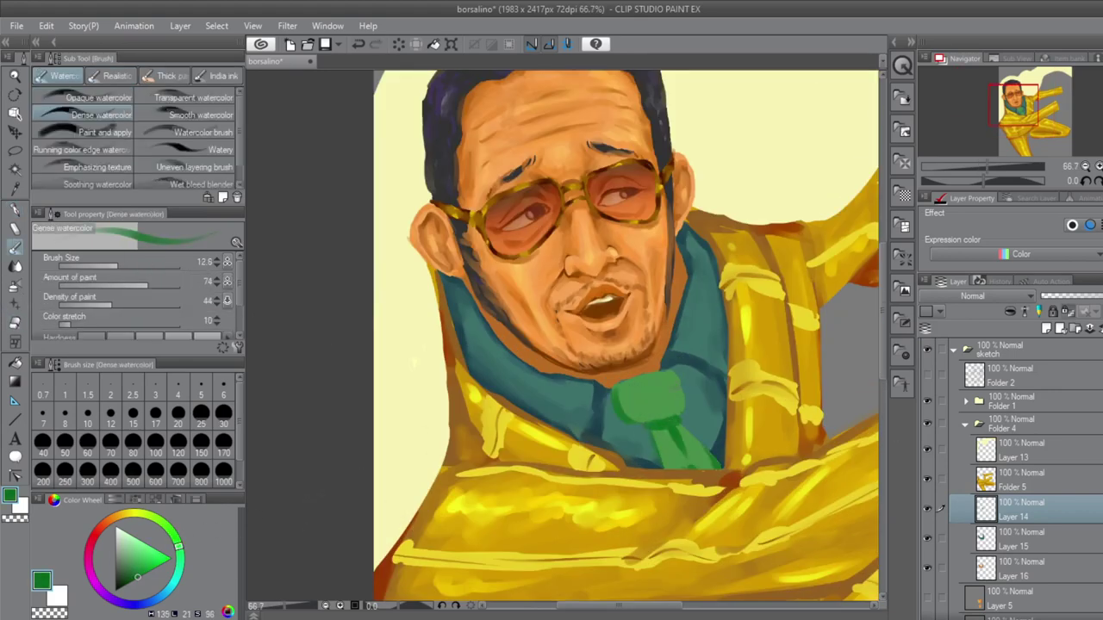
{"action": "left_click_drag", "start_coordinate": [672, 432], "coordinate": [718, 469]}
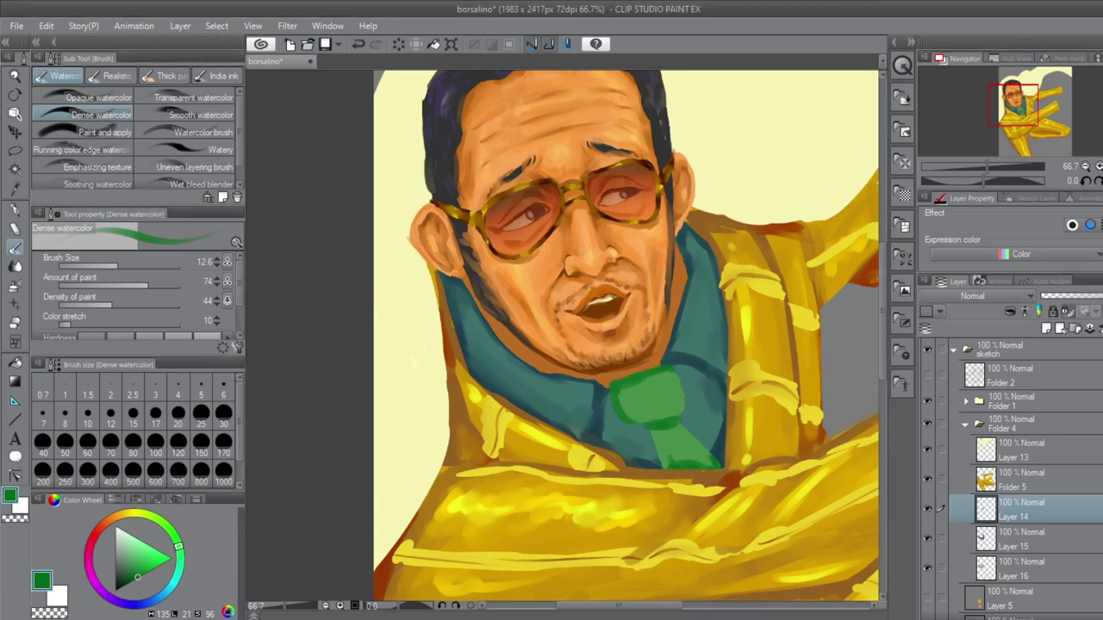
- Add bright green highlights to the tie's knot and tail with Dense watercolor and blend them
{"action": "left_click", "coordinate": [612, 393], "text": "alt"}
{"action": "left_click", "coordinate": [638, 388], "text": "alt"}
{"action": "left_click_drag", "start_coordinate": [622, 379], "coordinate": [657, 406]}
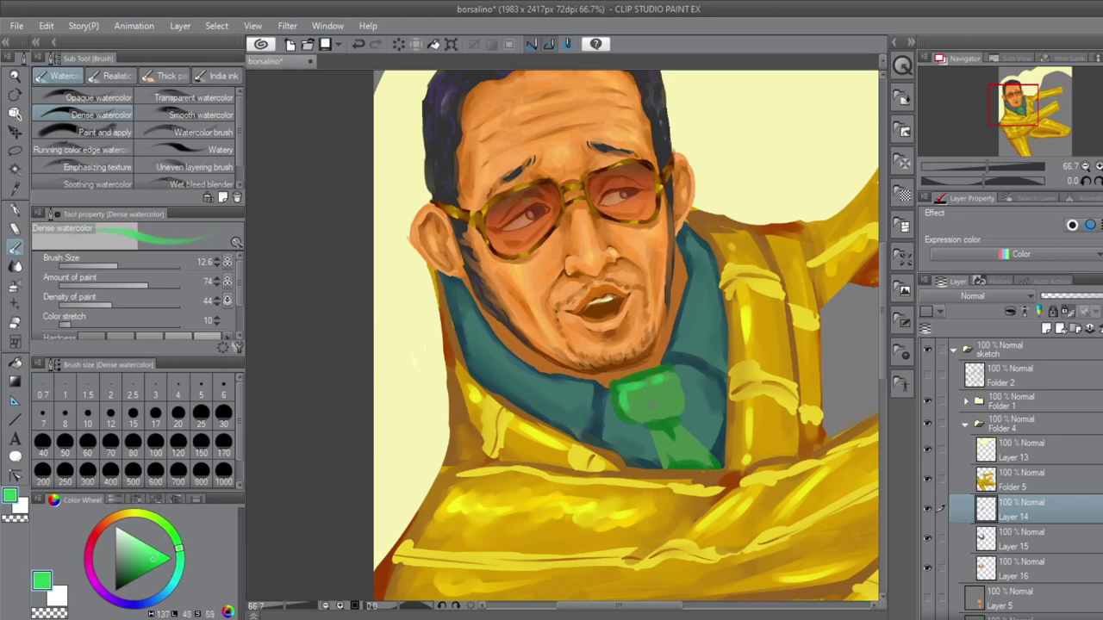
{"action": "left_click", "coordinate": [137, 574]}
{"action": "left_click_drag", "start_coordinate": [136, 574], "coordinate": [143, 561]}
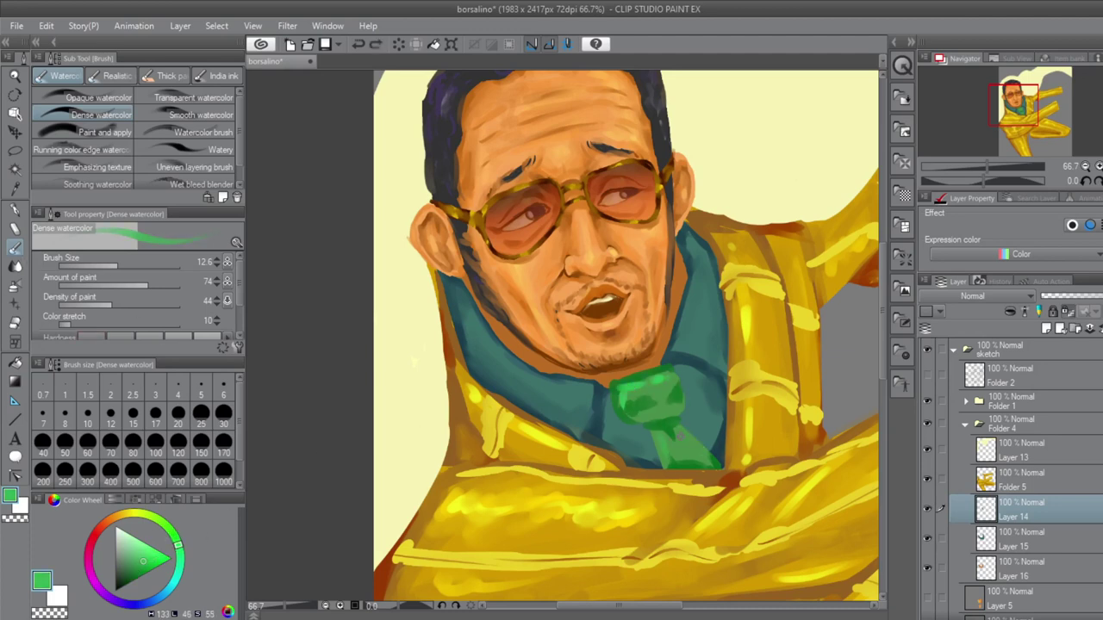
{"action": "key", "text": "j"}
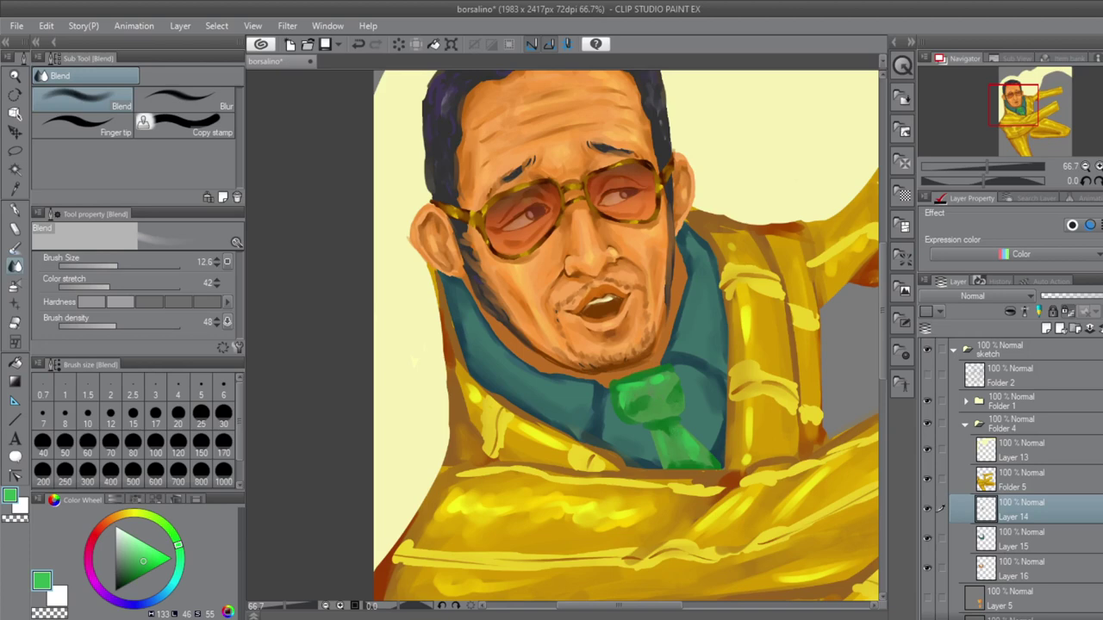
- Paint light teal highlights and deeper shadows on the shirt collar in Layer 15 and blend them
{"action": "key", "text": "p"}
{"action": "left_click", "coordinate": [1034, 538]}
{"action": "key", "text": "b"}
{"action": "mouse_move", "coordinate": [474, 327]}
{"action": "left_mouse_down"}
{"action": "mouse_move", "coordinate": [525, 380]}
{"action": "mouse_move", "coordinate": [577, 389]}
{"action": "left_mouse_up"}
{"action": "left_click_drag", "start_coordinate": [698, 290], "coordinate": [689, 341]}
{"action": "left_click_drag", "start_coordinate": [603, 345], "coordinate": [538, 289]}
{"action": "key", "text": "j"}
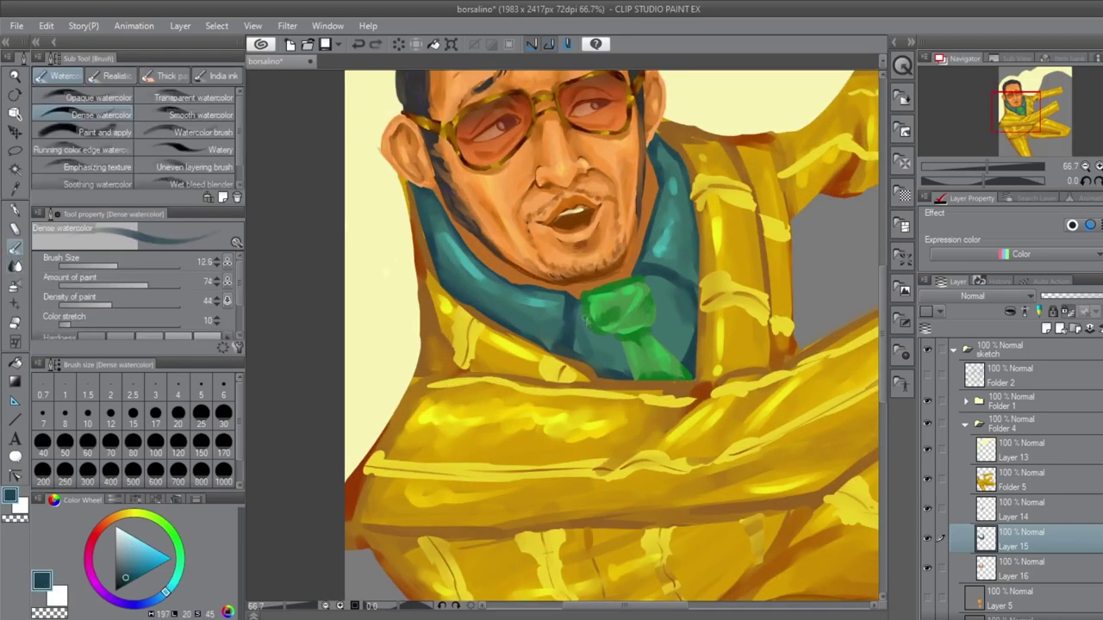
{"action": "left_click_drag", "start_coordinate": [686, 320], "coordinate": [689, 355]}
{"action": "key", "text": "j"}
- Paint the cream shape behind the bent leg on Layer 17 with the G-pen and trim its edges with the eraser
{"action": "key", "text": "ctrl+minus"}
{"action": "key", "text": "ctrl+minus"}
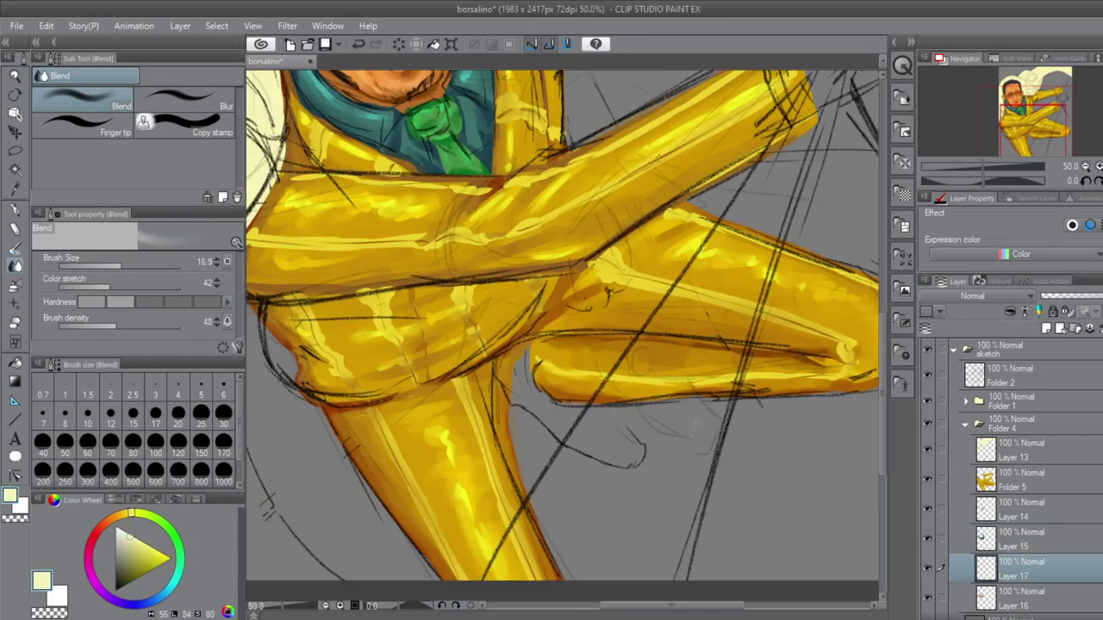
{"action": "key", "text": "p"}
{"action": "mouse_move", "coordinate": [520, 355]}
{"action": "left_mouse_down"}
{"action": "mouse_move", "coordinate": [531, 394]}
{"action": "mouse_move", "coordinate": [646, 457]}
{"action": "left_mouse_up"}
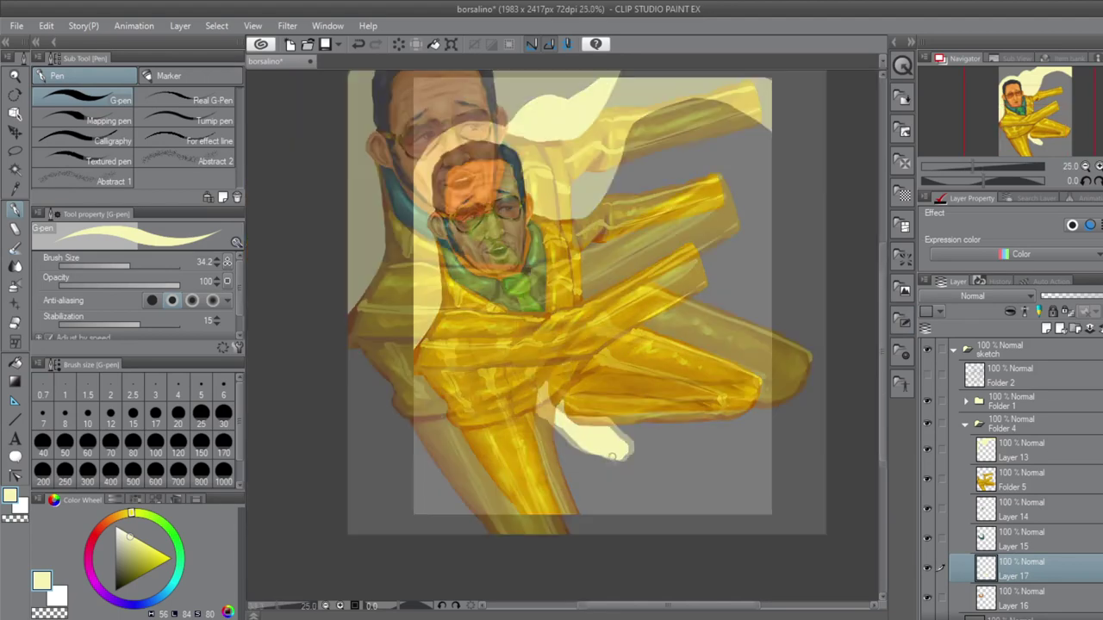
{"action": "key", "text": "e"}
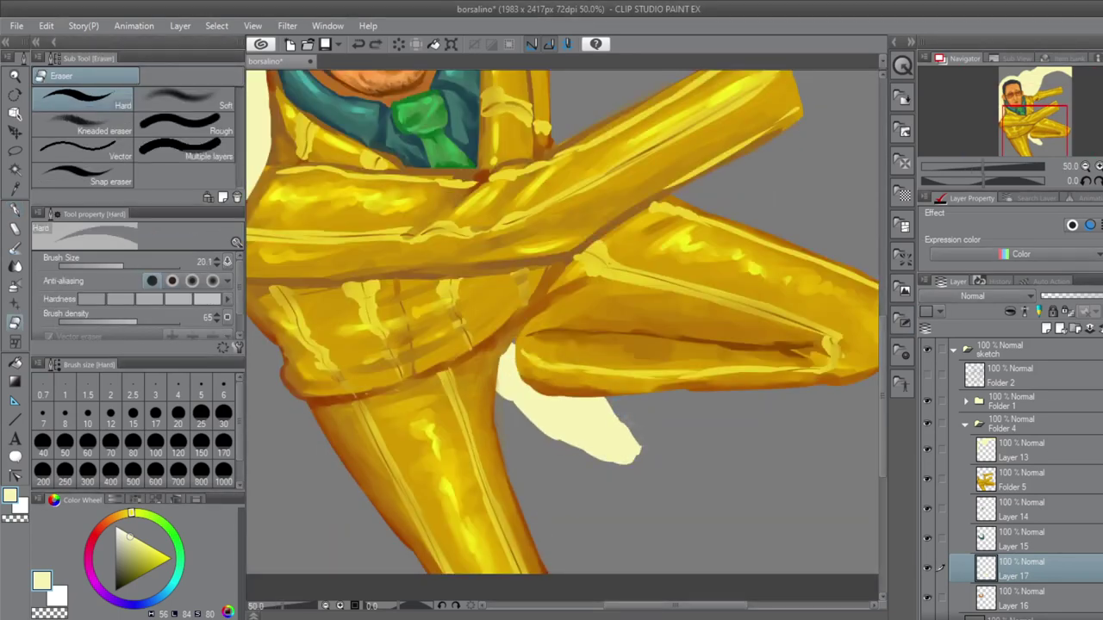
{"action": "key", "text": "p"}
- Create a new layer, hide the sketch in Folder 2, and paint a teal shirt cuff at the front sleeve's end
{"action": "key", "text": "ctrl+minus"}
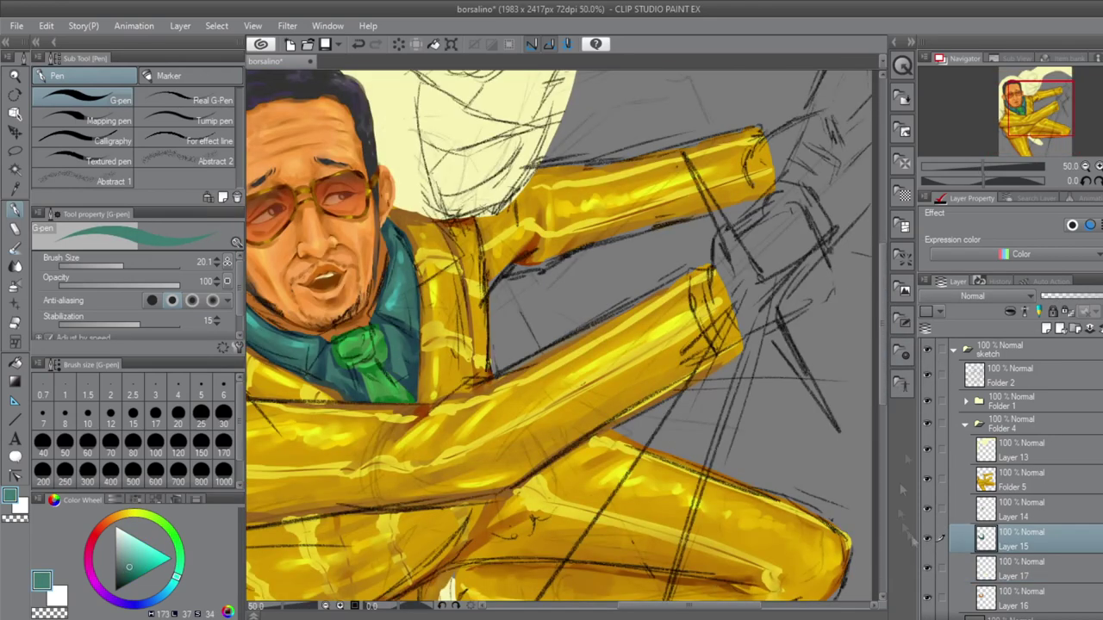
{"action": "key", "text": "ctrl+shift+n"}
{"action": "left_click", "coordinate": [928, 375]}
{"action": "mouse_move", "coordinate": [706, 280]}
{"action": "left_mouse_down"}
{"action": "mouse_move", "coordinate": [731, 299]}
{"action": "mouse_move", "coordinate": [739, 338]}
{"action": "left_mouse_up"}
{"action": "scroll", "coordinate": [782, 225], "scroll_direction": "up", "scroll_amount": 3}
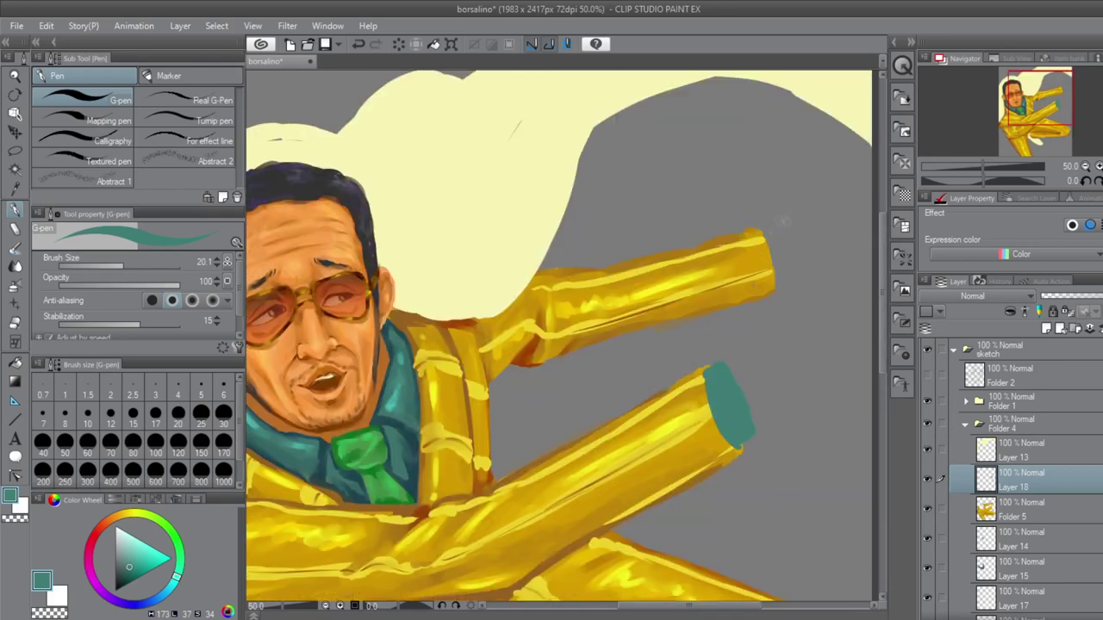
- Paint reddish-brown shading at the lower corners of both sleeve openings on the suit layer, Folder 5
{"action": "left_click", "coordinate": [527, 349], "text": "alt"}
{"action": "left_click", "coordinate": [1022, 509]}
{"action": "left_click_drag", "start_coordinate": [705, 377], "coordinate": [710, 421]}
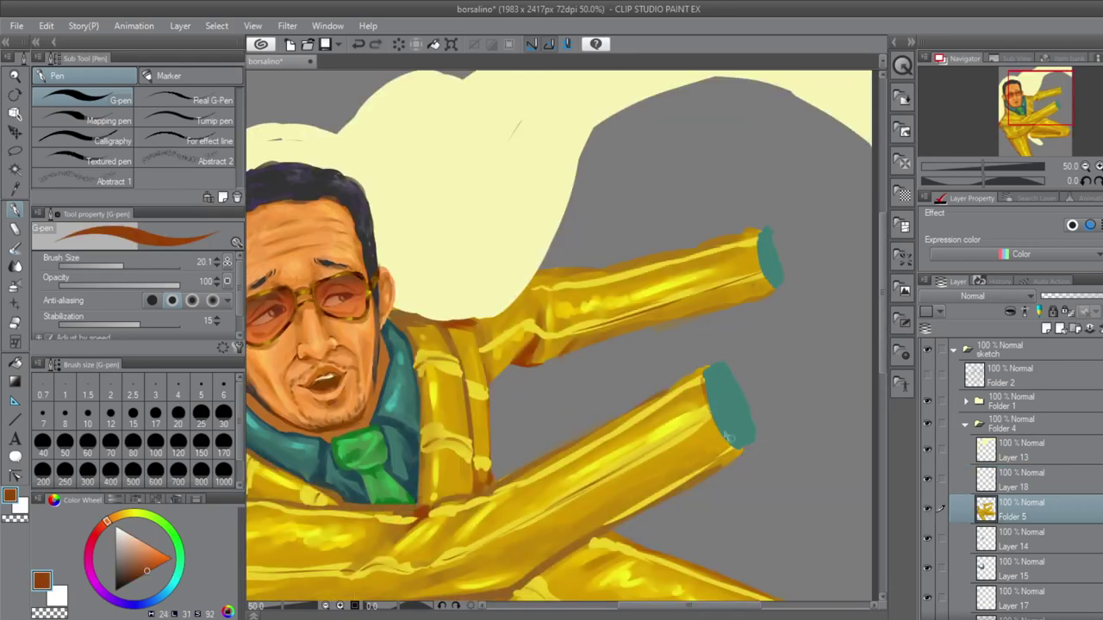
{"action": "left_click_drag", "start_coordinate": [721, 465], "coordinate": [642, 510]}
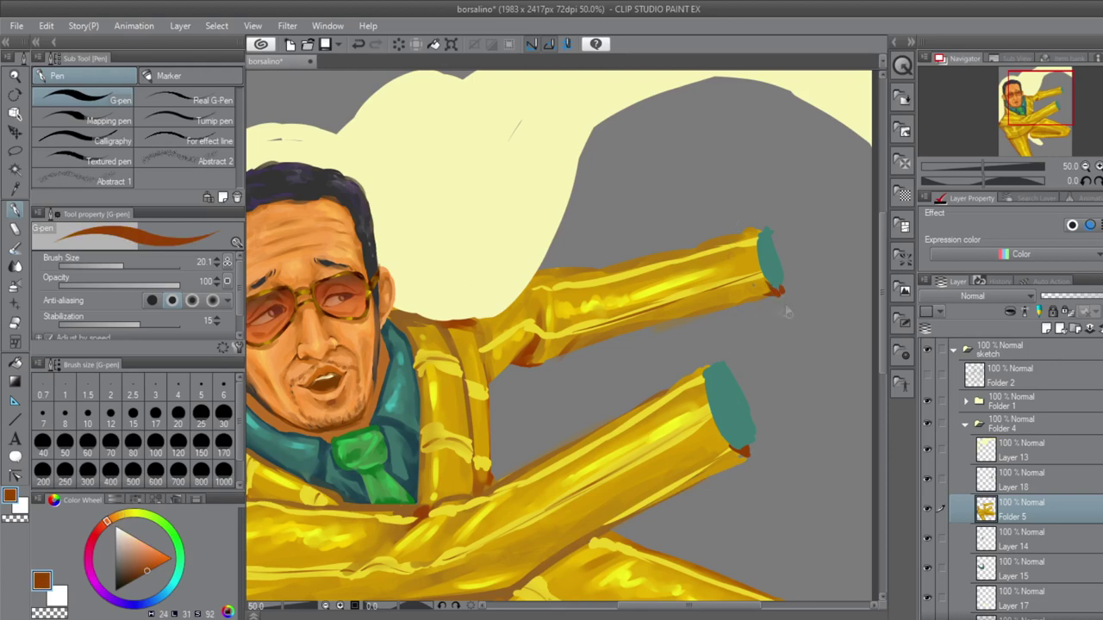
- Shade both teal shirt cuffs on Layer 18 with dark teal edges and light teal highlights, and blend them
{"action": "scroll", "coordinate": [786, 312], "scroll_direction": "down", "scroll_amount": 3}
{"action": "left_click", "coordinate": [724, 340], "text": "alt"}
{"action": "scroll", "coordinate": [728, 314], "scroll_direction": "down", "scroll_amount": 1}
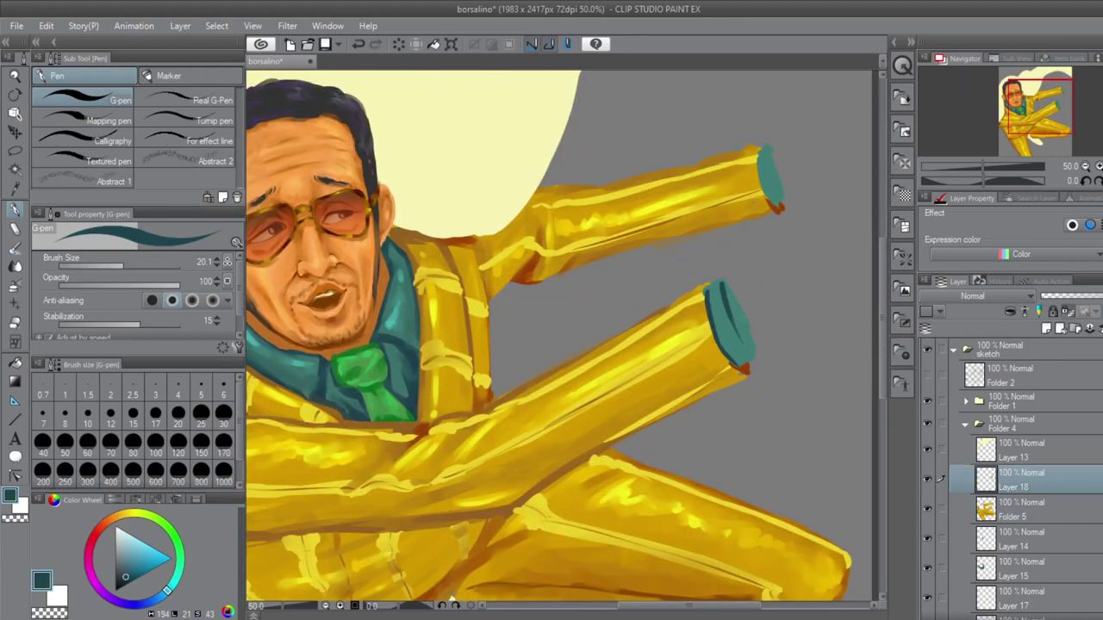
{"action": "left_click", "coordinate": [732, 358], "text": "alt"}
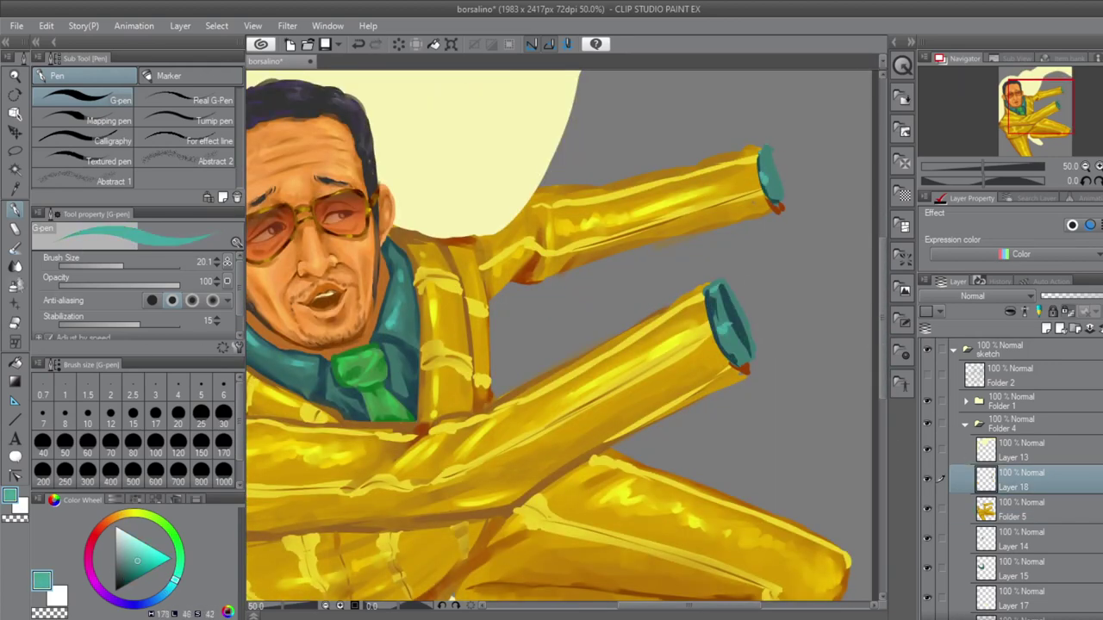
{"action": "key", "text": "j"}
{"action": "scroll", "coordinate": [560, 336], "scroll_direction": "down", "scroll_amount": 1}
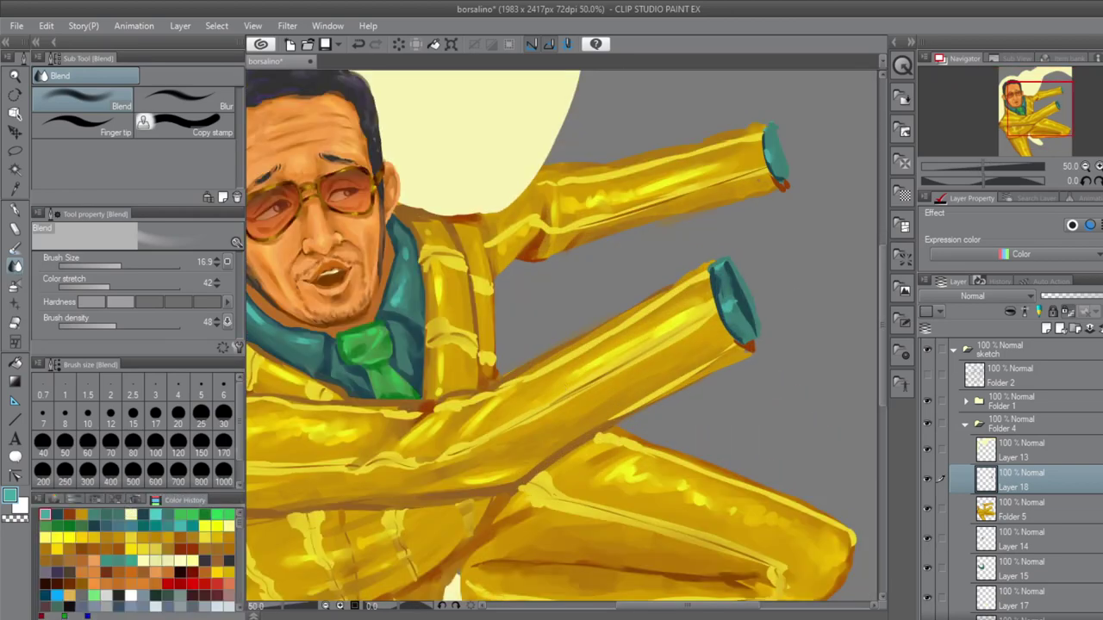
- Create a new layer above the cuffs and paint the front fist's base shape in flat skin orange with the G-pen
{"action": "scroll", "coordinate": [561, 337], "scroll_direction": "up", "scroll_amount": 4}
{"action": "key", "text": "p"}
{"action": "key", "text": "ctrl+shift+n"}
{"action": "key", "text": "bracketleft"}
{"action": "key", "text": "bracketleft"}
{"action": "mouse_move", "coordinate": [738, 370]}
{"action": "left_mouse_down"}
{"action": "mouse_move", "coordinate": [733, 393]}
{"action": "mouse_move", "coordinate": [757, 352]}
{"action": "left_mouse_up"}
{"action": "key", "text": "bracketright"}
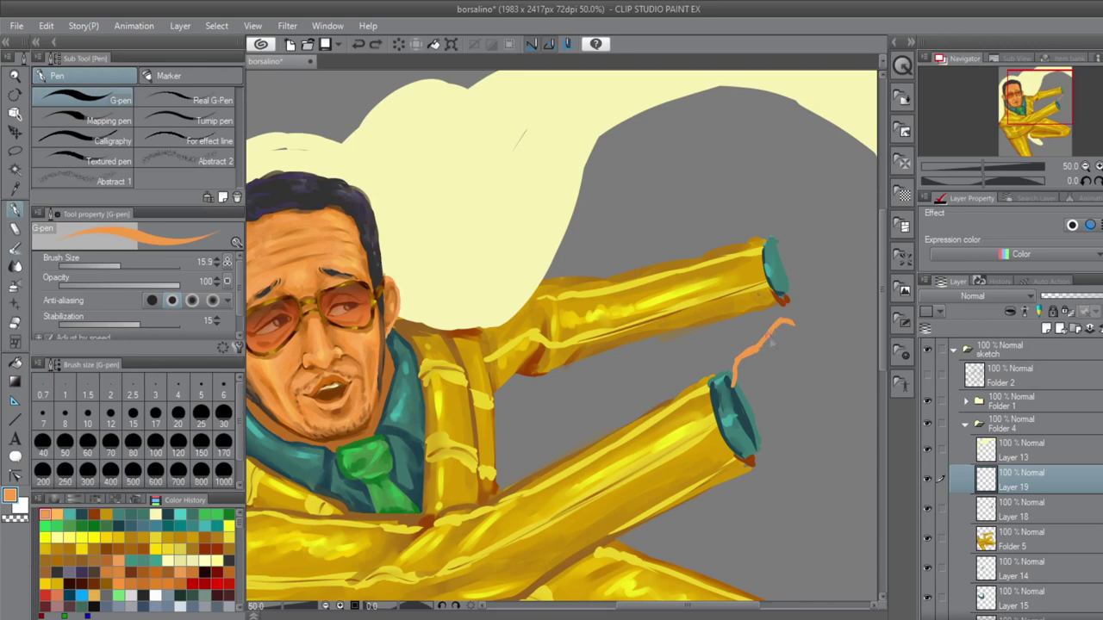
{"action": "mouse_move", "coordinate": [787, 378]}
{"action": "left_mouse_down"}
{"action": "mouse_move", "coordinate": [758, 412]}
{"action": "mouse_move", "coordinate": [819, 345]}
{"action": "mouse_move", "coordinate": [815, 397]}
{"action": "left_mouse_up"}
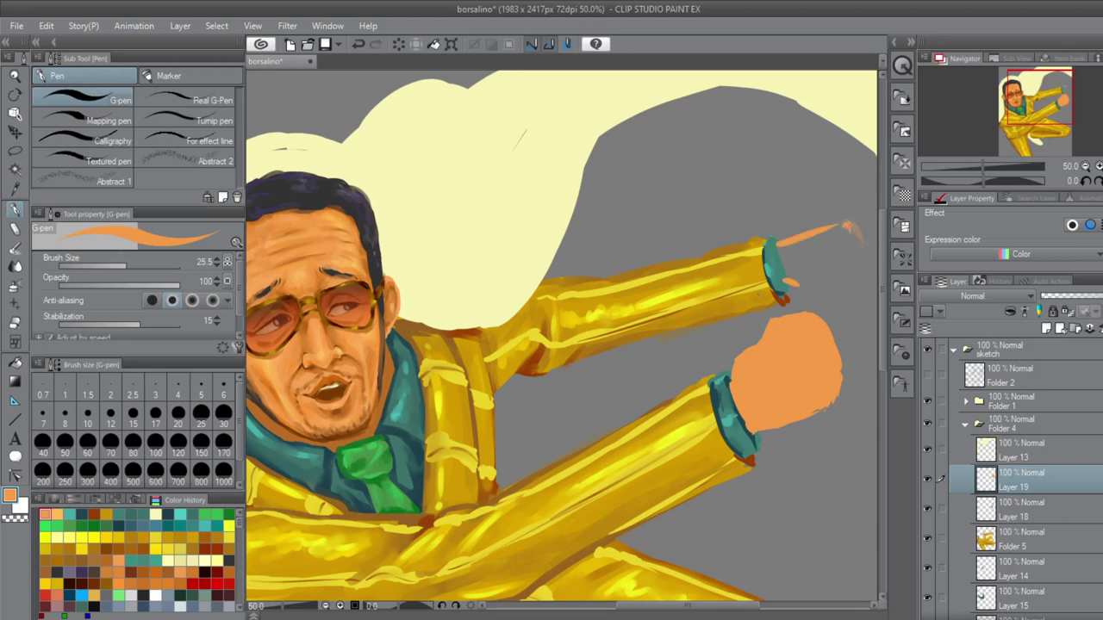
- Paint the rear fist's base shape in the same skin orange on Layer 19 and tidy its edge with the eraser
{"action": "mouse_move", "coordinate": [853, 229]}
{"action": "left_mouse_down"}
{"action": "mouse_move", "coordinate": [866, 284]}
{"action": "mouse_move", "coordinate": [810, 301]}
{"action": "left_mouse_up"}
{"action": "left_click_drag", "start_coordinate": [784, 245], "coordinate": [844, 293]}
{"action": "key", "text": "bracketleft"}
{"action": "key", "text": "bracketleft"}
{"action": "left_click_drag", "start_coordinate": [849, 228], "coordinate": [857, 274]}
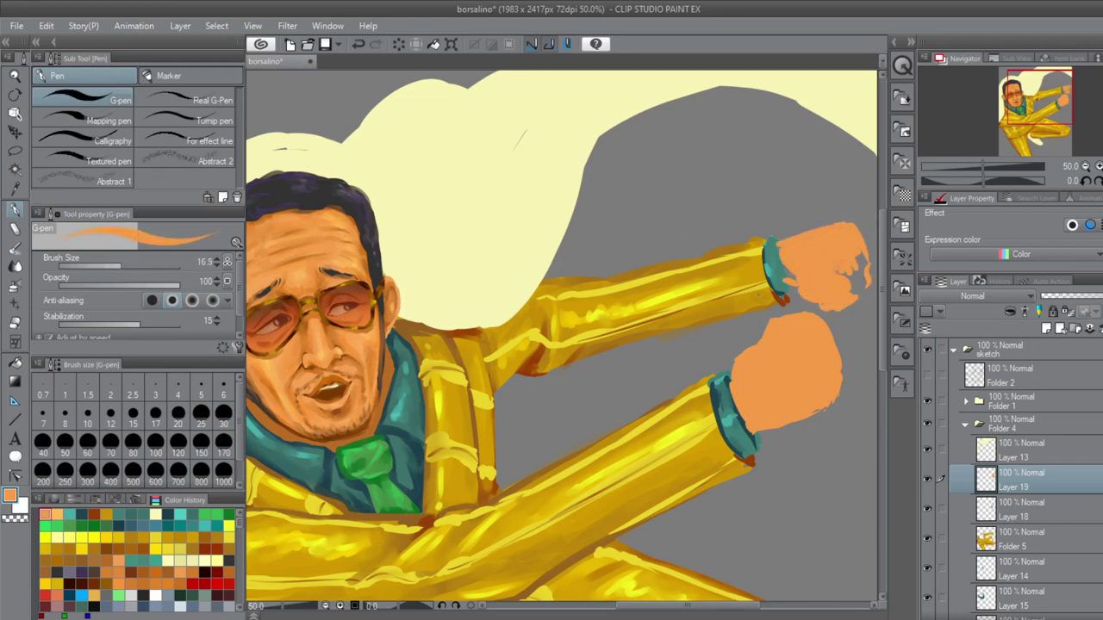
{"action": "key", "text": "e"}
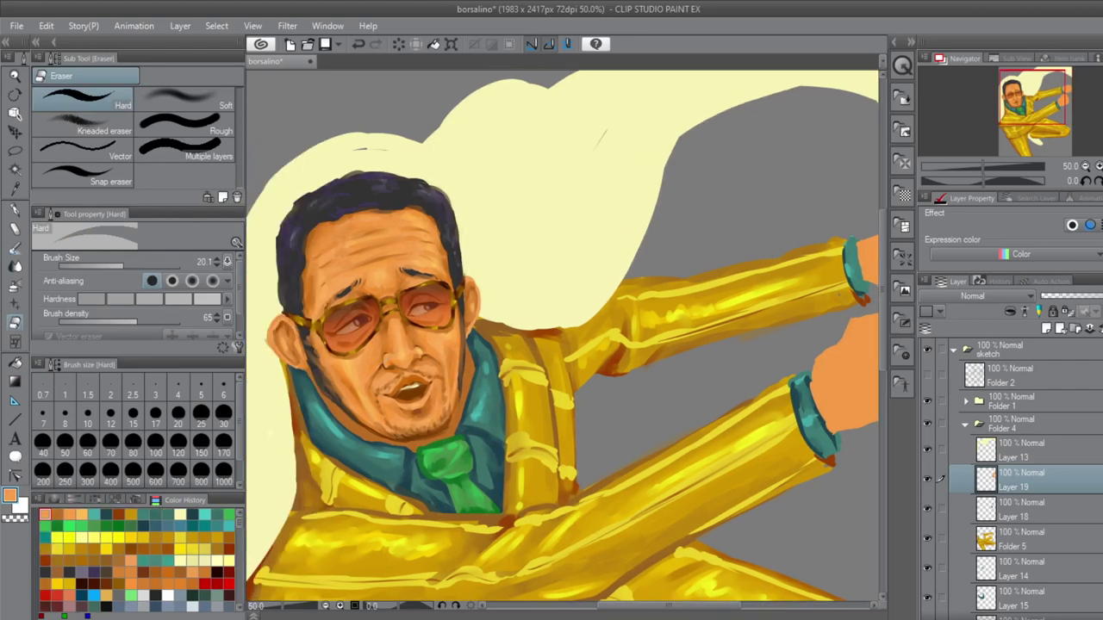
- Draw the thumb, finger divisions and outer knuckle contour on the front fist in dark brown with the G-pen
{"action": "key", "text": "ctrl+plus"}
{"action": "key", "text": "p"}
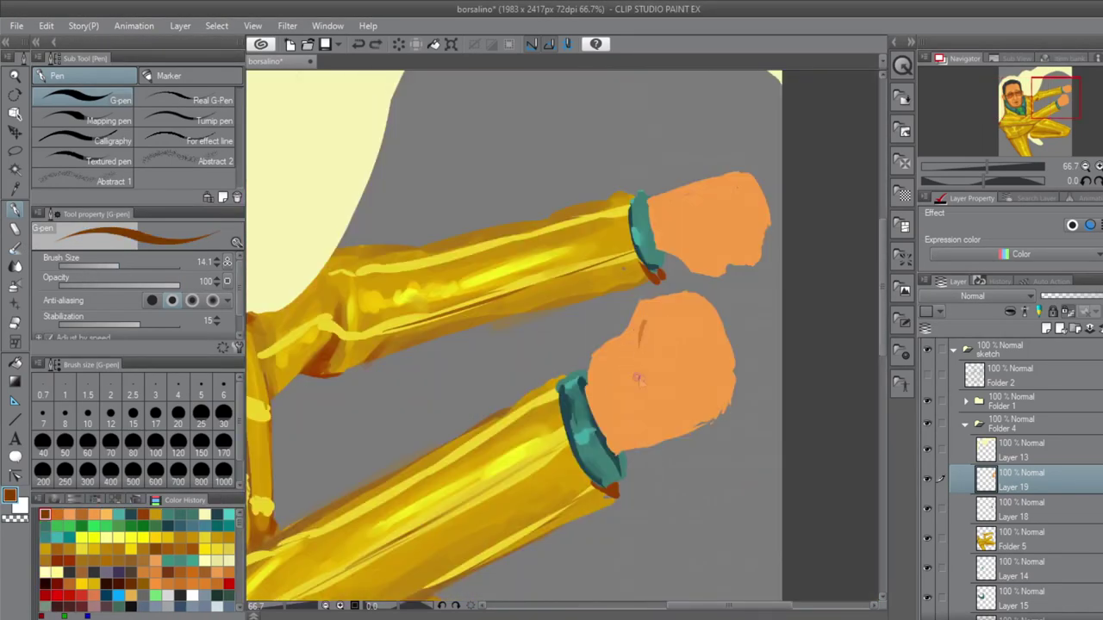
{"action": "key", "text": "ctrl+minus"}
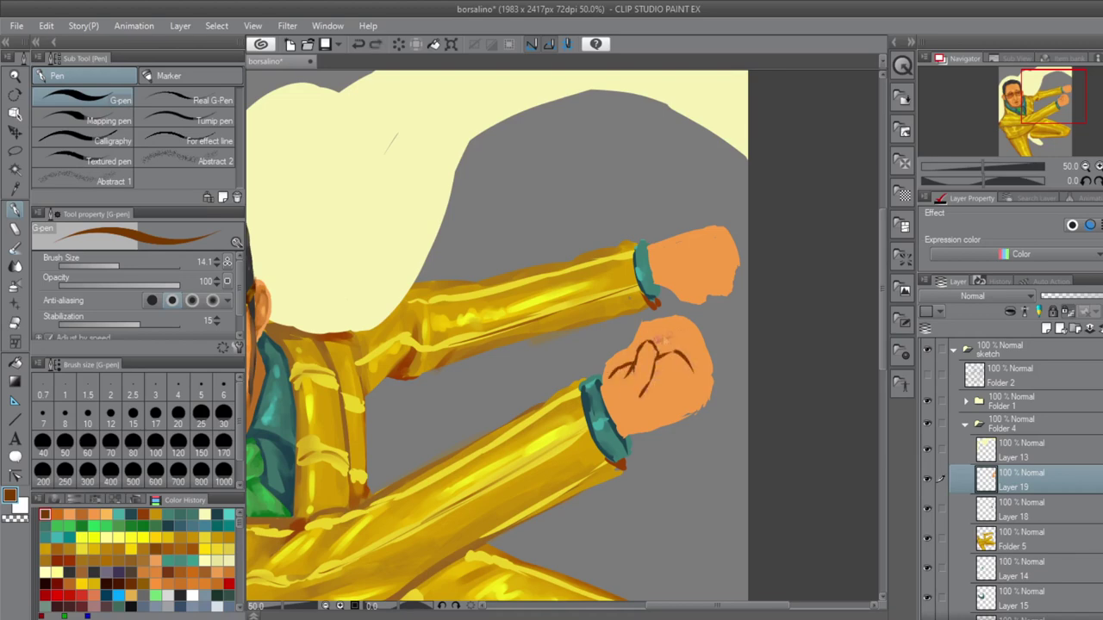
{"action": "key", "text": "ctrl+plus"}
{"action": "key", "text": "ctrl+plus"}
{"action": "left_click_drag", "start_coordinate": [728, 297], "coordinate": [780, 370]}
{"action": "key", "text": "ctrl+z"}
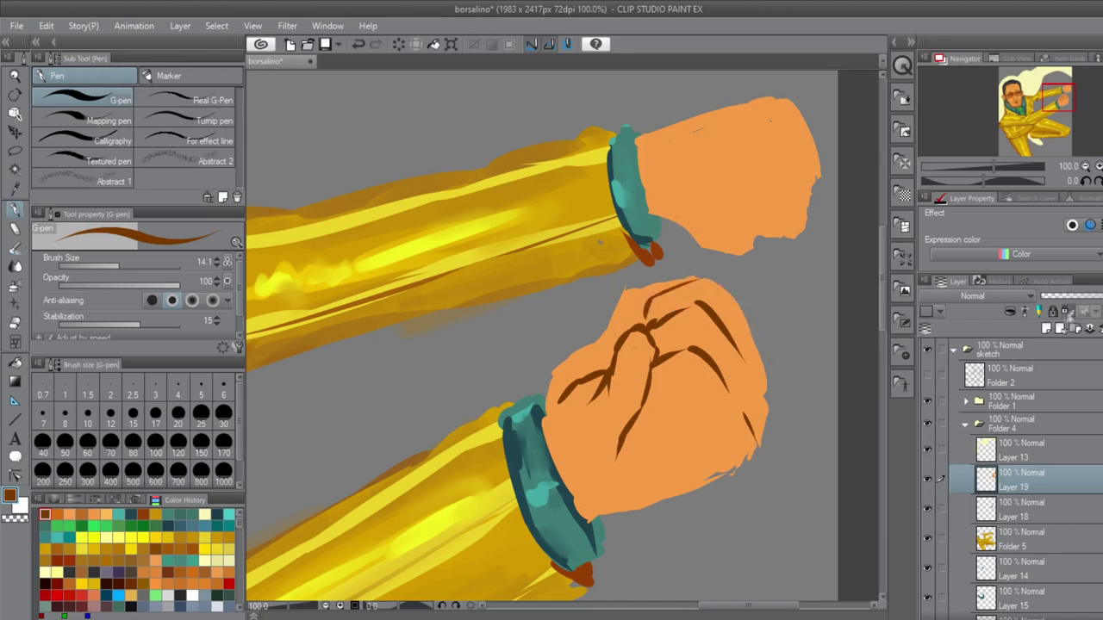
{"action": "left_click_drag", "start_coordinate": [776, 354], "coordinate": [779, 410]}
{"action": "left_click_drag", "start_coordinate": [657, 281], "coordinate": [712, 277]}
{"action": "left_click_drag", "start_coordinate": [724, 293], "coordinate": [760, 352]}
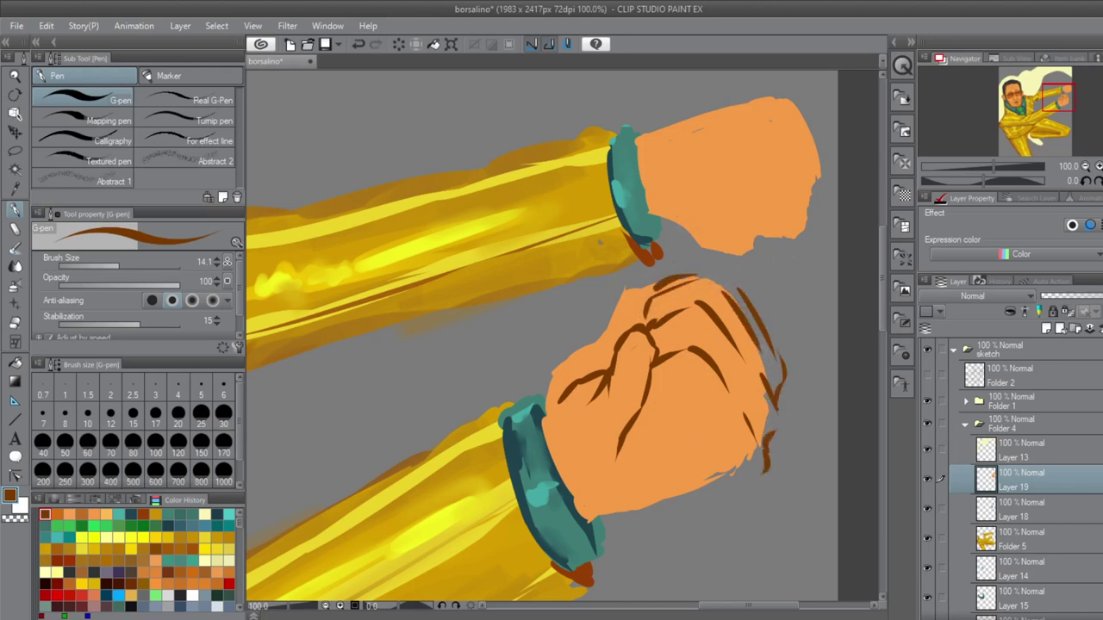
- Clean up the front fist's silhouette by erasing the excess along the thumb side and filling gaps up to the knuckle contour with skin orange
{"action": "left_click", "coordinate": [588, 340], "text": "alt"}
{"action": "key", "text": "e"}
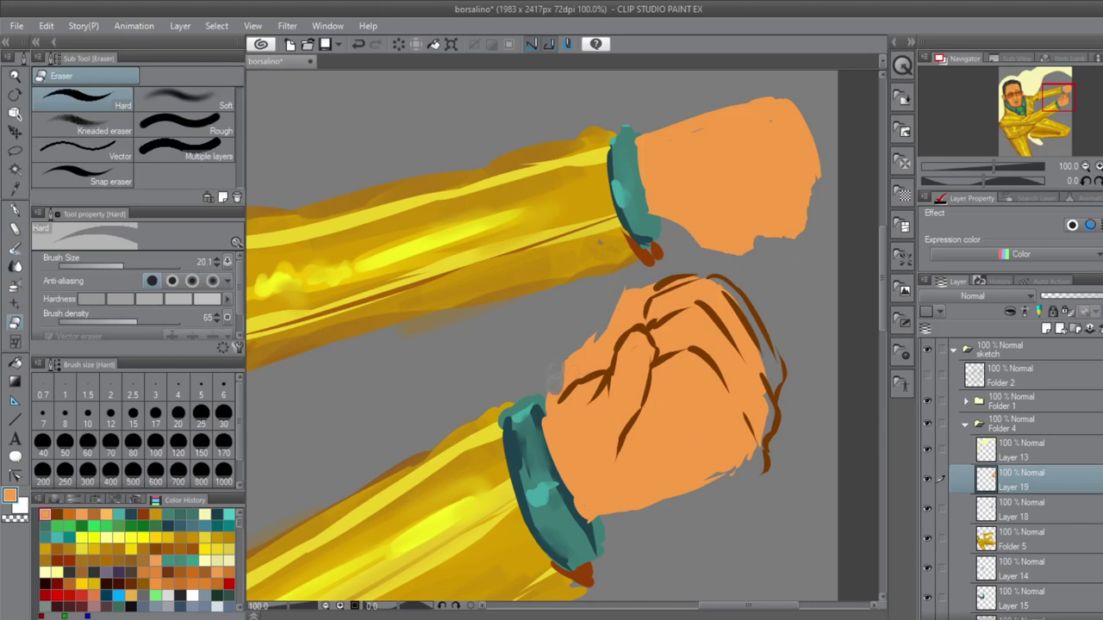
{"action": "left_click_drag", "start_coordinate": [551, 405], "coordinate": [595, 344]}
{"action": "key", "text": "p"}
{"action": "key", "text": "e"}
{"action": "key", "text": "p"}
{"action": "left_click_drag", "start_coordinate": [655, 500], "coordinate": [758, 452]}
{"action": "left_click_drag", "start_coordinate": [760, 388], "coordinate": [767, 453]}
{"action": "left_click_drag", "start_coordinate": [715, 284], "coordinate": [767, 354]}
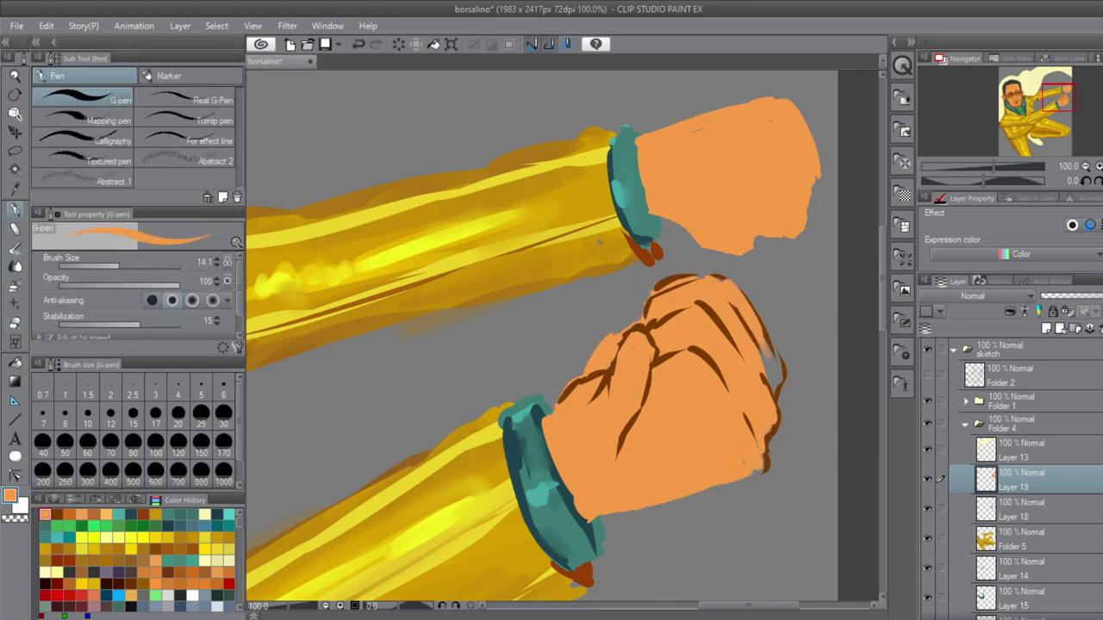
- Add brown palm creases and a wrist outline to the front fist, and correct the thumb and finger lines with skin orange
{"action": "left_click", "coordinate": [778, 371], "text": "alt"}
{"action": "scroll", "coordinate": [689, 345], "scroll_direction": "down", "scroll_amount": 2}
{"action": "scroll", "coordinate": [689, 345], "scroll_direction": "up", "scroll_amount": 4}
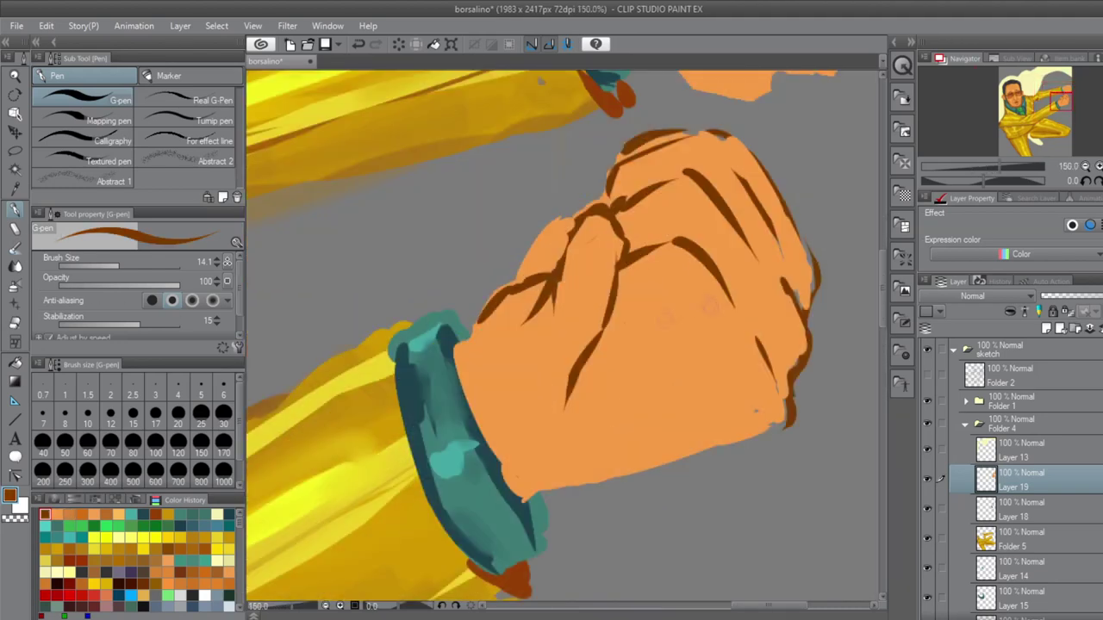
{"action": "left_click_drag", "start_coordinate": [668, 297], "coordinate": [690, 375]}
{"action": "scroll", "coordinate": [613, 338], "scroll_direction": "down", "scroll_amount": 4}
{"action": "scroll", "coordinate": [608, 354], "scroll_direction": "up", "scroll_amount": 4}
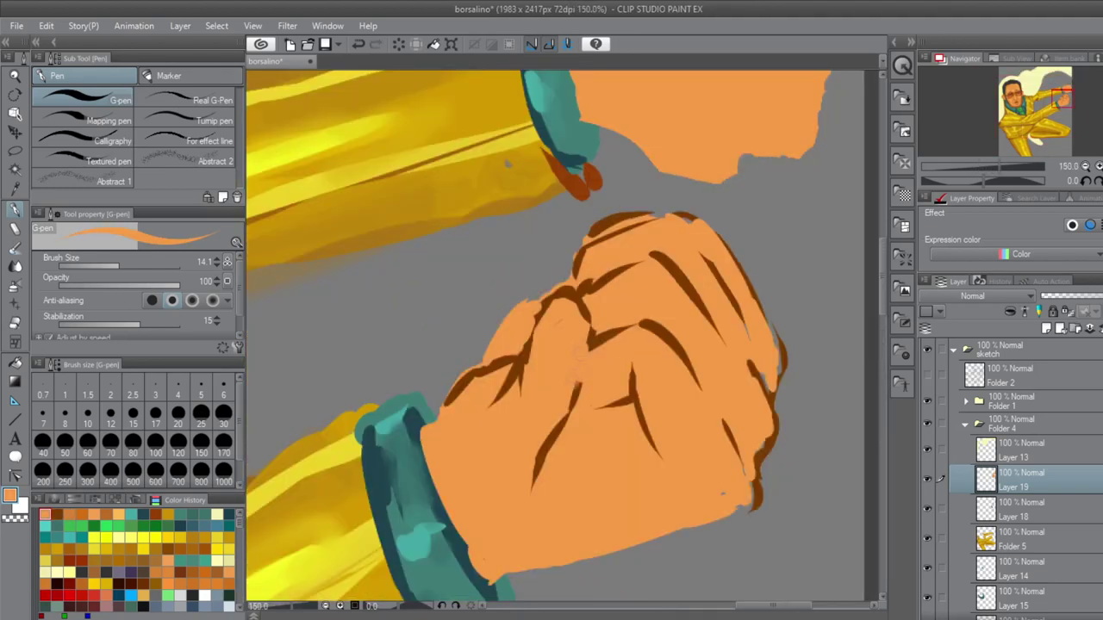
{"action": "left_click_drag", "start_coordinate": [604, 388], "coordinate": [603, 310]}
{"action": "mouse_move", "coordinate": [466, 298]}
{"action": "left_mouse_down"}
{"action": "mouse_move", "coordinate": [432, 353]}
{"action": "mouse_move", "coordinate": [498, 509]}
{"action": "mouse_move", "coordinate": [586, 155]}
{"action": "left_mouse_up"}
{"action": "left_click", "coordinate": [716, 431], "text": "alt"}
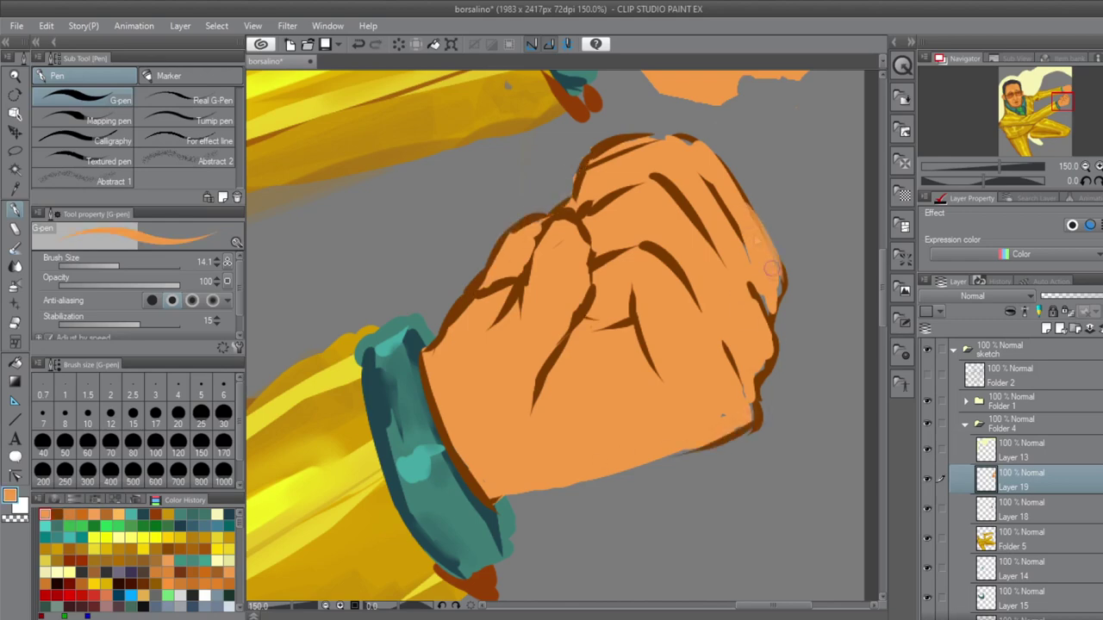
{"action": "scroll", "coordinate": [574, 368], "scroll_direction": "down", "scroll_amount": 4}
{"action": "scroll", "coordinate": [574, 369], "scroll_direction": "up", "scroll_amount": 4}
{"action": "left_click", "coordinate": [569, 355], "text": "alt"}
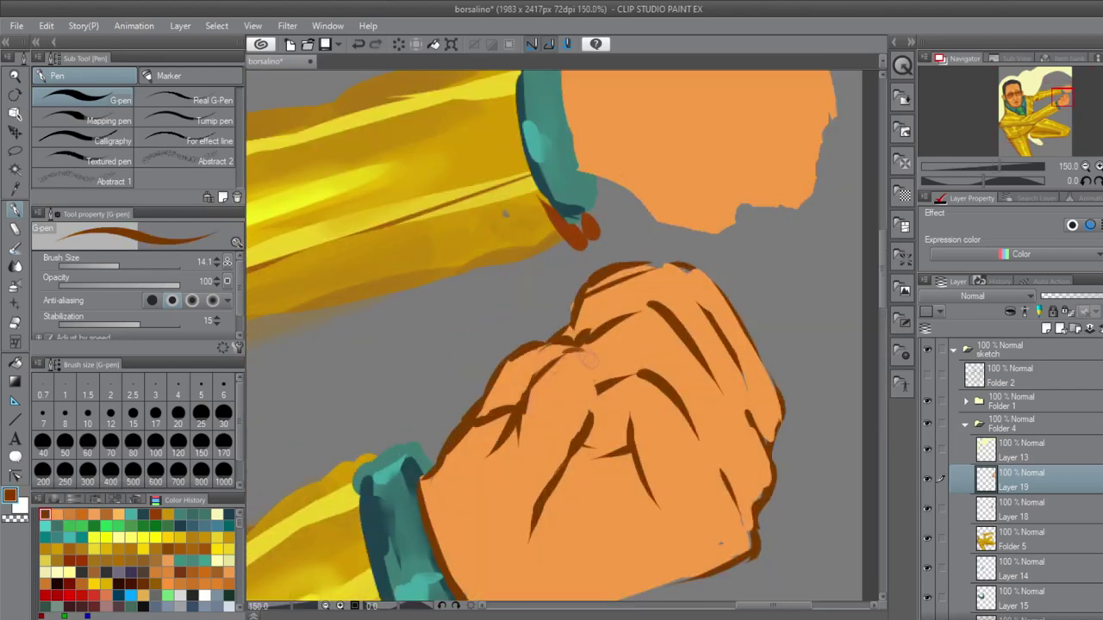
- Draw the wrist edge, lower contour and finger lines on the rear fist in dark brown with the G-pen
{"action": "scroll", "coordinate": [577, 371], "scroll_direction": "down", "scroll_amount": 4}
{"action": "scroll", "coordinate": [577, 370], "scroll_direction": "up", "scroll_amount": 4}
{"action": "left_click_drag", "start_coordinate": [582, 192], "coordinate": [595, 301]}
{"action": "mouse_move", "coordinate": [625, 306]}
{"action": "left_mouse_down"}
{"action": "mouse_move", "coordinate": [681, 357]}
{"action": "mouse_move", "coordinate": [759, 349]}
{"action": "left_mouse_up"}
{"action": "left_click_drag", "start_coordinate": [797, 220], "coordinate": [840, 293]}
{"action": "left_click_drag", "start_coordinate": [771, 267], "coordinate": [818, 319]}
{"action": "left_click_drag", "start_coordinate": [827, 191], "coordinate": [853, 258]}
{"action": "left_click_drag", "start_coordinate": [852, 276], "coordinate": [854, 293]}
{"action": "scroll", "coordinate": [569, 344], "scroll_direction": "down", "scroll_amount": 4}
{"action": "scroll", "coordinate": [568, 345], "scroll_direction": "up", "scroll_amount": 4}
{"action": "scroll", "coordinate": [569, 344], "scroll_direction": "down", "scroll_amount": 4}
{"action": "scroll", "coordinate": [569, 345], "scroll_direction": "up", "scroll_amount": 3}
{"action": "scroll", "coordinate": [291, 355], "scroll_direction": "down", "scroll_amount": 1}
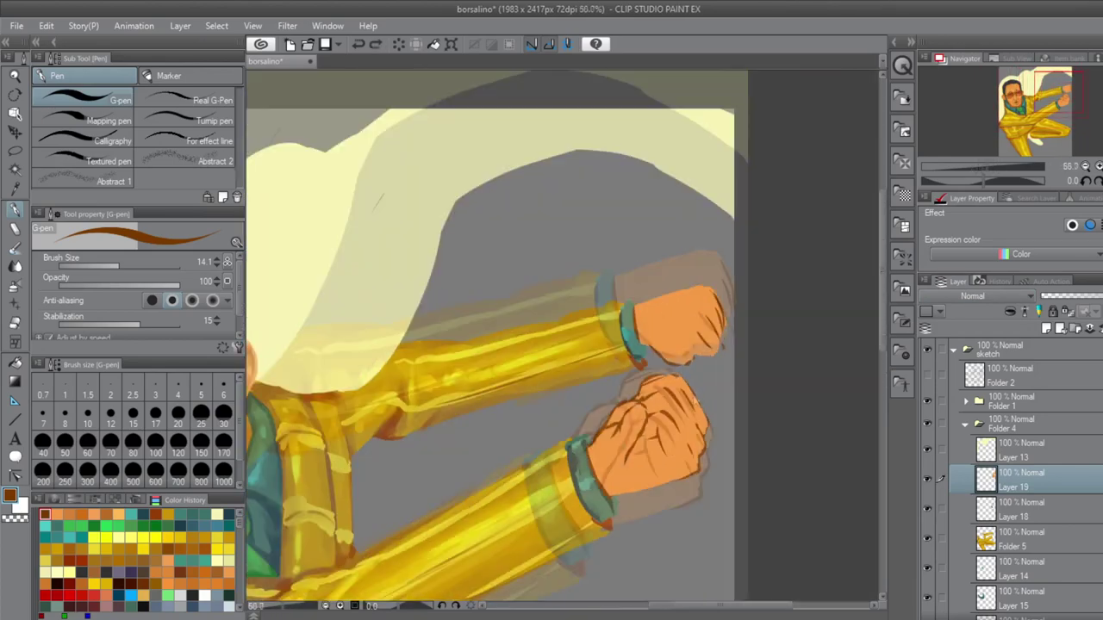
{"action": "scroll", "coordinate": [291, 355], "scroll_direction": "up", "scroll_amount": 3}
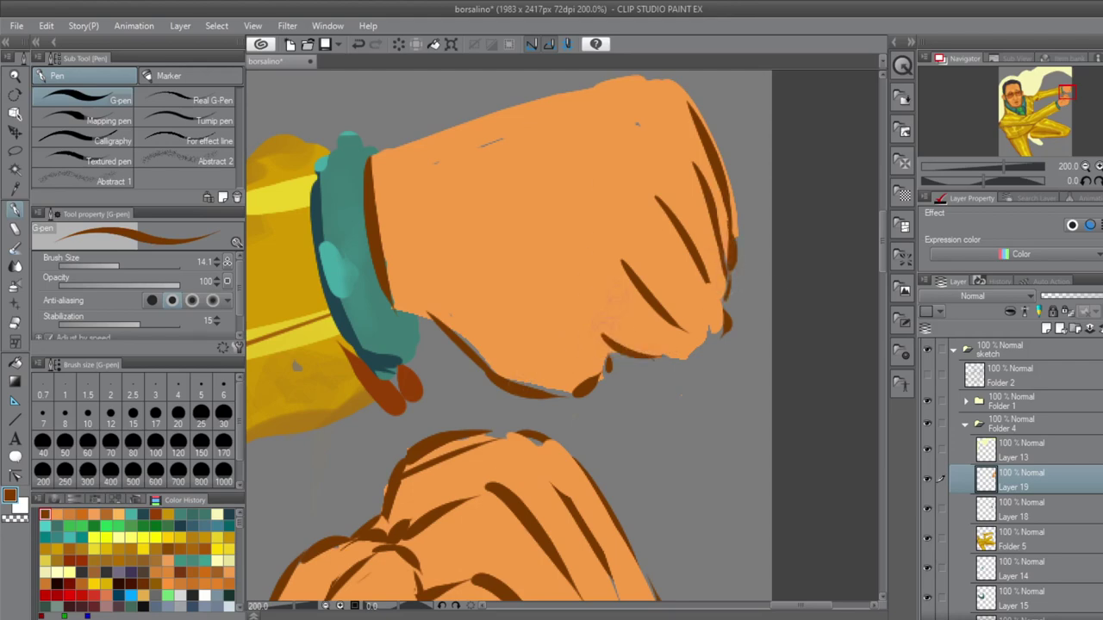
{"action": "scroll", "coordinate": [517, 345], "scroll_direction": "down", "scroll_amount": 3}
{"action": "scroll", "coordinate": [517, 344], "scroll_direction": "up", "scroll_amount": 3}
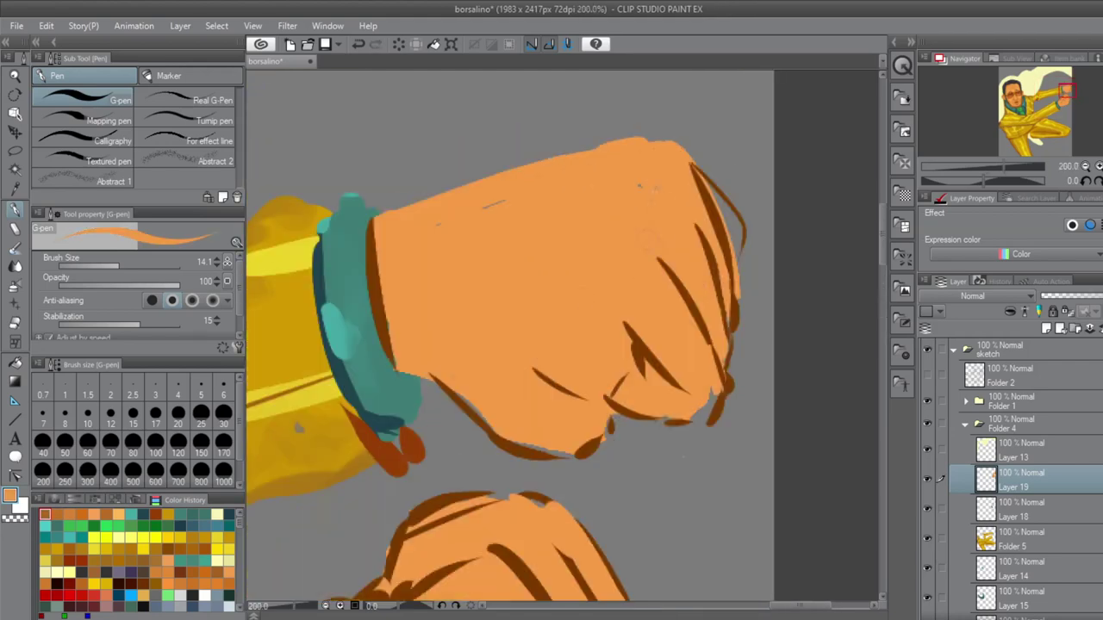
- Cover the rear fist's outer finger lines with skin orange and redraw a shorter brown line between the fingers
{"action": "left_click_drag", "start_coordinate": [688, 214], "coordinate": [733, 344]}
{"action": "left_click", "coordinate": [406, 296], "text": "alt"}
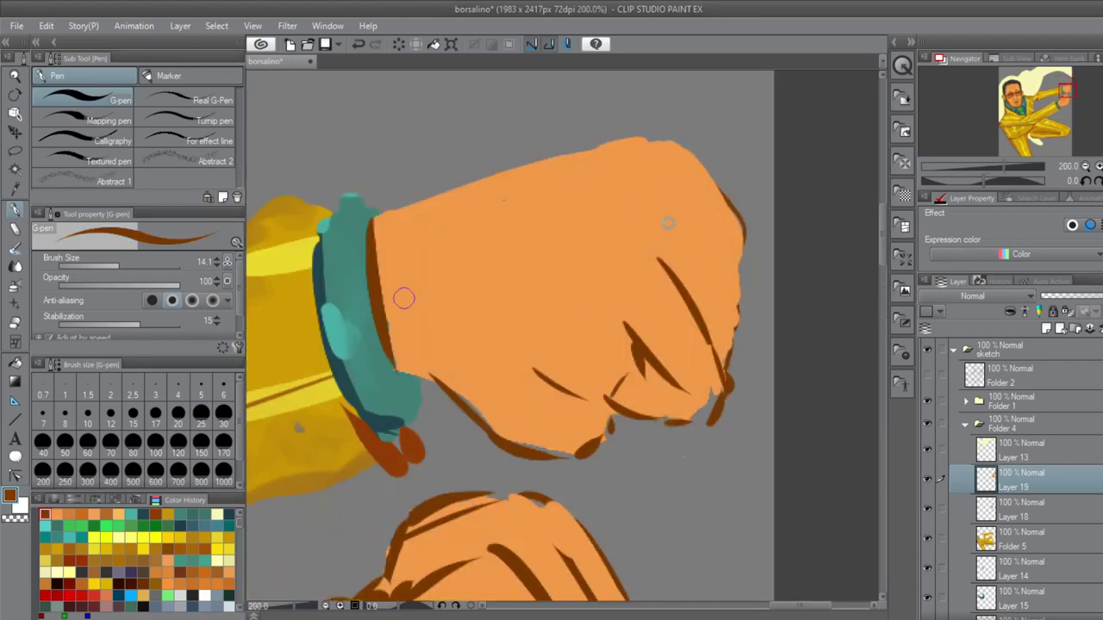
{"action": "left_click_drag", "start_coordinate": [690, 226], "coordinate": [739, 351]}
{"action": "key", "text": "ctrl+z"}
{"action": "left_click_drag", "start_coordinate": [702, 181], "coordinate": [735, 286]}
{"action": "key", "text": "ctrl+z"}
{"action": "key", "text": "ctrl+z"}
{"action": "left_click_drag", "start_coordinate": [700, 243], "coordinate": [733, 343]}
- Slim the rear fist by erasing along the back of the hand and around the outer knuckles
{"action": "key", "text": "e"}
{"action": "mouse_move", "coordinate": [414, 194]}
{"action": "left_mouse_down"}
{"action": "mouse_move", "coordinate": [698, 155]}
{"action": "mouse_move", "coordinate": [741, 284]}
{"action": "left_mouse_up"}
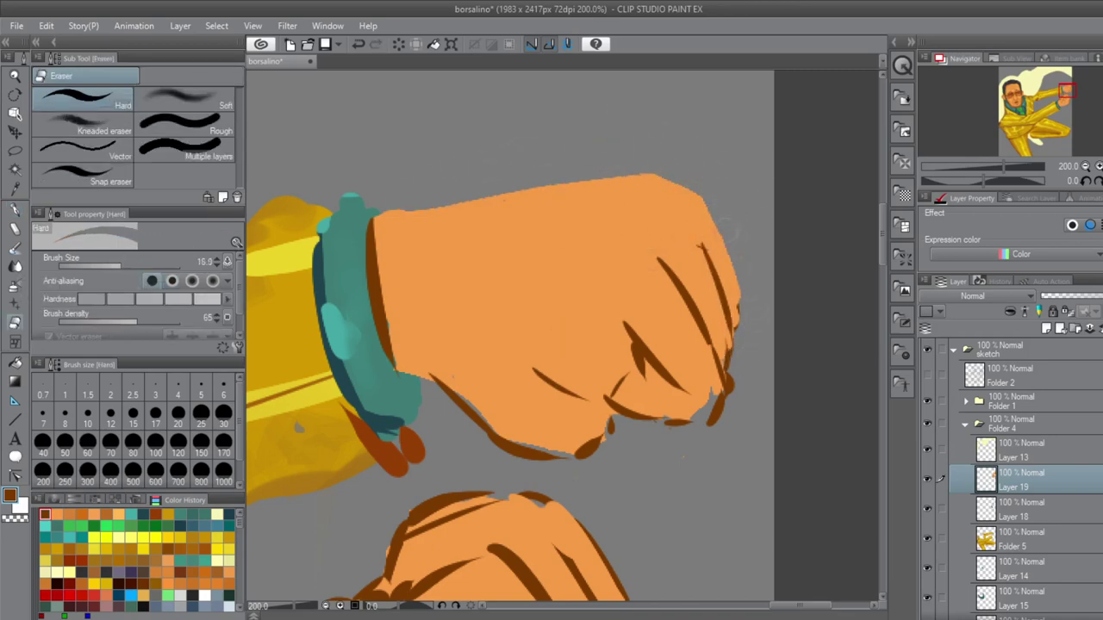
{"action": "left_click_drag", "start_coordinate": [732, 241], "coordinate": [734, 327]}
{"action": "left_click_drag", "start_coordinate": [508, 185], "coordinate": [672, 176]}
{"action": "scroll", "coordinate": [711, 215], "scroll_direction": "down", "scroll_amount": 4}
{"action": "scroll", "coordinate": [710, 215], "scroll_direction": "up", "scroll_amount": 3}
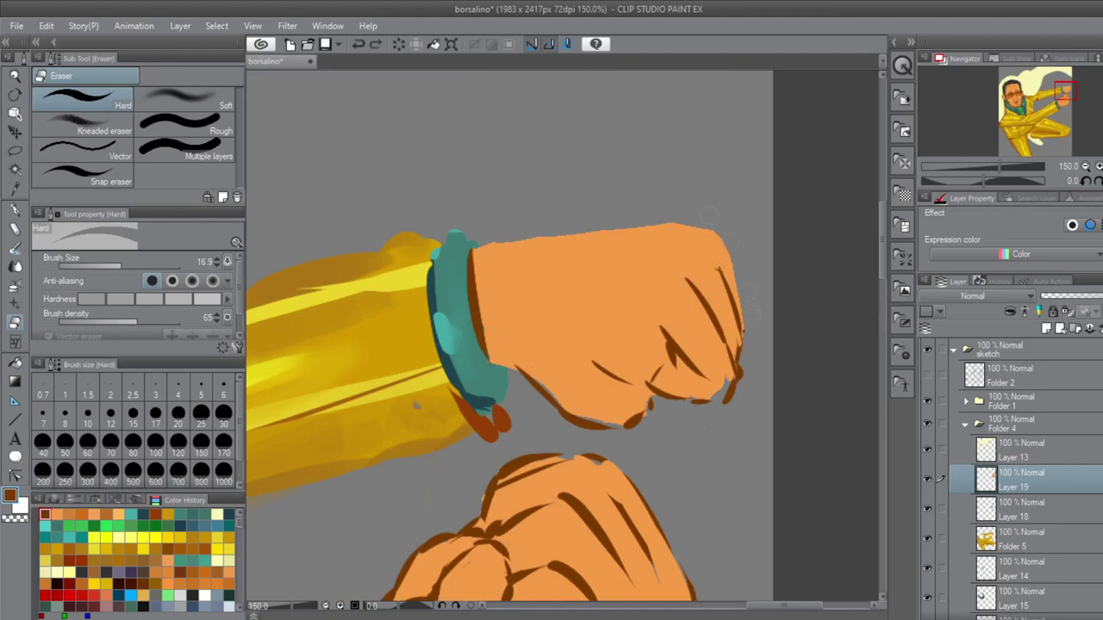
- Redraw the rear fist's outer knuckle contour in brown and rework the short crease between its fingers
{"action": "key", "text": "p"}
{"action": "key", "text": "e"}
{"action": "key", "text": "p"}
{"action": "left_click_drag", "start_coordinate": [719, 254], "coordinate": [741, 363]}
{"action": "scroll", "coordinate": [565, 336], "scroll_direction": "down", "scroll_amount": 4}
{"action": "scroll", "coordinate": [564, 336], "scroll_direction": "up", "scroll_amount": 4}
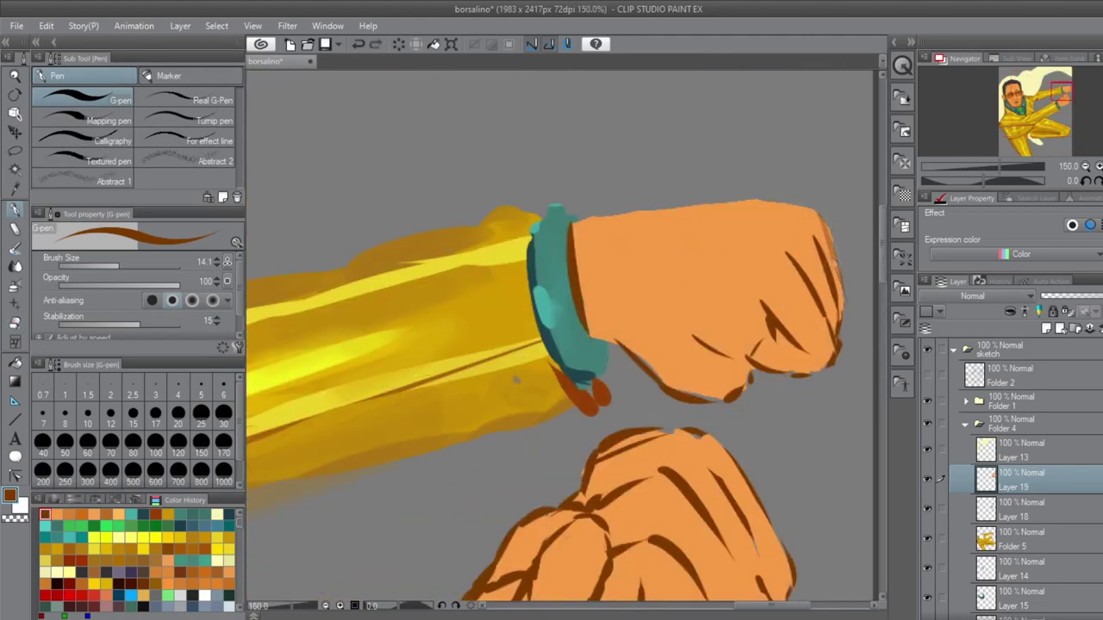
{"action": "left_click_drag", "start_coordinate": [773, 295], "coordinate": [775, 332]}
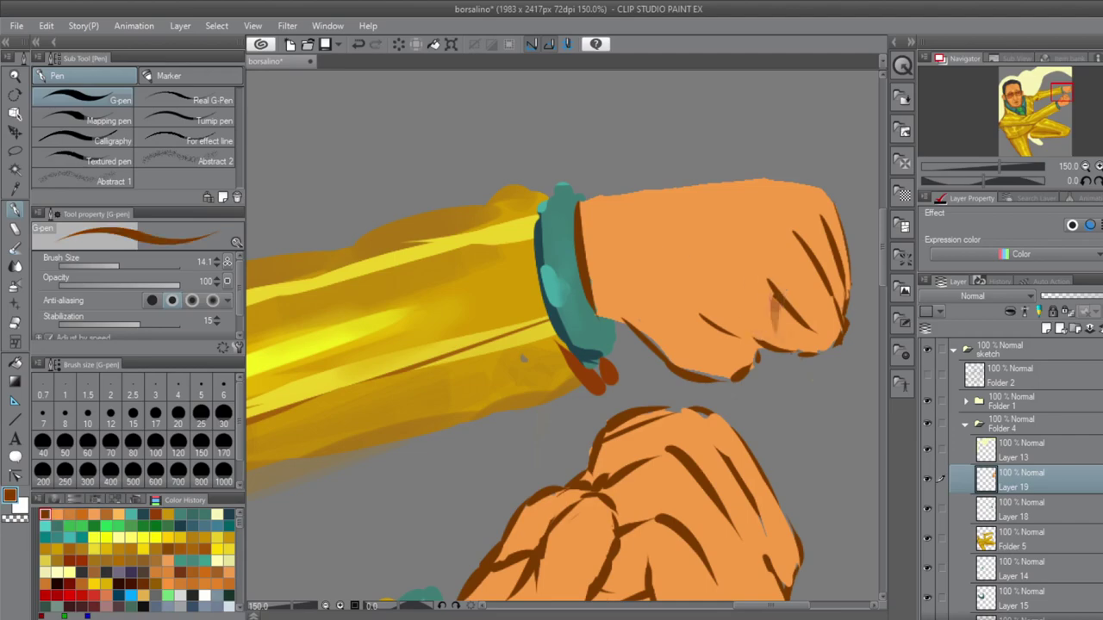
{"action": "scroll", "coordinate": [750, 344], "scroll_direction": "down", "scroll_amount": 3}
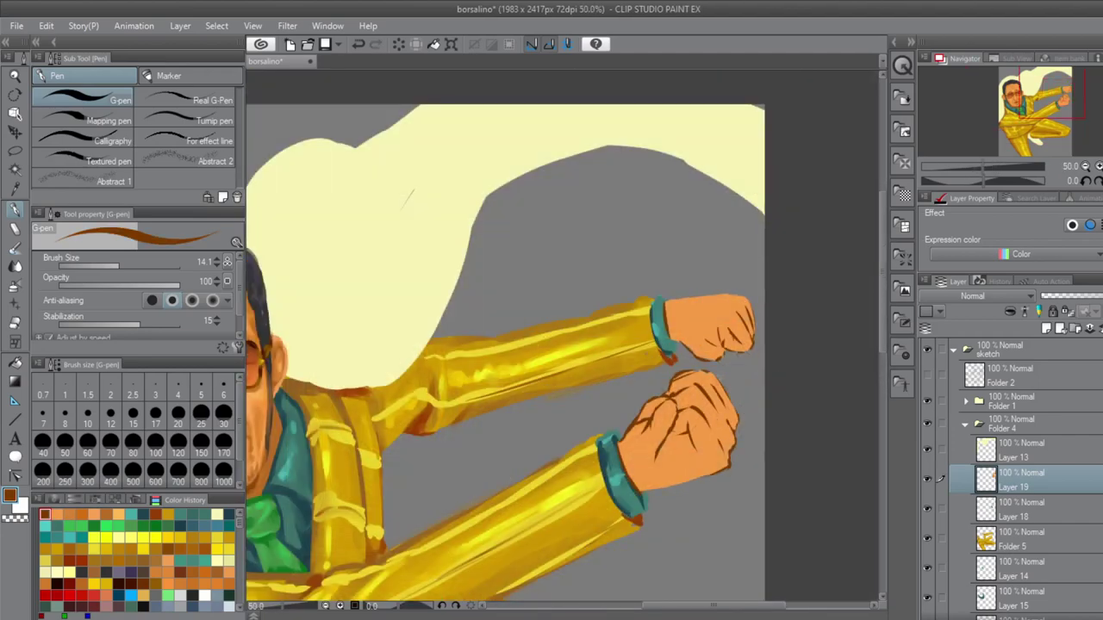
{"action": "scroll", "coordinate": [696, 457], "scroll_direction": "up", "scroll_amount": 2}
{"action": "scroll", "coordinate": [697, 457], "scroll_direction": "down", "scroll_amount": 3}
- Add a Glow dodge layer above Folder 1, paint bright yellow glints on both sunglass lenses with the Calligraphy pen, and blend them
{"action": "left_click", "coordinate": [53, 500]}
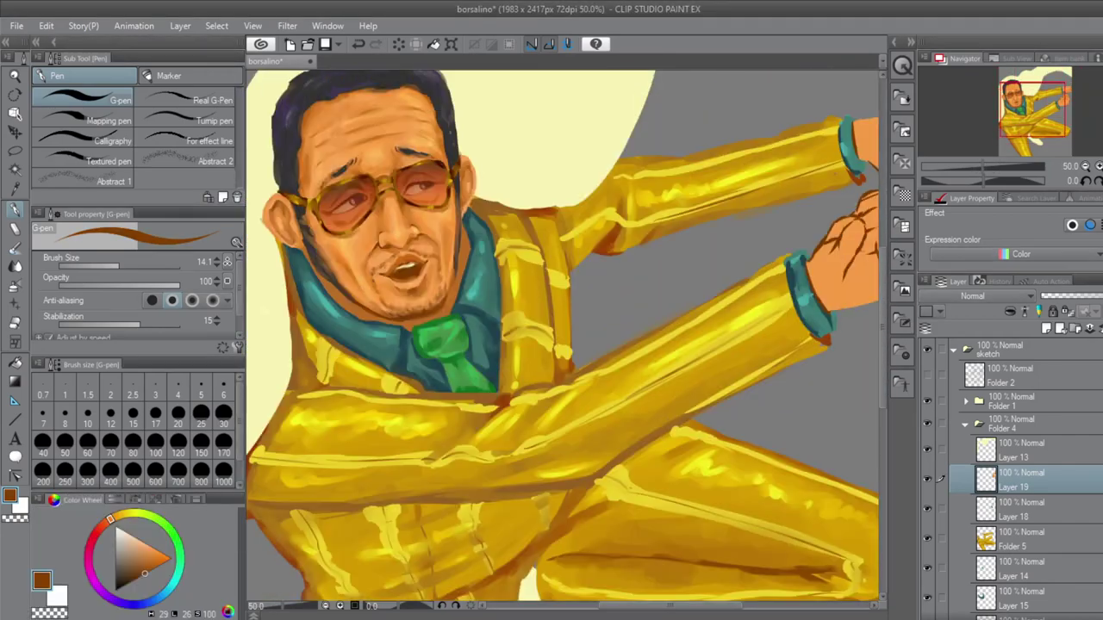
{"action": "left_click", "coordinate": [928, 480]}
{"action": "left_click", "coordinate": [927, 480]}
{"action": "scroll", "coordinate": [1016, 482], "scroll_direction": "down", "scroll_amount": 2}
{"action": "left_click", "coordinate": [1077, 539]}
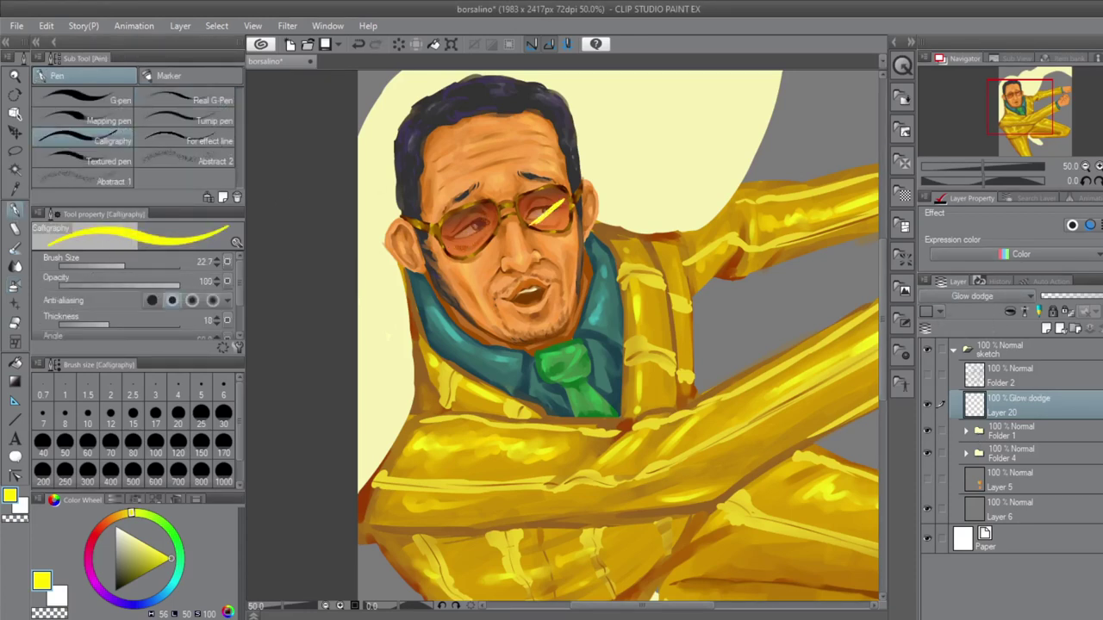
{"action": "key", "text": "j"}
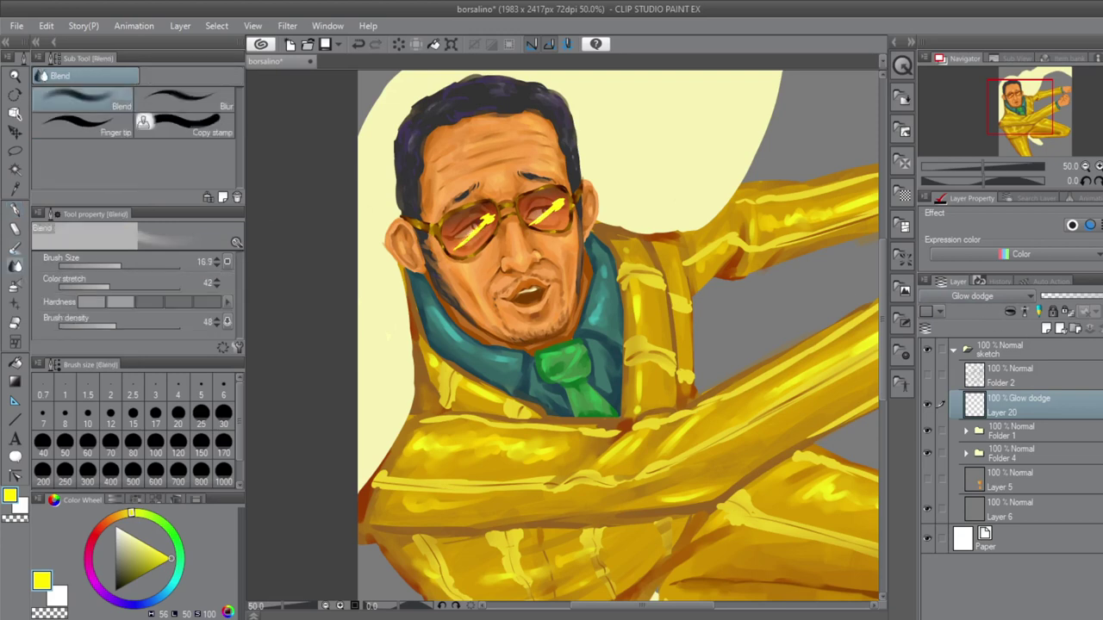
- Spray a yellow glow over the lenses, face and shirt collar on the Glow dodge layer with the Soft airbrush
{"action": "key", "text": "b"}
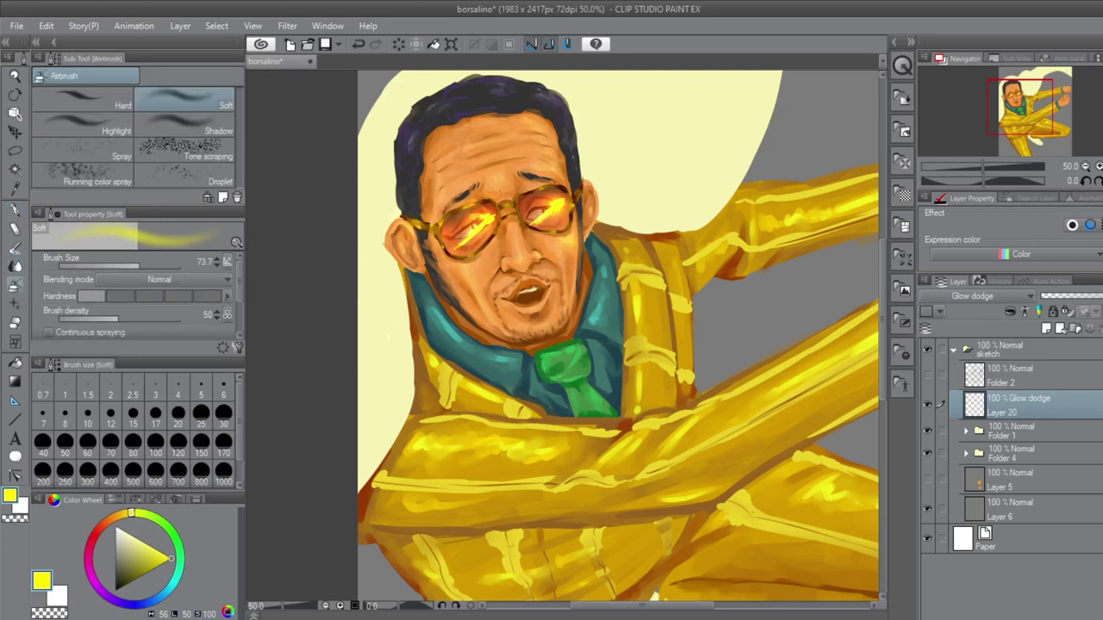
{"action": "scroll", "coordinate": [621, 339], "scroll_direction": "down", "scroll_amount": 3}
{"action": "scroll", "coordinate": [621, 340], "scroll_direction": "up", "scroll_amount": 3}
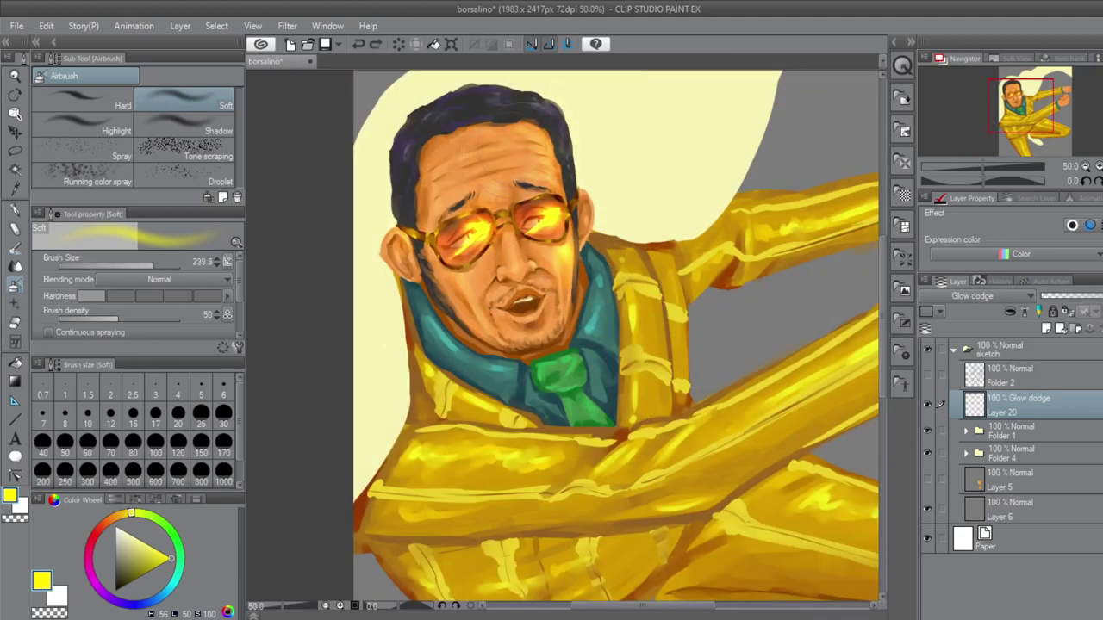
{"action": "left_click_drag", "start_coordinate": [597, 284], "coordinate": [596, 331]}
{"action": "left_click_drag", "start_coordinate": [479, 361], "coordinate": [513, 379]}
{"action": "scroll", "coordinate": [608, 285], "scroll_direction": "down", "scroll_amount": 1}
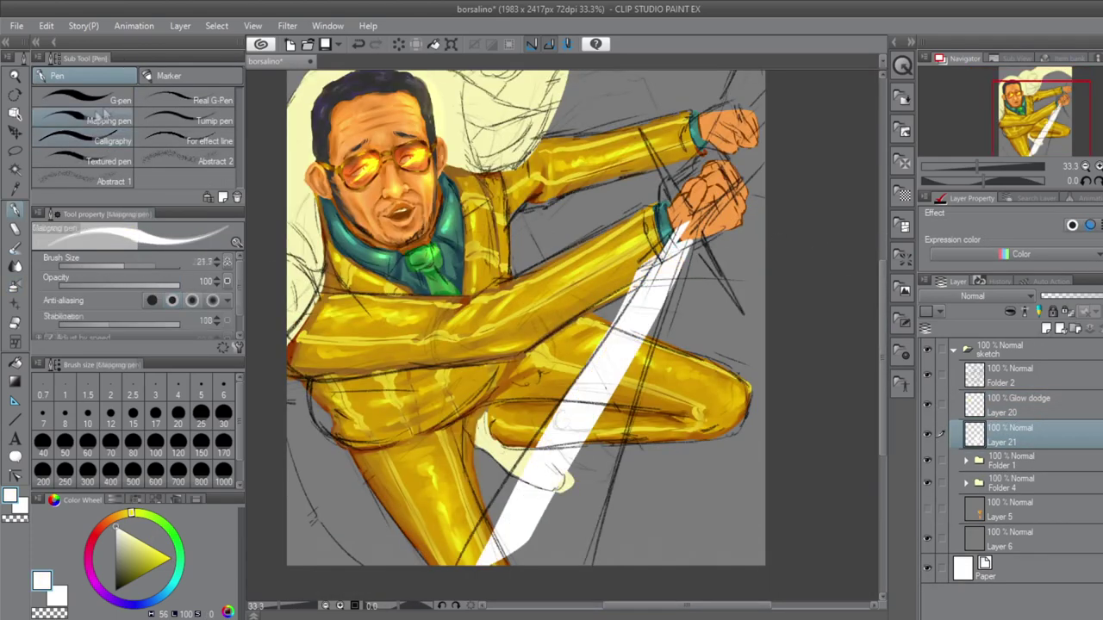
- Paint a white light beam on Layer 21 from the front fist to the canvas's lower edge, with flare spikes radiating from the fist
{"action": "left_click", "coordinate": [95, 100]}
{"action": "left_click_drag", "start_coordinate": [638, 297], "coordinate": [482, 560]}
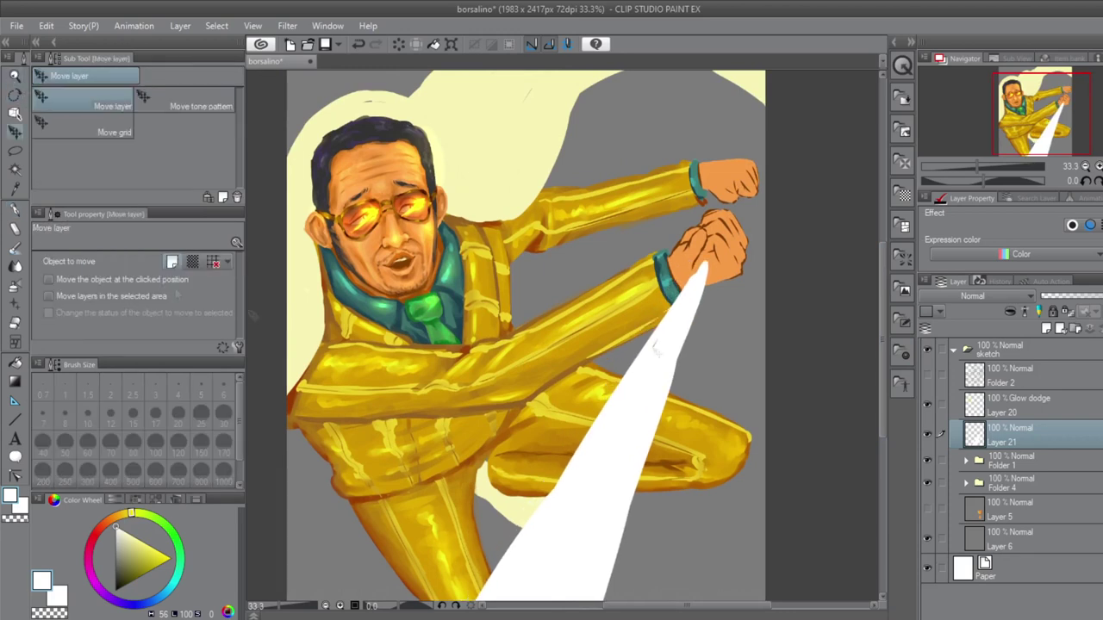
{"action": "key", "text": "p"}
{"action": "mouse_move", "coordinate": [702, 262]}
{"action": "left_mouse_down"}
{"action": "mouse_move", "coordinate": [651, 107]}
{"action": "mouse_move", "coordinate": [765, 226]}
{"action": "left_mouse_up"}
{"action": "left_click_drag", "start_coordinate": [711, 267], "coordinate": [765, 384]}
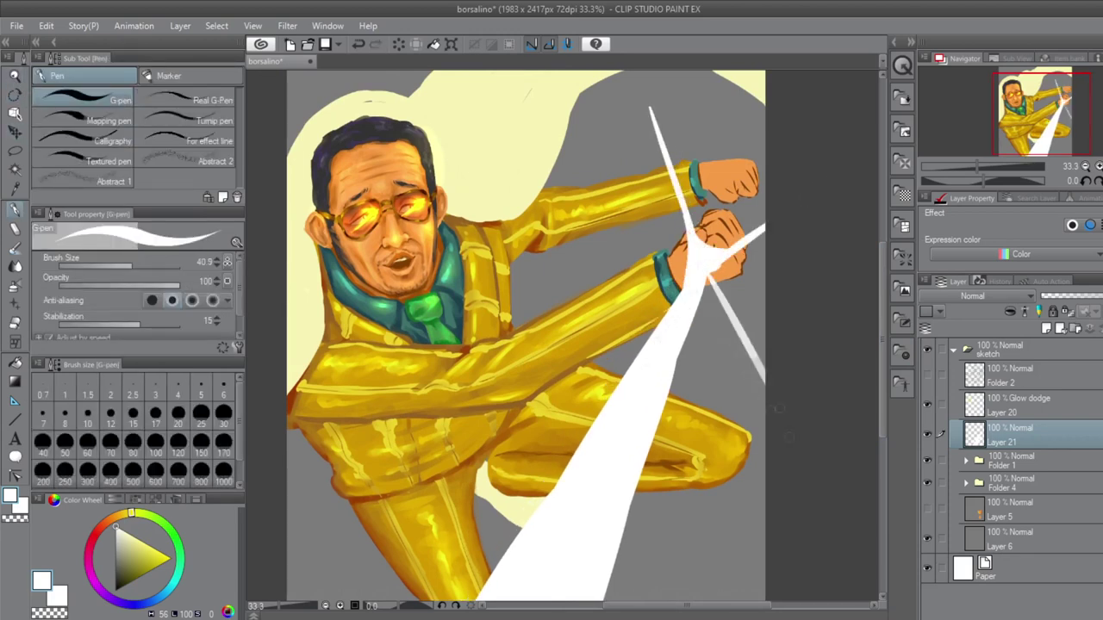
{"action": "key", "text": "ctrl+z"}
{"action": "left_click_drag", "start_coordinate": [708, 266], "coordinate": [766, 427]}
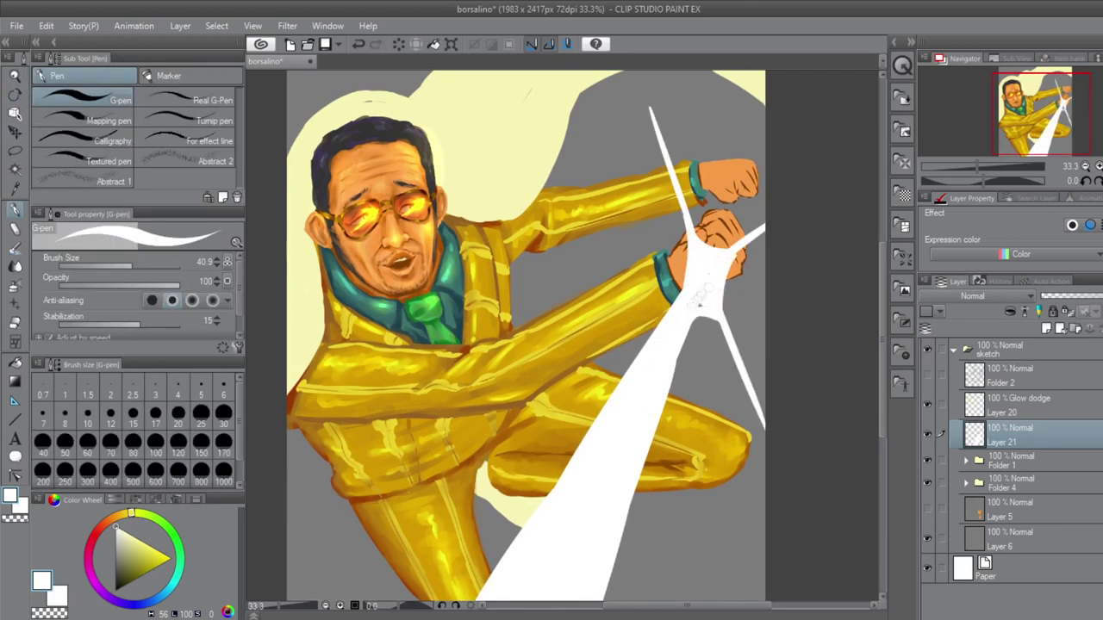
- Paint a white flare spike from the front fist along the sleeve and transform the lassoed flare and beam
{"action": "left_click_drag", "start_coordinate": [700, 304], "coordinate": [548, 402]}
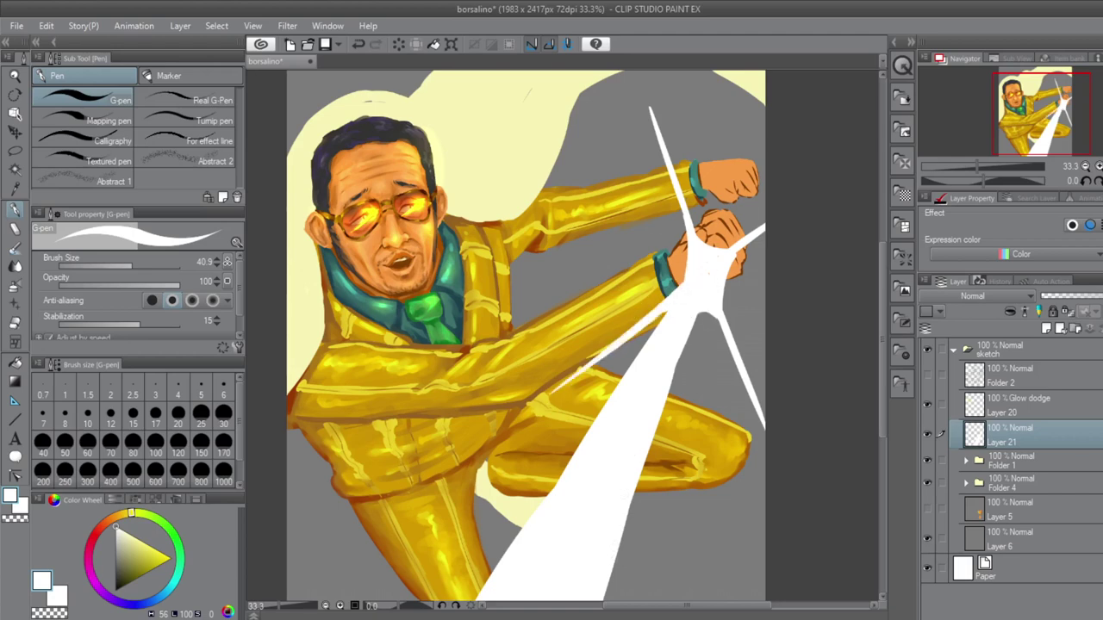
{"action": "key", "text": "m"}
{"action": "left_click_drag", "start_coordinate": [655, 121], "coordinate": [614, 151]}
{"action": "key", "text": "ctrl+t"}
{"action": "key", "text": "Return"}
{"action": "key", "text": "ctrl+d"}
{"action": "scroll", "coordinate": [525, 336], "scroll_direction": "down", "scroll_amount": 1}
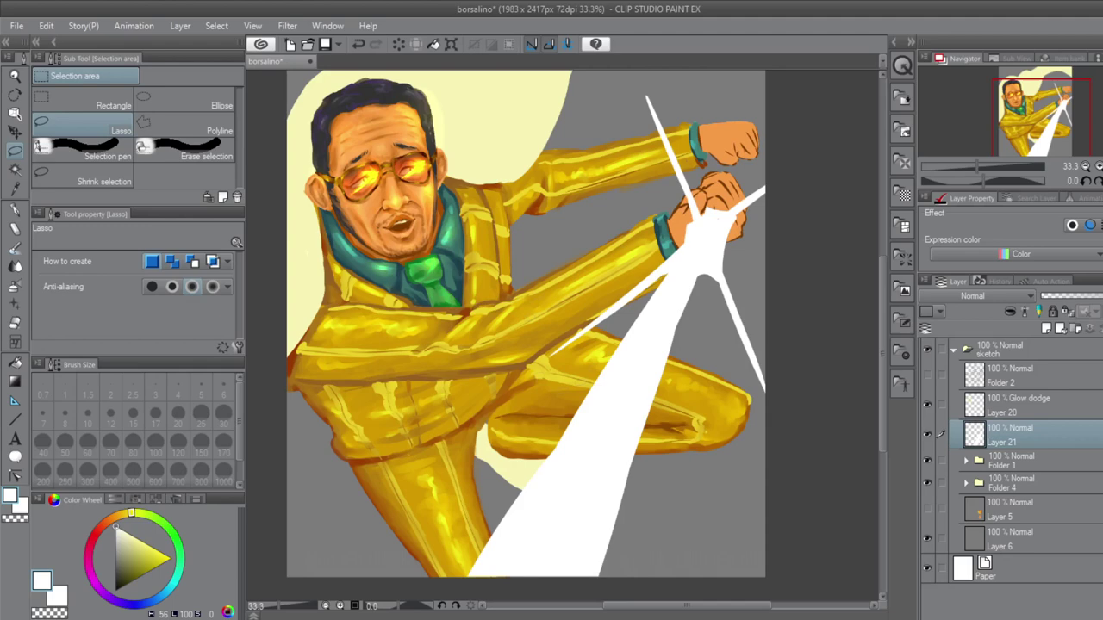
- Lasso the flare and beam once more and shift them slightly up and towards the cuff
{"action": "scroll", "coordinate": [526, 336], "scroll_direction": "up", "scroll_amount": 1}
{"action": "mouse_move", "coordinate": [655, 77]}
{"action": "left_mouse_down"}
{"action": "mouse_move", "coordinate": [499, 405]}
{"action": "mouse_move", "coordinate": [604, 78]}
{"action": "left_mouse_up"}
{"action": "key", "text": "ctrl+t"}
{"action": "key", "text": "Return"}
{"action": "key", "text": "ctrl+d"}
{"action": "scroll", "coordinate": [526, 336], "scroll_direction": "down", "scroll_amount": 1}
{"action": "key", "text": "ctrl+t"}
{"action": "key", "text": "Escape"}
{"action": "key", "text": "p"}
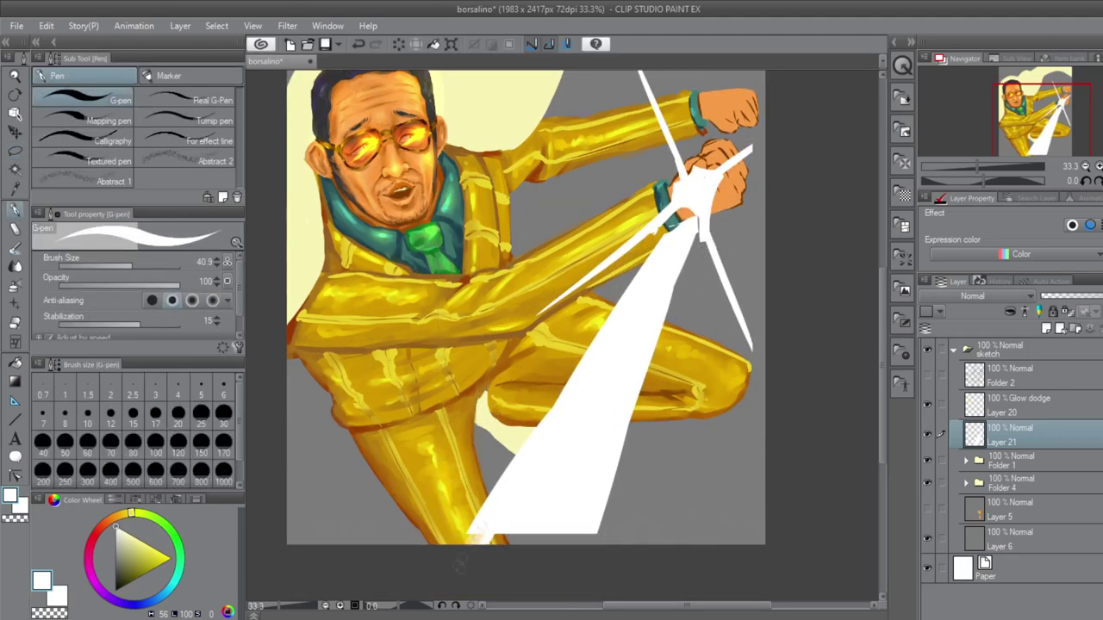
- Patch the beam's lower end, extend the flare spikes to the canvas edge, and paint white light between and above the fists
{"action": "left_click_drag", "start_coordinate": [507, 509], "coordinate": [573, 552]}
{"action": "scroll", "coordinate": [677, 314], "scroll_direction": "up", "scroll_amount": 1}
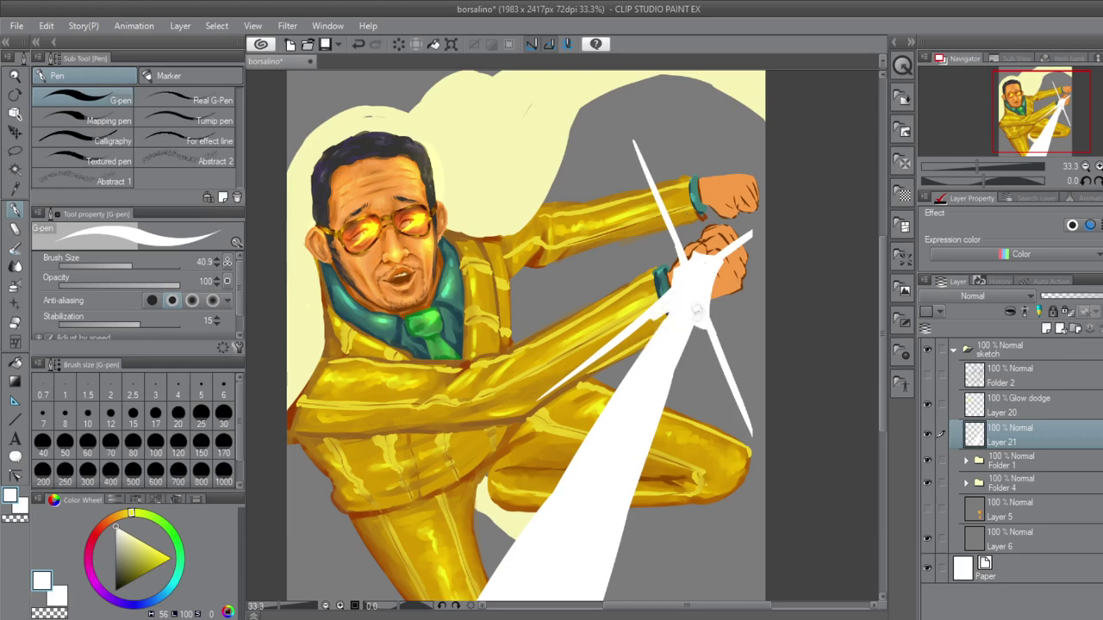
{"action": "key", "text": "e"}
{"action": "key", "text": "p"}
{"action": "left_click_drag", "start_coordinate": [765, 247], "coordinate": [693, 267]}
{"action": "key", "text": "e"}
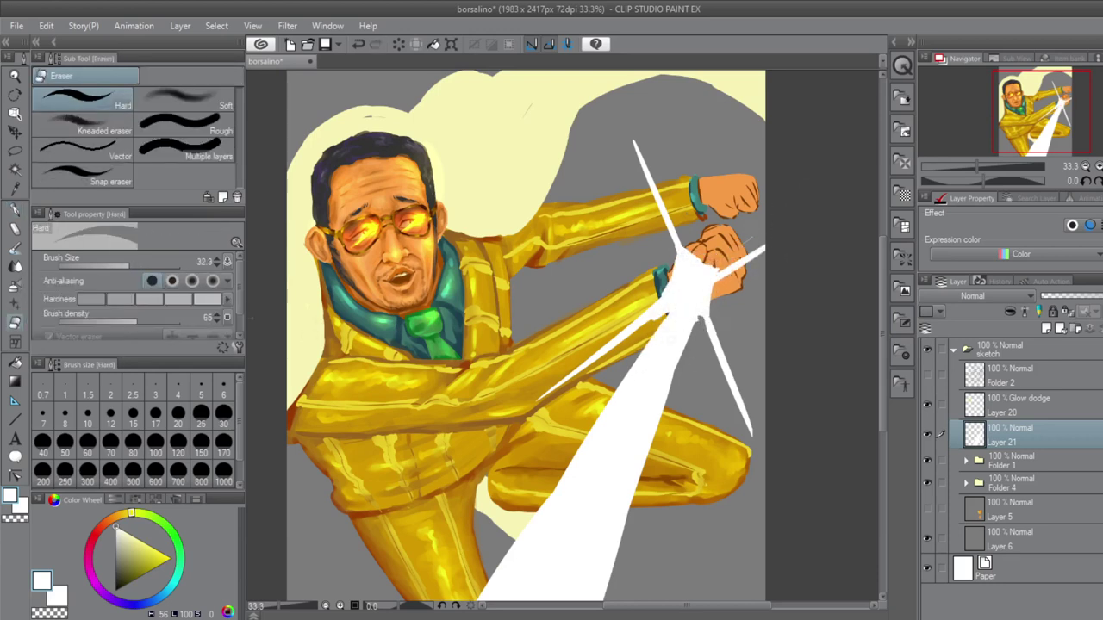
{"action": "key", "text": "p"}
{"action": "left_click_drag", "start_coordinate": [724, 371], "coordinate": [696, 287]}
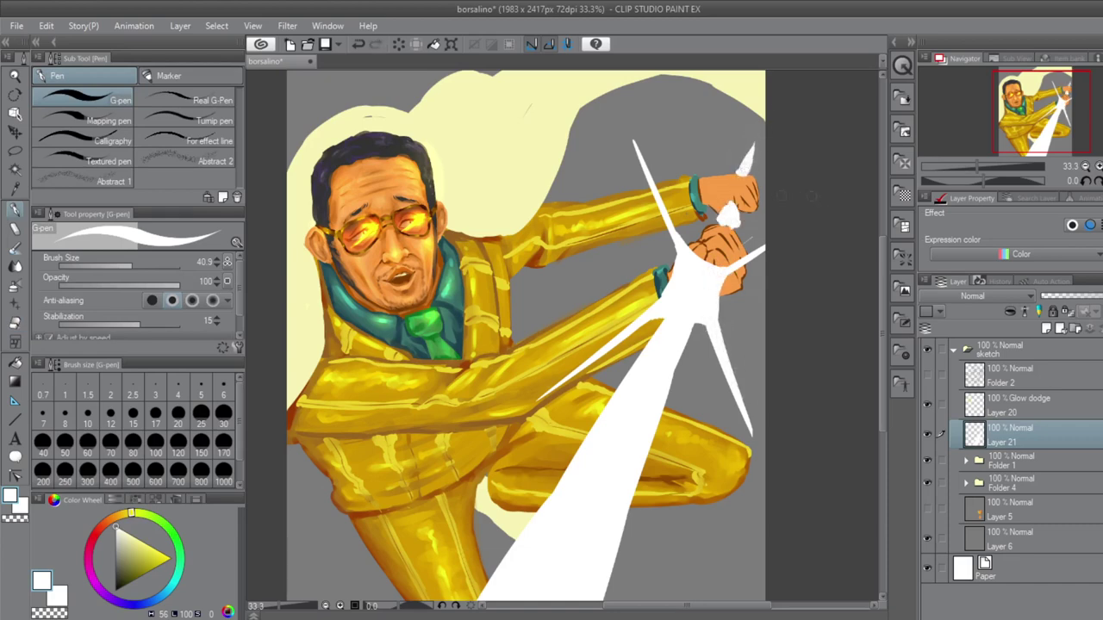
- Add a Glow dodge layer beneath Layer 21 and paint bright yellow along the beam's edges with Dense watercolor
{"action": "scroll", "coordinate": [526, 336], "scroll_direction": "down", "scroll_amount": 2}
{"action": "key", "text": "ctrl+shift+n"}
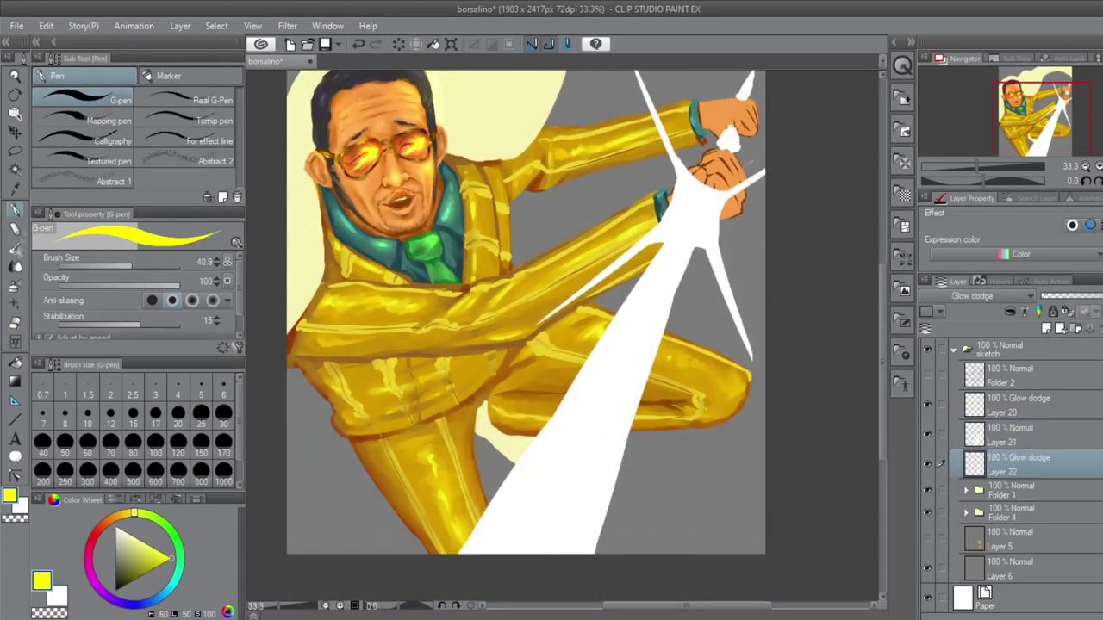
{"action": "key", "text": "b"}
{"action": "mouse_move", "coordinate": [595, 340]}
{"action": "left_mouse_down"}
{"action": "mouse_move", "coordinate": [504, 483]}
{"action": "mouse_move", "coordinate": [443, 552]}
{"action": "left_mouse_up"}
{"action": "left_click_drag", "start_coordinate": [634, 289], "coordinate": [513, 435]}
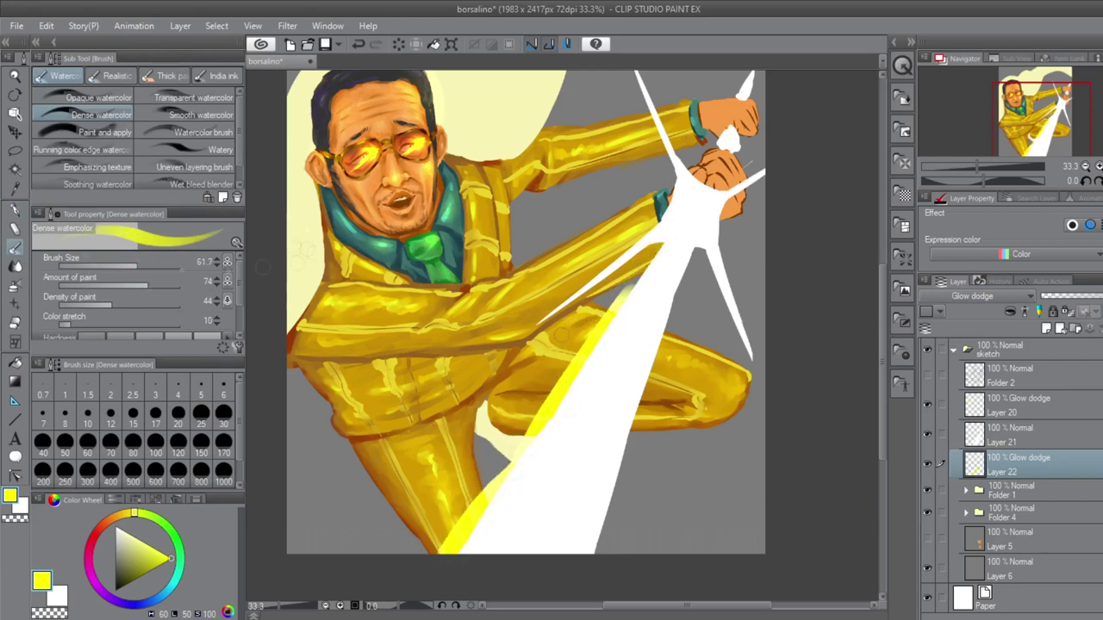
{"action": "left_click_drag", "start_coordinate": [603, 259], "coordinate": [551, 336]}
{"action": "left_click_drag", "start_coordinate": [697, 297], "coordinate": [527, 321]}
{"action": "mouse_move", "coordinate": [500, 551]}
{"action": "left_mouse_down"}
{"action": "mouse_move", "coordinate": [629, 405]}
{"action": "mouse_move", "coordinate": [711, 340]}
{"action": "left_mouse_up"}
- Outline the flare spikes and the light between the fists in yellow on the Glow dodge layer
{"action": "left_click_drag", "start_coordinate": [603, 259], "coordinate": [655, 215]}
{"action": "left_click_drag", "start_coordinate": [655, 543], "coordinate": [690, 250]}
{"action": "mouse_move", "coordinate": [702, 249]}
{"action": "left_mouse_down"}
{"action": "mouse_move", "coordinate": [763, 371]}
{"action": "mouse_move", "coordinate": [759, 354]}
{"action": "left_mouse_up"}
{"action": "key", "text": "ctrl+z"}
{"action": "left_click_drag", "start_coordinate": [517, 302], "coordinate": [517, 353]}
{"action": "left_click_drag", "start_coordinate": [668, 293], "coordinate": [616, 151]}
{"action": "left_click_drag", "start_coordinate": [685, 259], "coordinate": [620, 159]}
{"action": "mouse_move", "coordinate": [650, 211]}
{"action": "left_mouse_down"}
{"action": "mouse_move", "coordinate": [715, 276]}
{"action": "mouse_move", "coordinate": [673, 263]}
{"action": "left_mouse_up"}
{"action": "left_click_drag", "start_coordinate": [729, 280], "coordinate": [720, 367]}
{"action": "scroll", "coordinate": [780, 231], "scroll_direction": "down", "scroll_amount": 1}
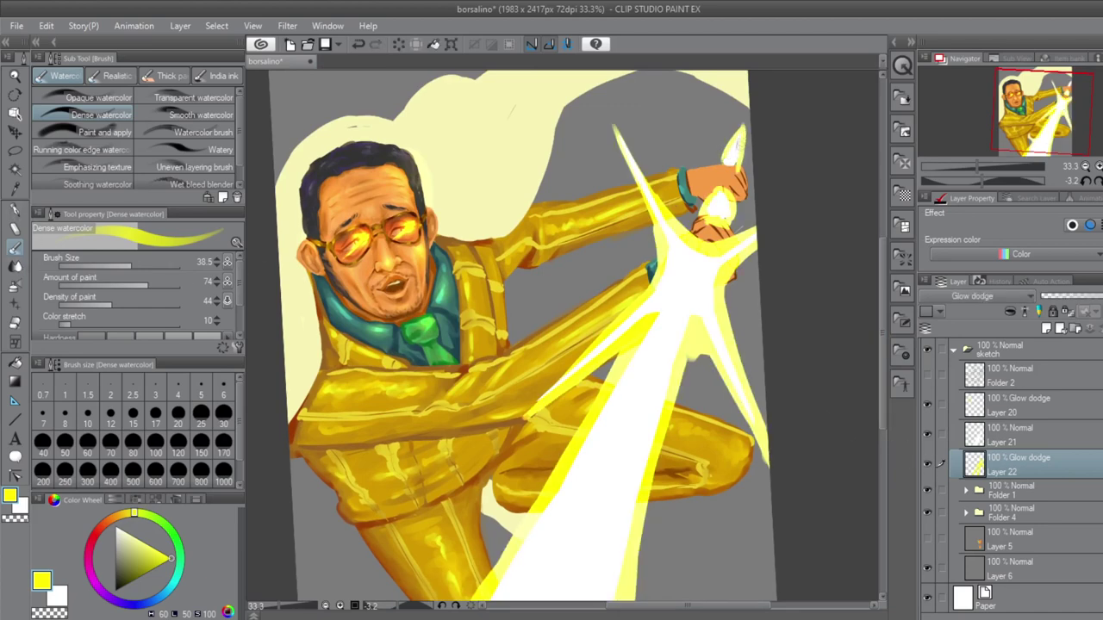
- Check which layers hold the light effect and make the Glow dodge Layer 22 active
{"action": "left_click", "coordinate": [732, 139], "text": "ctrl+shift"}
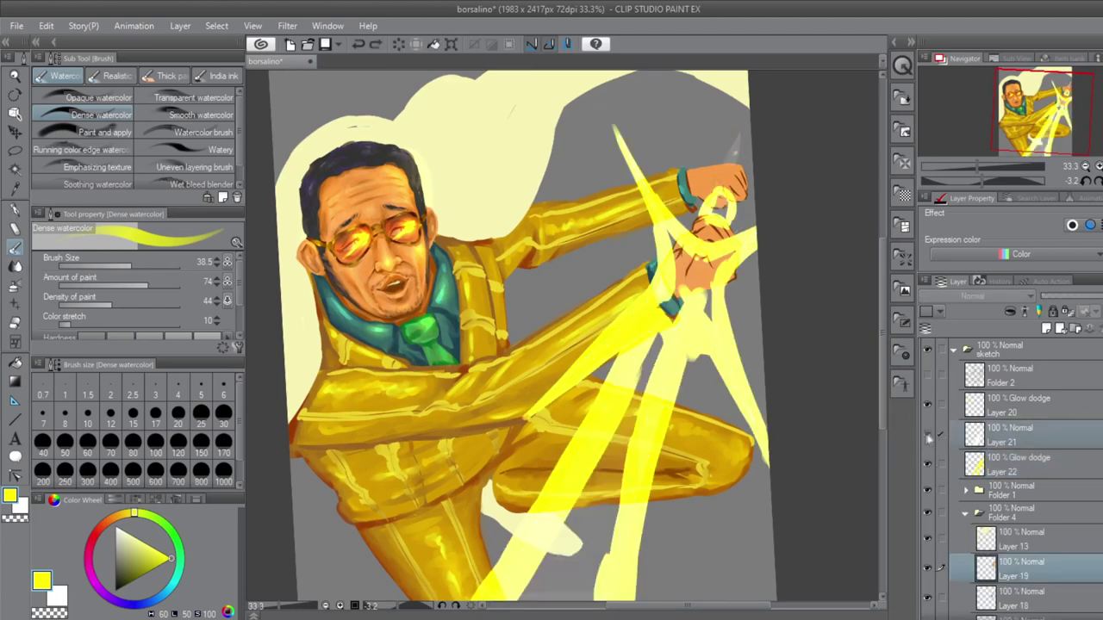
{"action": "key", "text": "p"}
{"action": "key", "text": "j"}
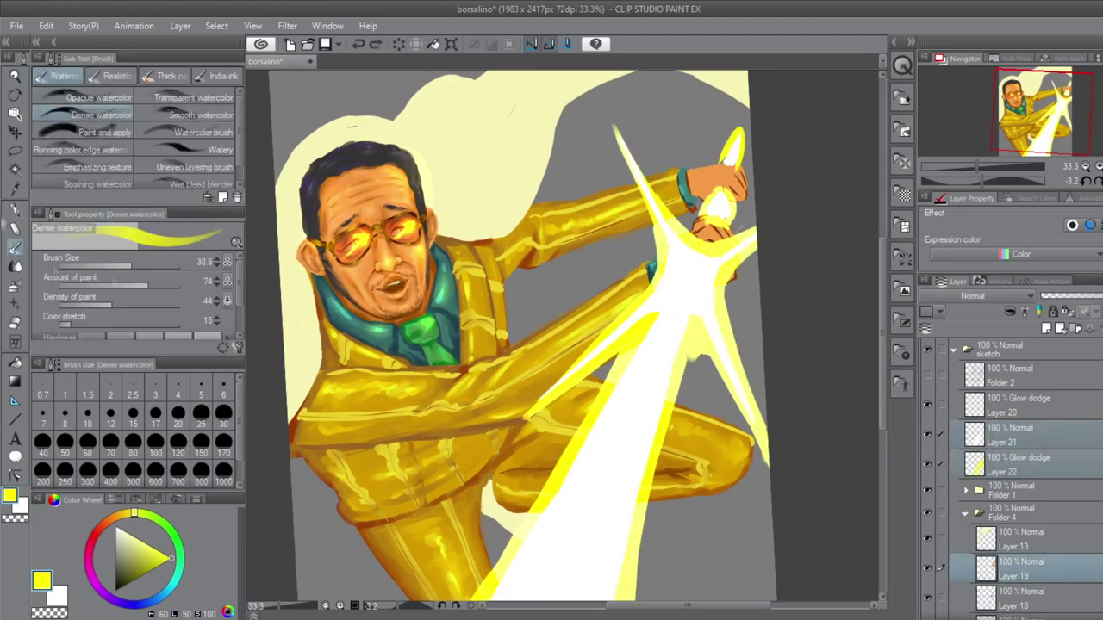
{"action": "scroll", "coordinate": [522, 336], "scroll_direction": "down", "scroll_amount": 2}
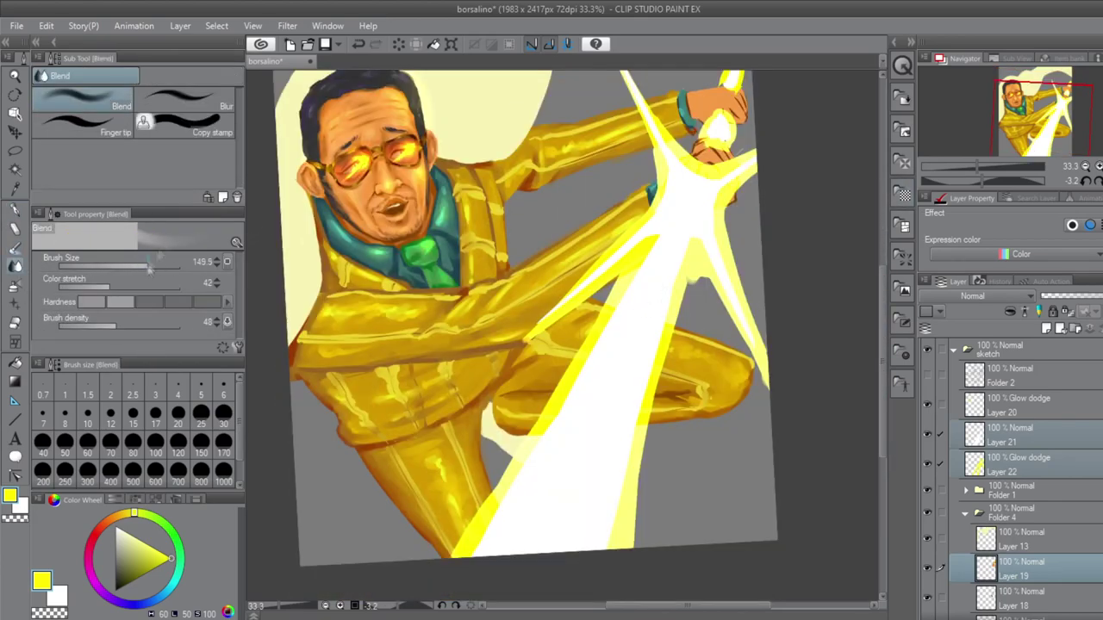
{"action": "scroll", "coordinate": [661, 520], "scroll_direction": "up", "scroll_amount": 1}
{"action": "left_click", "coordinate": [661, 521], "text": "ctrl+shift"}
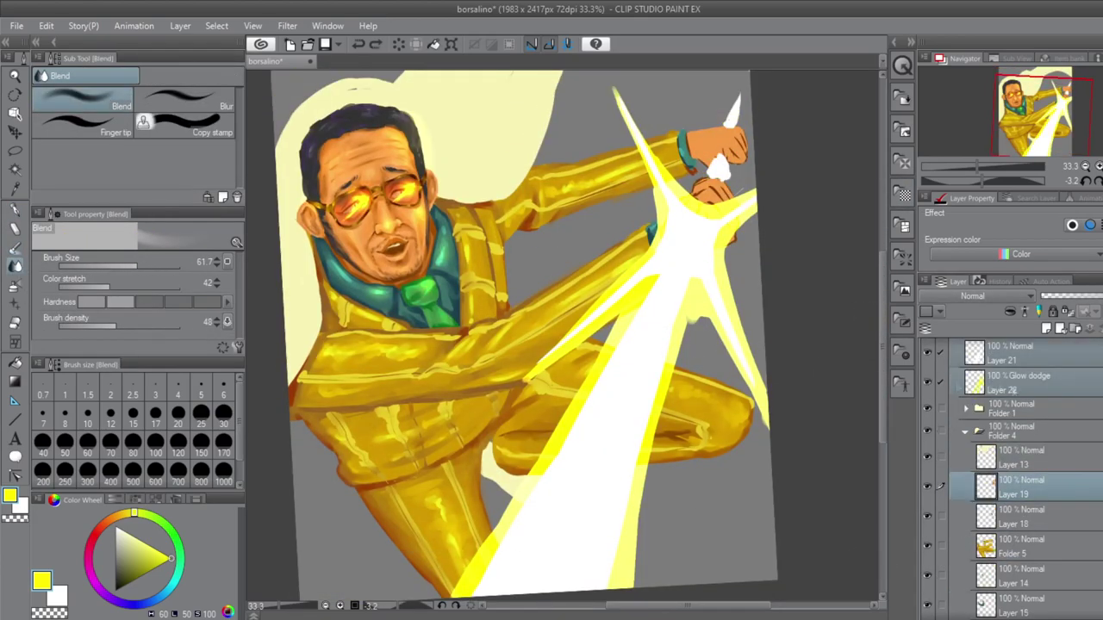
{"action": "key", "text": "p"}
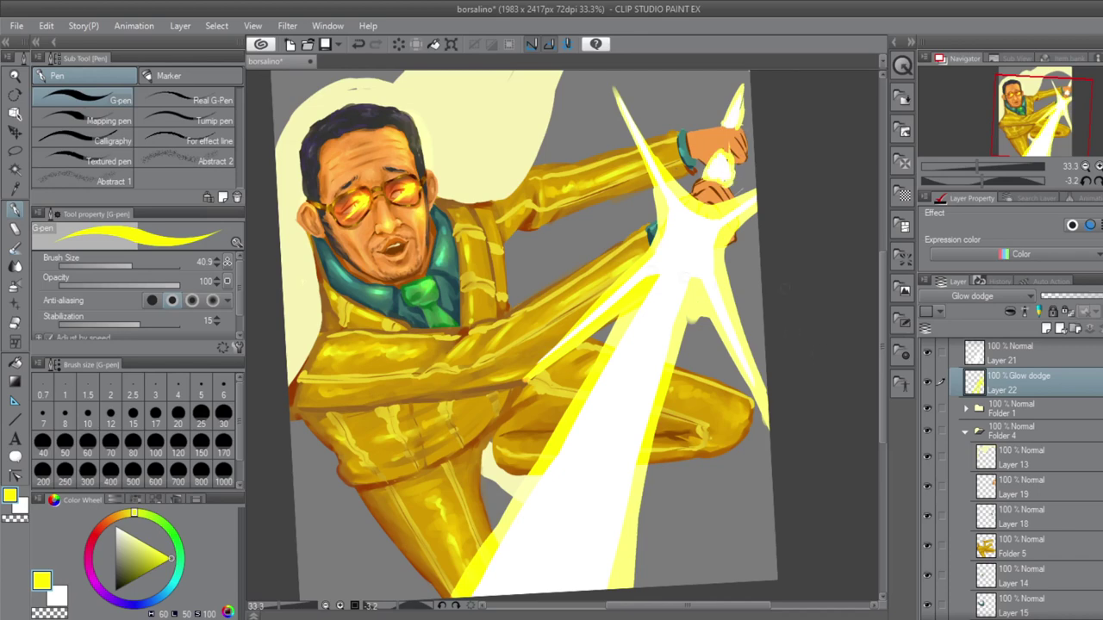
{"action": "scroll", "coordinate": [525, 335], "scroll_direction": "down", "scroll_amount": 1}
- Blend the yellow edges of the beam and flare spikes outward into a soft glow on Layer 22
{"action": "key", "text": "j"}
{"action": "key", "text": "bracketleft"}
{"action": "mouse_move", "coordinate": [646, 552]}
{"action": "left_mouse_down"}
{"action": "mouse_move", "coordinate": [651, 362]}
{"action": "mouse_move", "coordinate": [646, 414]}
{"action": "mouse_move", "coordinate": [681, 293]}
{"action": "mouse_move", "coordinate": [656, 451]}
{"action": "mouse_move", "coordinate": [644, 424]}
{"action": "mouse_move", "coordinate": [702, 279]}
{"action": "mouse_move", "coordinate": [759, 383]}
{"action": "mouse_move", "coordinate": [733, 206]}
{"action": "left_mouse_up"}
{"action": "key", "text": "bracketleft"}
{"action": "left_click_drag", "start_coordinate": [750, 293], "coordinate": [729, 177]}
{"action": "mouse_move", "coordinate": [482, 552]}
{"action": "left_mouse_down"}
{"action": "mouse_move", "coordinate": [560, 327]}
{"action": "mouse_move", "coordinate": [655, 185]}
{"action": "left_mouse_up"}
{"action": "mouse_move", "coordinate": [621, 125]}
{"action": "left_mouse_down"}
{"action": "mouse_move", "coordinate": [690, 220]}
{"action": "mouse_move", "coordinate": [749, 276]}
{"action": "mouse_move", "coordinate": [778, 379]}
{"action": "left_mouse_up"}
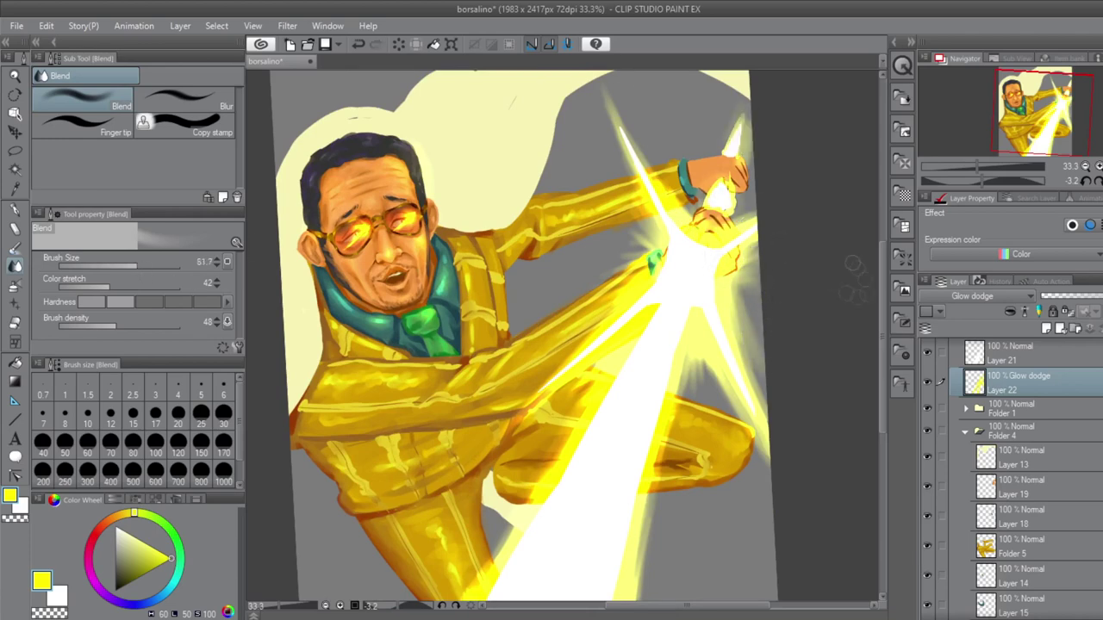
- Soften the white beam's edges on Layer 21 with the Blend tool, checking them with the glow layer hidden
{"action": "scroll", "coordinate": [854, 266], "scroll_direction": "down", "scroll_amount": 2}
{"action": "key", "text": "alt+bracketright"}
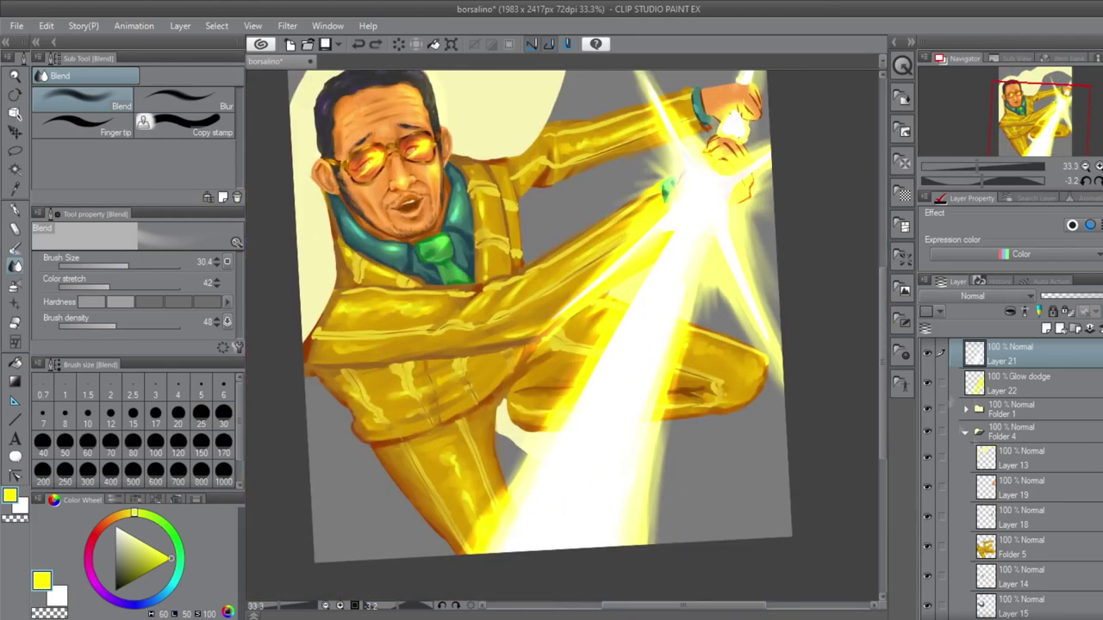
{"action": "key", "text": "p"}
{"action": "key", "text": "b"}
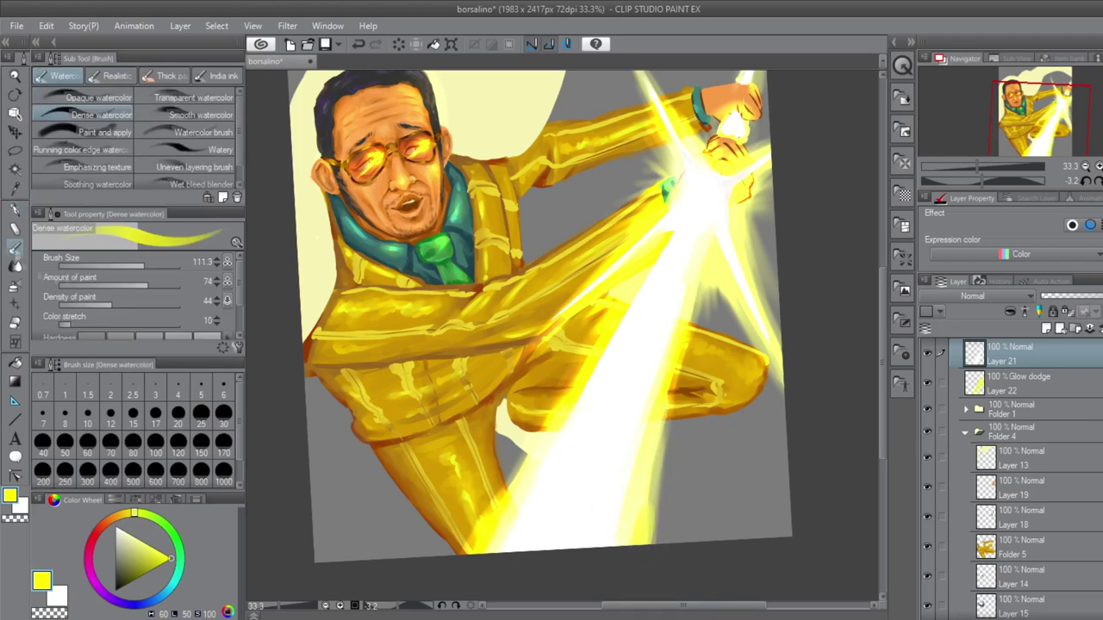
{"action": "key", "text": "j"}
{"action": "left_click", "coordinate": [928, 379]}
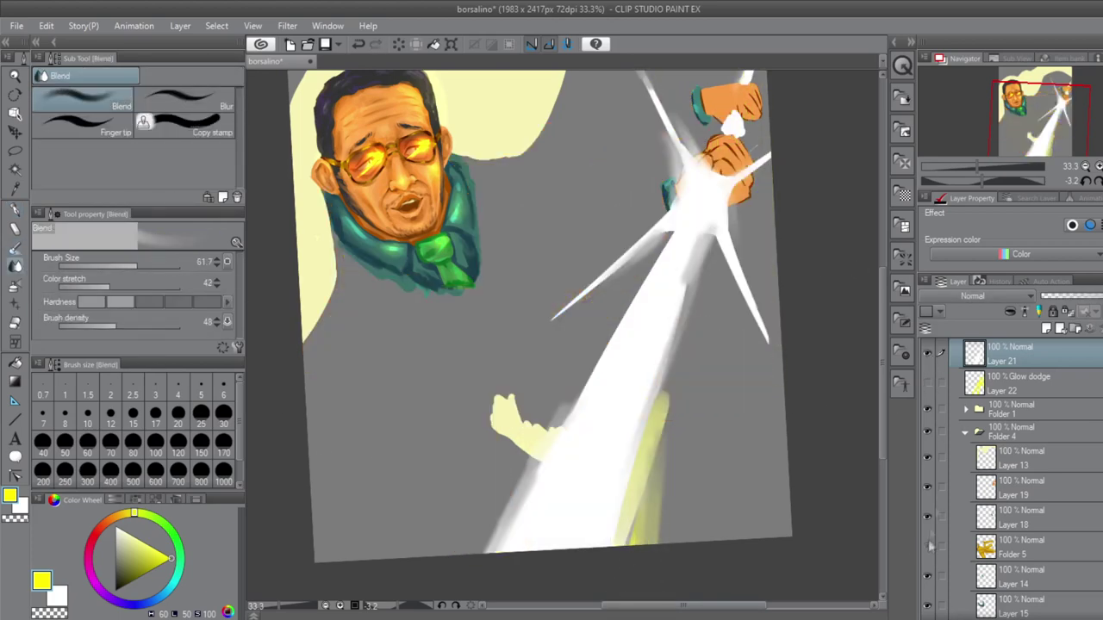
{"action": "left_click", "coordinate": [928, 379]}
{"action": "left_click", "coordinate": [929, 370]}
{"action": "left_click", "coordinate": [929, 371]}
{"action": "key", "text": "e"}
{"action": "left_click", "coordinate": [928, 397]}
{"action": "left_click", "coordinate": [929, 396]}
- Spread the yellow glow around the beam and fists on Layer 22 with a larger Blend brush
{"action": "key", "text": "j"}
{"action": "left_click", "coordinate": [1004, 397]}
{"action": "key", "text": "bracketright"}
{"action": "scroll", "coordinate": [886, 306], "scroll_direction": "up", "scroll_amount": 2}
{"action": "scroll", "coordinate": [886, 306], "scroll_direction": "up", "scroll_amount": 3}
{"action": "left_click_drag", "start_coordinate": [147, 261], "coordinate": [141, 261]}
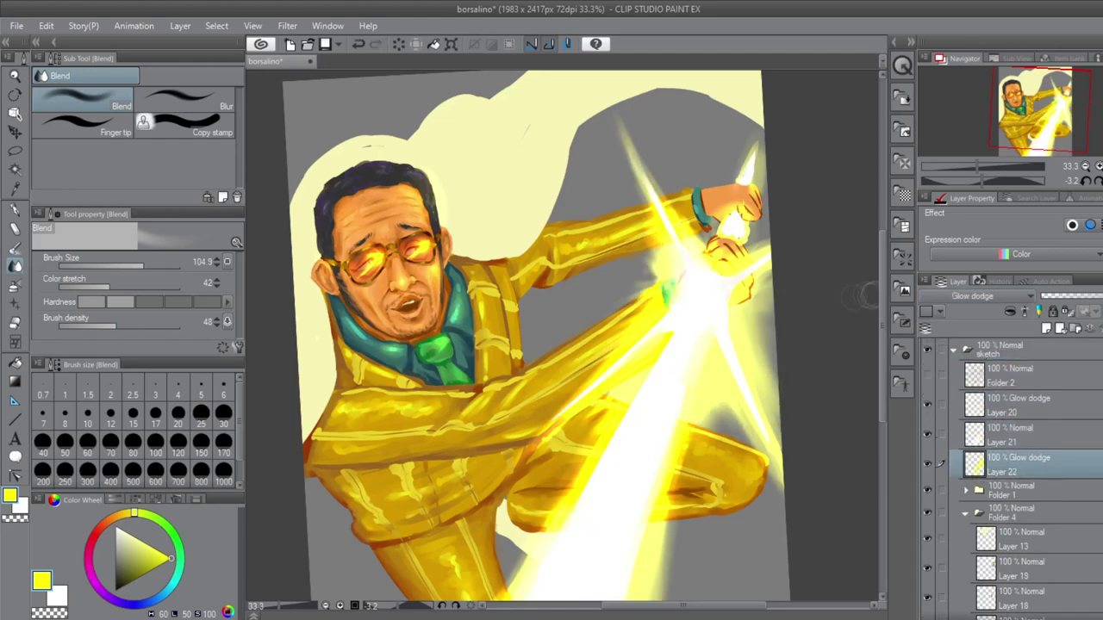
- Try erasing and blending the glow between the beam and the lower flare spike above the knee
{"action": "scroll", "coordinate": [718, 383], "scroll_direction": "down", "scroll_amount": 3}
{"action": "key", "text": "e"}
{"action": "left_click", "coordinate": [715, 344]}
{"action": "key", "text": "ctrl+z"}
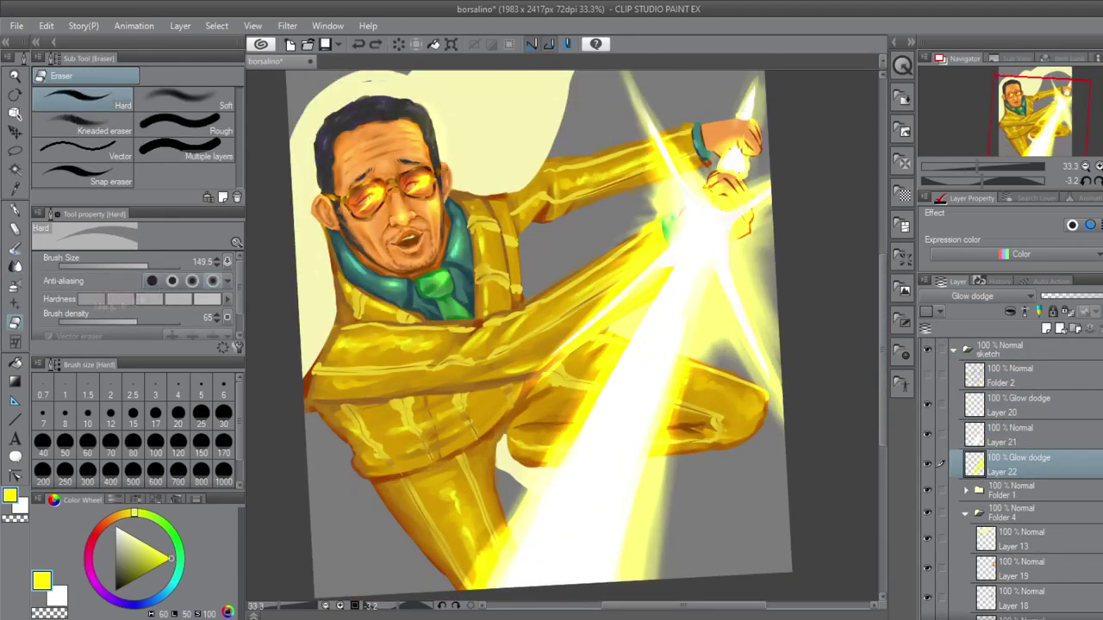
{"action": "key", "text": "j"}
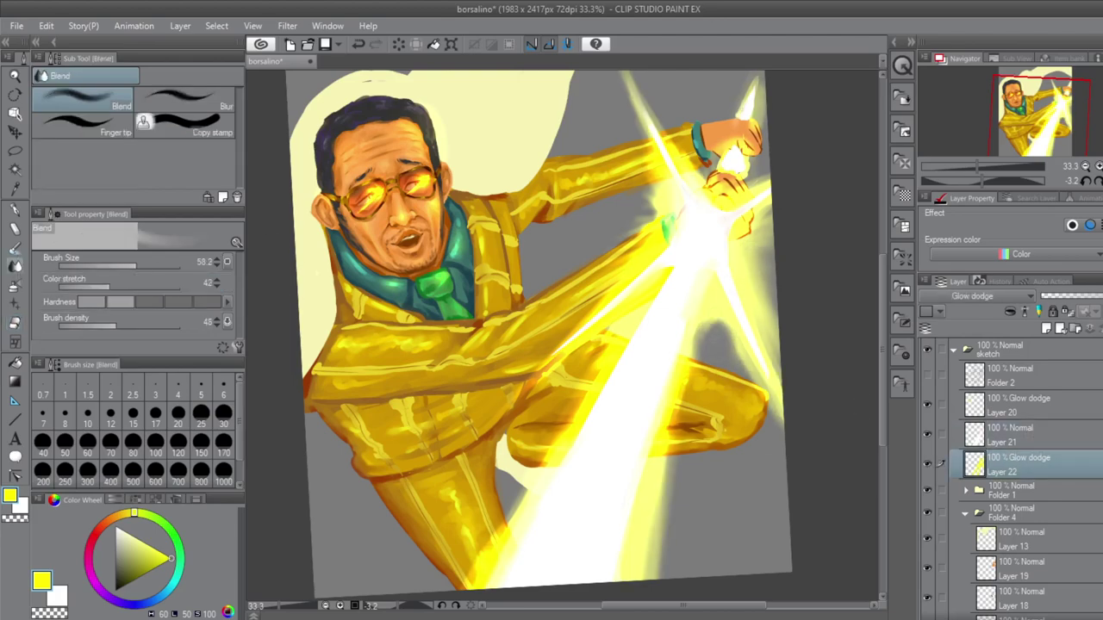
{"action": "scroll", "coordinate": [537, 336], "scroll_direction": "up", "scroll_amount": 3}
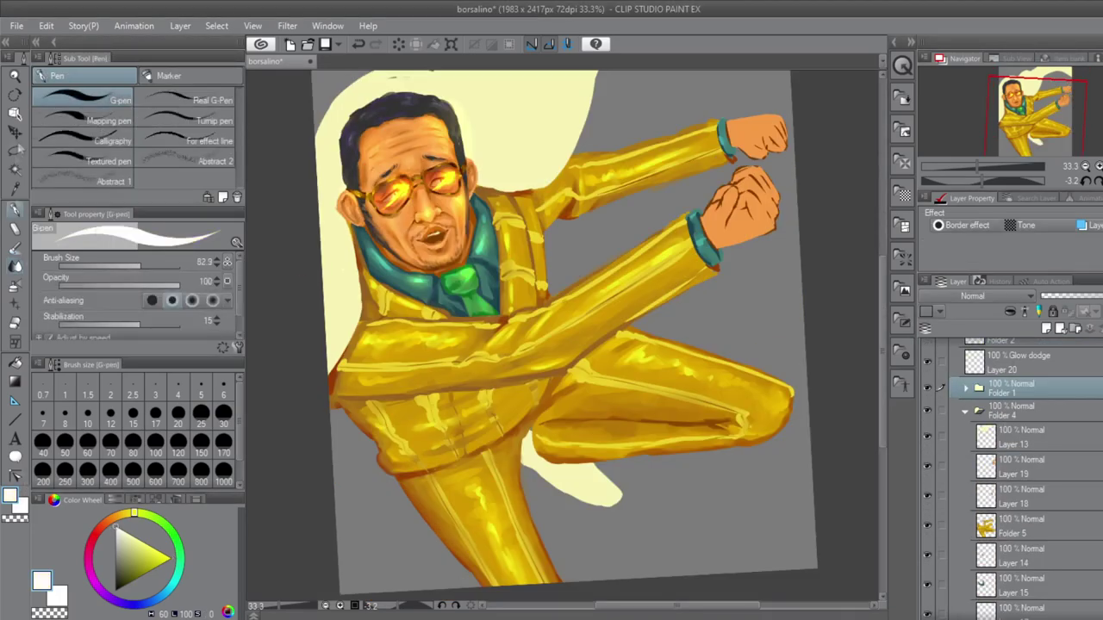
- Add a normal layer above Folder 1 and outline a white beam from the front fist to the canvas's lower edge with the G-pen
{"action": "key", "text": "ctrl+shift+n"}
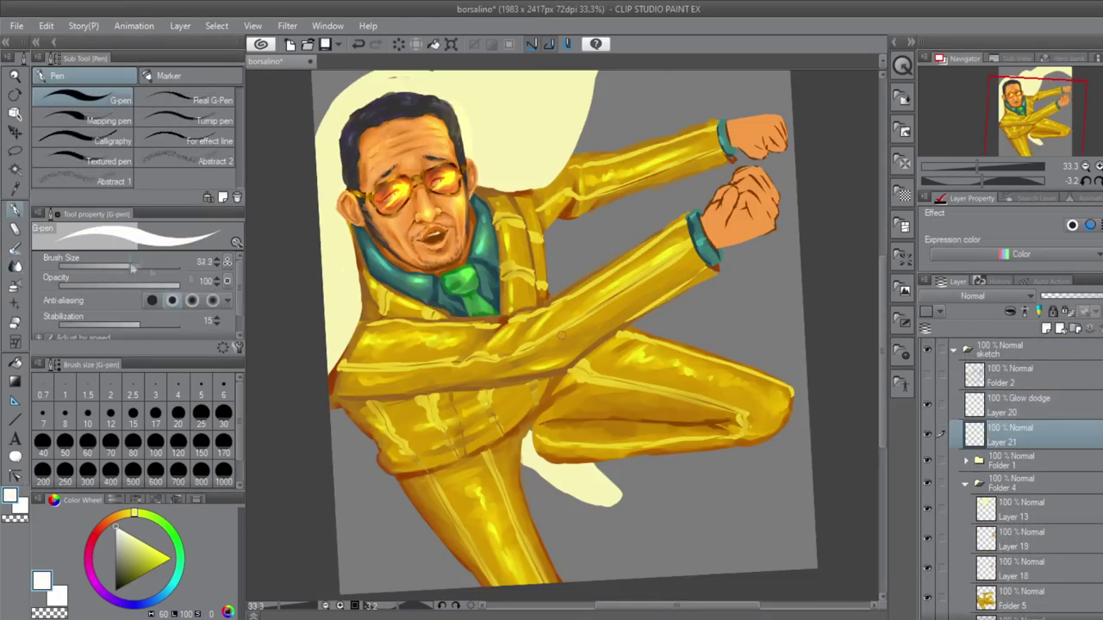
{"action": "key", "text": "bracketleft"}
{"action": "key", "text": "minus"}
{"action": "left_click_drag", "start_coordinate": [709, 199], "coordinate": [450, 524]}
{"action": "mouse_move", "coordinate": [714, 200]}
{"action": "left_mouse_down"}
{"action": "mouse_move", "coordinate": [556, 534]}
{"action": "mouse_move", "coordinate": [691, 248]}
{"action": "left_mouse_up"}
{"action": "scroll", "coordinate": [530, 336], "scroll_direction": "up", "scroll_amount": 3}
{"action": "left_click_drag", "start_coordinate": [752, 203], "coordinate": [741, 228]}
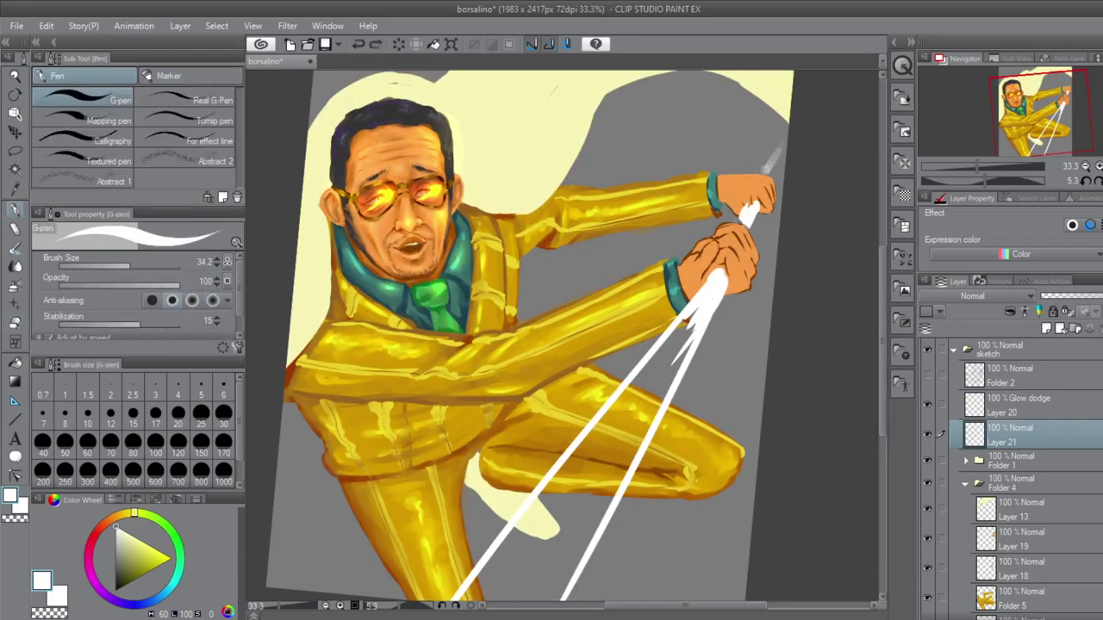
- Fill the beam's outline solid white with a larger G-pen
{"action": "scroll", "coordinate": [751, 211], "scroll_direction": "down", "scroll_amount": 4}
{"action": "key", "text": "bracketright"}
{"action": "key", "text": "bracketright"}
{"action": "key", "text": "bracketright"}
{"action": "mouse_move", "coordinate": [698, 194]}
{"action": "left_mouse_down"}
{"action": "mouse_move", "coordinate": [470, 491]}
{"action": "mouse_move", "coordinate": [693, 226]}
{"action": "left_mouse_up"}
{"action": "left_click_drag", "start_coordinate": [664, 284], "coordinate": [569, 491]}
{"action": "scroll", "coordinate": [530, 336], "scroll_direction": "up", "scroll_amount": 2}
- Try to soften the white beam's edge nearest the body with the Blend tool
{"action": "key", "text": "j"}
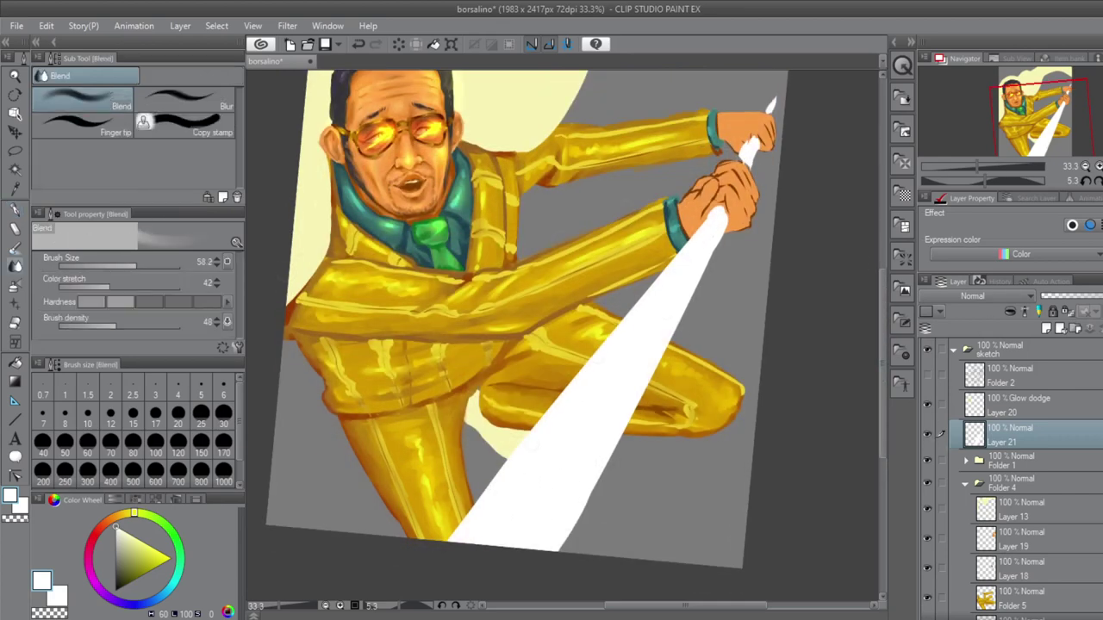
{"action": "left_click_drag", "start_coordinate": [689, 220], "coordinate": [472, 517]}
{"action": "key", "text": "ctrl+z"}
{"action": "key", "text": "ctrl+z"}
{"action": "key", "text": "ctrl+z"}
{"action": "key", "text": "ctrl+z"}
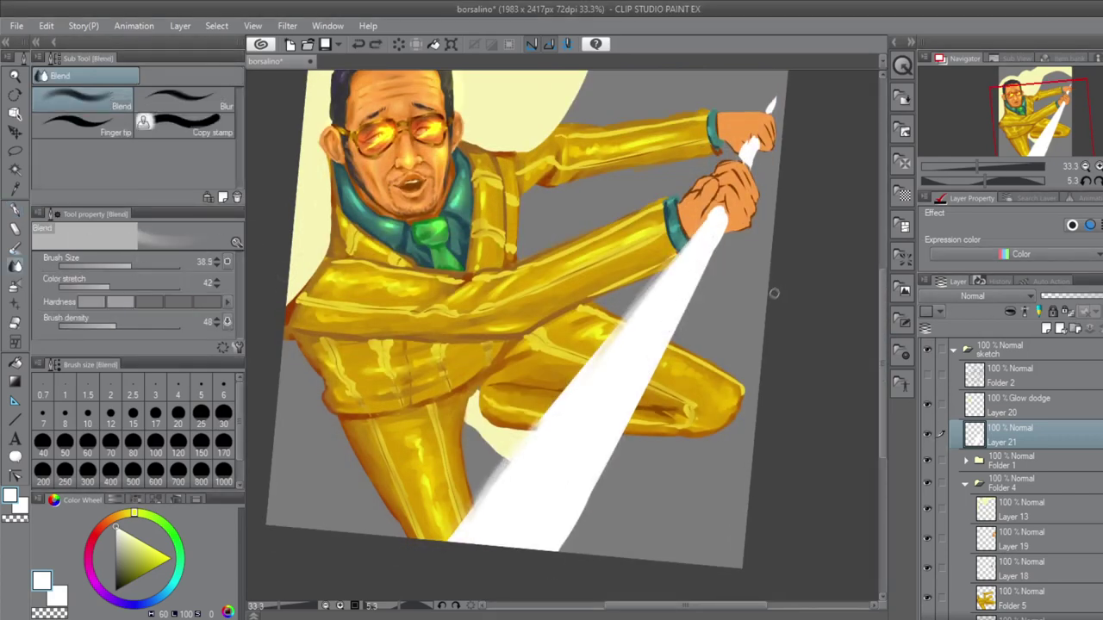
- Add a Glow dodge layer above Layer 21 and spray yellow along both sides of the beam with the Soft airbrush
{"action": "key", "text": "ctrl+shift+n"}
{"action": "key", "text": "b"}
{"action": "mouse_move", "coordinate": [733, 220]}
{"action": "left_mouse_down"}
{"action": "mouse_move", "coordinate": [655, 328]}
{"action": "mouse_move", "coordinate": [517, 431]}
{"action": "left_mouse_up"}
{"action": "left_click_drag", "start_coordinate": [759, 185], "coordinate": [681, 275]}
{"action": "left_click_drag", "start_coordinate": [576, 441], "coordinate": [603, 483]}
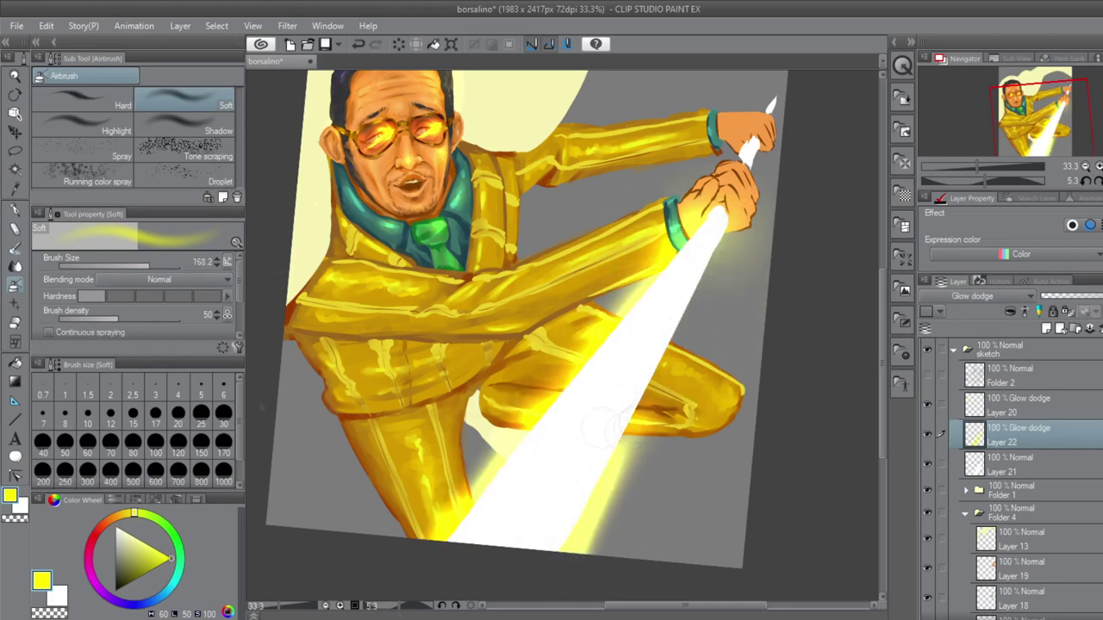
{"action": "left_click_drag", "start_coordinate": [517, 517], "coordinate": [749, 198]}
{"action": "left_click_drag", "start_coordinate": [593, 450], "coordinate": [619, 399]}
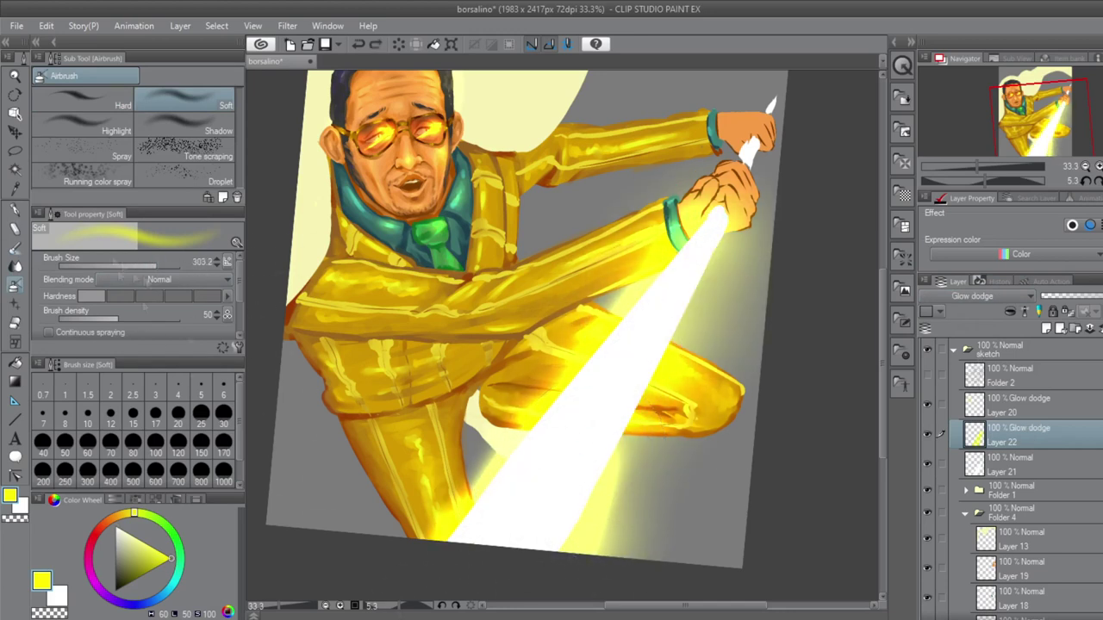
- Reduce the Soft airbrush size and spray a tighter yellow glow along the beam, between the fists and above the rear fist
{"action": "left_click_drag", "start_coordinate": [165, 267], "coordinate": [148, 267]}
{"action": "left_click_drag", "start_coordinate": [642, 345], "coordinate": [703, 318]}
{"action": "mouse_move", "coordinate": [715, 259]}
{"action": "left_mouse_down"}
{"action": "mouse_move", "coordinate": [698, 301]}
{"action": "mouse_move", "coordinate": [750, 147]}
{"action": "mouse_move", "coordinate": [792, 86]}
{"action": "left_mouse_up"}
{"action": "scroll", "coordinate": [394, 562], "scroll_direction": "up", "scroll_amount": 1}
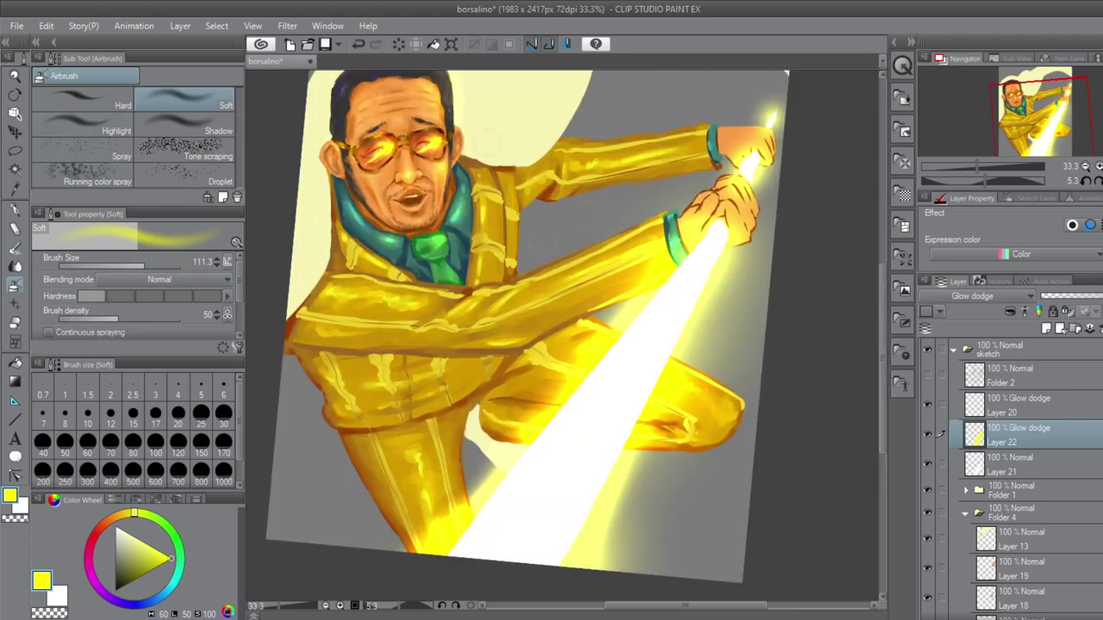
- Paint white flare spikes crossing at the front fist and two small sparkles beside the fists on Layer 21 with the G-pen
{"action": "left_click", "coordinate": [1017, 465]}
{"action": "key", "text": "x"}
{"action": "key", "text": "b"}
{"action": "scroll", "coordinate": [568, 336], "scroll_direction": "up", "scroll_amount": 6}
{"action": "left_click_drag", "start_coordinate": [713, 315], "coordinate": [681, 211]}
{"action": "key", "text": "ctrl+z"}
{"action": "key", "text": "p"}
{"action": "left_click_drag", "start_coordinate": [714, 310], "coordinate": [666, 226]}
{"action": "key", "text": "ctrl+z"}
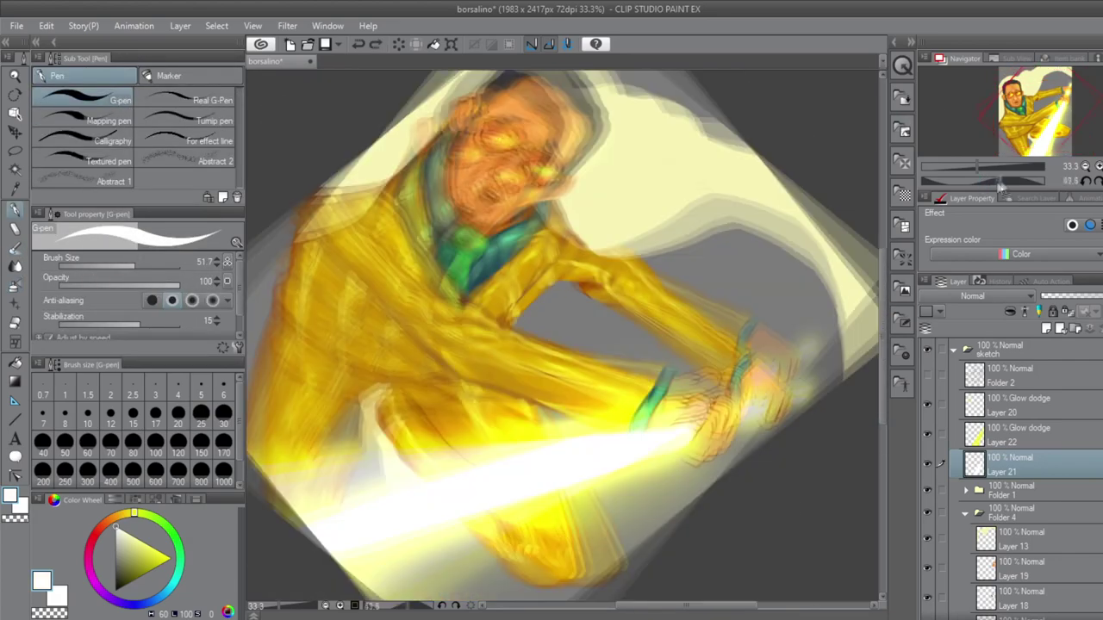
{"action": "left_click_drag", "start_coordinate": [603, 431], "coordinate": [655, 362]}
{"action": "left_click_drag", "start_coordinate": [731, 465], "coordinate": [688, 226]}
{"action": "left_click_drag", "start_coordinate": [517, 421], "coordinate": [784, 379]}
{"action": "left_click_drag", "start_coordinate": [689, 259], "coordinate": [638, 216]}
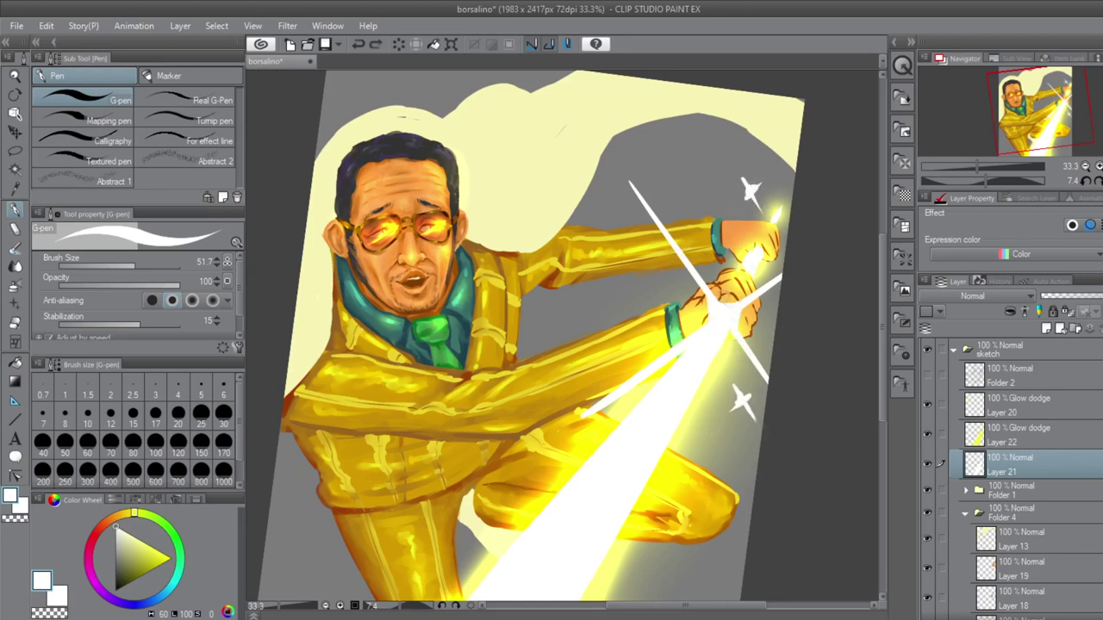
- Spray yellow glow over the spikes and sparkles on Layer 22 and work it with the MirjaHCreative Wrinkled Brush
{"action": "key", "text": "b"}
{"action": "left_click", "coordinate": [1017, 434]}
{"action": "left_click", "coordinate": [746, 397], "text": "alt"}
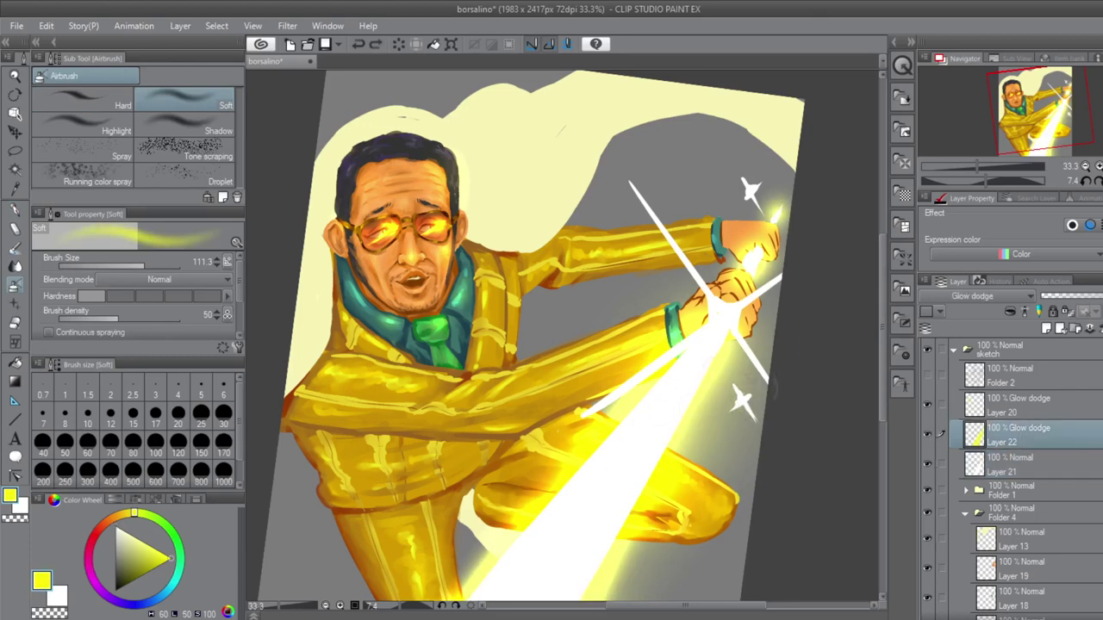
{"action": "mouse_move", "coordinate": [733, 379]}
{"action": "left_mouse_down"}
{"action": "mouse_move", "coordinate": [746, 405]}
{"action": "mouse_move", "coordinate": [748, 390]}
{"action": "left_mouse_up"}
{"action": "mouse_move", "coordinate": [751, 184]}
{"action": "left_mouse_down"}
{"action": "mouse_move", "coordinate": [793, 258]}
{"action": "mouse_move", "coordinate": [724, 258]}
{"action": "mouse_move", "coordinate": [676, 477]}
{"action": "left_mouse_up"}
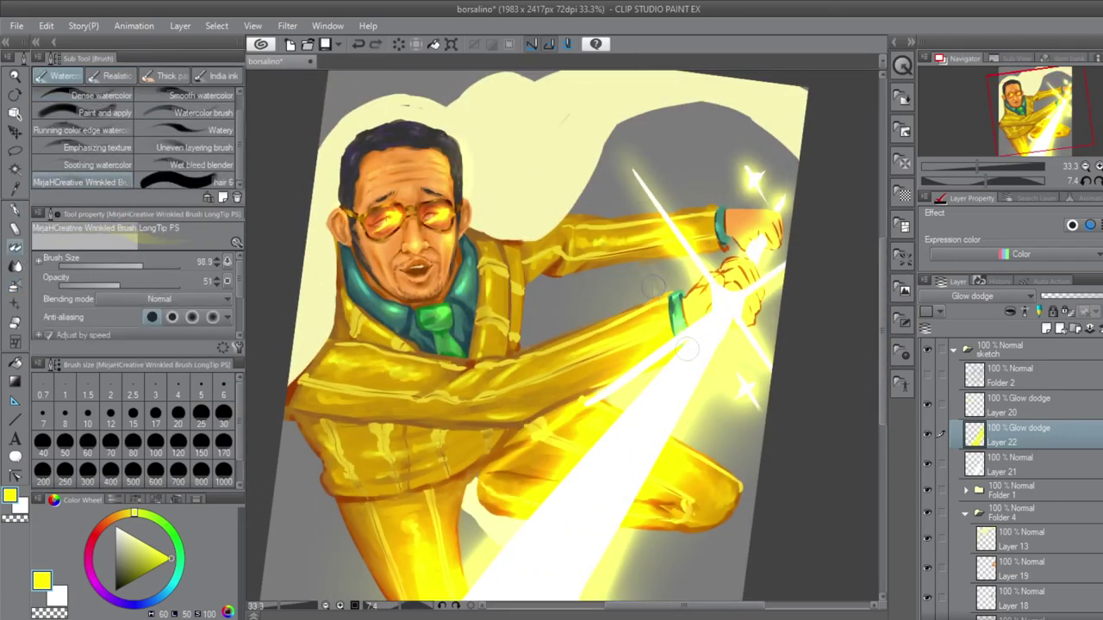
{"action": "left_click_drag", "start_coordinate": [756, 191], "coordinate": [629, 275]}
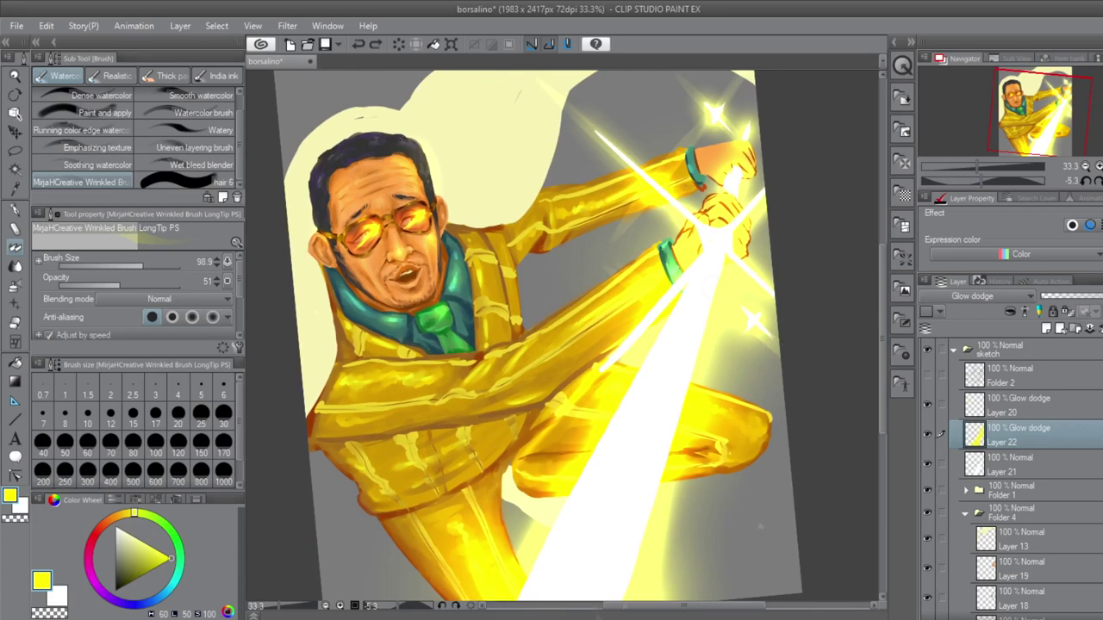
- Add a Glow dodge layer above Layer 22 and spray yellow over the front arm with the Soft airbrush
{"action": "key", "text": "ctrl+shift+n"}
{"action": "left_click", "coordinate": [15, 265]}
{"action": "key", "text": "b"}
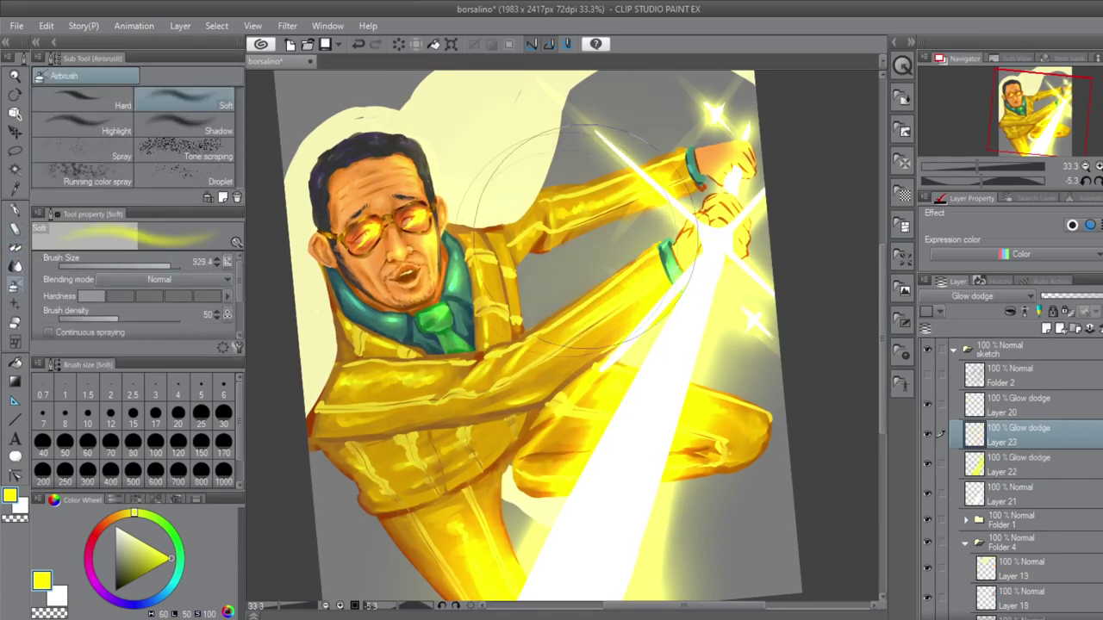
{"action": "left_click_drag", "start_coordinate": [634, 241], "coordinate": [517, 388]}
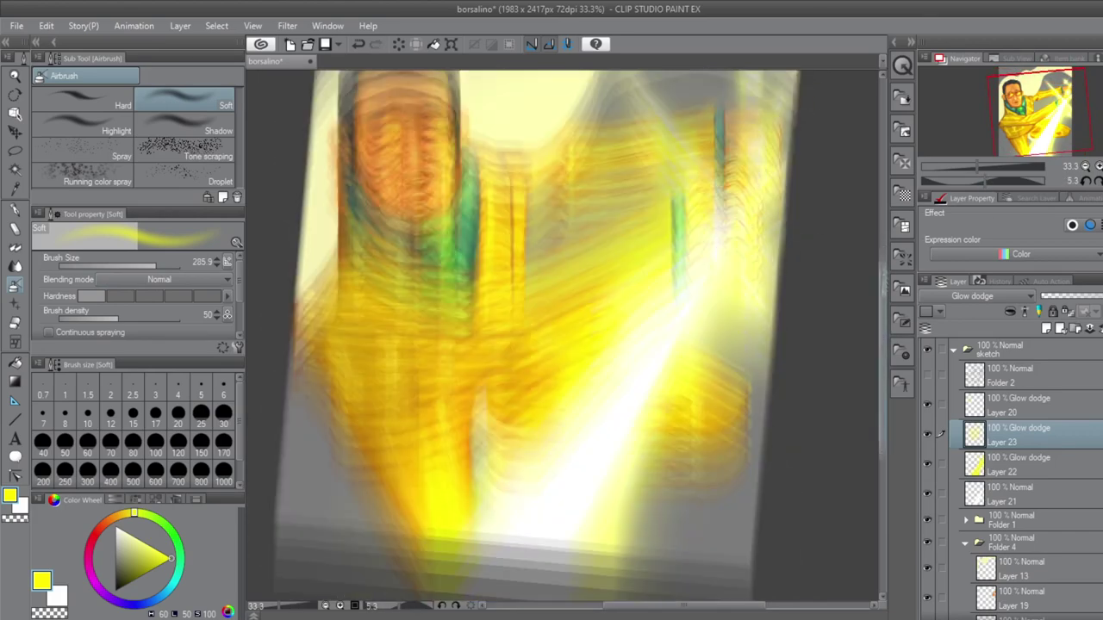
- Add a Normal layer beneath Layer 21 and paint white flecks beside the legs and under the knee with the Mapping pen
{"action": "key", "text": "b"}
{"action": "key", "text": "x"}
{"action": "key", "text": "alt+bracketleft"}
{"action": "key", "text": "alt+bracketleft"}
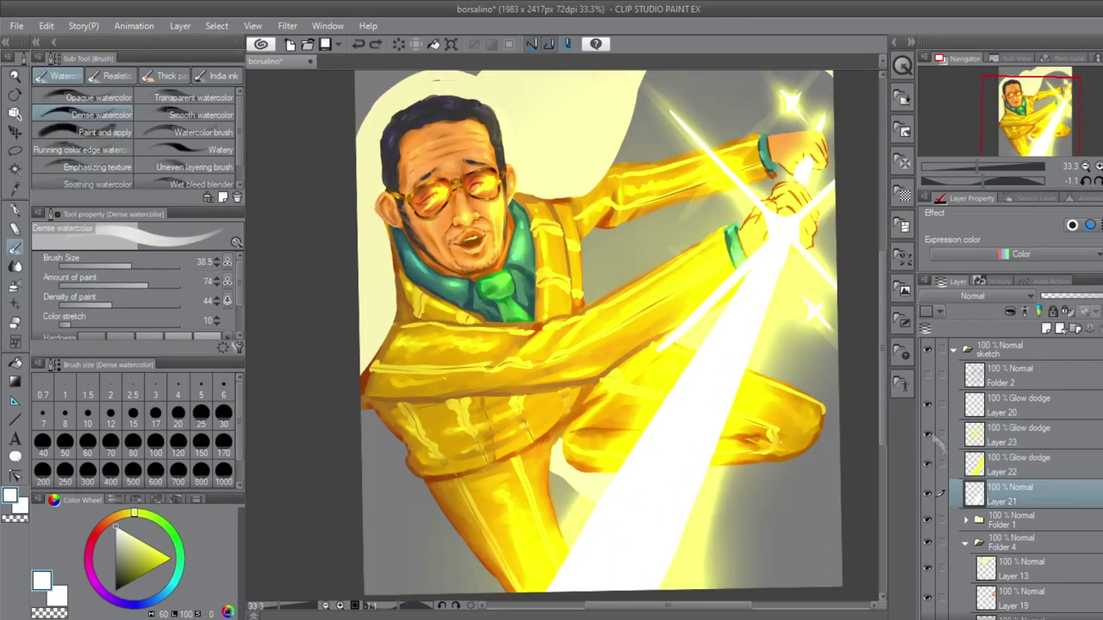
{"action": "key", "text": "ctrl+shift+n"}
{"action": "scroll", "coordinate": [405, 516], "scroll_direction": "down", "scroll_amount": 2}
{"action": "key", "text": "p"}
{"action": "left_click_drag", "start_coordinate": [405, 515], "coordinate": [441, 515]}
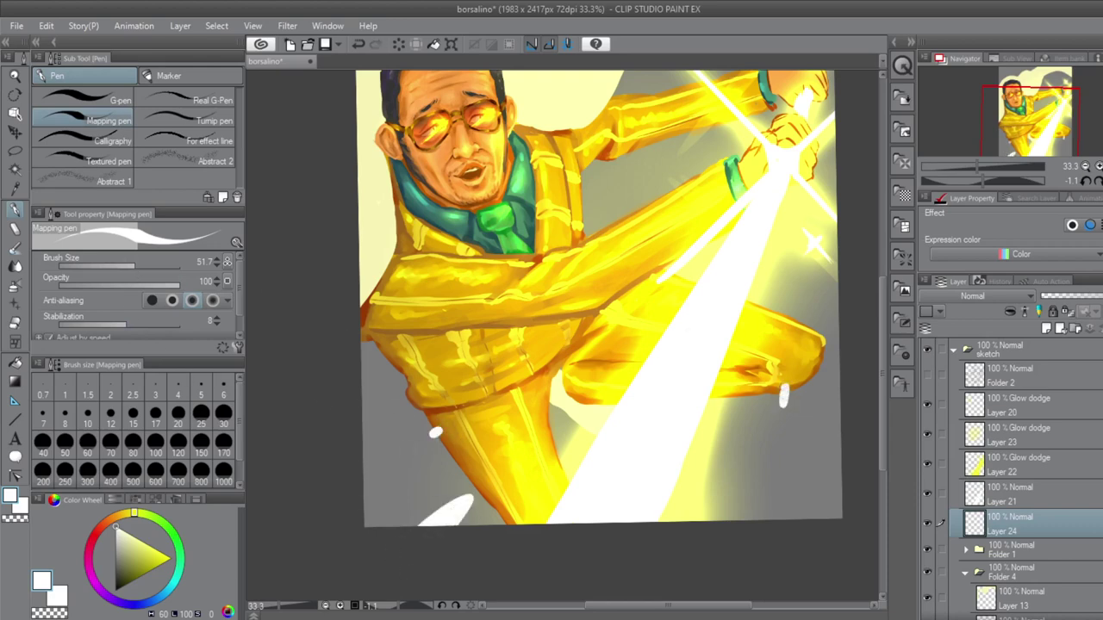
- Paint more white flecks around the legs, across the front sleeve, between the arms and beside the head with Dense watercolor
{"action": "key", "text": "b"}
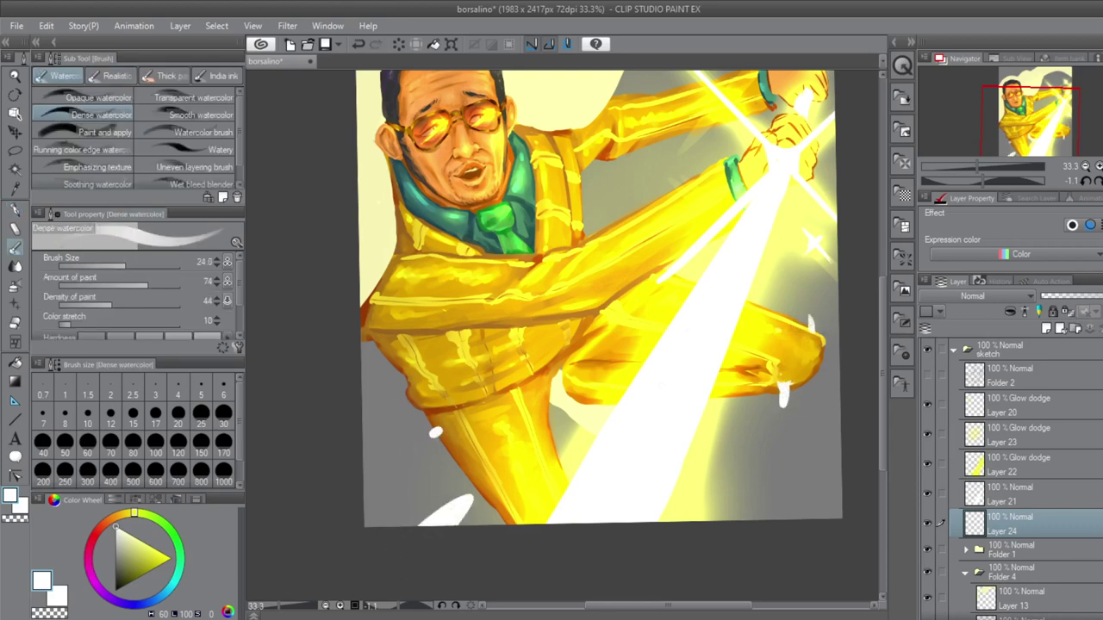
{"action": "scroll", "coordinate": [599, 327], "scroll_direction": "up", "scroll_amount": 2}
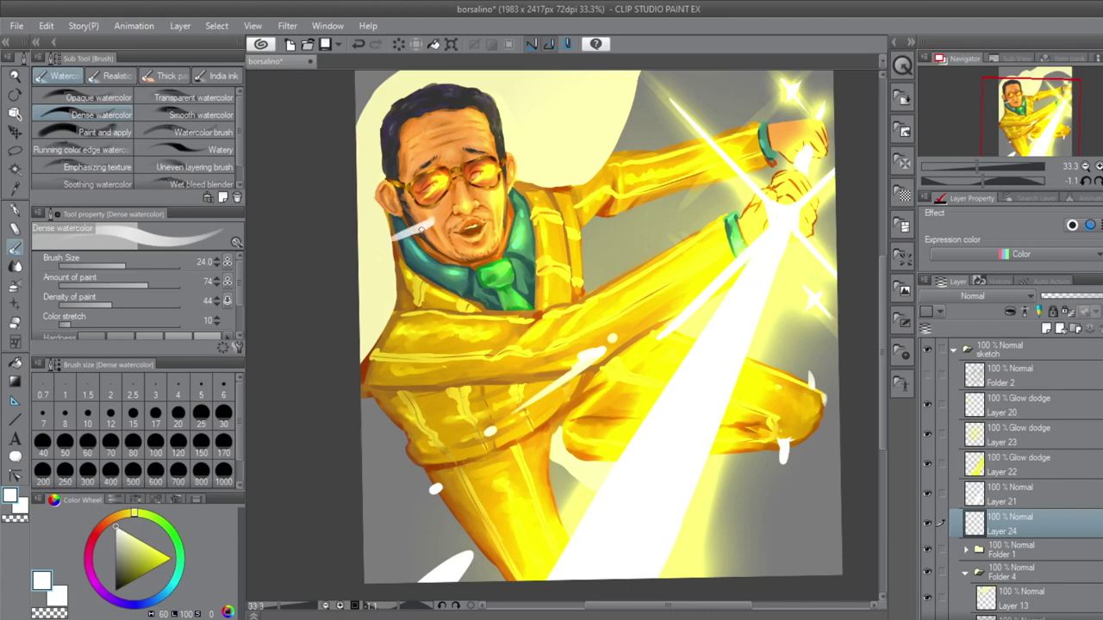
{"action": "key", "text": "ctrl+z"}
{"action": "left_click_drag", "start_coordinate": [582, 264], "coordinate": [602, 258]}
{"action": "scroll", "coordinate": [780, 381], "scroll_direction": "down", "scroll_amount": 3}
{"action": "left_click", "coordinate": [781, 381]}
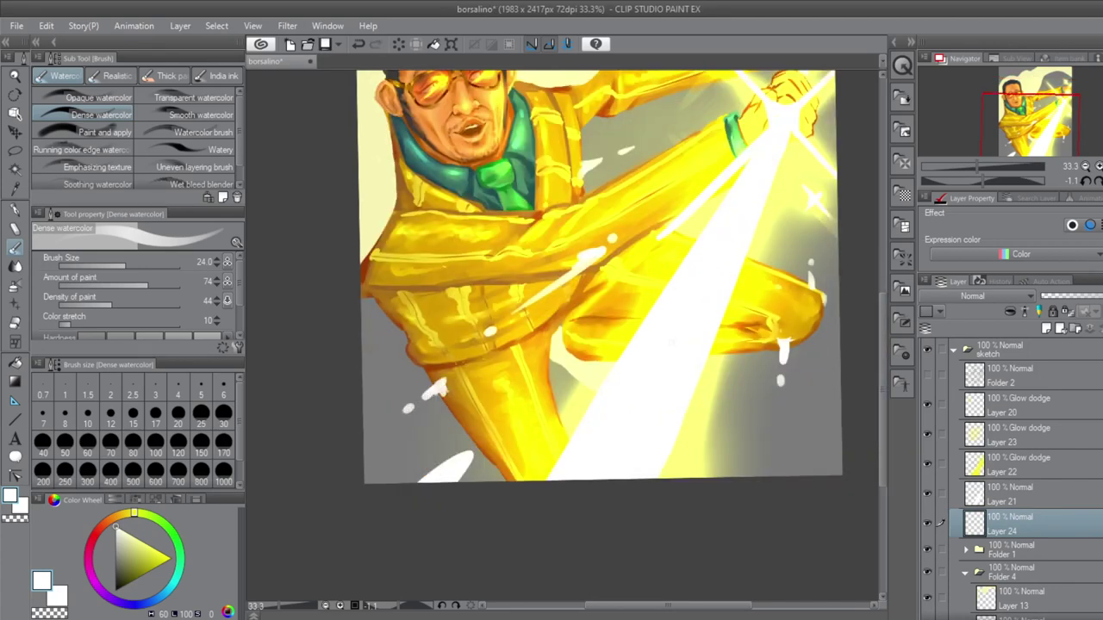
{"action": "scroll", "coordinate": [599, 312], "scroll_direction": "up", "scroll_amount": 2}
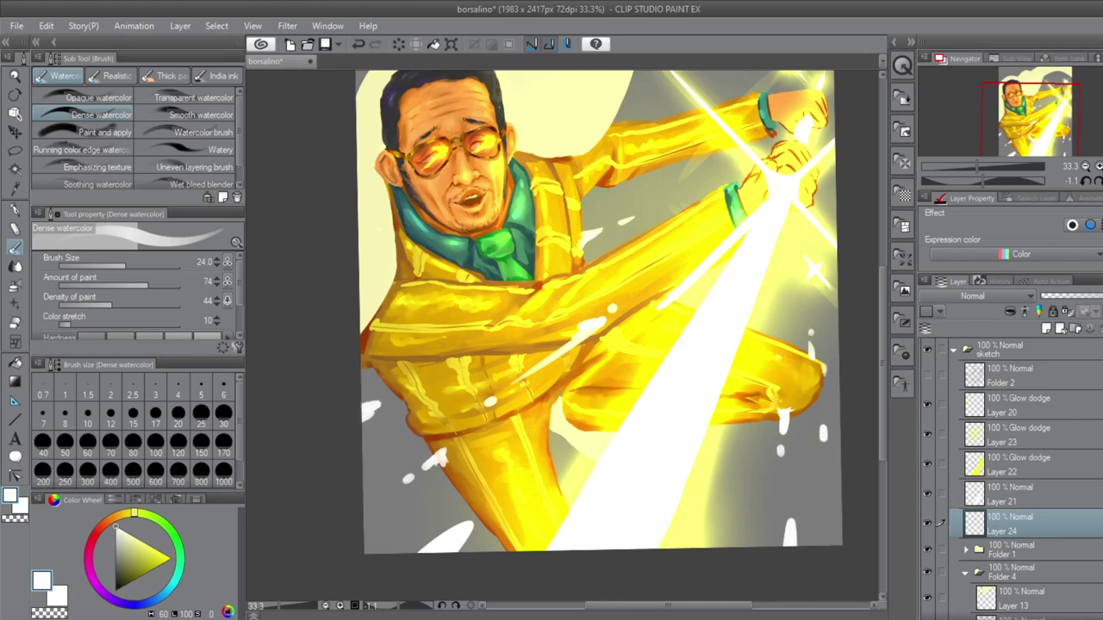
{"action": "scroll", "coordinate": [598, 335], "scroll_direction": "up", "scroll_amount": 2}
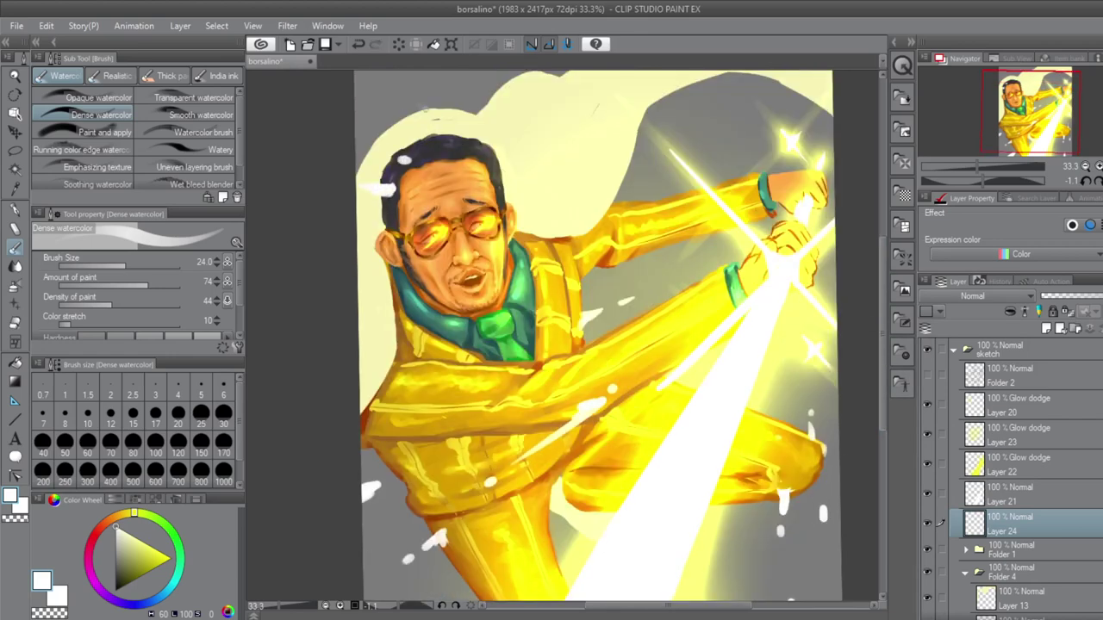
- Scatter more white flecks over the face, the cape, the rear sleeve and beside the beam with the Mapping pen
{"action": "key", "text": "p"}
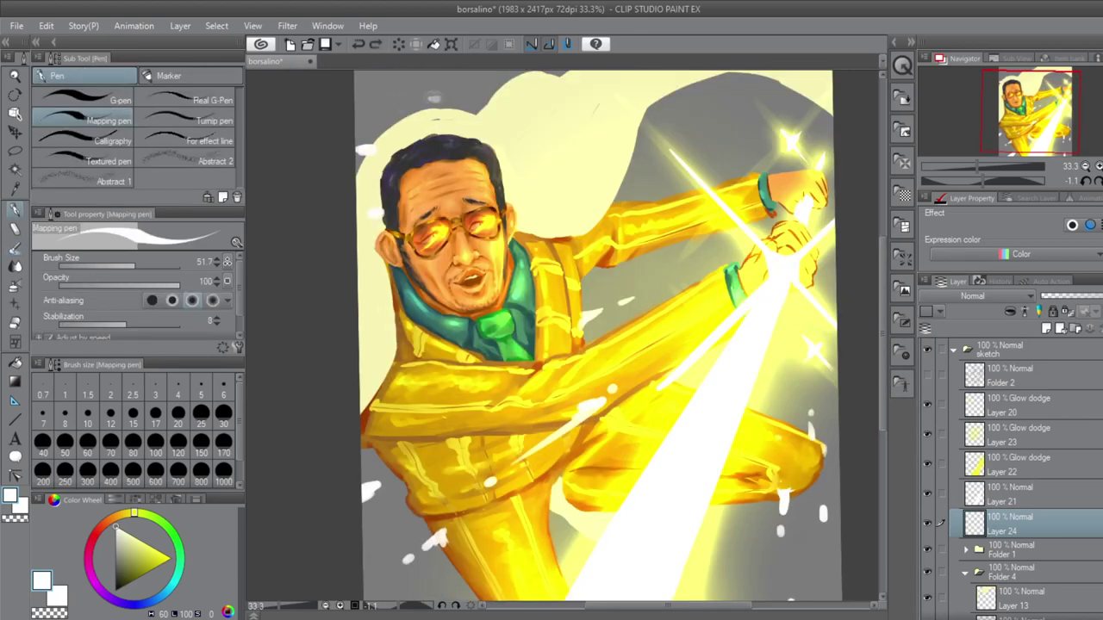
{"action": "scroll", "coordinate": [598, 335], "scroll_direction": "down", "scroll_amount": 1}
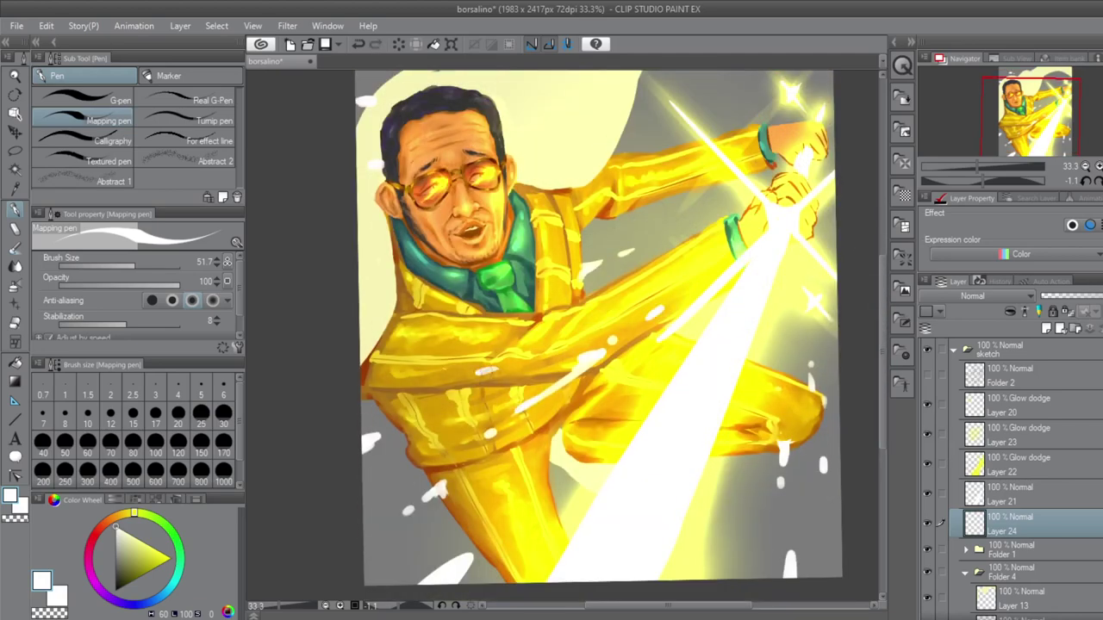
{"action": "scroll", "coordinate": [598, 335], "scroll_direction": "up", "scroll_amount": 1}
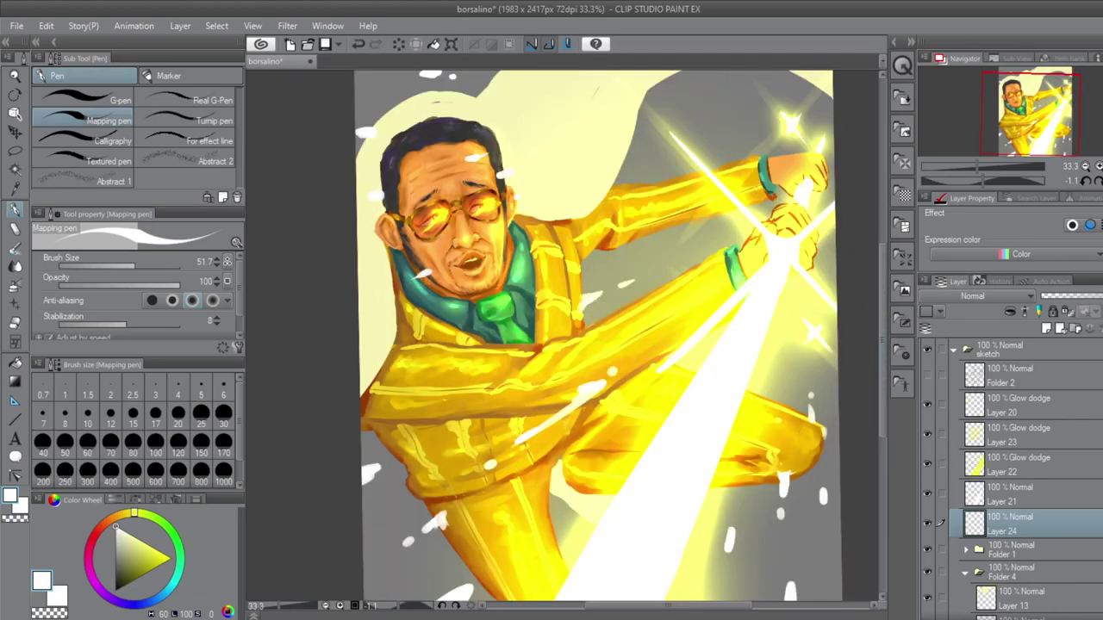
{"action": "scroll", "coordinate": [598, 335], "scroll_direction": "up", "scroll_amount": 2}
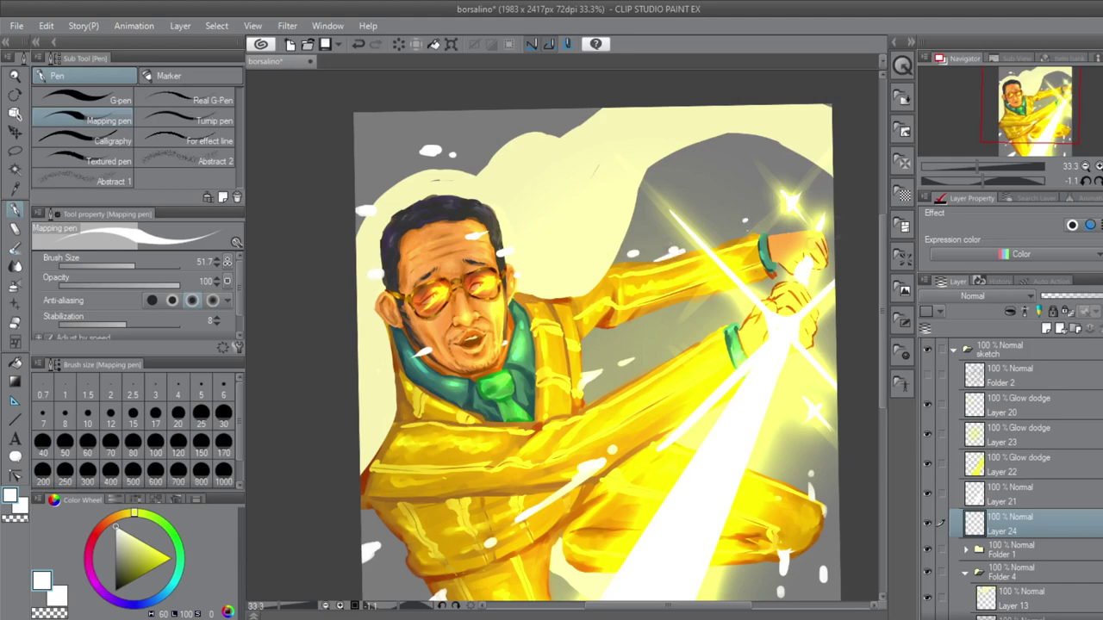
{"action": "scroll", "coordinate": [598, 335], "scroll_direction": "down", "scroll_amount": 2}
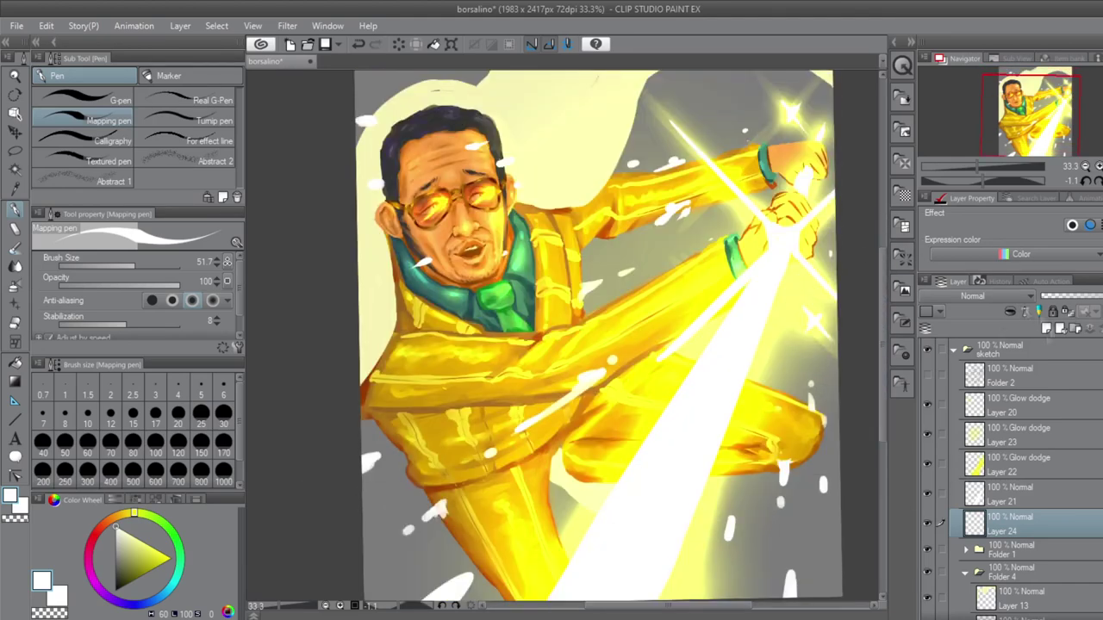
- Add a Glow dodge layer above Layer 24 and spray yellow over the flecks beside the lower leg with the Soft airbrush
{"action": "key", "text": "ctrl+shift+n"}
{"action": "key", "text": "j"}
{"action": "scroll", "coordinate": [598, 335], "scroll_direction": "down", "scroll_amount": 1}
{"action": "key", "text": "b"}
{"action": "left_click_drag", "start_coordinate": [398, 465], "coordinate": [414, 476]}
{"action": "left_click_drag", "start_coordinate": [448, 515], "coordinate": [465, 535]}
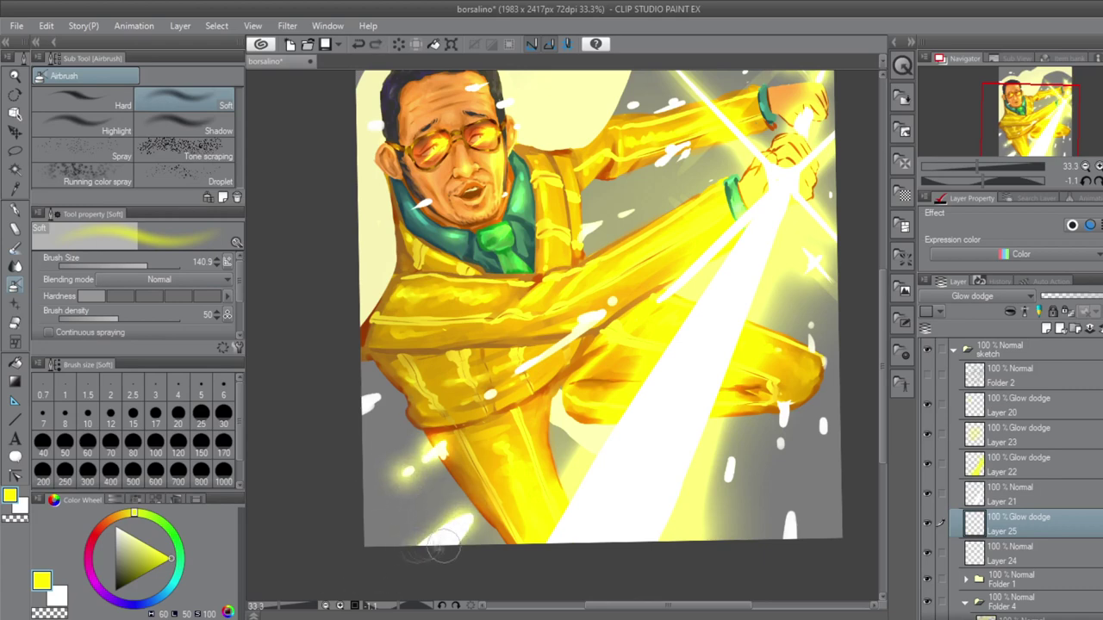
- Reduce the Soft airbrush size and spray yellow glow over the remaining flecks around the figure and above the head
{"action": "scroll", "coordinate": [598, 335], "scroll_direction": "up", "scroll_amount": 1}
{"action": "key", "text": "bracketleft"}
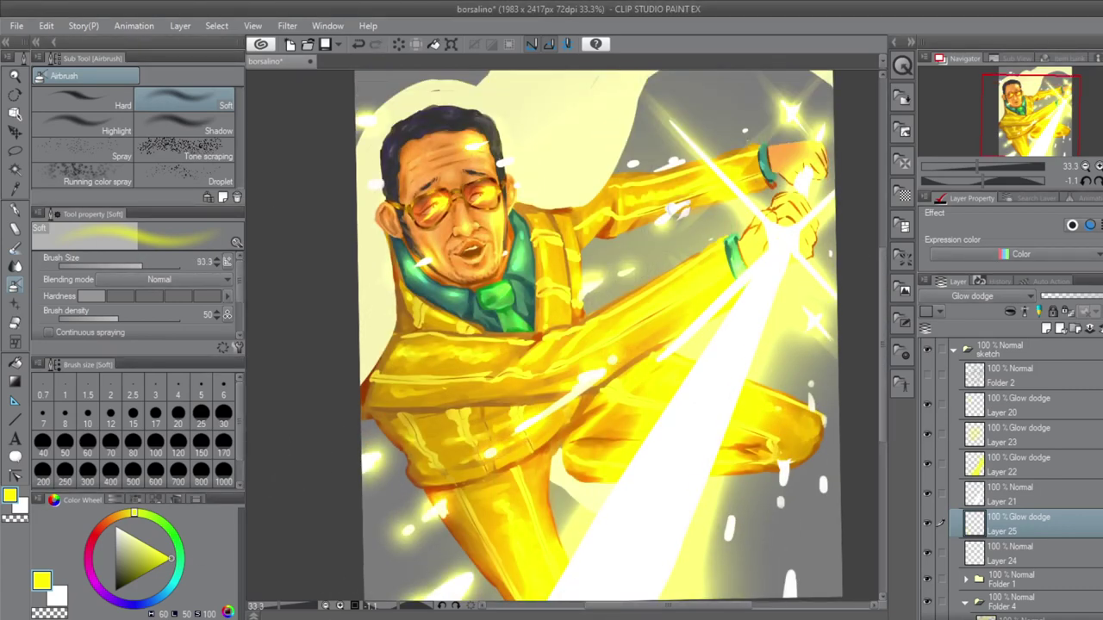
{"action": "scroll", "coordinate": [598, 336], "scroll_direction": "down", "scroll_amount": 2}
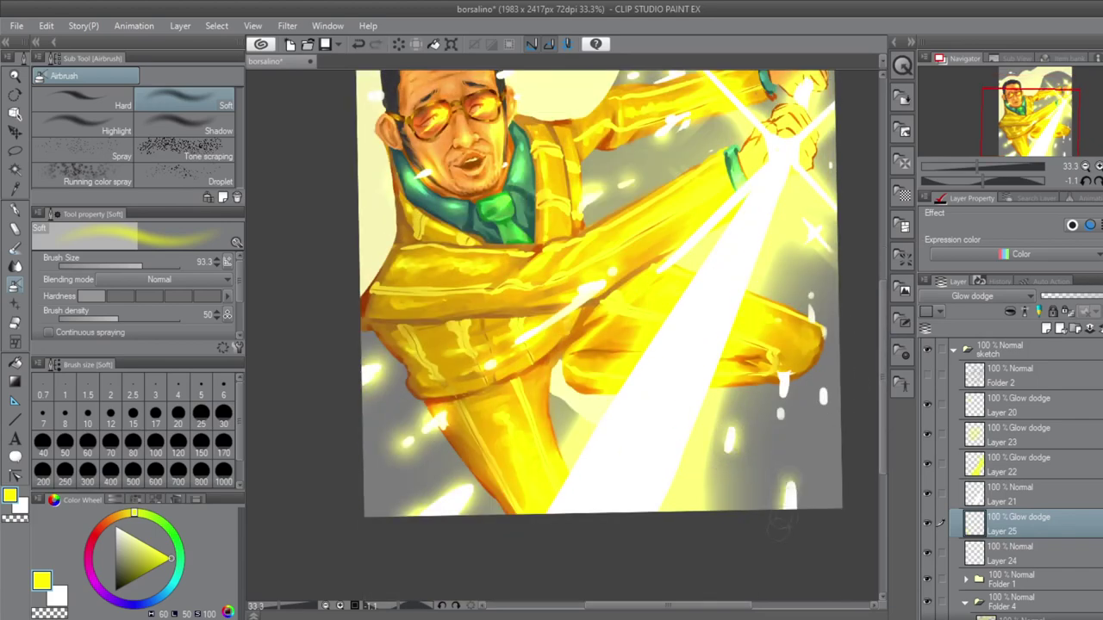
{"action": "left_click_drag", "start_coordinate": [789, 495], "coordinate": [800, 393]}
{"action": "scroll", "coordinate": [867, 369], "scroll_direction": "up", "scroll_amount": 2}
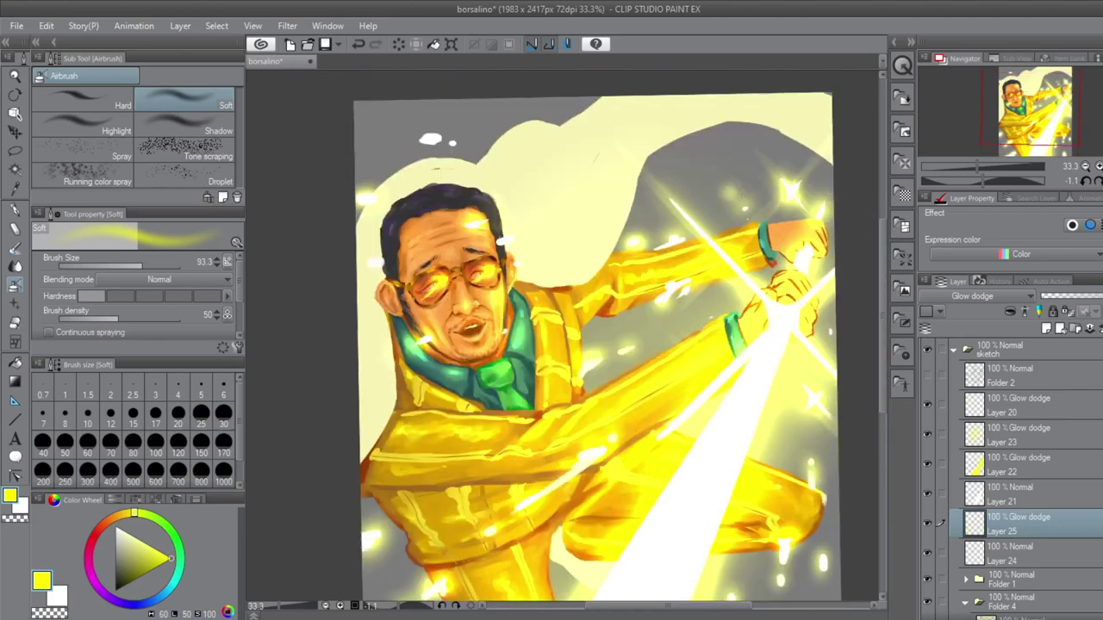
{"action": "left_click_drag", "start_coordinate": [430, 138], "coordinate": [453, 141]}
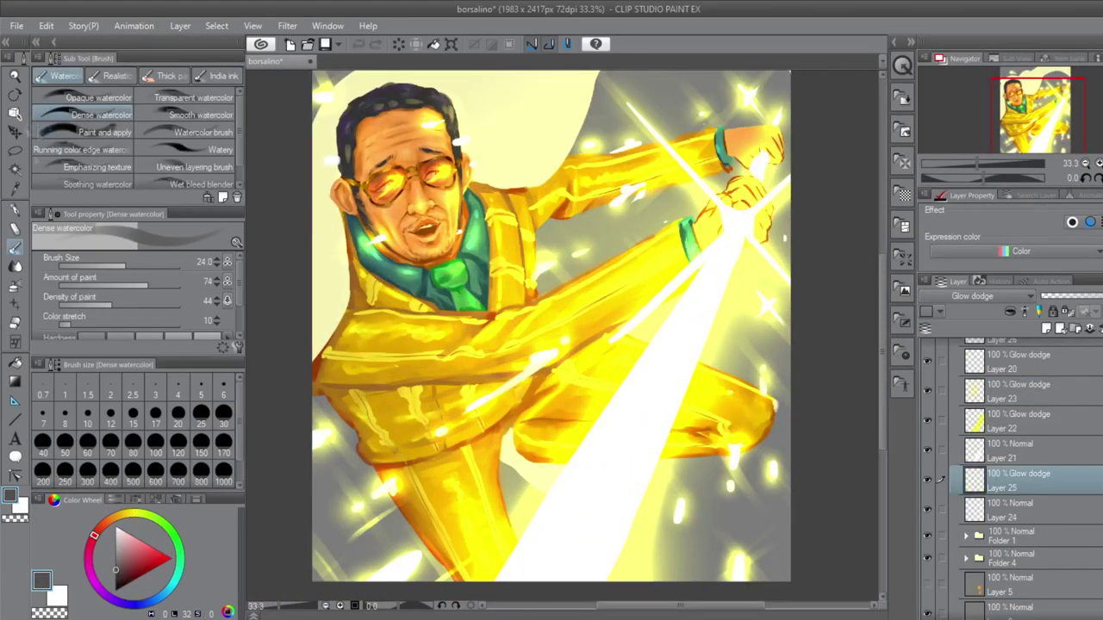
- Show the rough sketch over the painting and start an olive fold line on the cape with the G-pen
{"action": "key", "text": "h"}
{"action": "left_click", "coordinate": [938, 480]}
{"action": "key", "text": "b"}
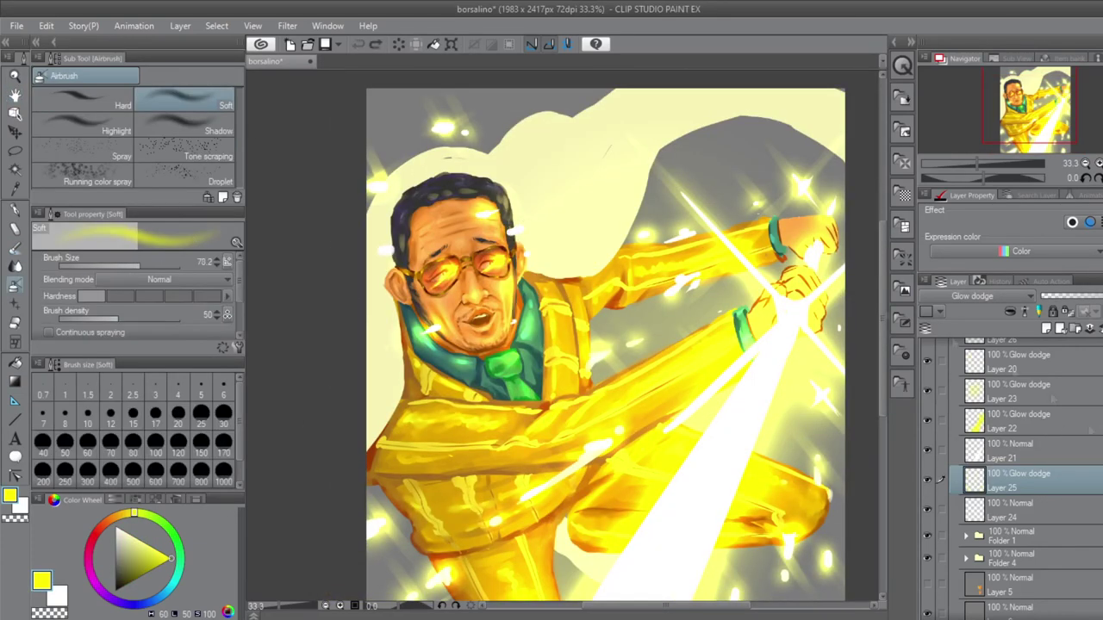
{"action": "scroll", "coordinate": [1017, 431], "scroll_direction": "up", "scroll_amount": 3}
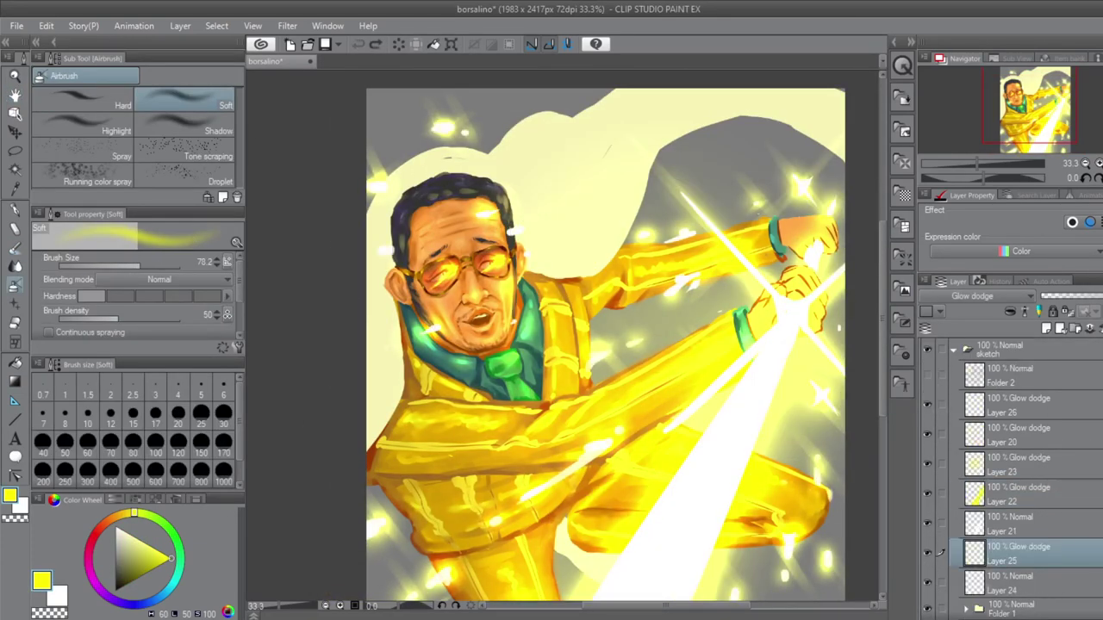
{"action": "left_click", "coordinate": [991, 349]}
{"action": "left_click", "coordinate": [927, 349]}
{"action": "key", "text": "p"}
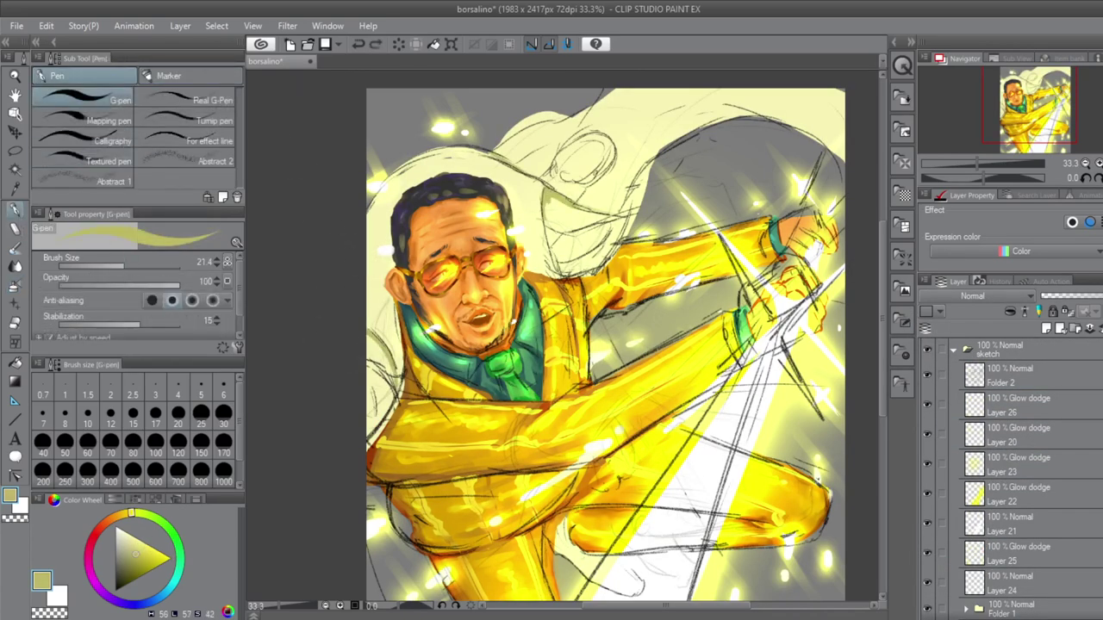
- Draw the cape's fold lines in olive on Layer 13 with the G-pen and hide the sketch
{"action": "scroll", "coordinate": [1012, 474], "scroll_direction": "down", "scroll_amount": 5}
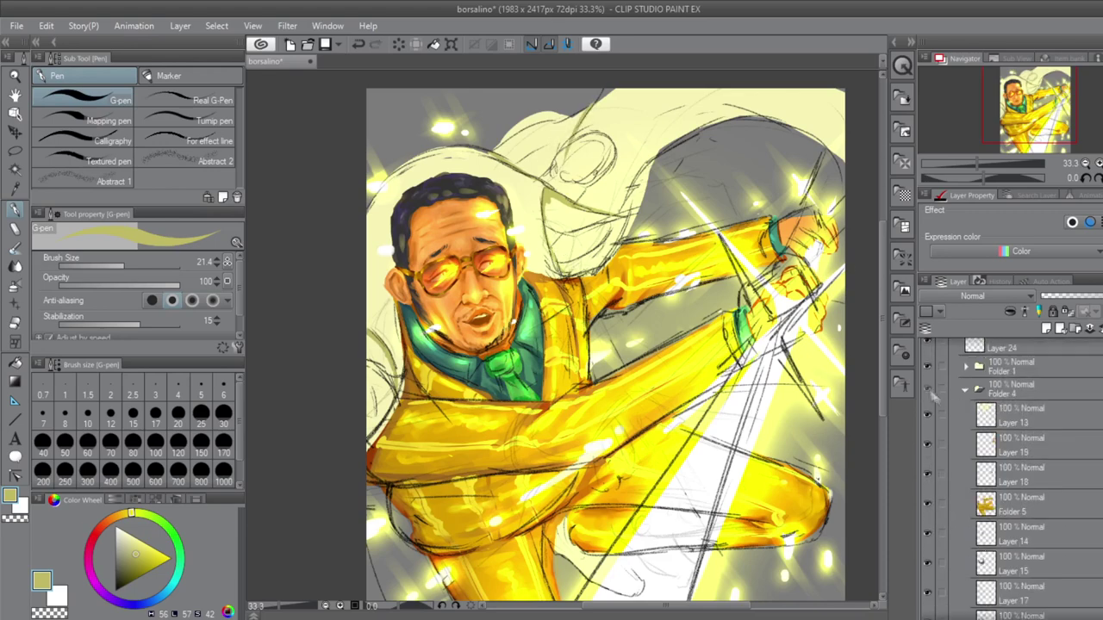
{"action": "left_click", "coordinate": [1025, 415]}
{"action": "scroll", "coordinate": [1065, 363], "scroll_direction": "up", "scroll_amount": 5}
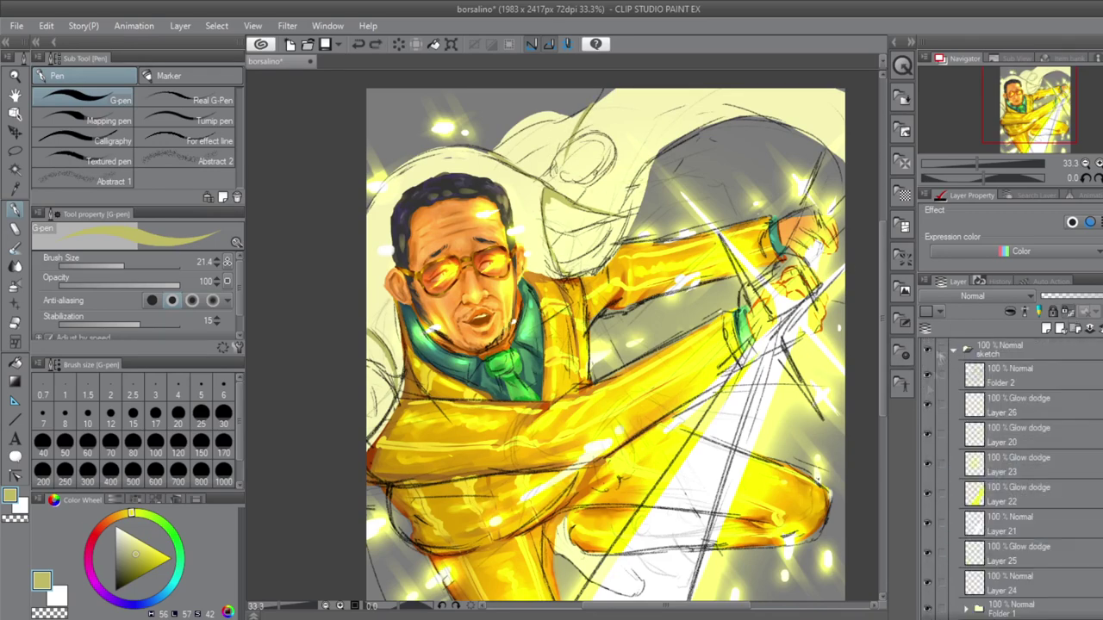
{"action": "left_click", "coordinate": [928, 349]}
{"action": "scroll", "coordinate": [941, 405], "scroll_direction": "down", "scroll_amount": 5}
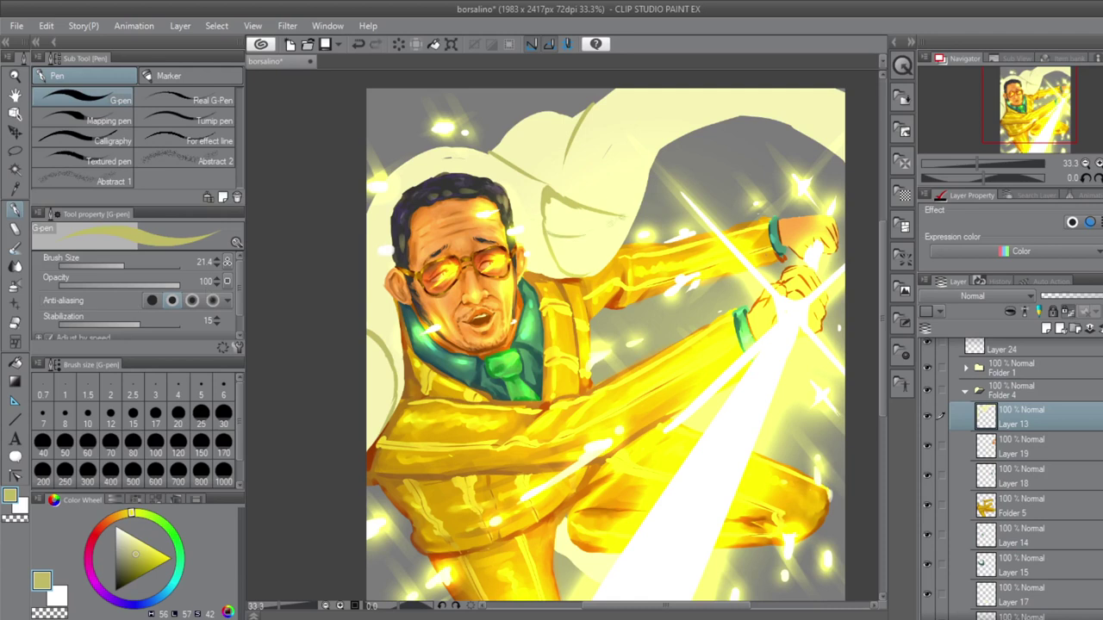
- Shade the cape's folds in olive and darker brown tones with the Dense watercolor brush on Layer 13
{"action": "key", "text": "b"}
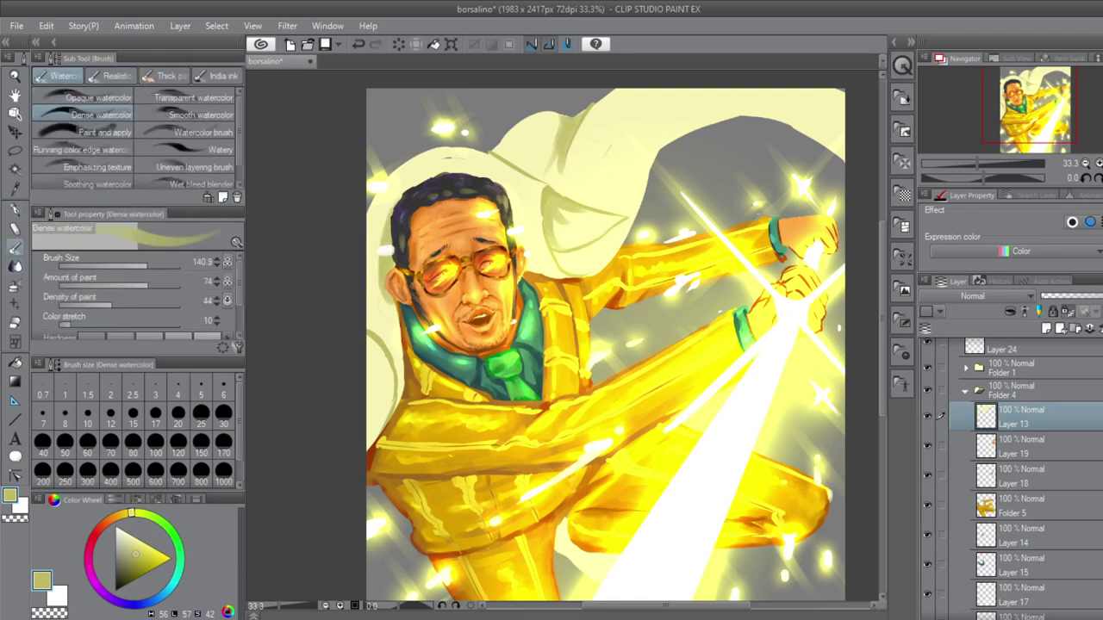
{"action": "mouse_move", "coordinate": [655, 129]}
{"action": "left_mouse_down"}
{"action": "mouse_move", "coordinate": [814, 97]}
{"action": "mouse_move", "coordinate": [716, 142]}
{"action": "left_mouse_up"}
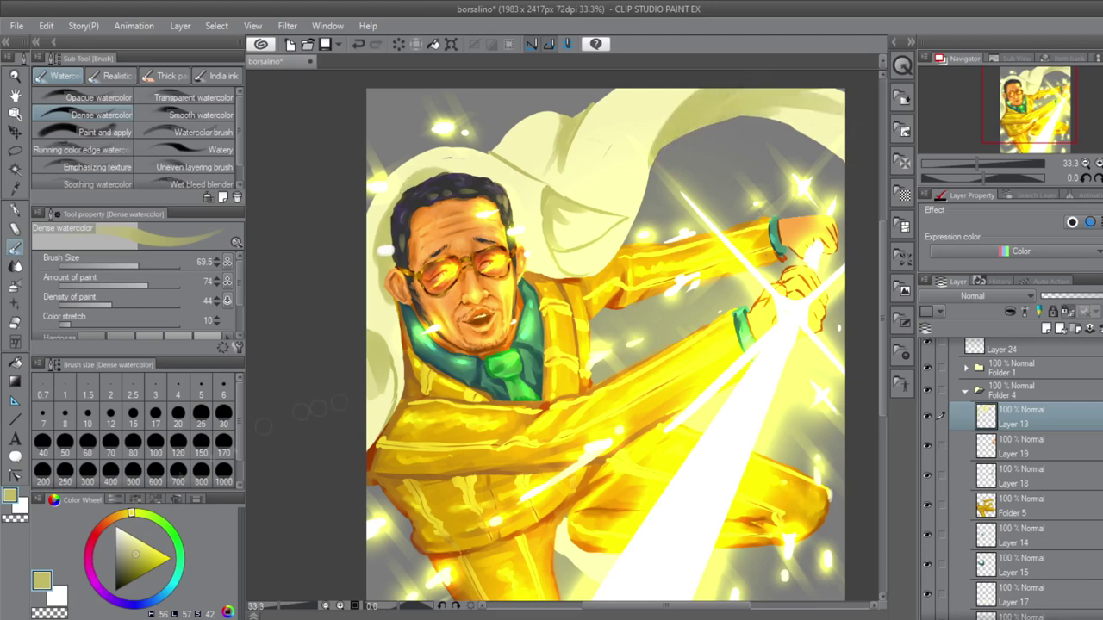
{"action": "key", "text": "ctrl+z"}
{"action": "left_click", "coordinate": [390, 250], "text": "alt"}
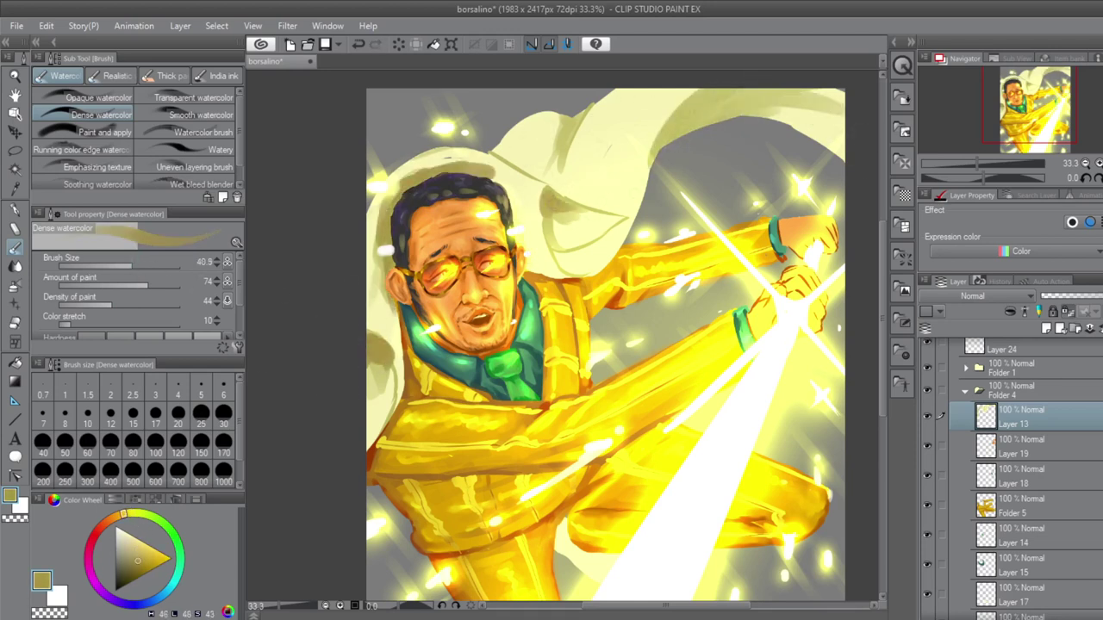
{"action": "left_click", "coordinate": [608, 173], "text": "alt"}
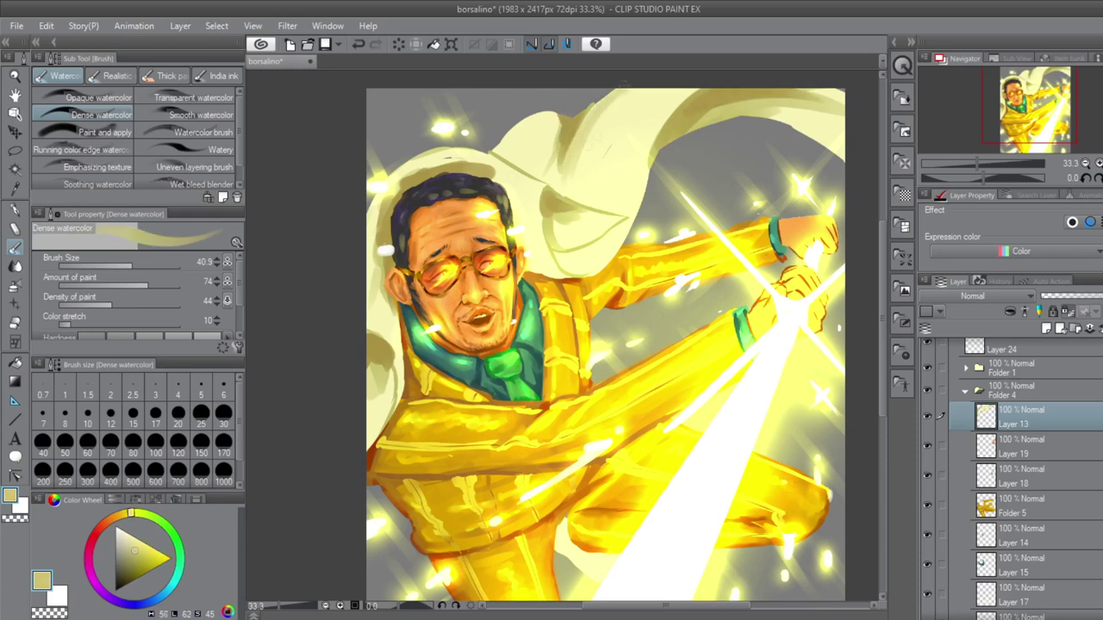
{"action": "left_click", "coordinate": [439, 147], "text": "alt"}
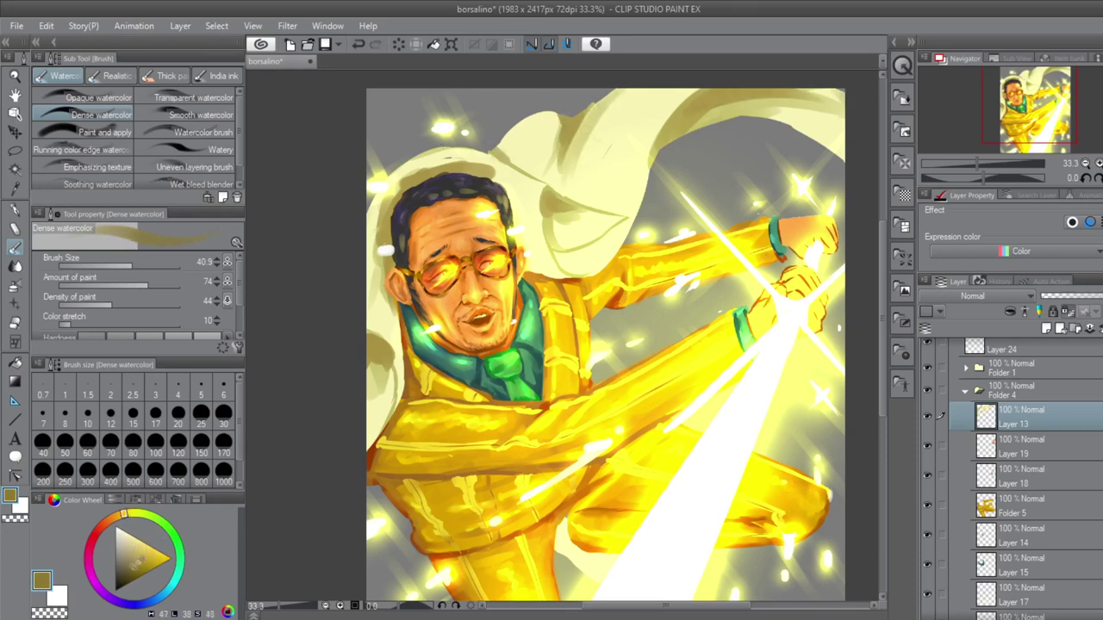
- Choose a dark teal and deepen the shadows in the cape's folds and along its edge beside the head
{"action": "left_click", "coordinate": [175, 584]}
{"action": "left_click_drag", "start_coordinate": [175, 584], "coordinate": [177, 574]}
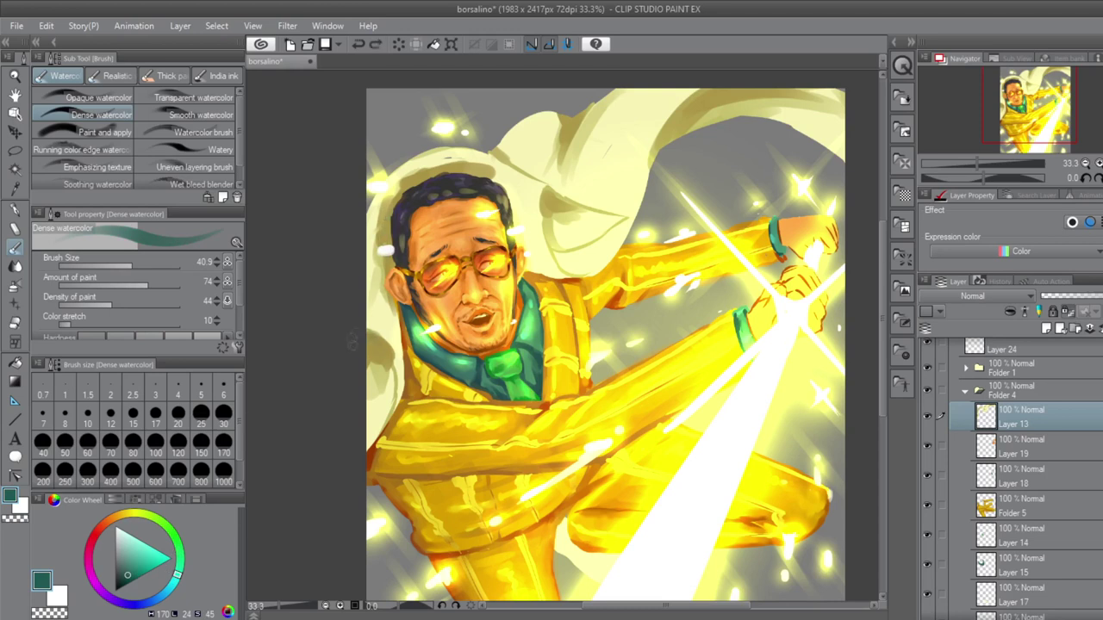
{"action": "left_click", "coordinate": [379, 342], "text": "alt"}
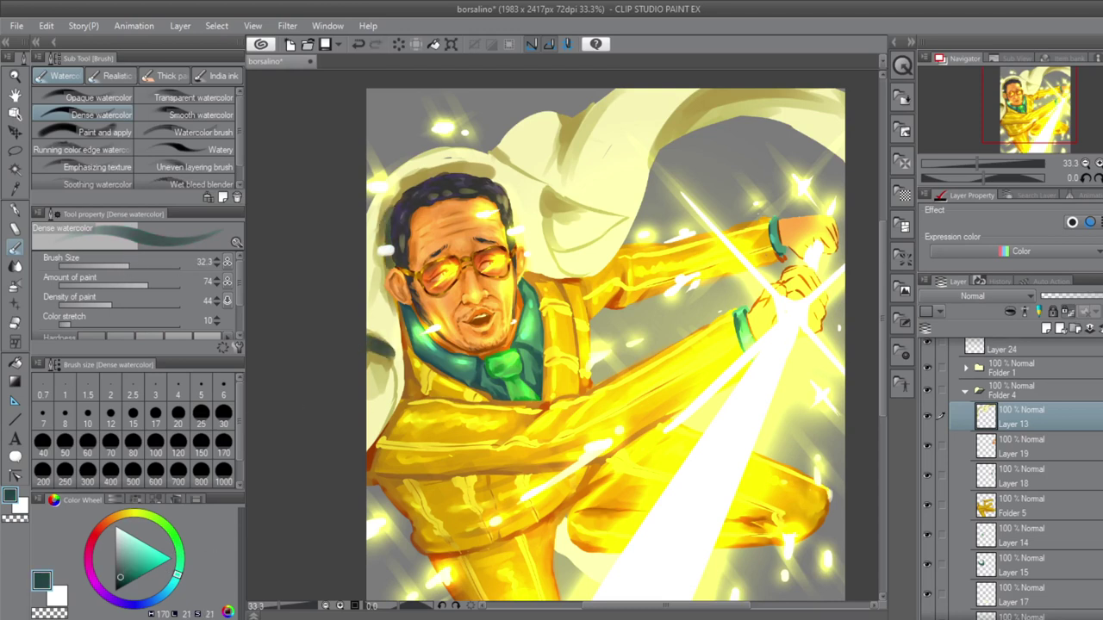
{"action": "left_click_drag", "start_coordinate": [589, 107], "coordinate": [550, 183]}
{"action": "mouse_move", "coordinate": [732, 92]}
{"action": "left_mouse_down"}
{"action": "mouse_move", "coordinate": [663, 125]}
{"action": "mouse_move", "coordinate": [655, 162]}
{"action": "left_mouse_up"}
{"action": "left_click_drag", "start_coordinate": [548, 189], "coordinate": [576, 252]}
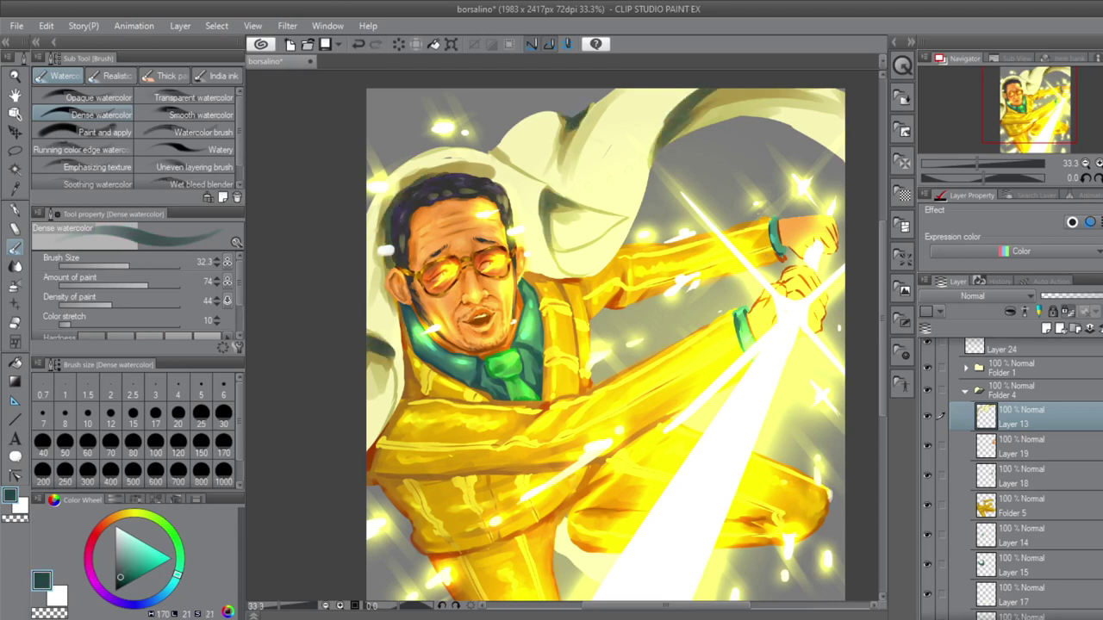
{"action": "left_click_drag", "start_coordinate": [383, 253], "coordinate": [391, 352]}
- Blend the cape's fold shadows and rework them in olive and tan with the Wrinkled brush on Layer 13
{"action": "key", "text": "j"}
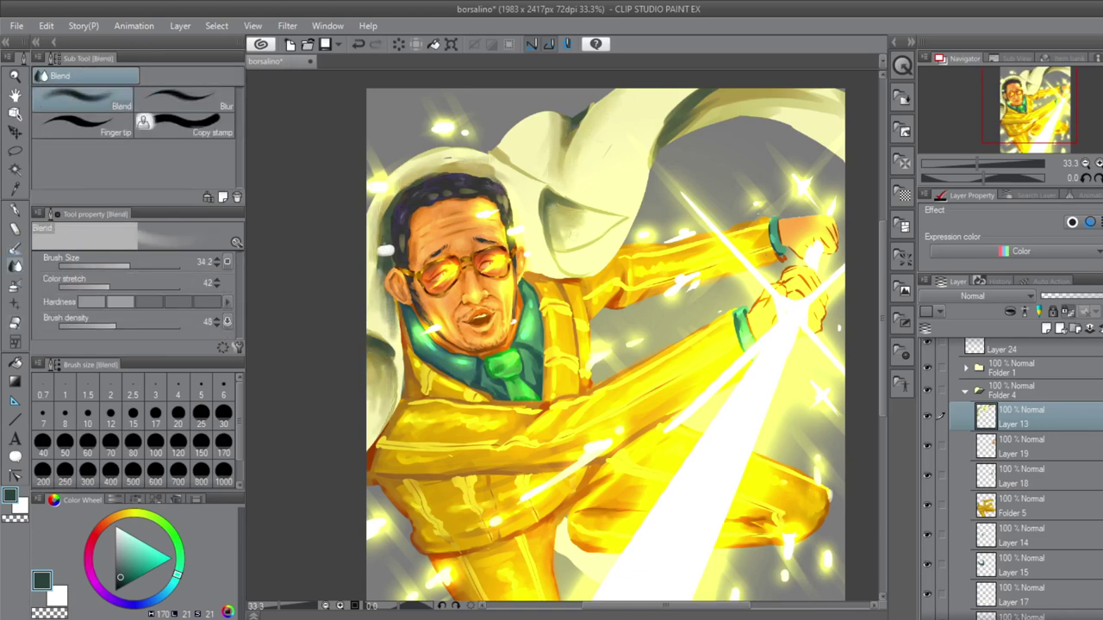
{"action": "key", "text": "b"}
{"action": "key", "text": "period"}
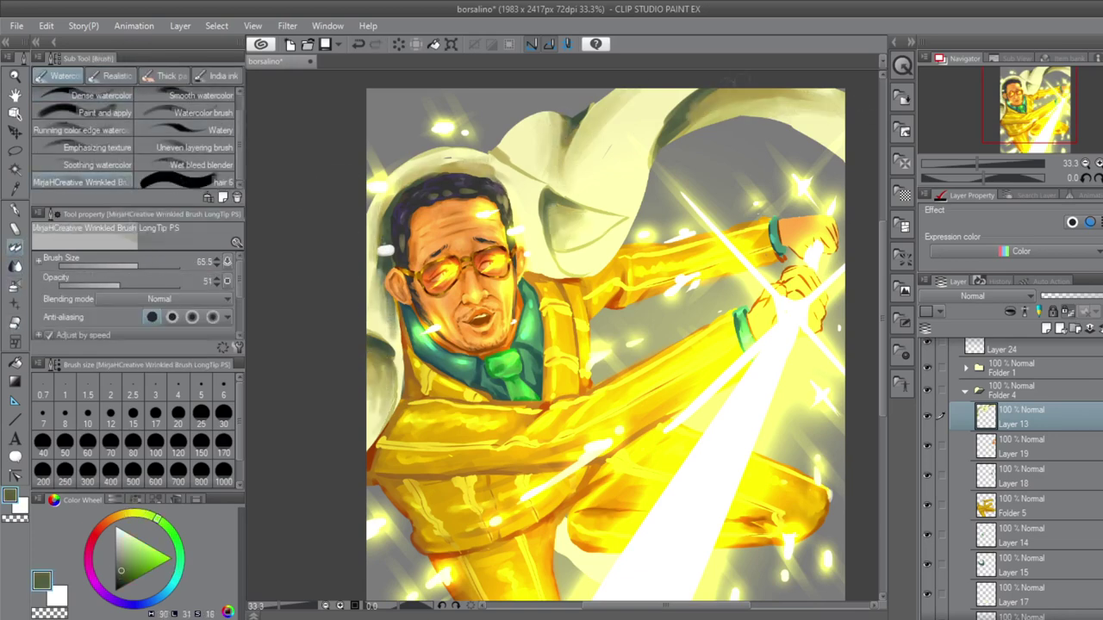
{"action": "left_click", "coordinate": [585, 226], "text": "alt"}
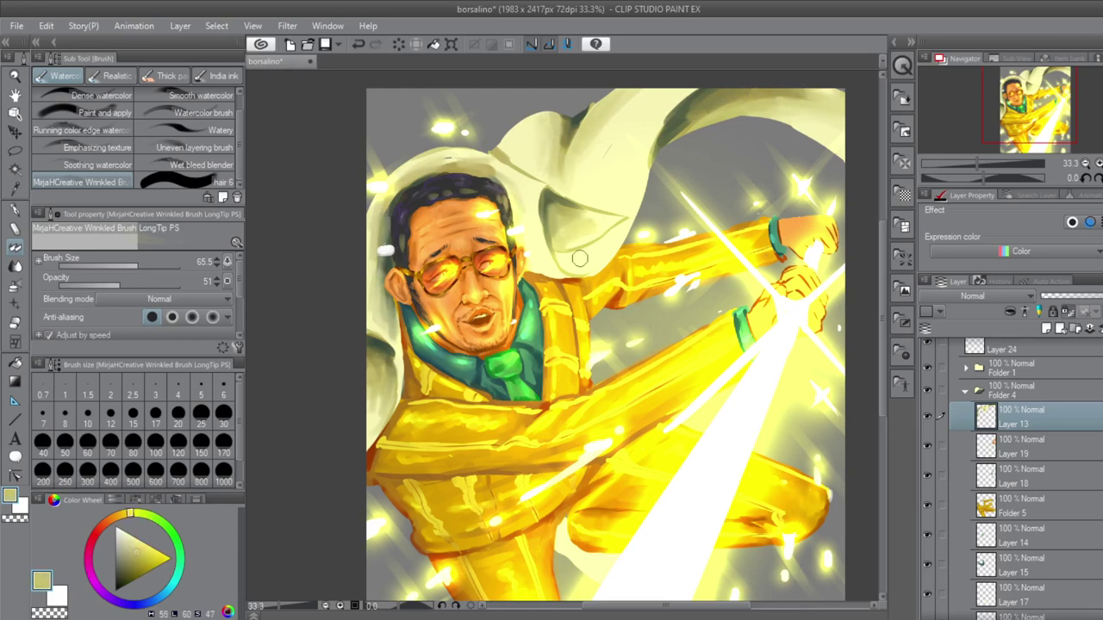
{"action": "left_click", "coordinate": [517, 231], "text": "alt"}
- Add a new layer above Layer 13 and dab white light flecks over the cape with the G-pen on Layer 24
{"action": "left_click", "coordinate": [1046, 328]}
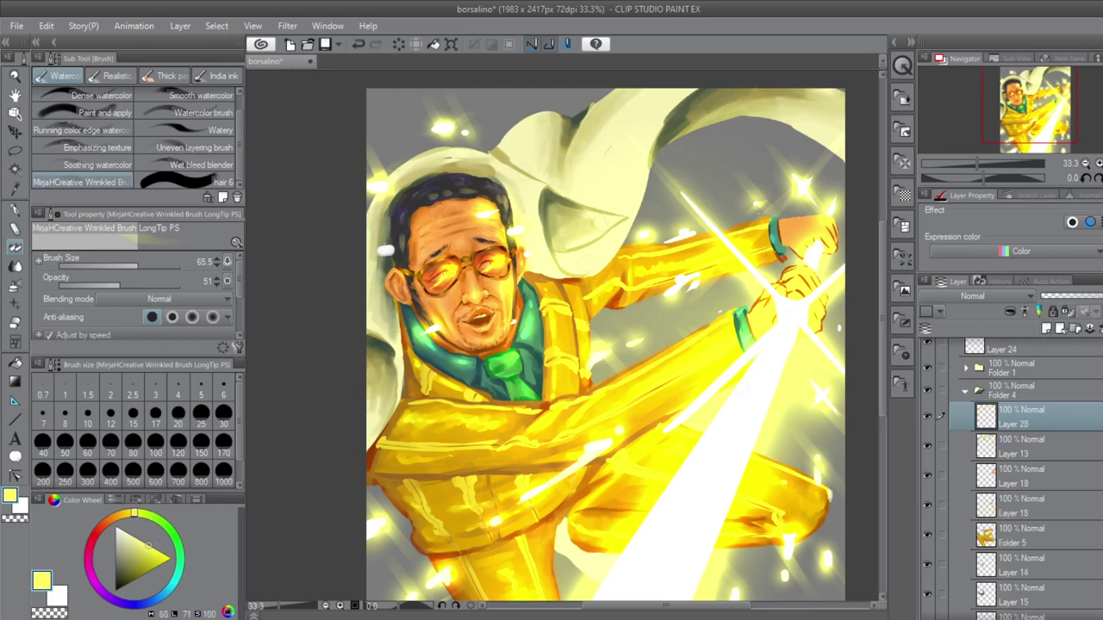
{"action": "scroll", "coordinate": [1017, 431], "scroll_direction": "up", "scroll_amount": 3}
{"action": "key", "text": "p"}
{"action": "key", "text": "x"}
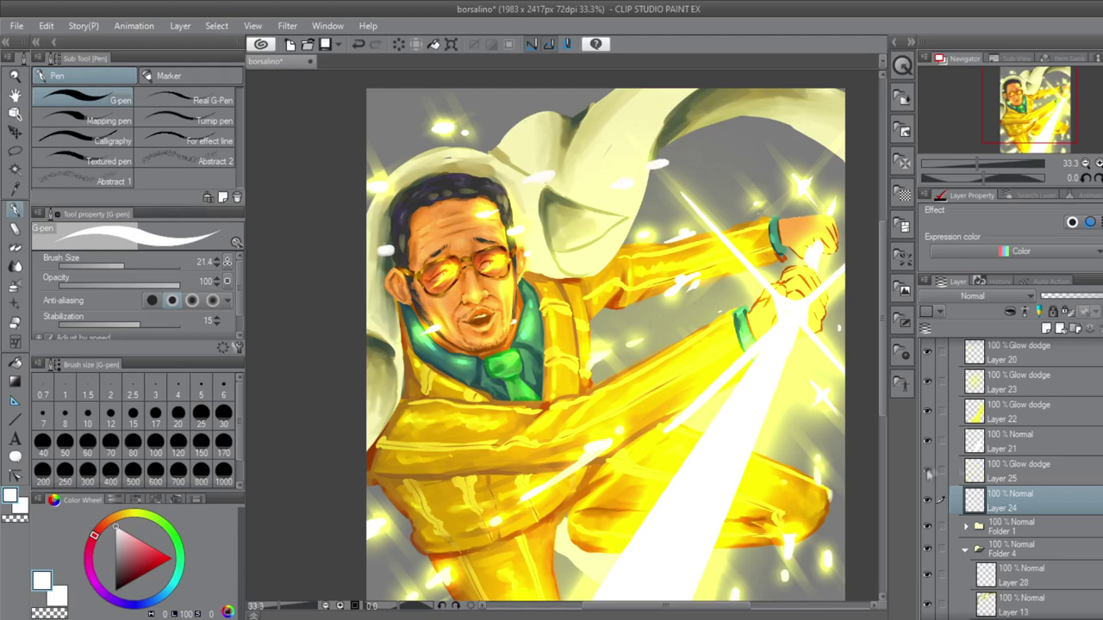
- Spray a soft yellow glow around the cape's new flecks with the Soft airbrush on Layer 25
{"action": "left_click", "coordinate": [991, 471]}
{"action": "key", "text": "x"}
{"action": "key", "text": "b"}
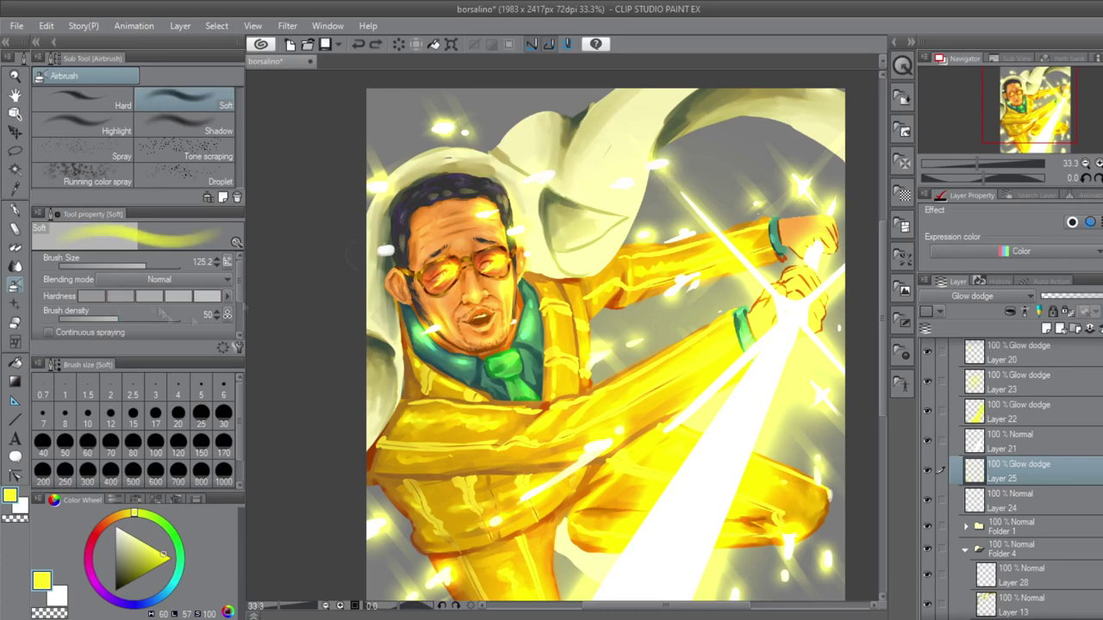
{"action": "left_click", "coordinate": [134, 533]}
- Pick an olive tone from the cape and touch up its fold shading with the Wrinkled brush on Layer 13
{"action": "left_click", "coordinate": [955, 576]}
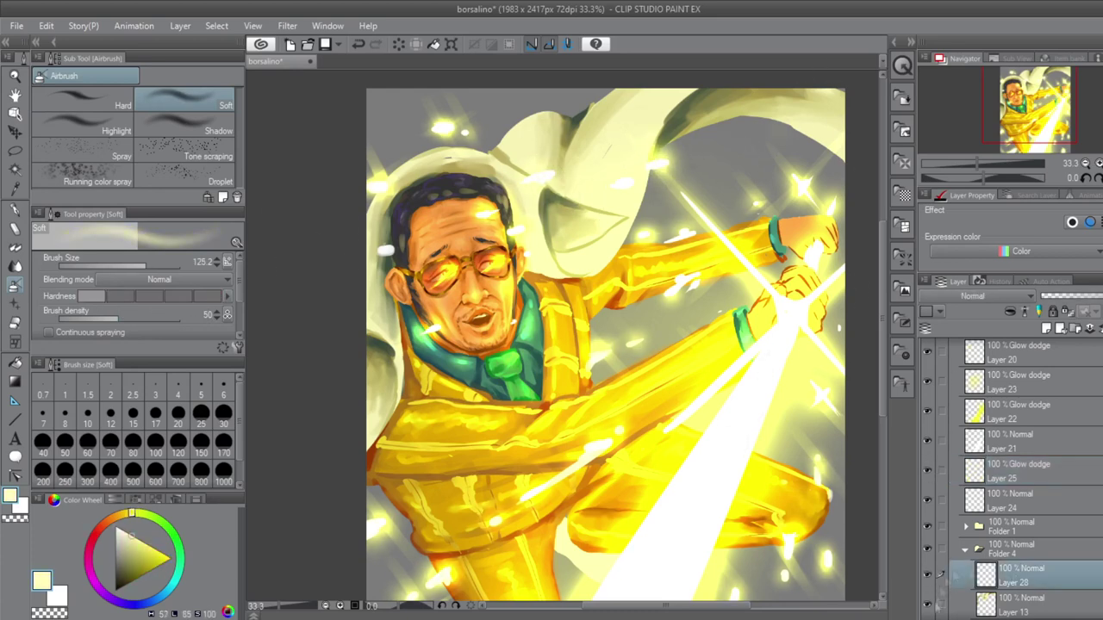
{"action": "key", "text": "b"}
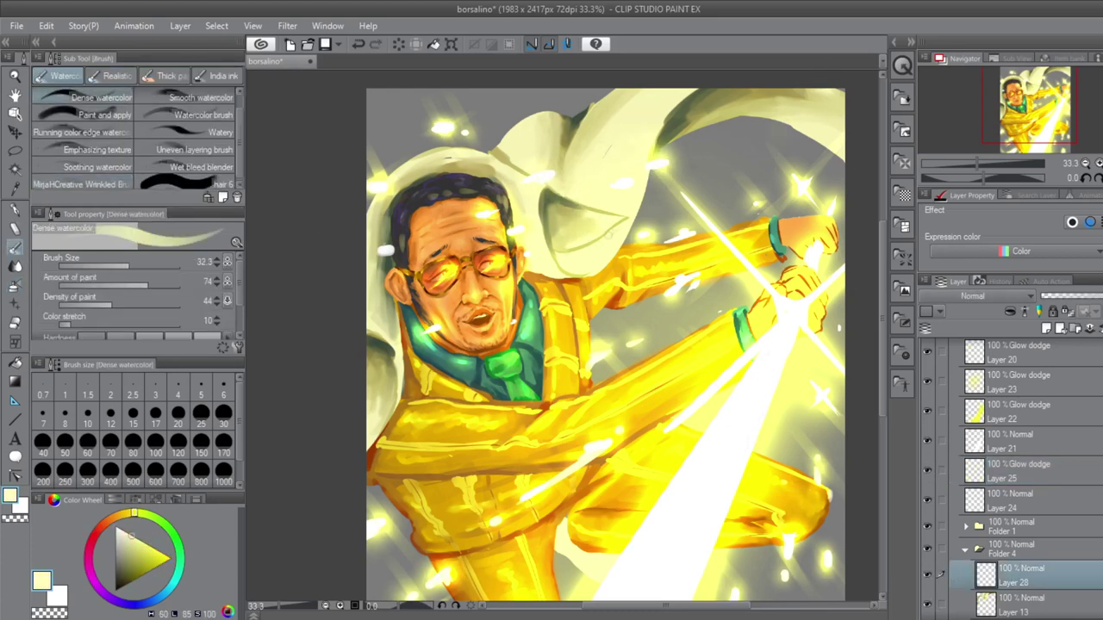
{"action": "key", "text": "alt+bracketleft"}
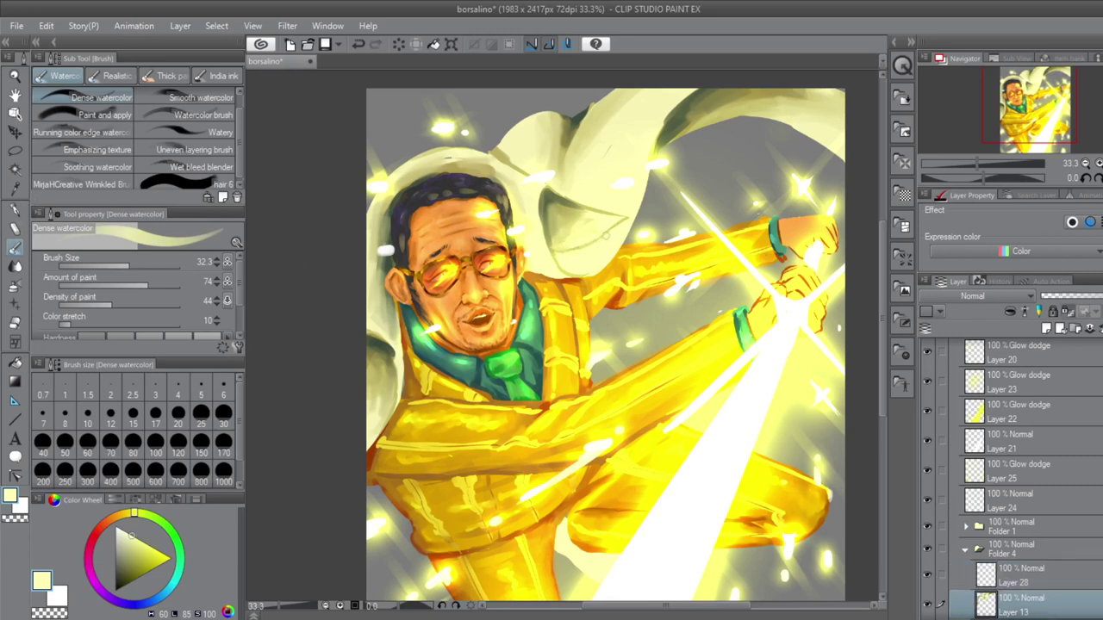
{"action": "left_click", "coordinate": [568, 240], "text": "alt"}
{"action": "key", "text": "b"}
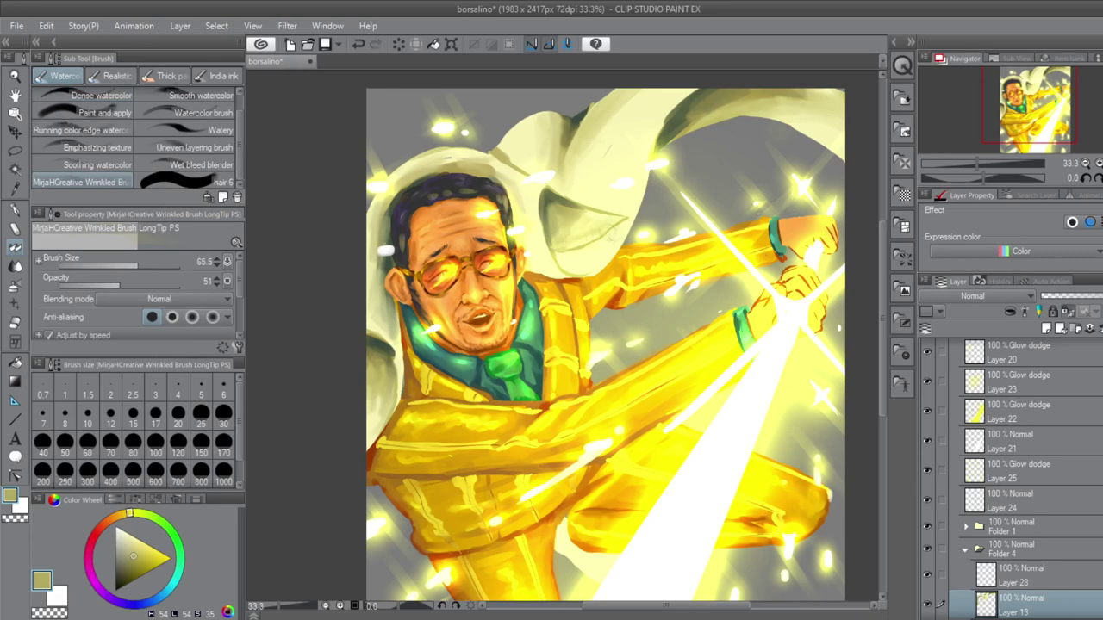
- Try a light yellow stroke along the beam on Layer 28 with the Dense watercolor brush
{"action": "key", "text": "b"}
{"action": "key", "text": "alt+bracketright"}
{"action": "left_click", "coordinate": [634, 151], "text": "alt"}
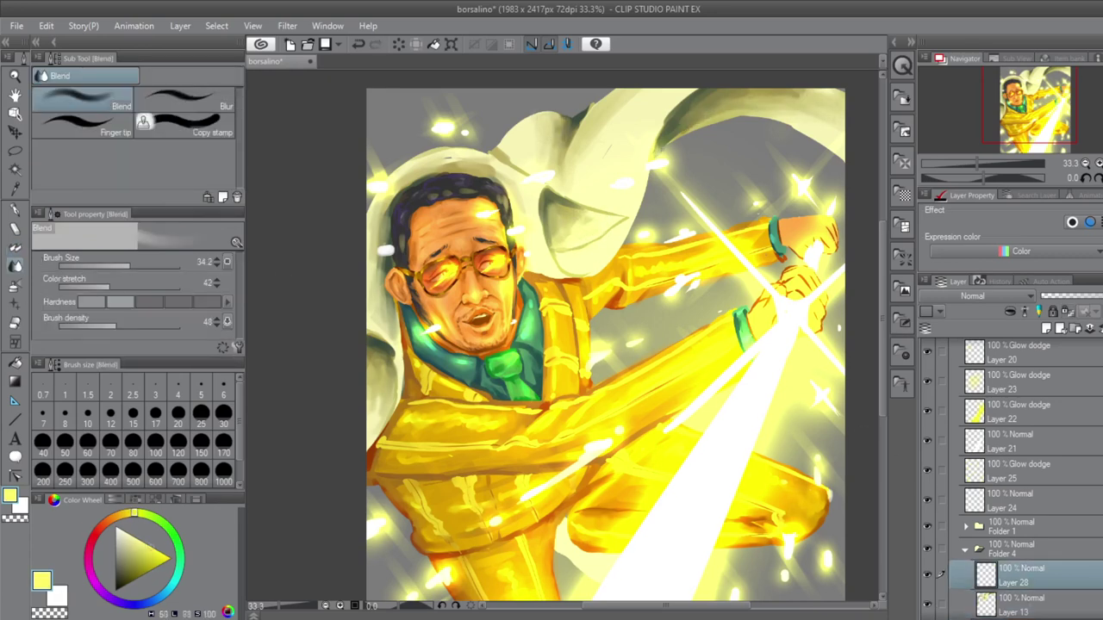
{"action": "key", "text": "b"}
{"action": "left_click_drag", "start_coordinate": [741, 440], "coordinate": [634, 595]}
{"action": "key", "text": "ctrl+z"}
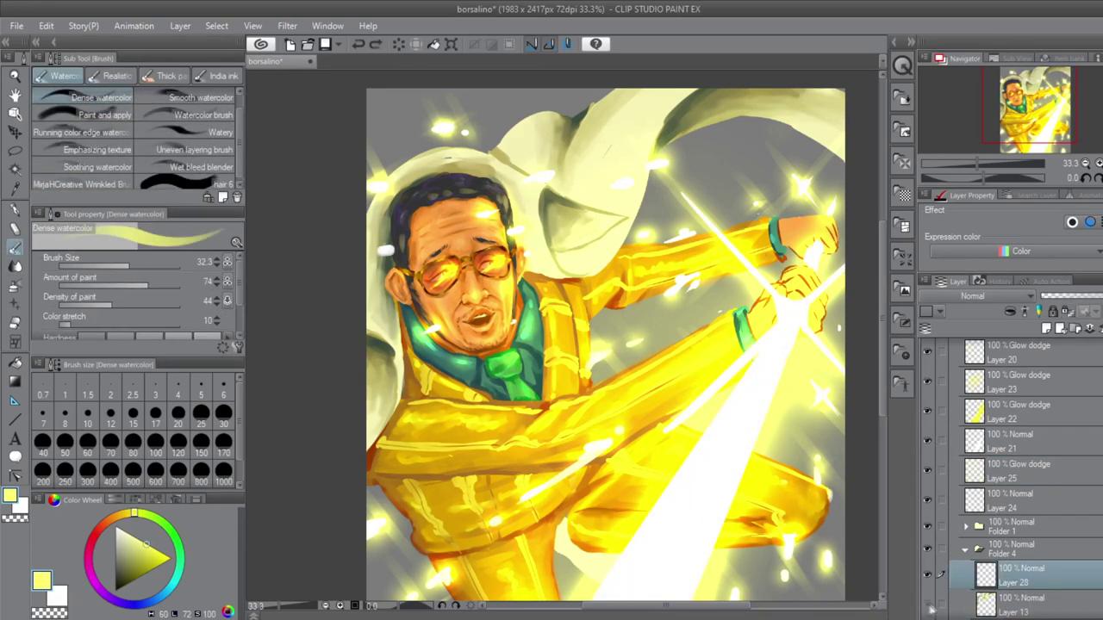
- Lighten the cape's folds in pale cream with the Dense watercolor brush at size 21.4 on Layer 13 and blend them
{"action": "key", "text": "alt+bracketleft"}
{"action": "left_click", "coordinate": [568, 173], "text": "alt"}
{"action": "key", "text": "b"}
{"action": "key", "text": "b"}
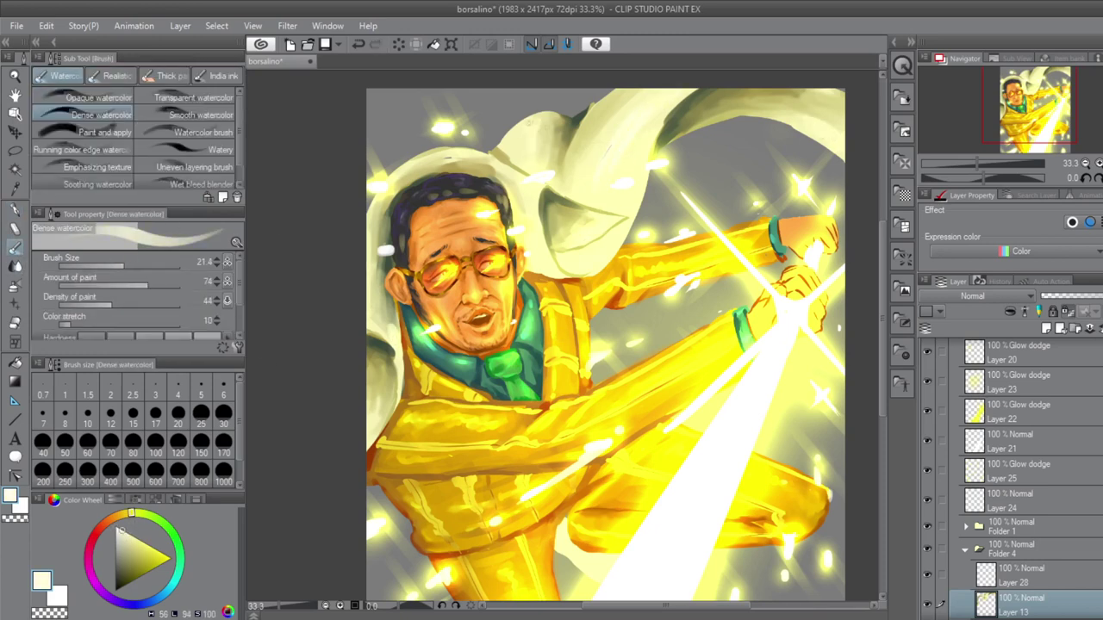
{"action": "key", "text": "j"}
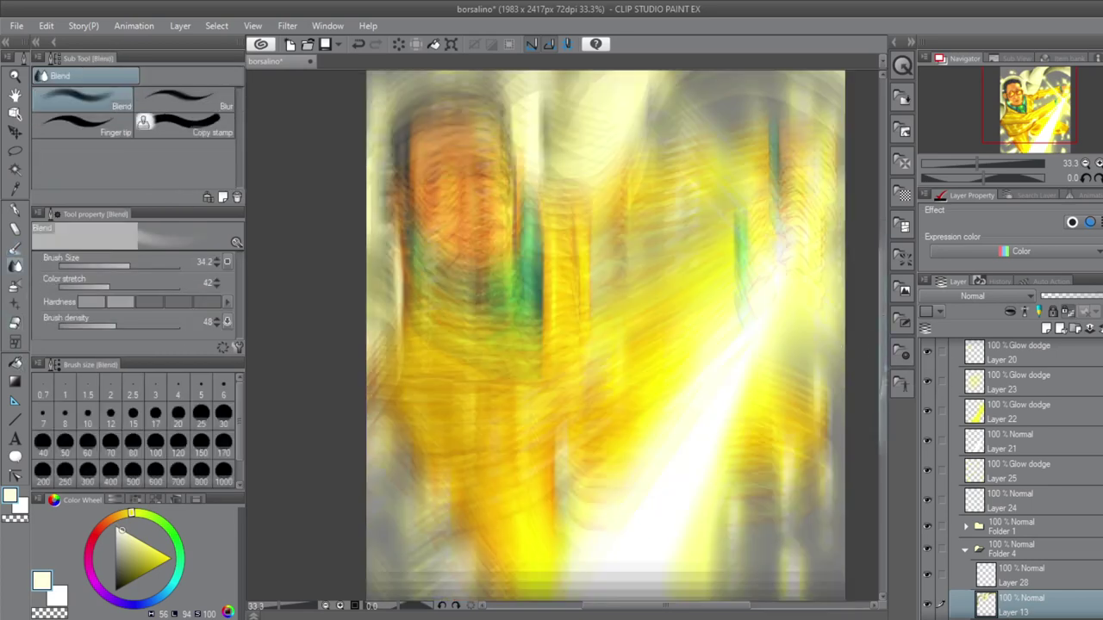
- Add a new layer above Folder 5 and paint dark green shadows along the suit jacket's hem and waist
{"action": "scroll", "coordinate": [603, 336], "scroll_direction": "down", "scroll_amount": 3}
{"action": "left_click", "coordinate": [1021, 479]}
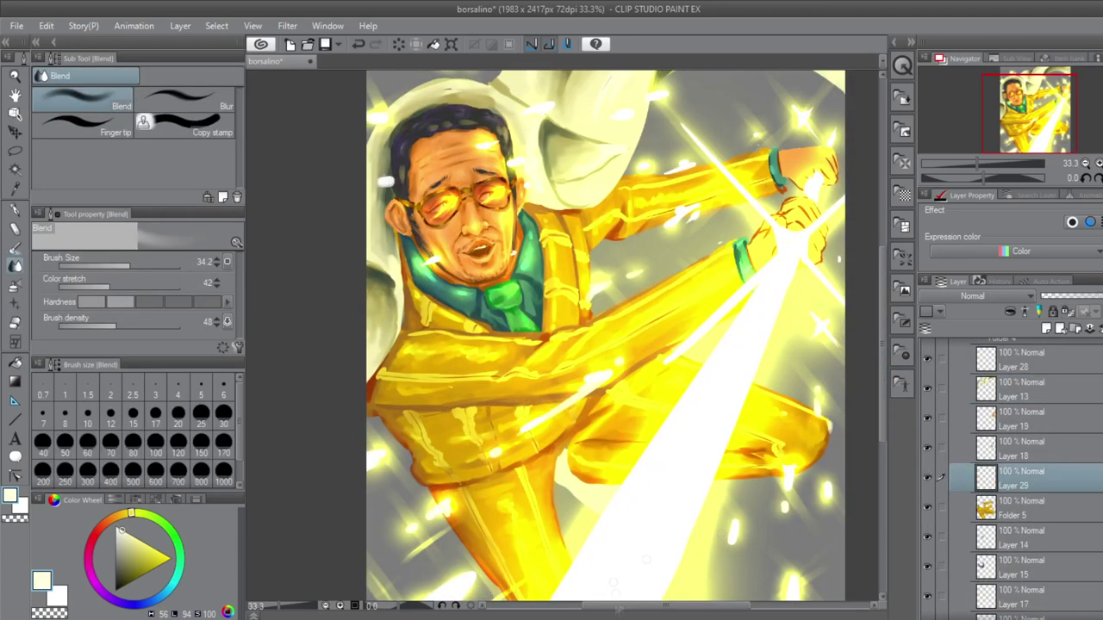
{"action": "key", "text": "ctrl+shift+n"}
{"action": "key", "text": "b"}
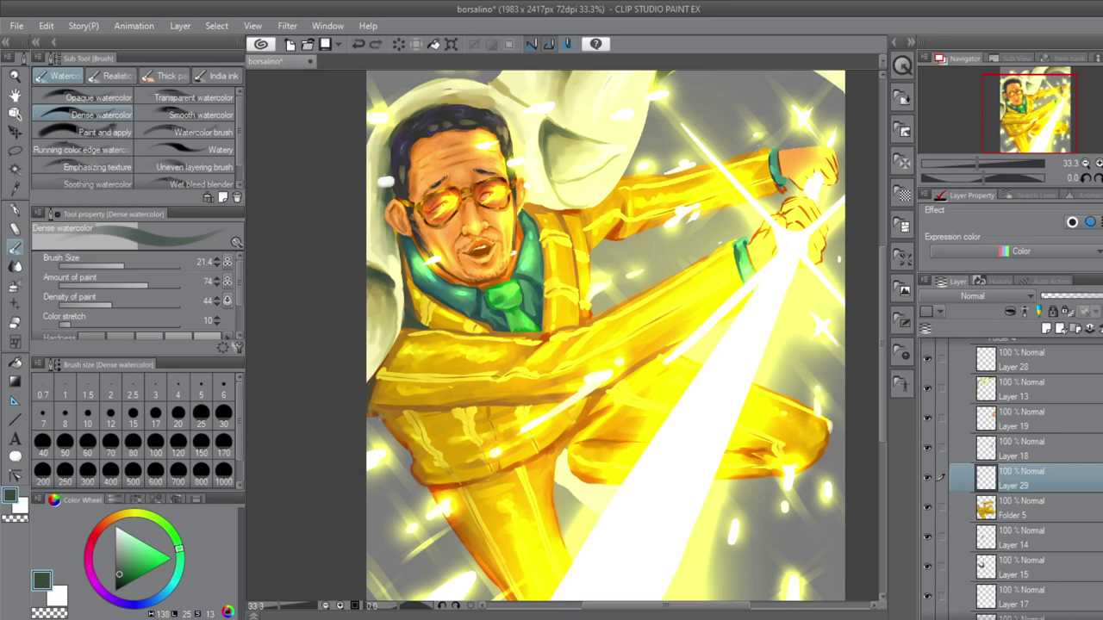
{"action": "left_click_drag", "start_coordinate": [463, 476], "coordinate": [533, 457]}
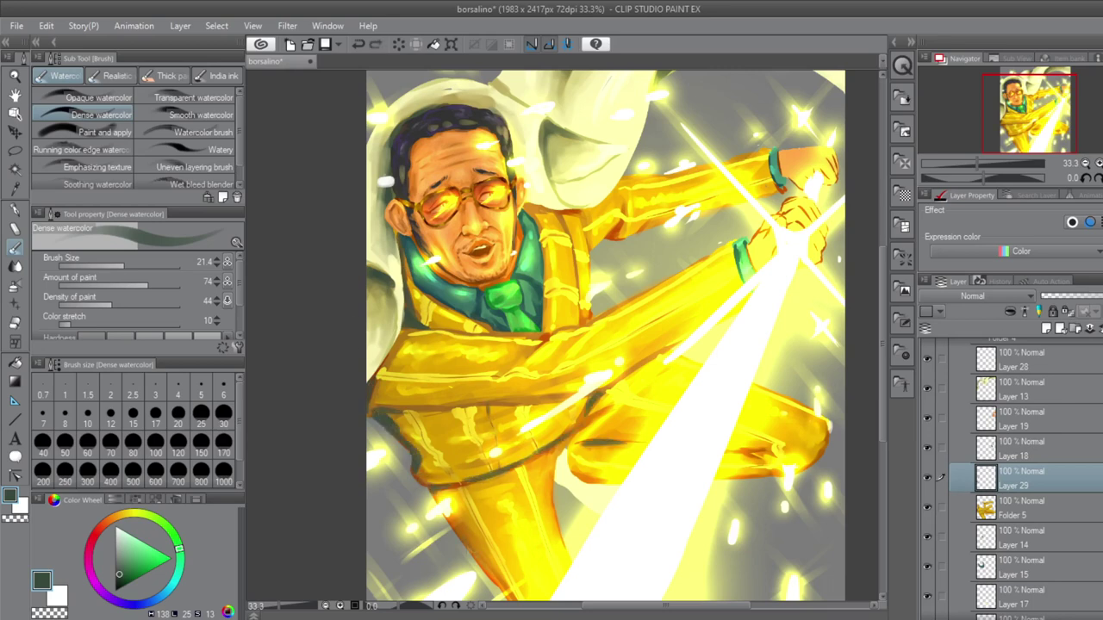
- Extend the dark green shadows to the suit's bent leg and far elbow on Layer 29, blending their edges
{"action": "scroll", "coordinate": [606, 336], "scroll_direction": "down", "scroll_amount": 4}
{"action": "scroll", "coordinate": [606, 336], "scroll_direction": "up", "scroll_amount": 6}
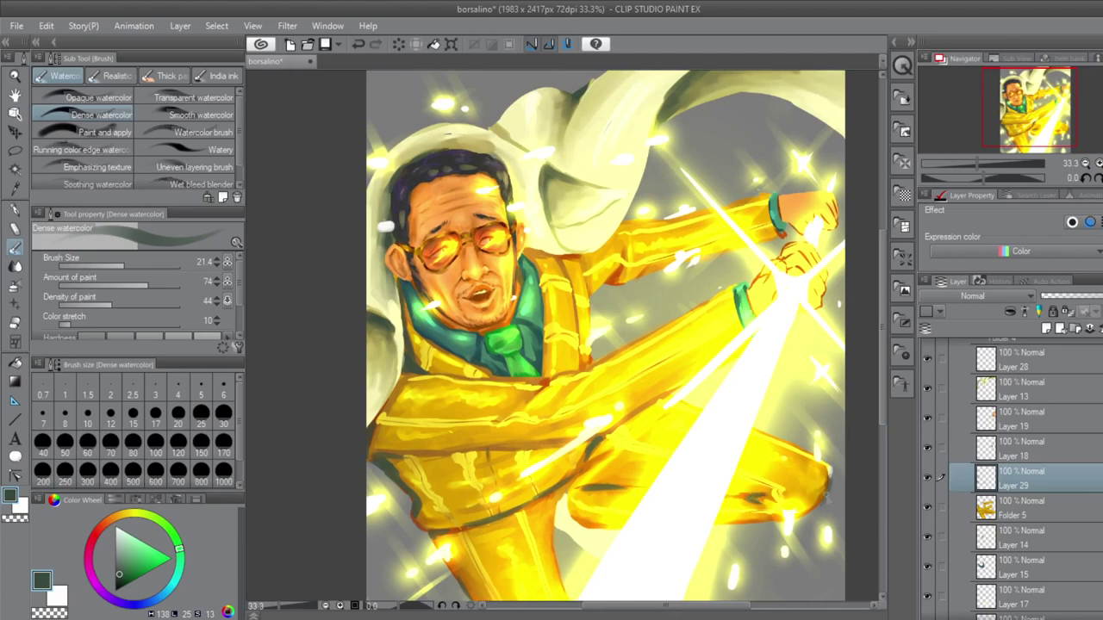
{"action": "scroll", "coordinate": [606, 336], "scroll_direction": "down", "scroll_amount": 3}
{"action": "key", "text": "j"}
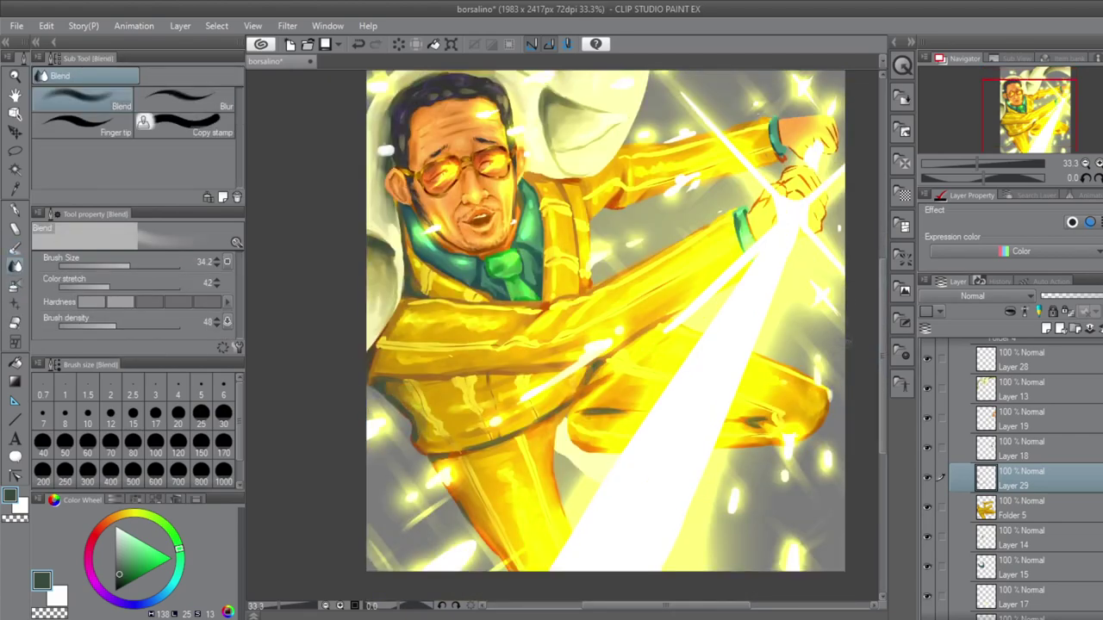
{"action": "scroll", "coordinate": [605, 336], "scroll_direction": "up", "scroll_amount": 2}
{"action": "key", "text": "b"}
{"action": "scroll", "coordinate": [605, 336], "scroll_direction": "down", "scroll_amount": 1}
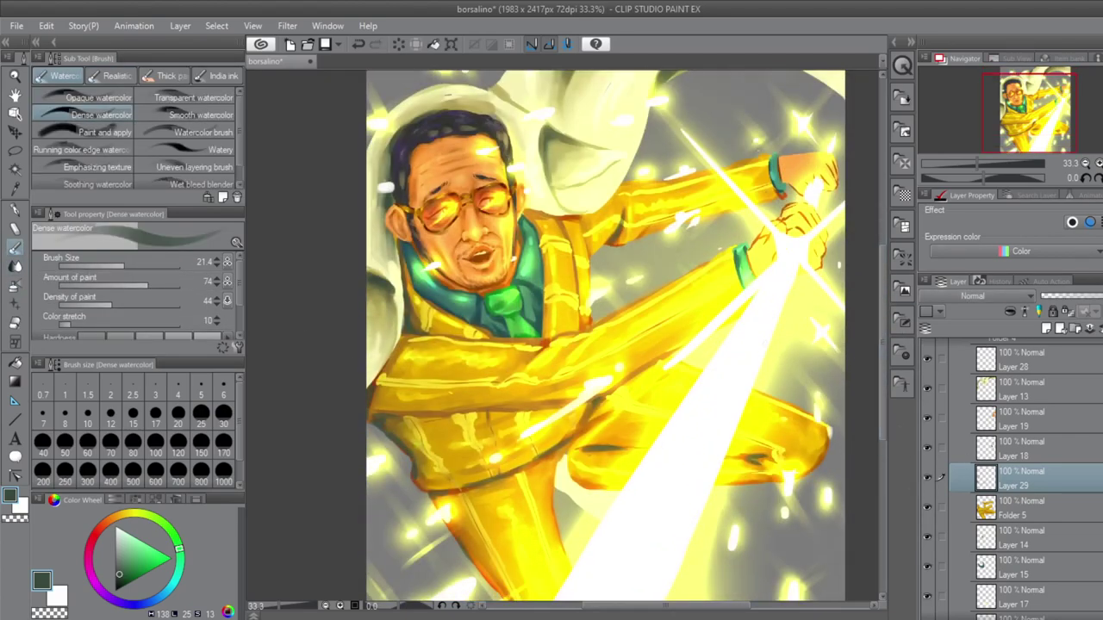
{"action": "scroll", "coordinate": [1025, 474], "scroll_direction": "up", "scroll_amount": 3}
- Shade the cape section beneath the bent leg in olive and dark green on Layer 17 and blend it
{"action": "left_click", "coordinate": [927, 448]}
{"action": "left_click", "coordinate": [927, 448]}
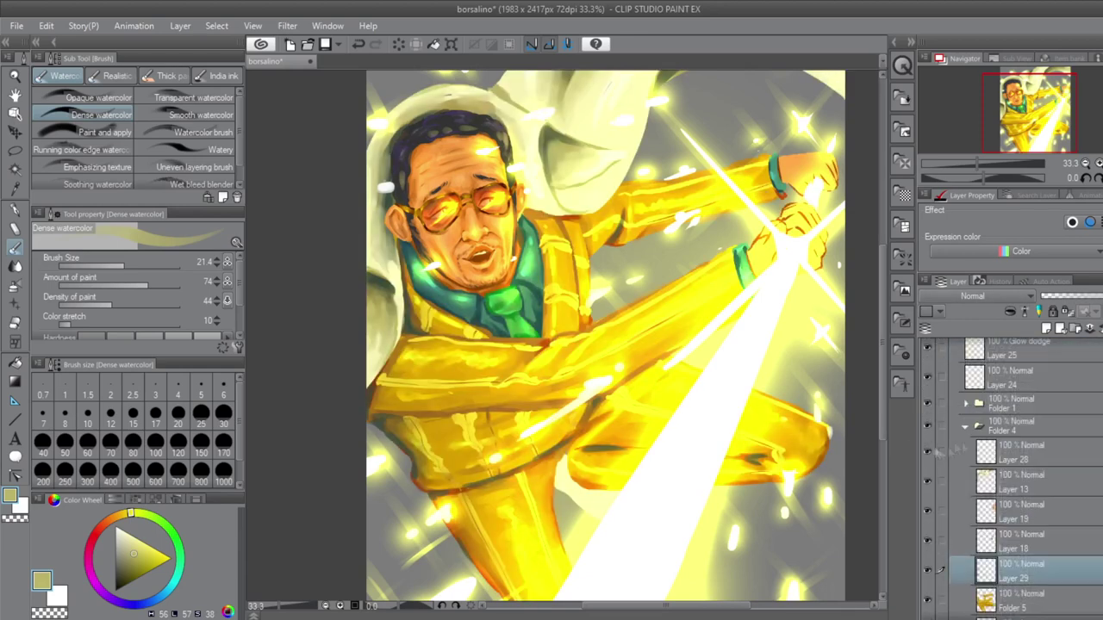
{"action": "scroll", "coordinate": [1026, 474], "scroll_direction": "down", "scroll_amount": 7}
{"action": "left_click", "coordinate": [940, 461]}
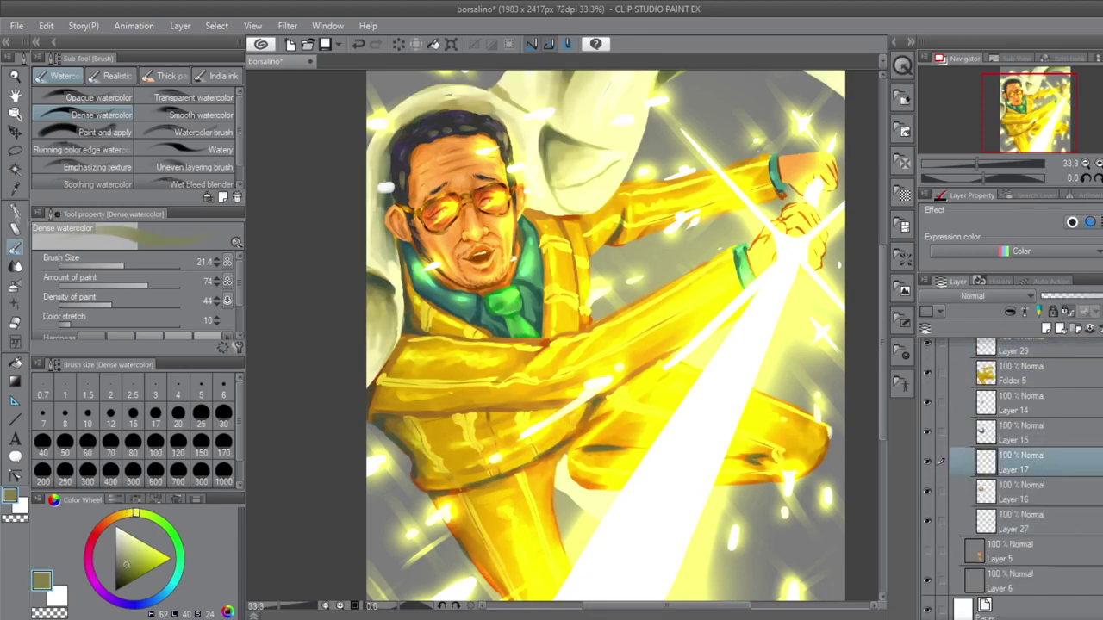
{"action": "left_click", "coordinate": [575, 475], "text": "alt"}
{"action": "left_click", "coordinate": [571, 485], "text": "alt"}
{"action": "left_click", "coordinate": [563, 470], "text": "alt"}
{"action": "key", "text": "j"}
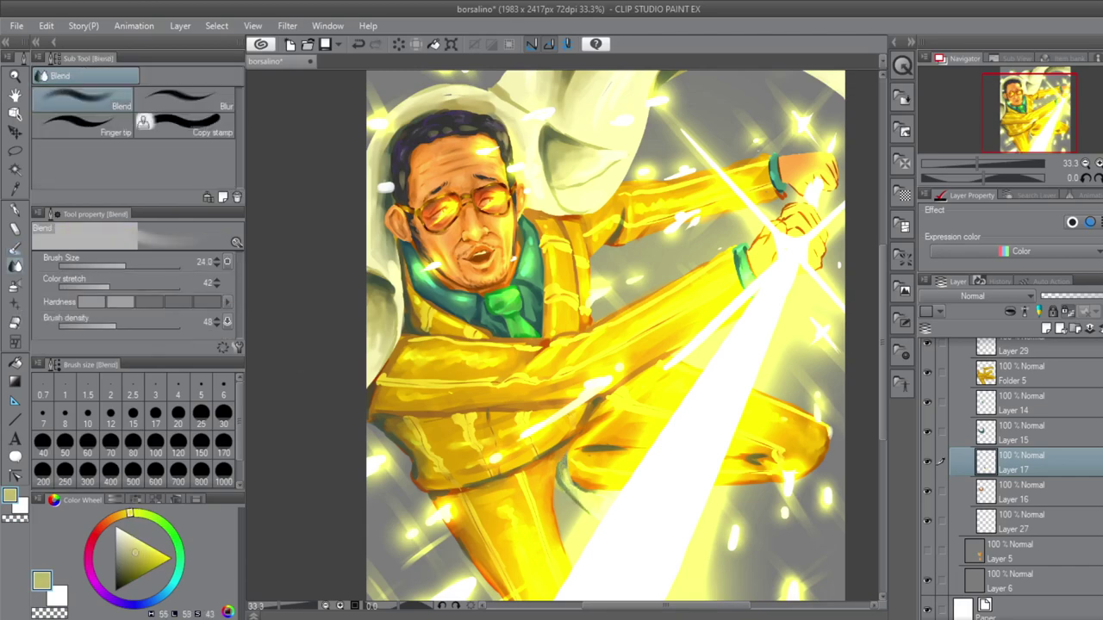
- Activate Layer 19 and set the Blend brush size to 11.2 for work on the hands
{"action": "key", "text": "alt+bracketright"}
{"action": "key", "text": "alt+bracketright"}
{"action": "key", "text": "alt+bracketright"}
{"action": "key", "text": "alt+bracketright"}
{"action": "key", "text": "alt+bracketright"}
{"action": "key", "text": "alt+bracketright"}
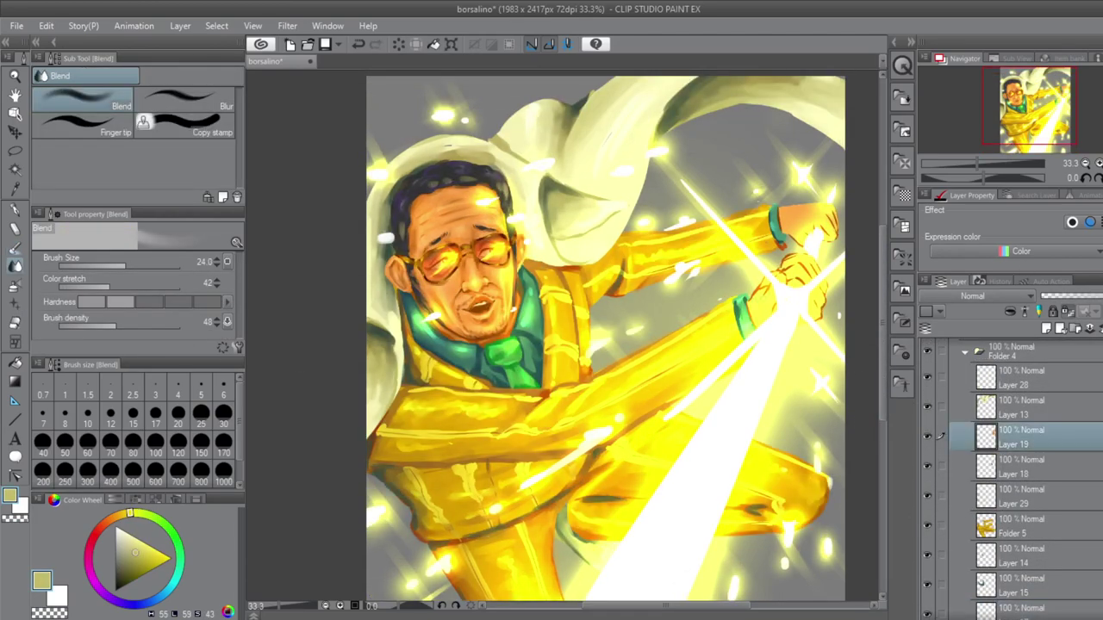
{"action": "key", "text": "ctrl+plus"}
{"action": "key", "text": "ctrl+plus"}
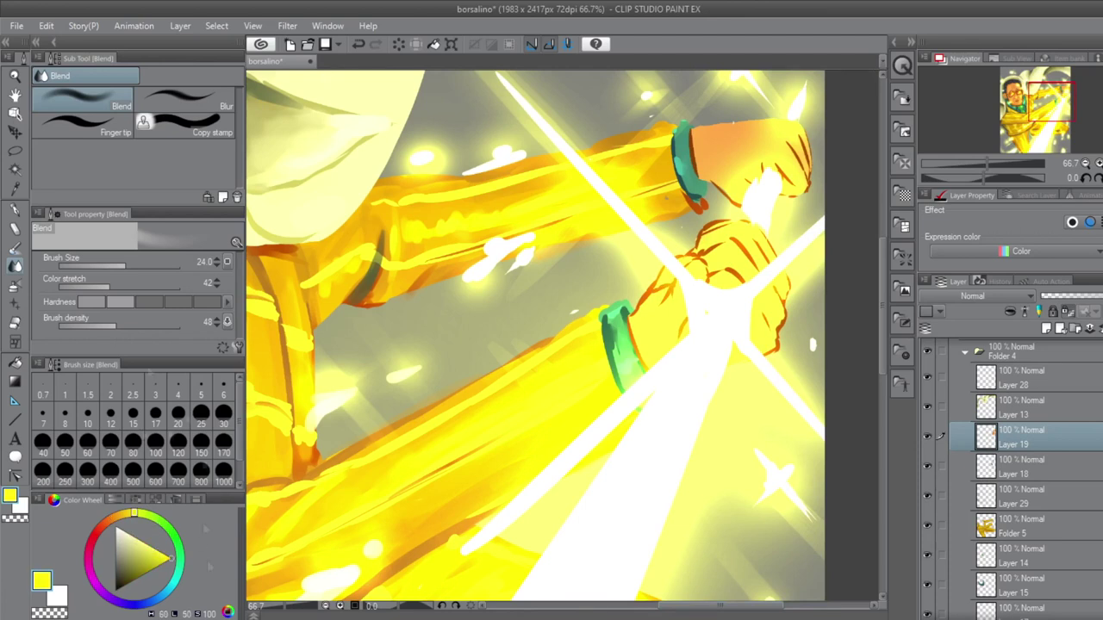
{"action": "key", "text": "bracketleft"}
{"action": "key", "text": "bracketleft"}
{"action": "key", "text": "bracketleft"}
{"action": "key", "text": "bracketleft"}
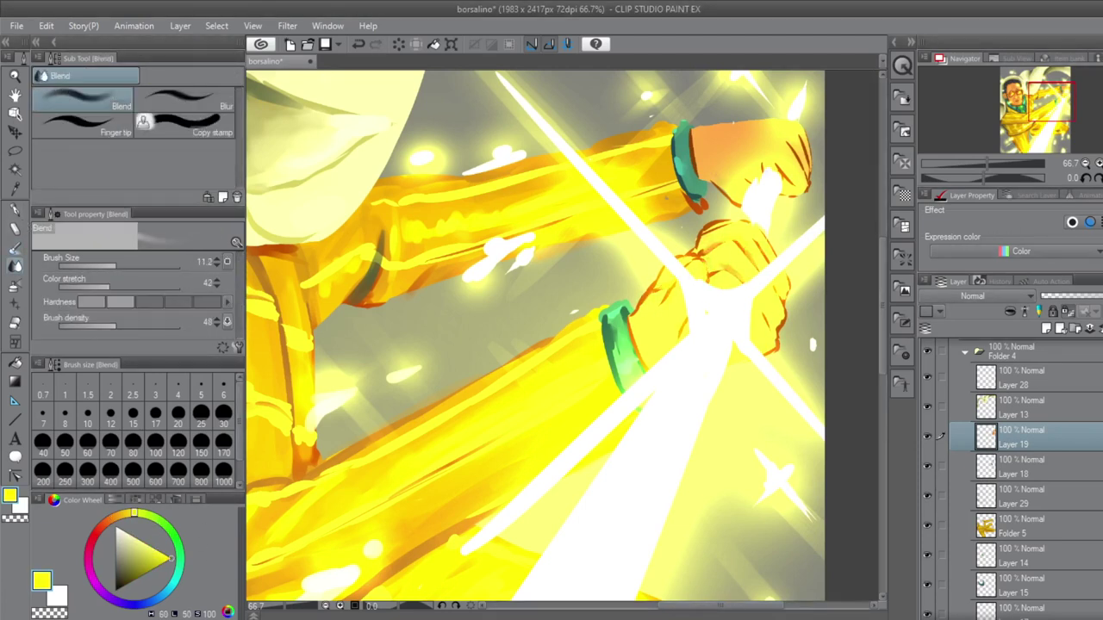
- Paint peach and pale cream highlights on both fists with the Dense watercolor brush on Layer 19
{"action": "key", "text": "b"}
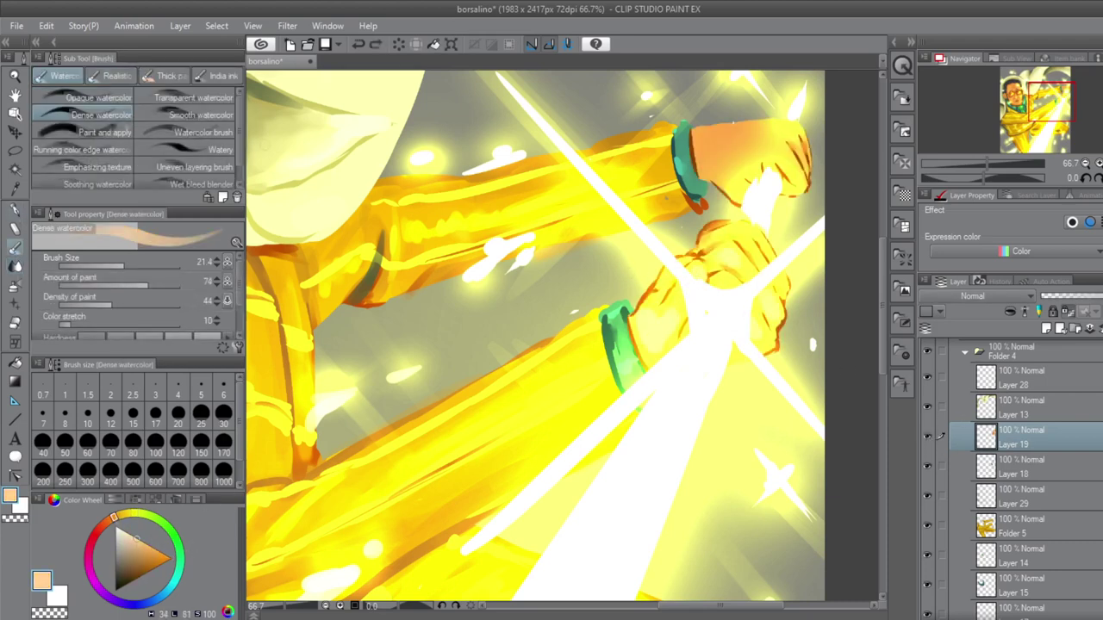
{"action": "left_click", "coordinate": [659, 341], "text": "alt"}
{"action": "key", "text": "bracketleft"}
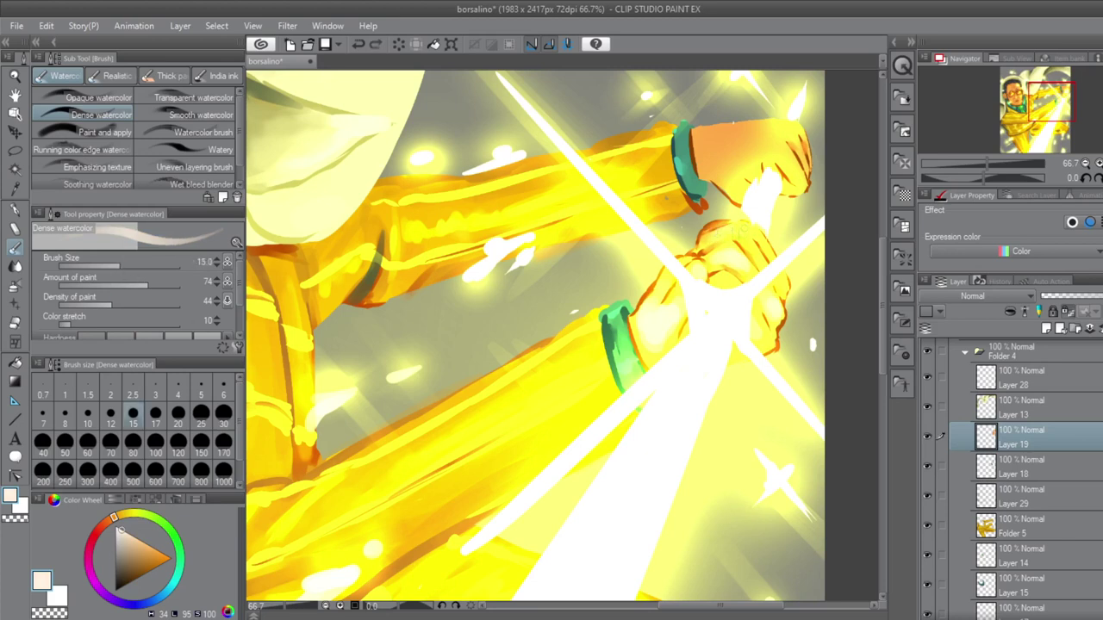
{"action": "left_click_drag", "start_coordinate": [750, 166], "coordinate": [795, 145]}
{"action": "mouse_move", "coordinate": [702, 176]}
{"action": "left_mouse_down"}
{"action": "mouse_move", "coordinate": [748, 148]}
{"action": "mouse_move", "coordinate": [797, 145]}
{"action": "left_mouse_up"}
{"action": "key", "text": "j"}
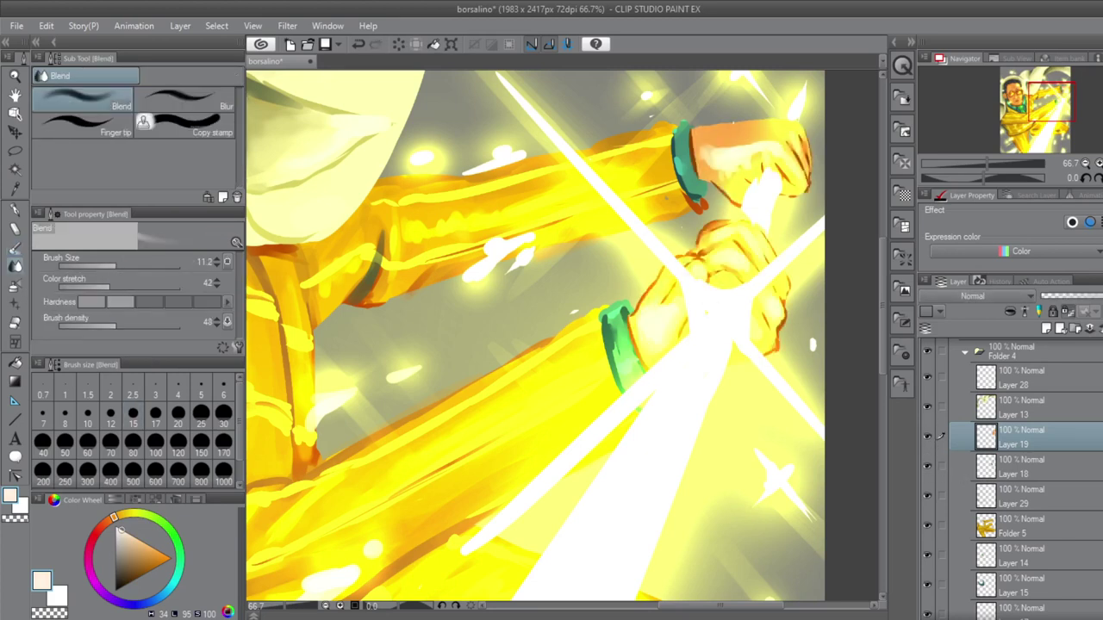
- Refine the lower fist's outlines and light edges in orange and pale yellow with the G-pen on Layer 19
{"action": "key", "text": "p"}
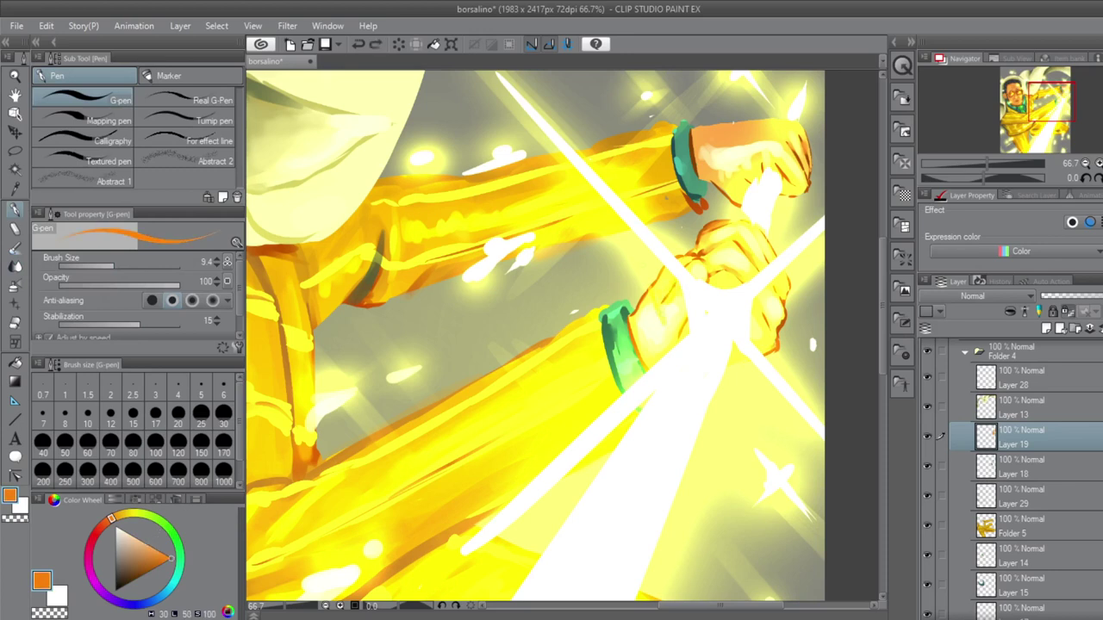
{"action": "left_click", "coordinate": [709, 278], "text": "alt"}
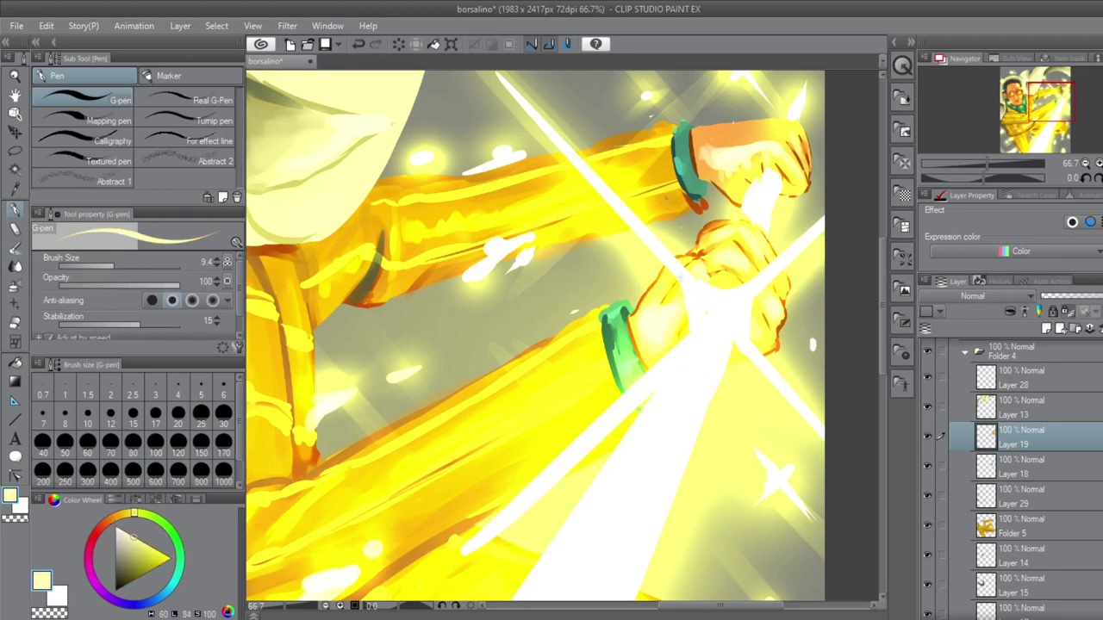
{"action": "left_click", "coordinate": [766, 322], "text": "alt"}
{"action": "left_click", "coordinate": [641, 304], "text": "alt"}
{"action": "left_click", "coordinate": [665, 196], "text": "alt"}
{"action": "key", "text": "j"}
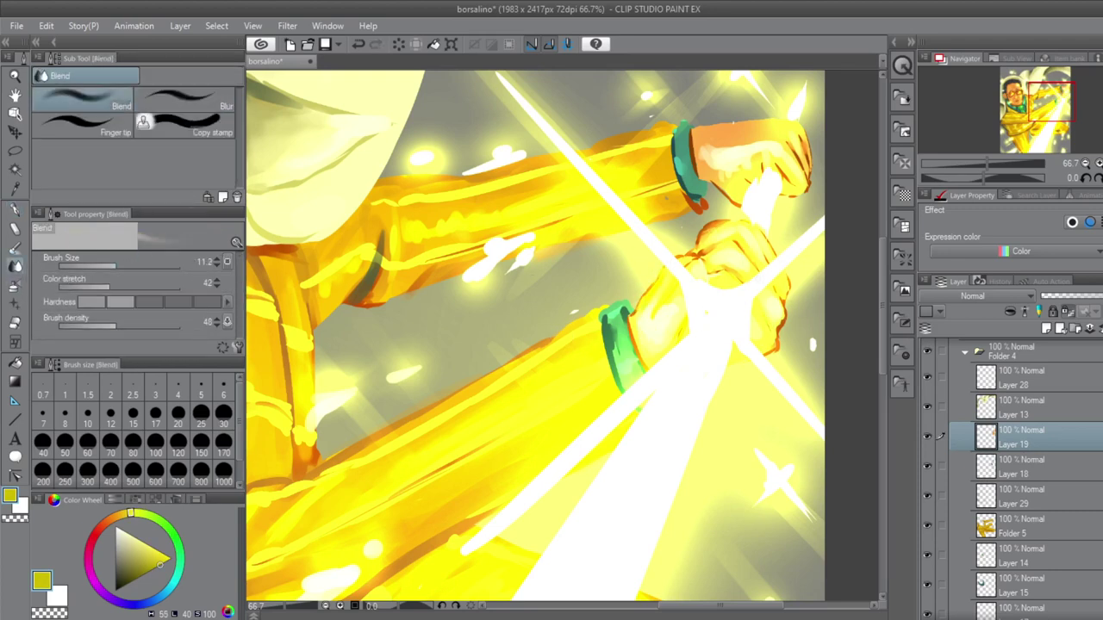
- Paint an orange upper edge and pale cream highlights on the upper fist on Layer 19 with the Dense watercolor brush, and blend them
{"action": "key", "text": "e"}
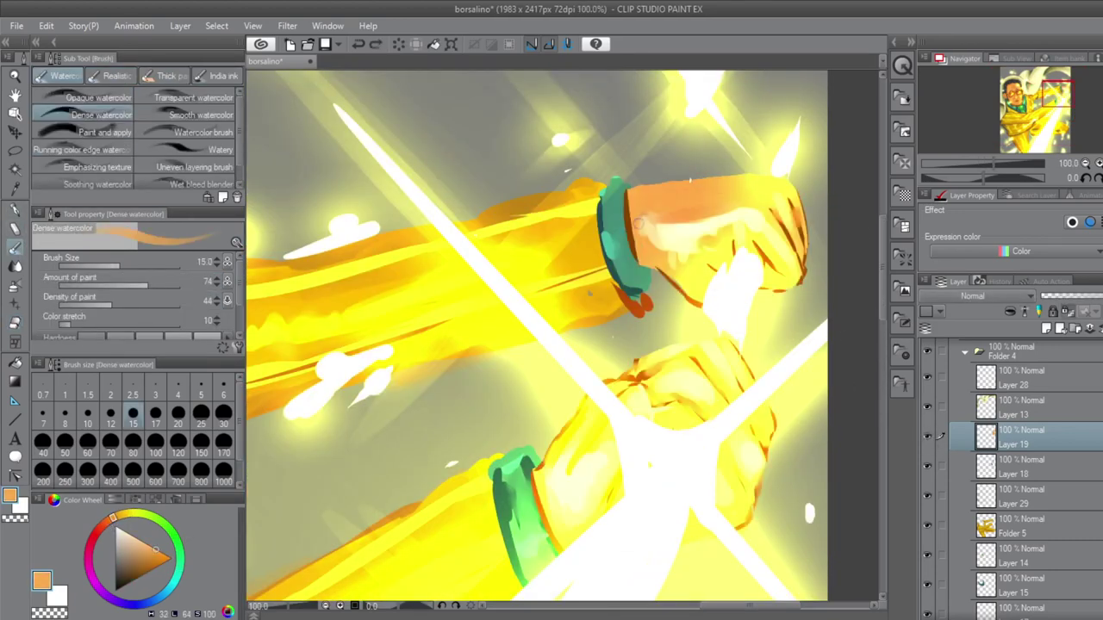
{"action": "left_click_drag", "start_coordinate": [631, 183], "coordinate": [750, 181]}
{"action": "left_click", "coordinate": [693, 243], "text": "alt"}
{"action": "mouse_move", "coordinate": [664, 201]}
{"action": "left_mouse_down"}
{"action": "mouse_move", "coordinate": [741, 200]}
{"action": "mouse_move", "coordinate": [659, 258]}
{"action": "left_mouse_up"}
{"action": "key", "text": "j"}
{"action": "mouse_move", "coordinate": [655, 216]}
{"action": "left_mouse_down"}
{"action": "mouse_move", "coordinate": [724, 228]}
{"action": "mouse_move", "coordinate": [765, 262]}
{"action": "left_mouse_up"}
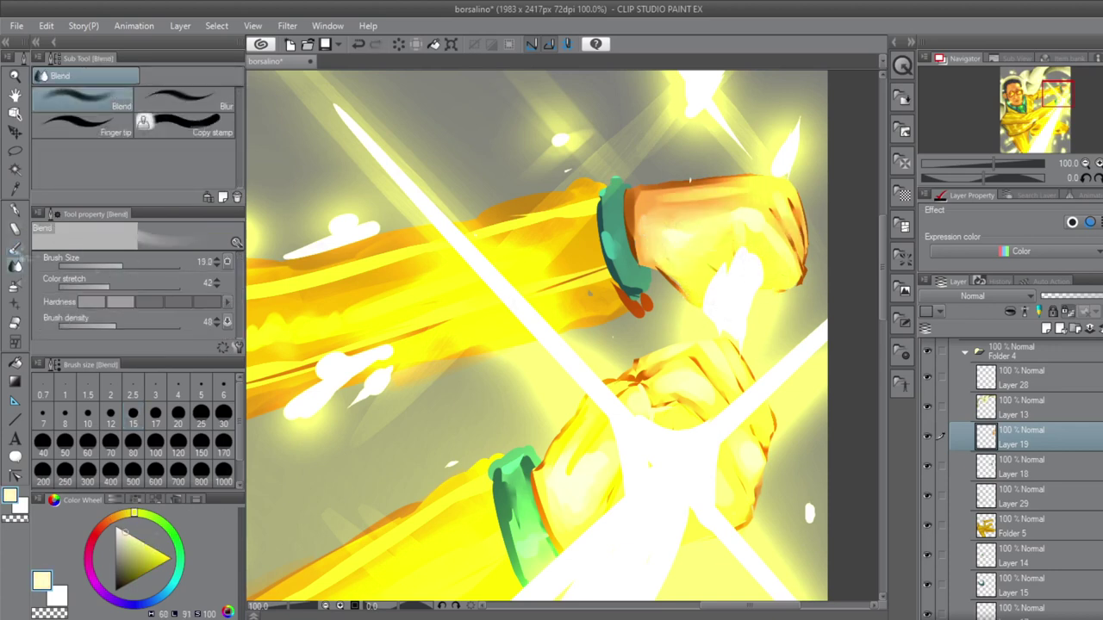
{"action": "key", "text": "b"}
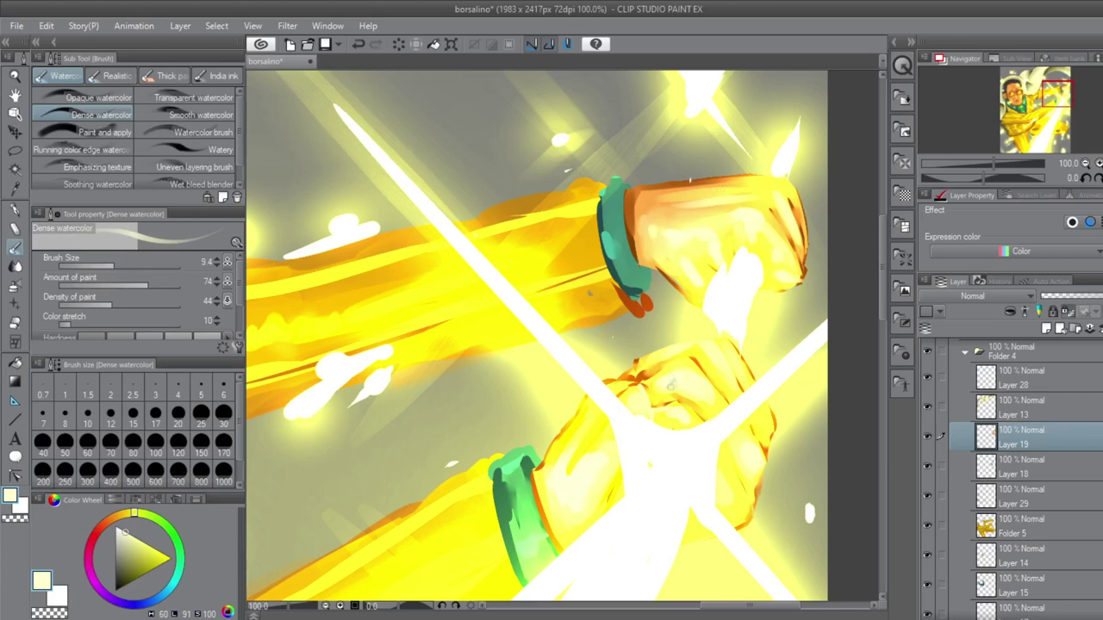
- Paint light green and pale yellow-green highlights on both cuffs on Layer 18 with the Dense watercolor brush and G-pen
{"action": "scroll", "coordinate": [534, 336], "scroll_direction": "down", "scroll_amount": 3}
{"action": "scroll", "coordinate": [534, 336], "scroll_direction": "up", "scroll_amount": 2}
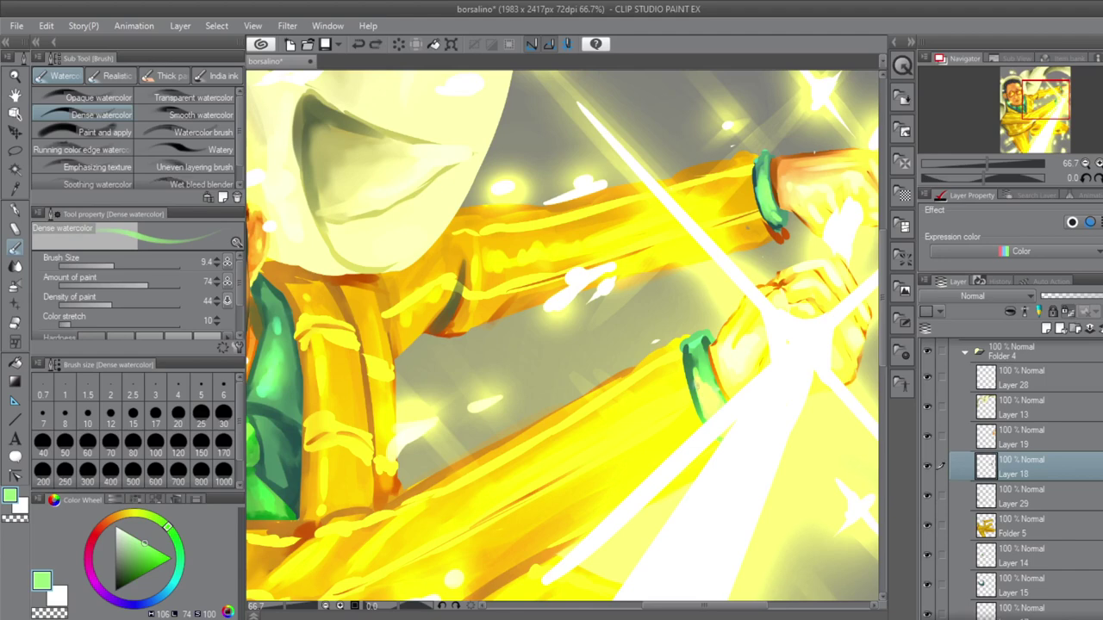
{"action": "left_click", "coordinate": [707, 397], "text": "alt"}
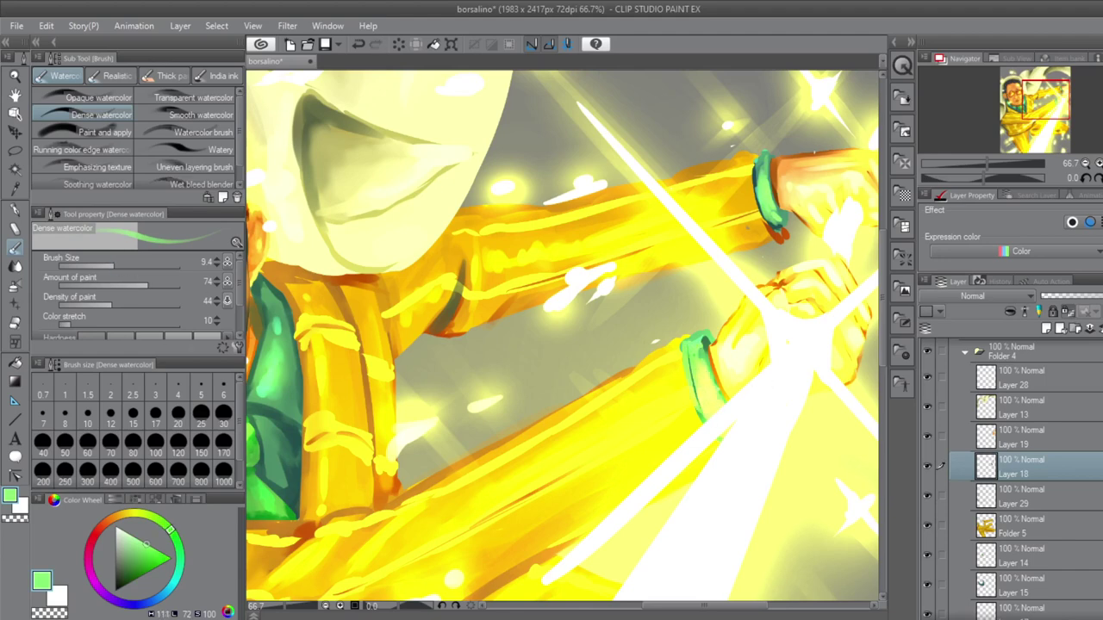
{"action": "key", "text": "p"}
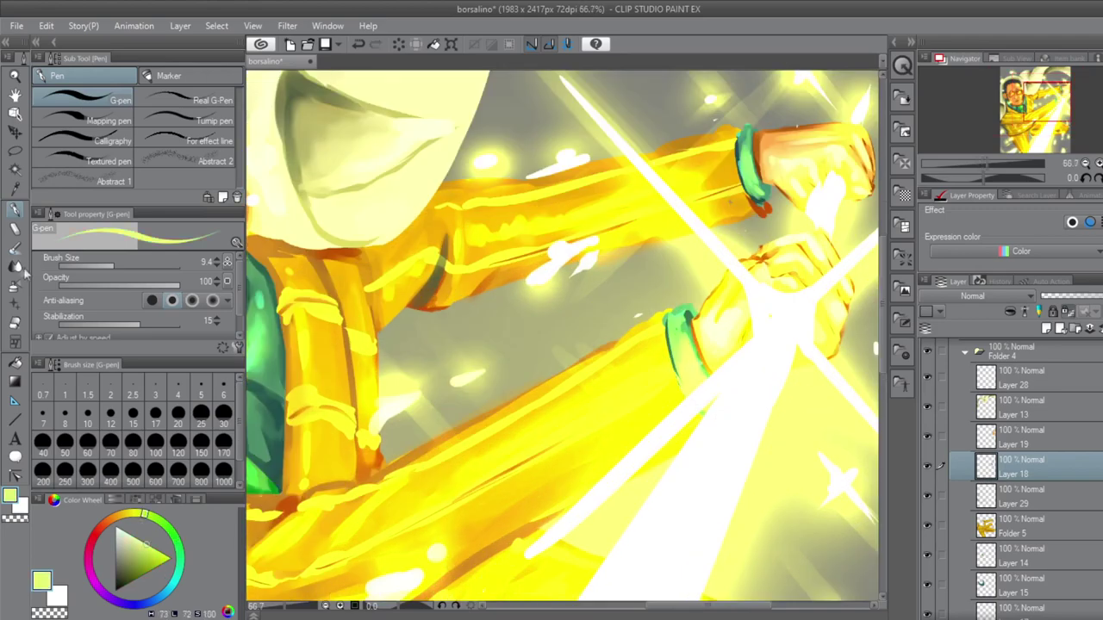
{"action": "key", "text": "j"}
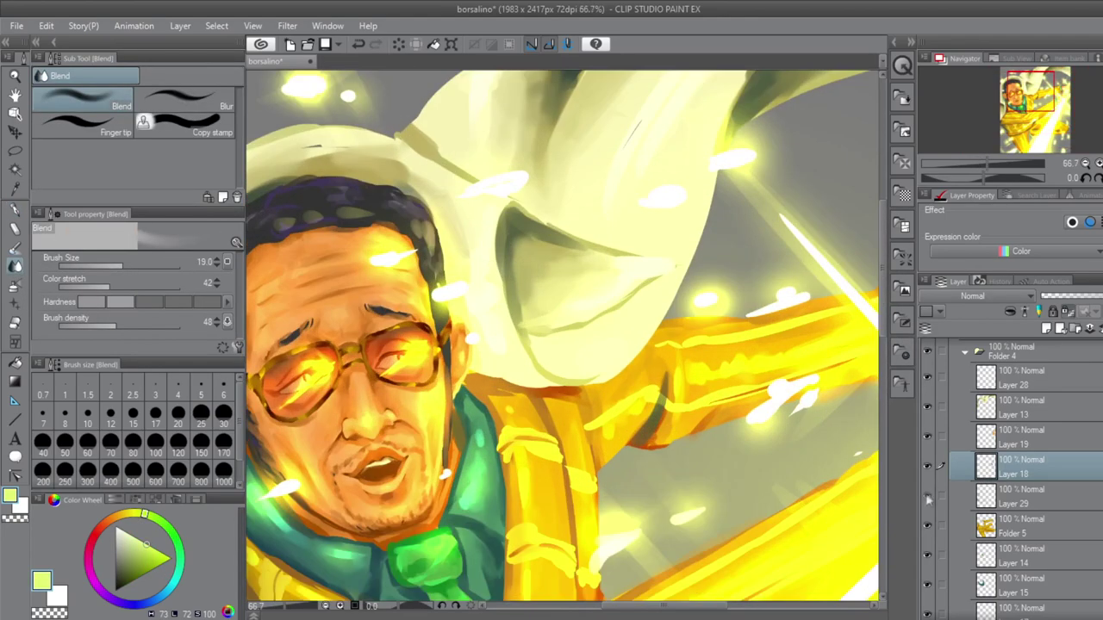
- Paint pale cream highlights on the cape beside the ear, and blend tan highlights into the hair on Layer 1
{"action": "left_click", "coordinate": [1022, 407]}
{"action": "key", "text": "b"}
{"action": "left_click", "coordinate": [486, 387], "text": "ctrl+shift"}
{"action": "left_click", "coordinate": [486, 388], "text": "alt"}
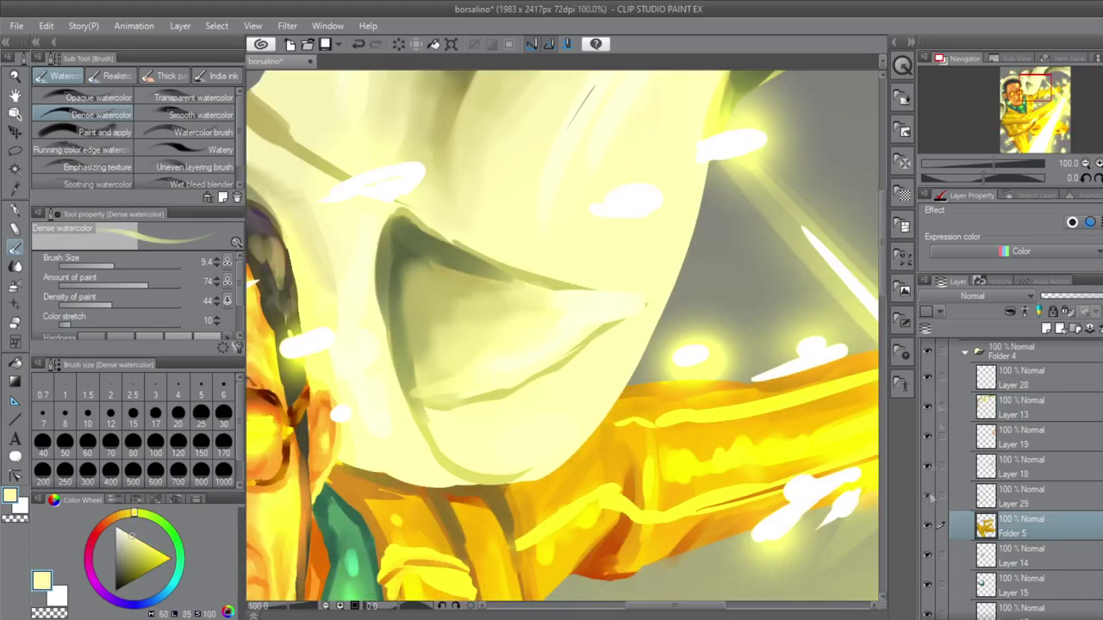
{"action": "left_click", "coordinate": [1021, 407]}
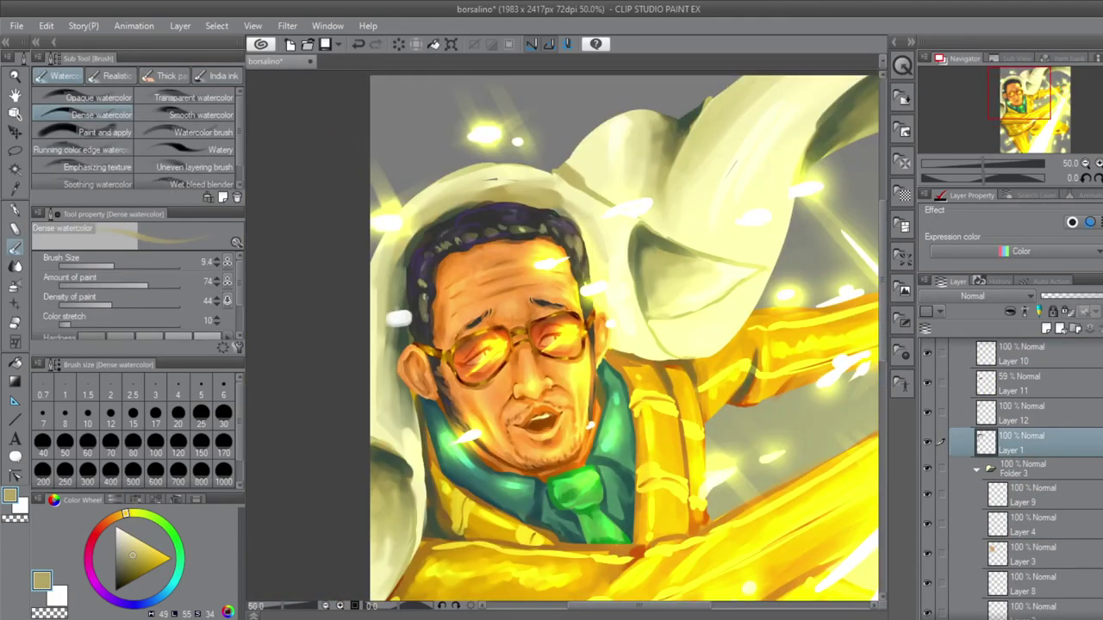
{"action": "key", "text": "j"}
- Airbrush a soft pale yellow glow beside the face on the glow dodge Layer 25
{"action": "scroll", "coordinate": [940, 442], "scroll_direction": "down", "scroll_amount": 5}
{"action": "left_click", "coordinate": [927, 497]}
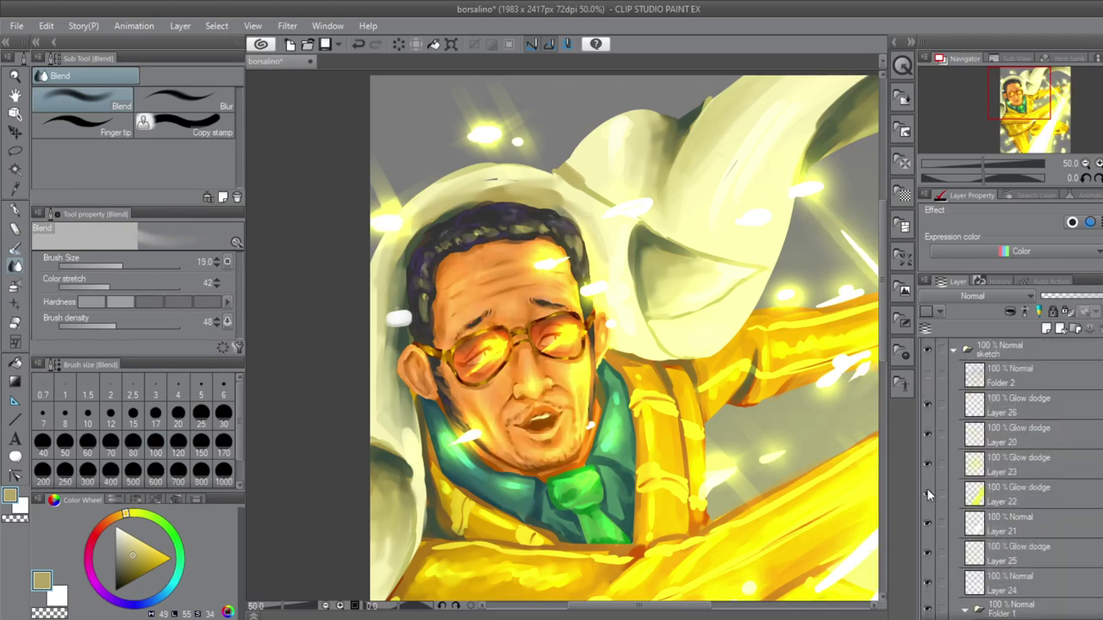
{"action": "left_click", "coordinate": [942, 552]}
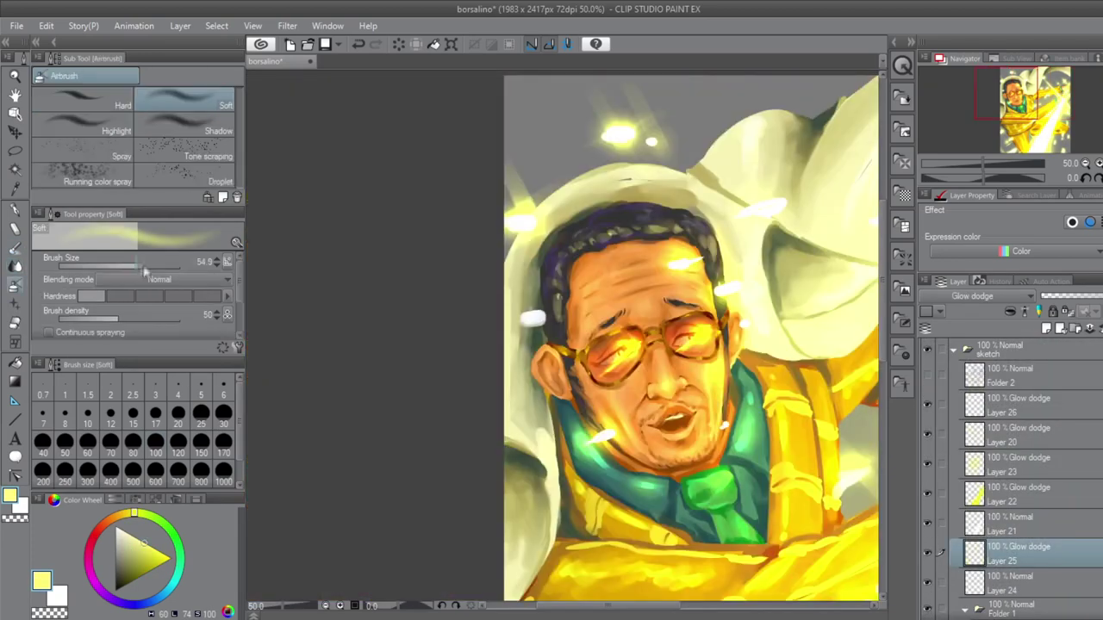
{"action": "left_click_drag", "start_coordinate": [521, 302], "coordinate": [560, 345]}
{"action": "left_click_drag", "start_coordinate": [585, 309], "coordinate": [301, 300]}
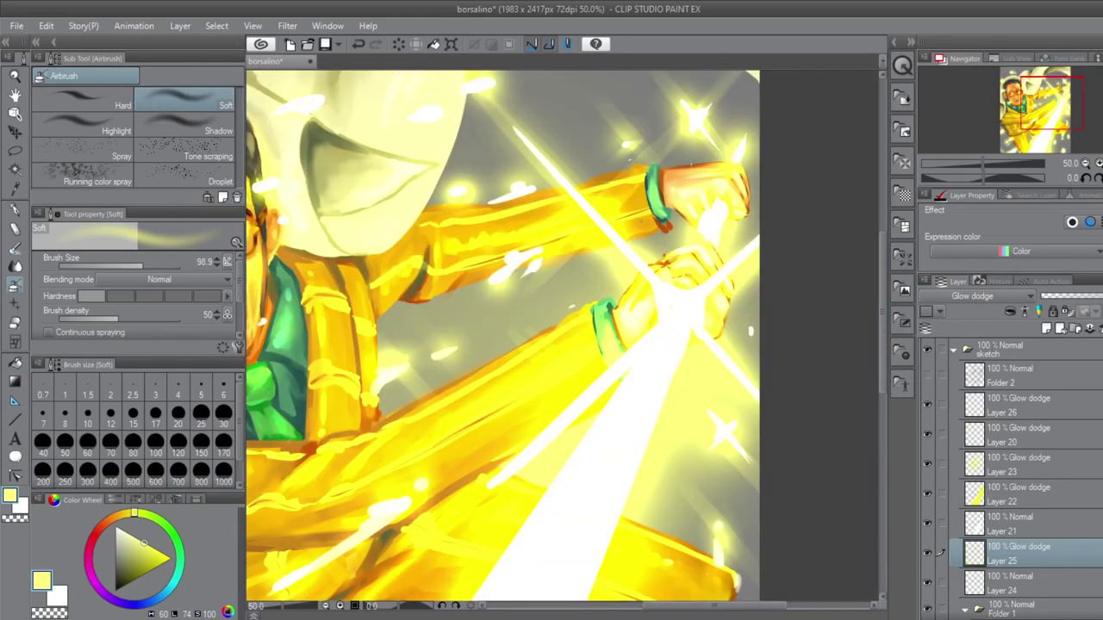
- Cover the lower fist's dark outlines and brighten its knuckles with pale cream Dense watercolor strokes on Layer 19
{"action": "scroll", "coordinate": [1008, 474], "scroll_direction": "down", "scroll_amount": 3}
{"action": "left_click", "coordinate": [942, 606]}
{"action": "key", "text": "j"}
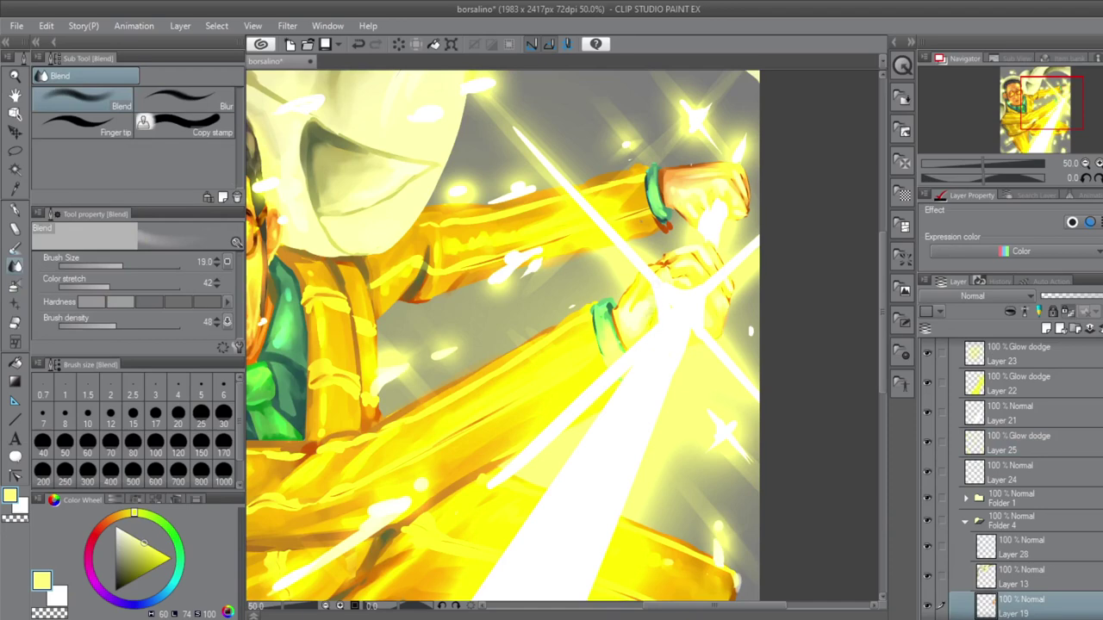
{"action": "key", "text": "b"}
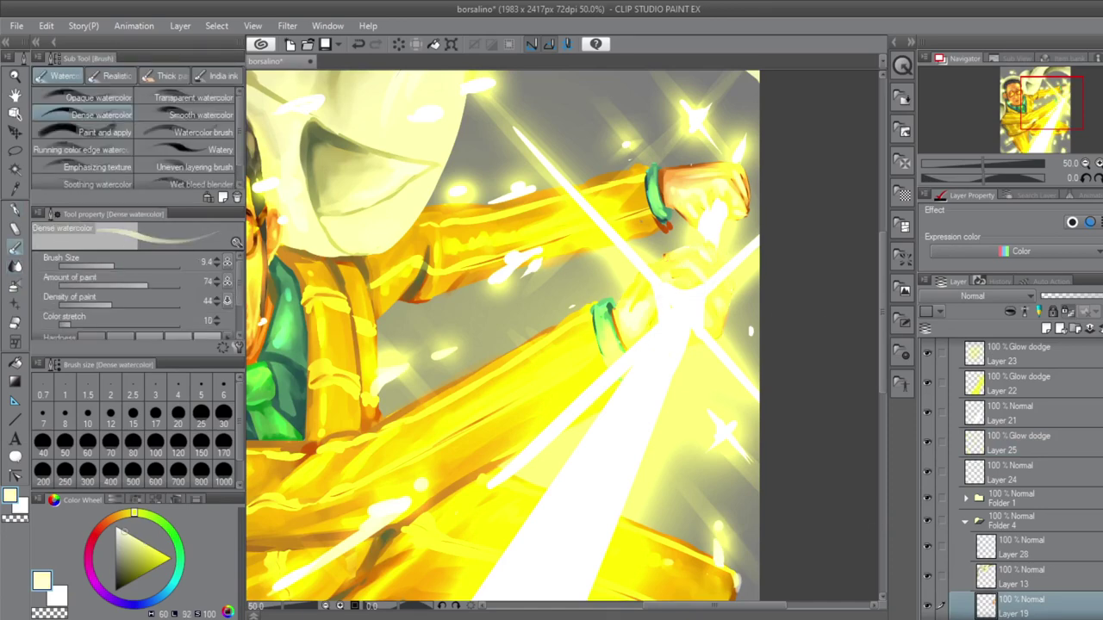
{"action": "scroll", "coordinate": [503, 336], "scroll_direction": "up", "scroll_amount": 2}
{"action": "scroll", "coordinate": [714, 372], "scroll_direction": "up", "scroll_amount": 3}
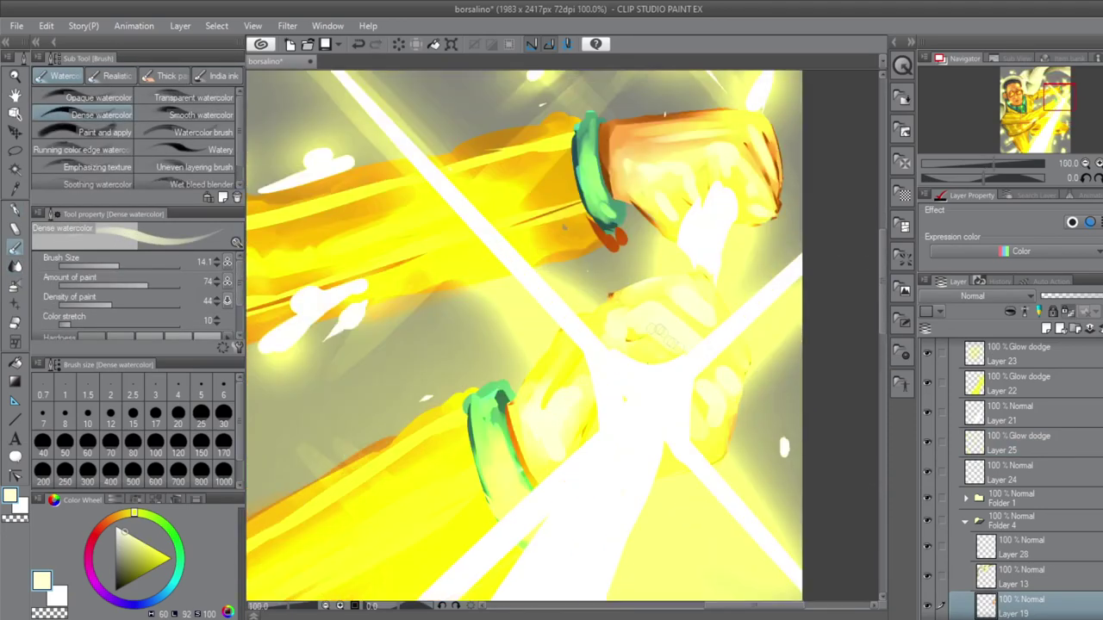
{"action": "left_click", "coordinate": [726, 397], "text": "alt"}
{"action": "left_click_drag", "start_coordinate": [733, 344], "coordinate": [742, 372]}
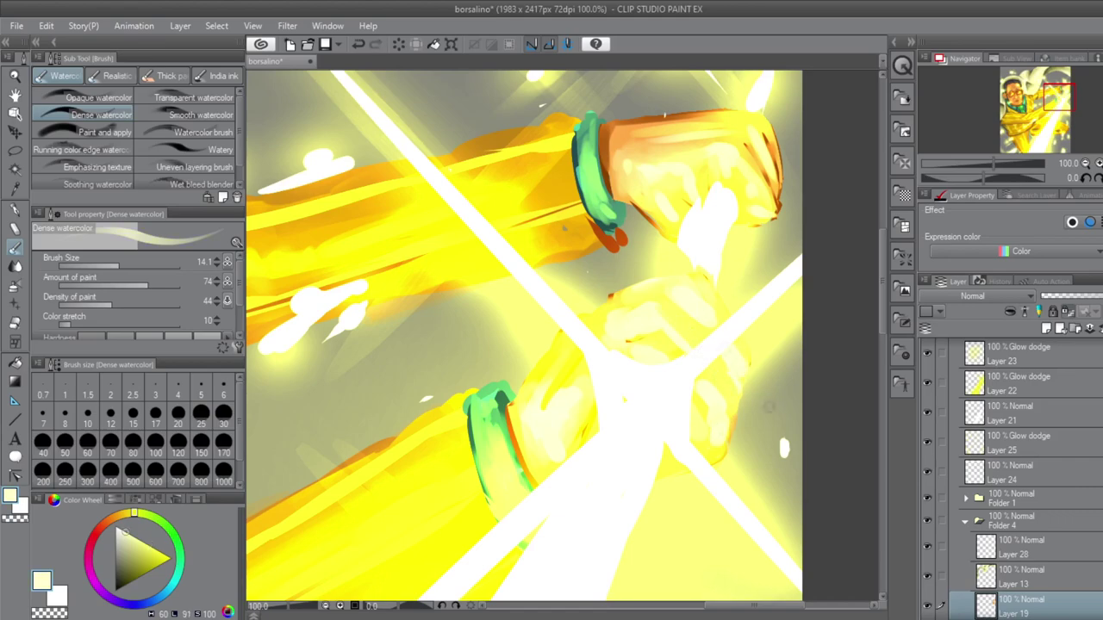
{"action": "scroll", "coordinate": [665, 381], "scroll_direction": "down", "scroll_amount": 3}
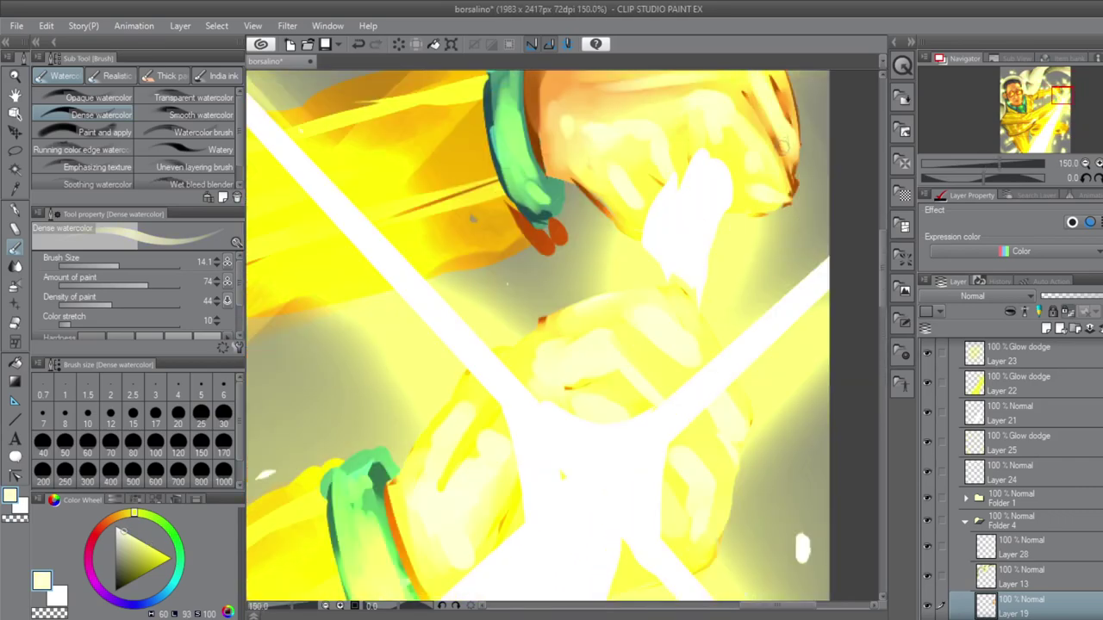
- Refine the lower cuff with light green strokes and dark green edges using the G-pen on Layer 18
{"action": "scroll", "coordinate": [726, 341], "scroll_direction": "up", "scroll_amount": 3}
{"action": "left_click", "coordinate": [726, 340], "text": "ctrl+shift"}
{"action": "left_click", "coordinate": [726, 340], "text": "alt"}
{"action": "key", "text": "p"}
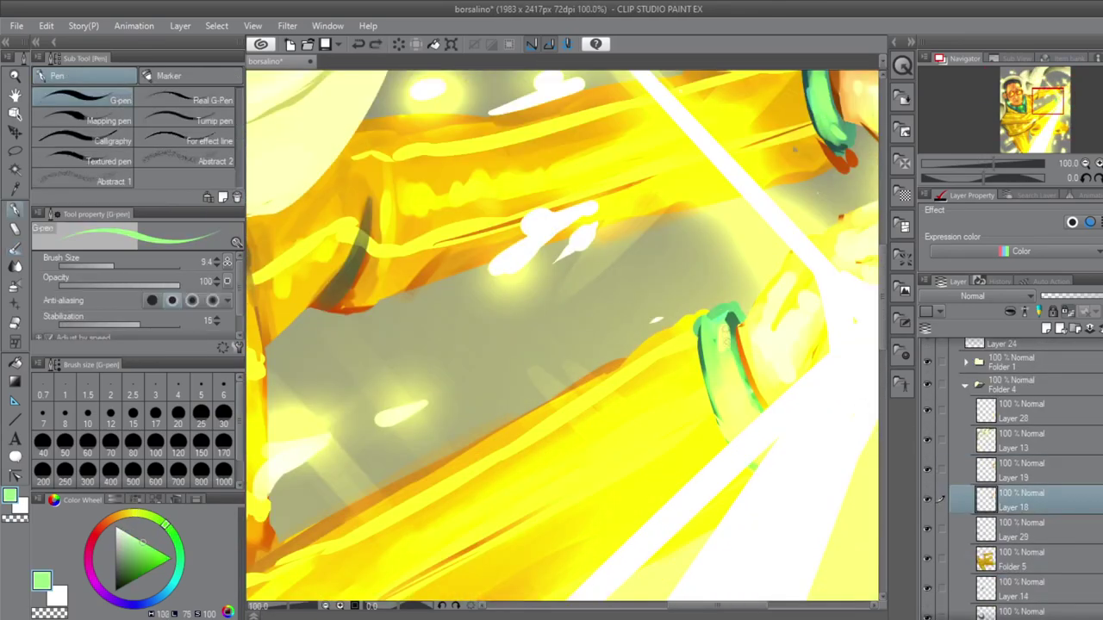
{"action": "left_click_drag", "start_coordinate": [703, 371], "coordinate": [677, 345]}
{"action": "left_click", "coordinate": [677, 345], "text": "alt"}
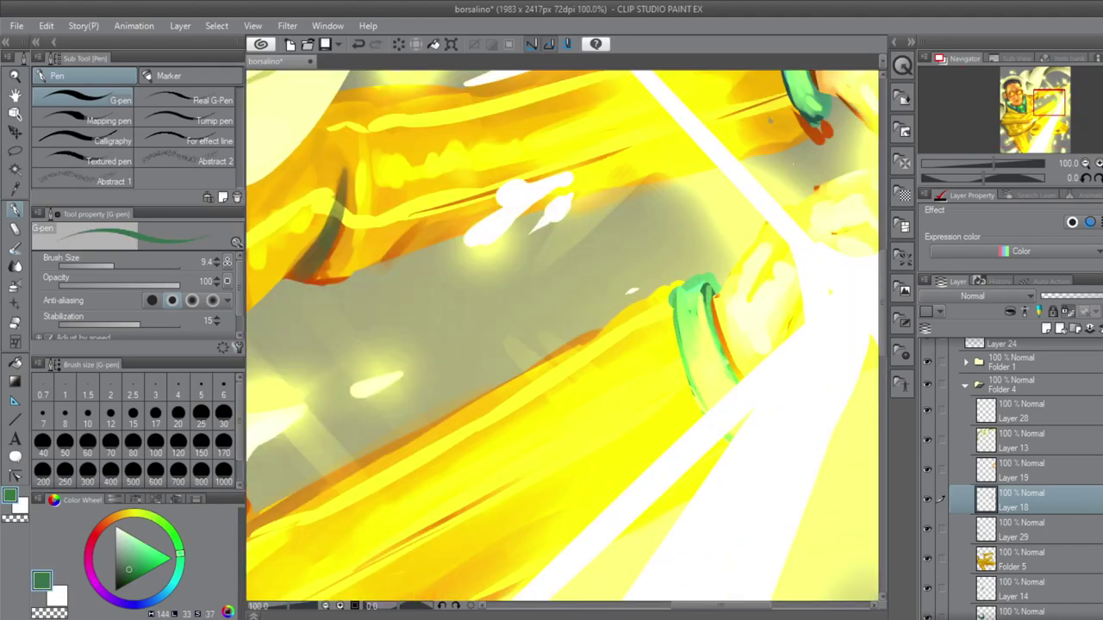
{"action": "scroll", "coordinate": [845, 280], "scroll_direction": "down", "scroll_amount": 3}
{"action": "scroll", "coordinate": [845, 280], "scroll_direction": "up", "scroll_amount": 2}
{"action": "left_click", "coordinate": [845, 280], "text": "ctrl+shift"}
{"action": "left_click", "coordinate": [845, 281], "text": "alt"}
- Fill the background on Layer 6 with a dark grey
{"action": "scroll", "coordinate": [884, 320], "scroll_direction": "down", "scroll_amount": 3}
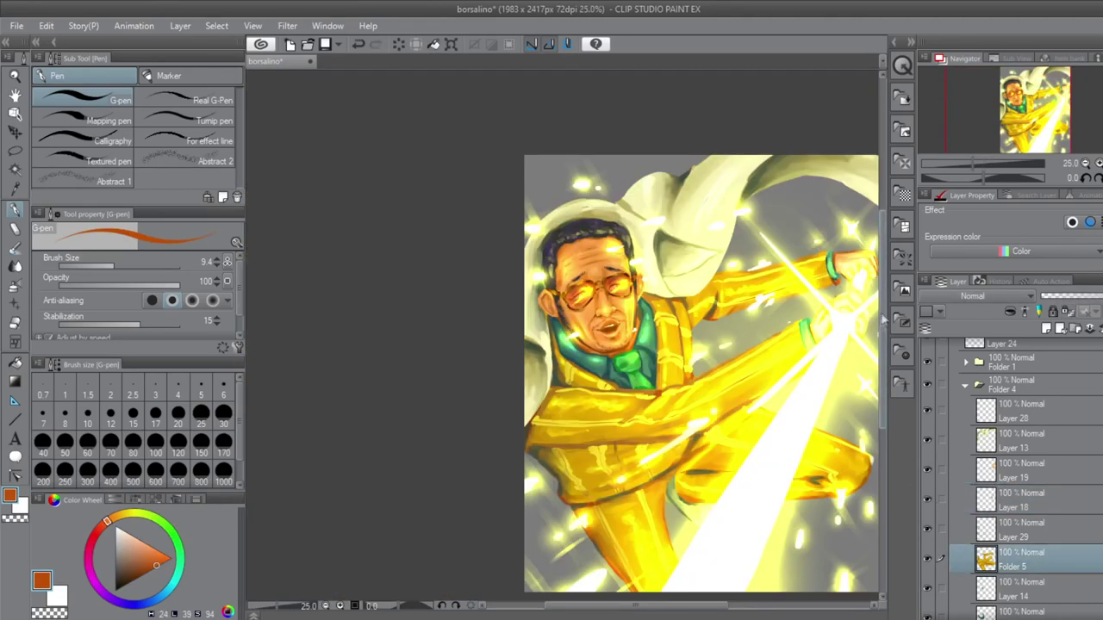
{"action": "scroll", "coordinate": [883, 320], "scroll_direction": "down", "scroll_amount": 3}
{"action": "key", "text": "g"}
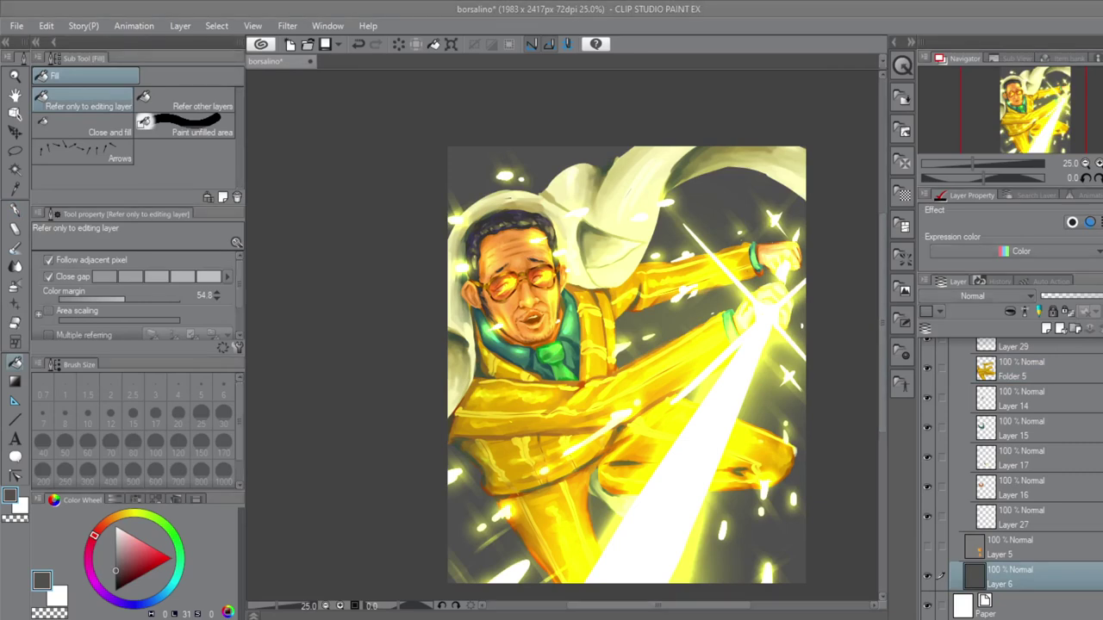
{"action": "key", "text": "ctrl+z"}
- Add bright yellow glow around the sparkles near the beam on Layer 25 with the Soft airbrush
{"action": "key", "text": "b"}
{"action": "key", "text": "ctrl+plus"}
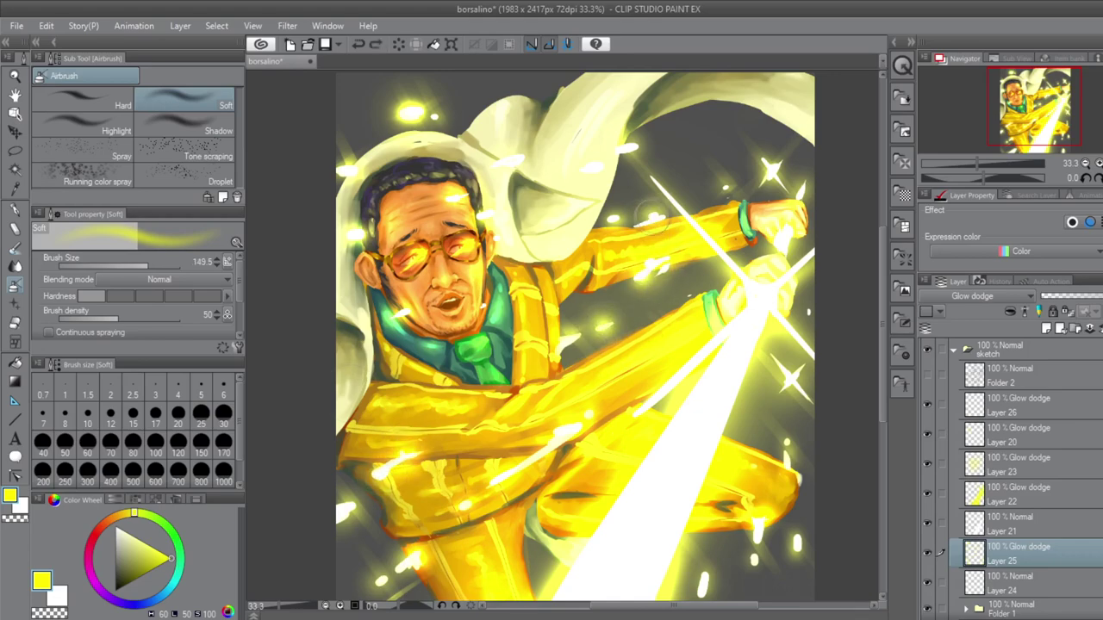
{"action": "scroll", "coordinate": [708, 520], "scroll_direction": "down", "scroll_amount": 2}
{"action": "left_click", "coordinate": [702, 510]}
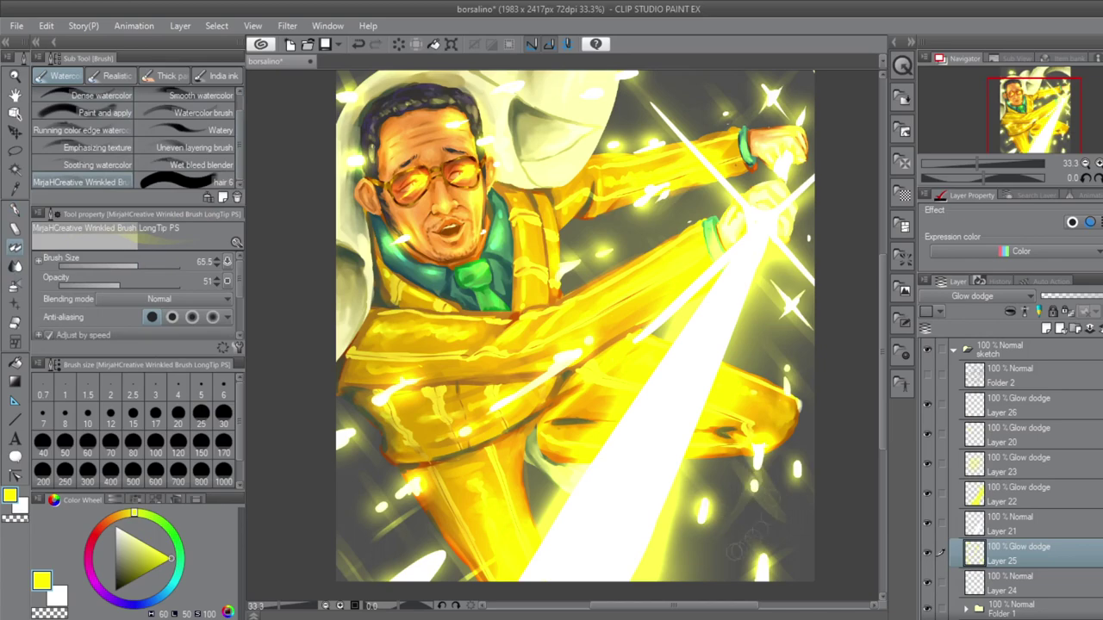
- Block in the cape's round button in golden yellow with the G-pen, and airbrush a pale cream glow on it on Layer 25
{"action": "scroll", "coordinate": [575, 336], "scroll_direction": "up", "scroll_amount": 3}
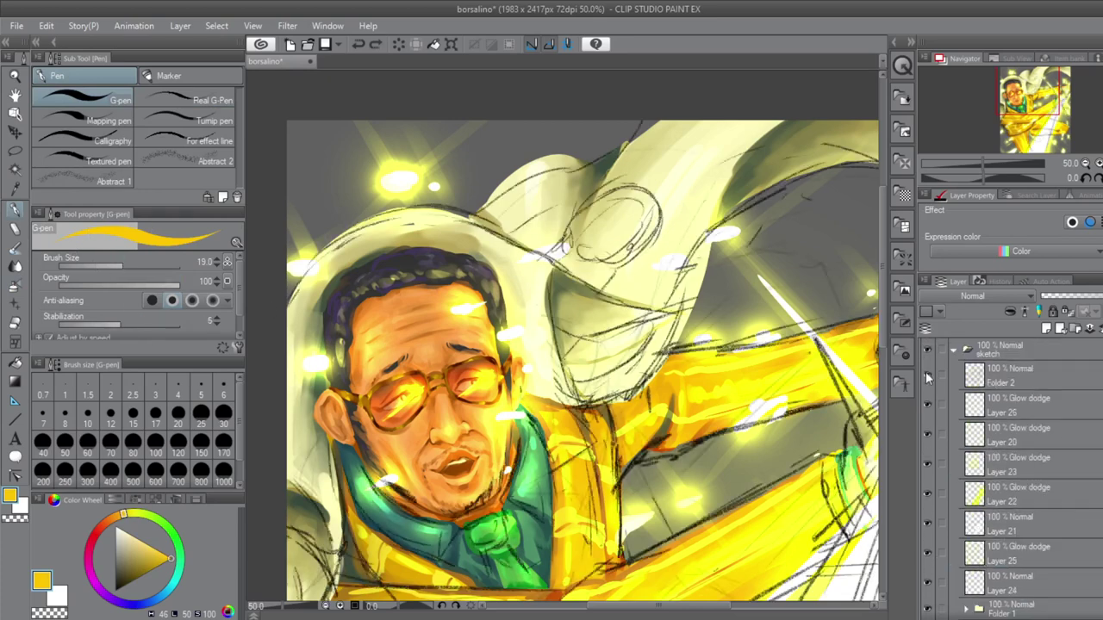
{"action": "mouse_move", "coordinate": [586, 207]}
{"action": "left_mouse_down"}
{"action": "mouse_move", "coordinate": [646, 216]}
{"action": "mouse_move", "coordinate": [594, 255]}
{"action": "left_mouse_up"}
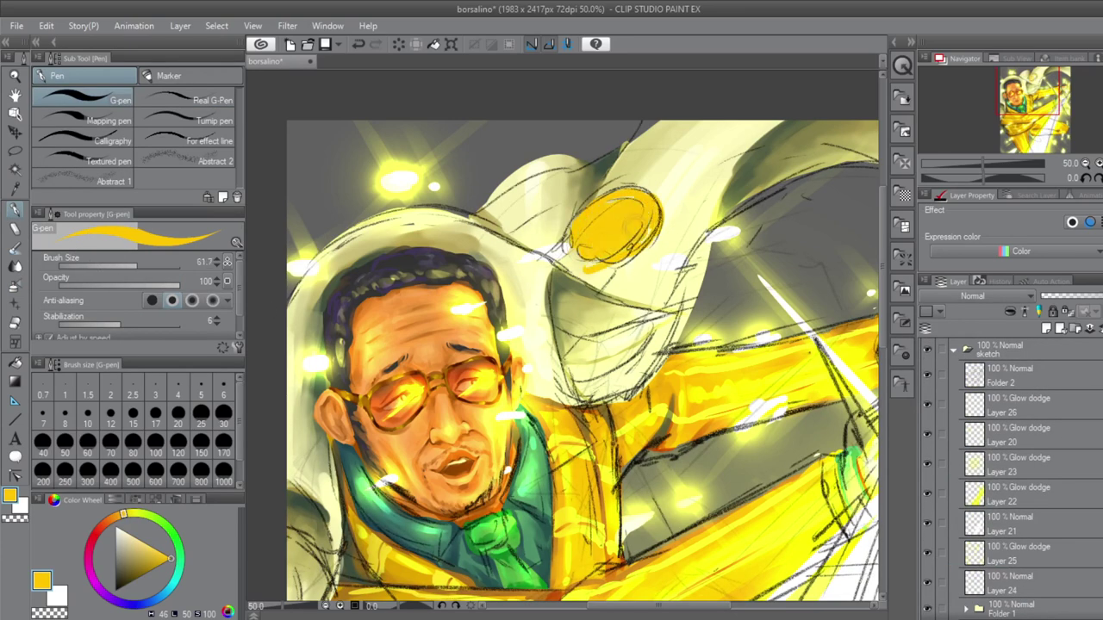
{"action": "left_click", "coordinate": [1017, 551]}
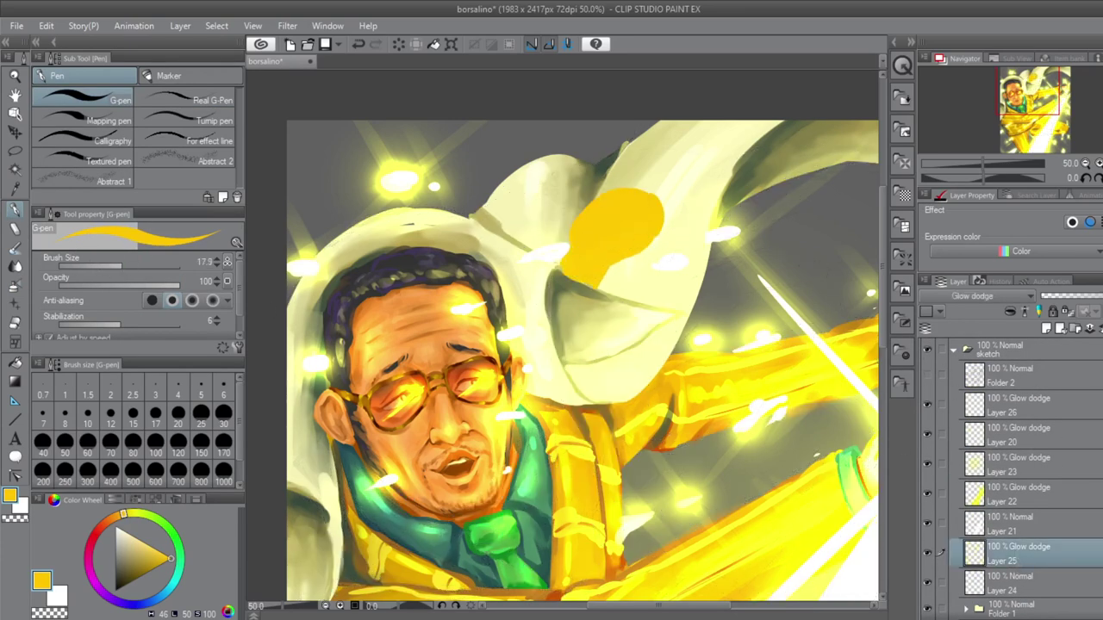
{"action": "left_click", "coordinate": [130, 536]}
{"action": "left_click", "coordinate": [14, 285]}
{"action": "left_click", "coordinate": [185, 99]}
- Shade the cape button's rim in ochre and paint pale highlights on its face with the Opaque watercolor brush on Layer 28
{"action": "scroll", "coordinate": [1017, 474], "scroll_direction": "down", "scroll_amount": 5}
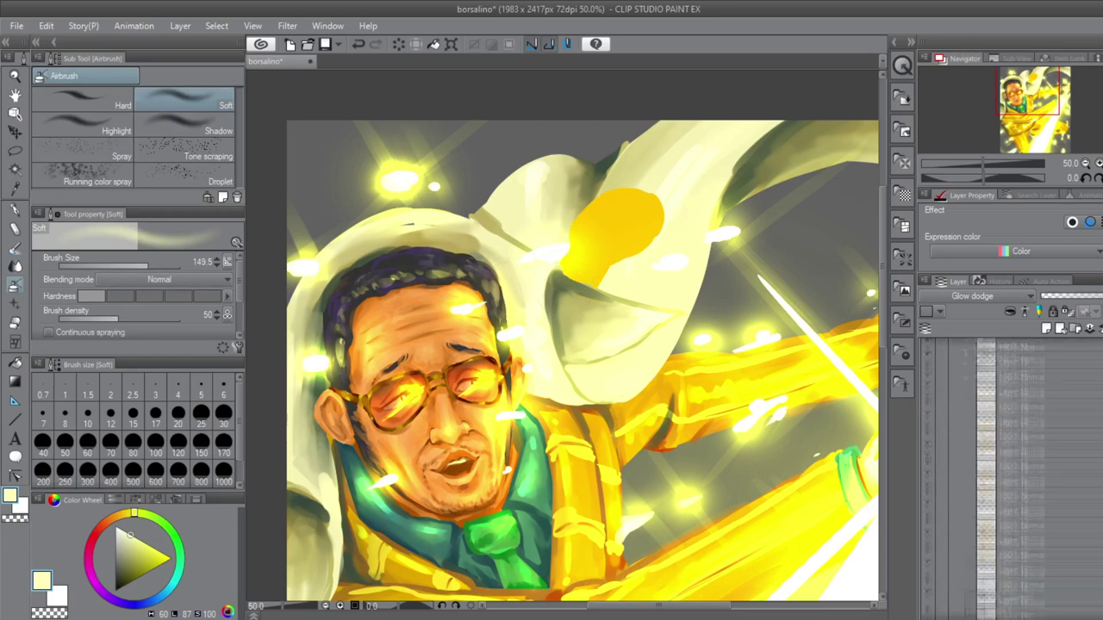
{"action": "left_click", "coordinate": [1021, 455]}
{"action": "left_click", "coordinate": [153, 566]}
{"action": "left_click", "coordinate": [15, 247]}
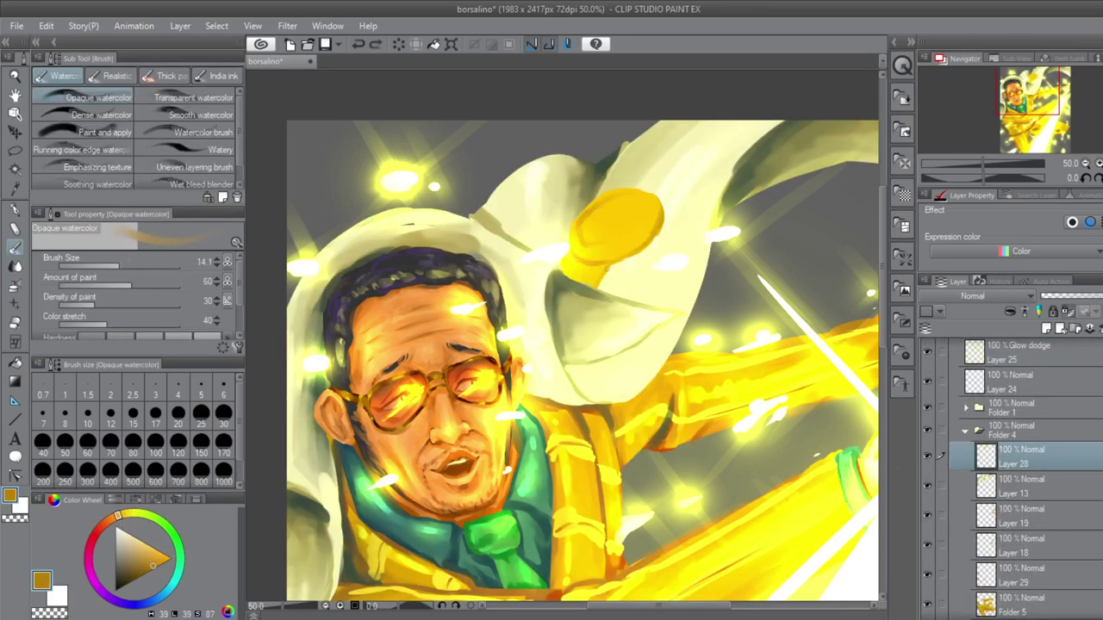
{"action": "left_click_drag", "start_coordinate": [616, 222], "coordinate": [636, 215]}
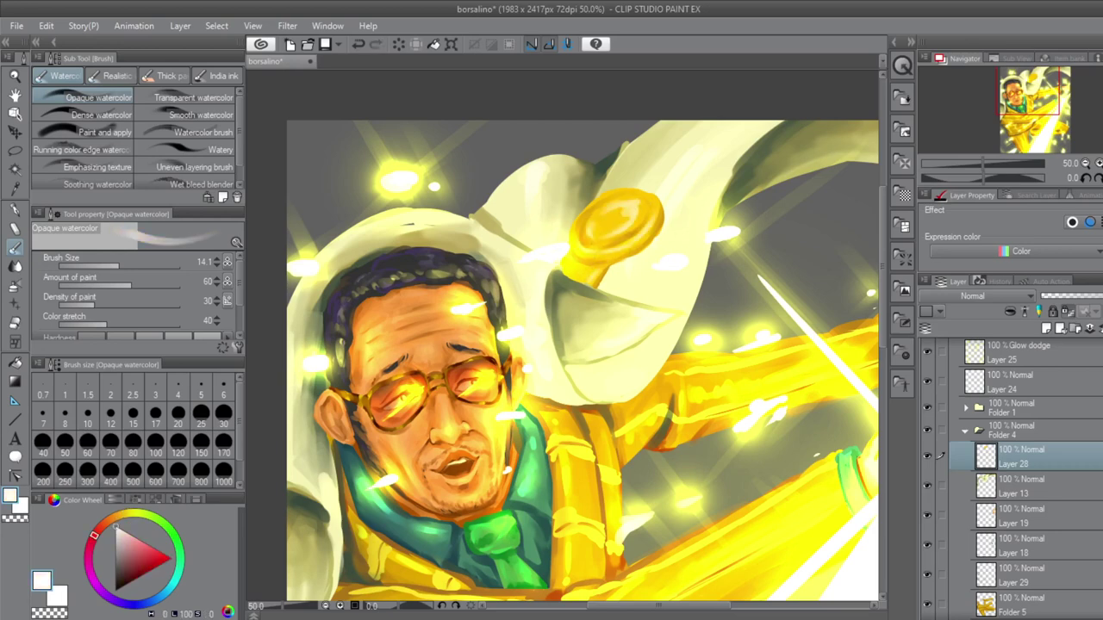
- Paint an olive shadow on the cape around the gold button on Layer 13, and blend the button's shading on Layer 28
{"action": "left_click", "coordinate": [1017, 486]}
{"action": "left_click", "coordinate": [86, 115]}
{"action": "left_click", "coordinate": [608, 272], "text": "alt"}
{"action": "key", "text": "ctrl+plus"}
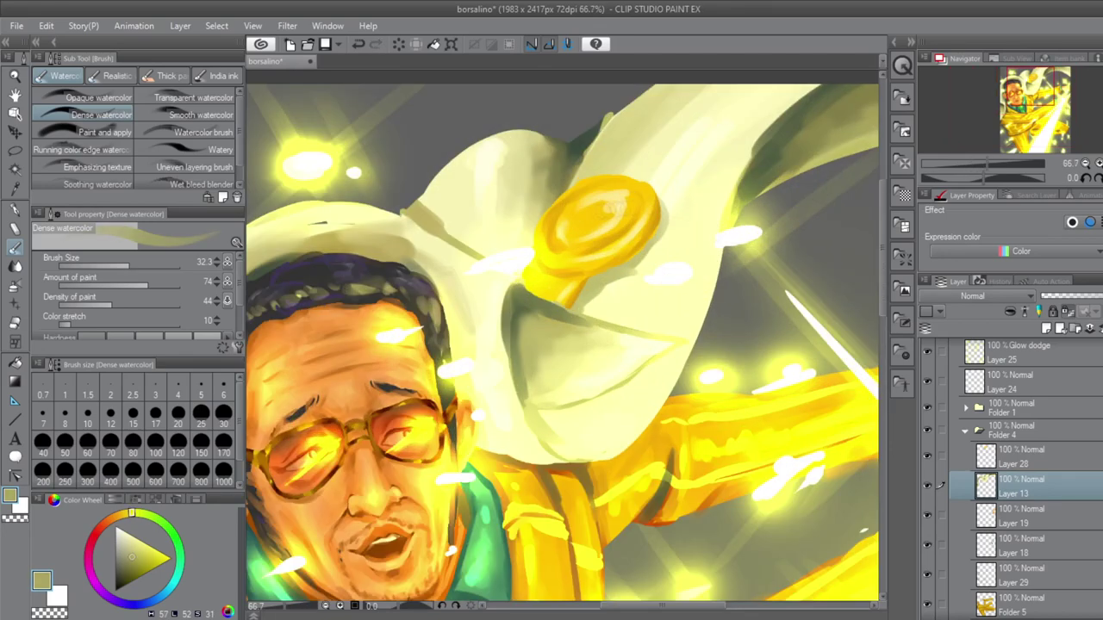
{"action": "left_click", "coordinate": [1017, 457]}
{"action": "key", "text": "j"}
{"action": "key", "text": "ctrl+minus"}
- Try to paint a fringe of golden yellow strokes fanning out from the cape button on Layer 13
{"action": "left_click", "coordinate": [1017, 486]}
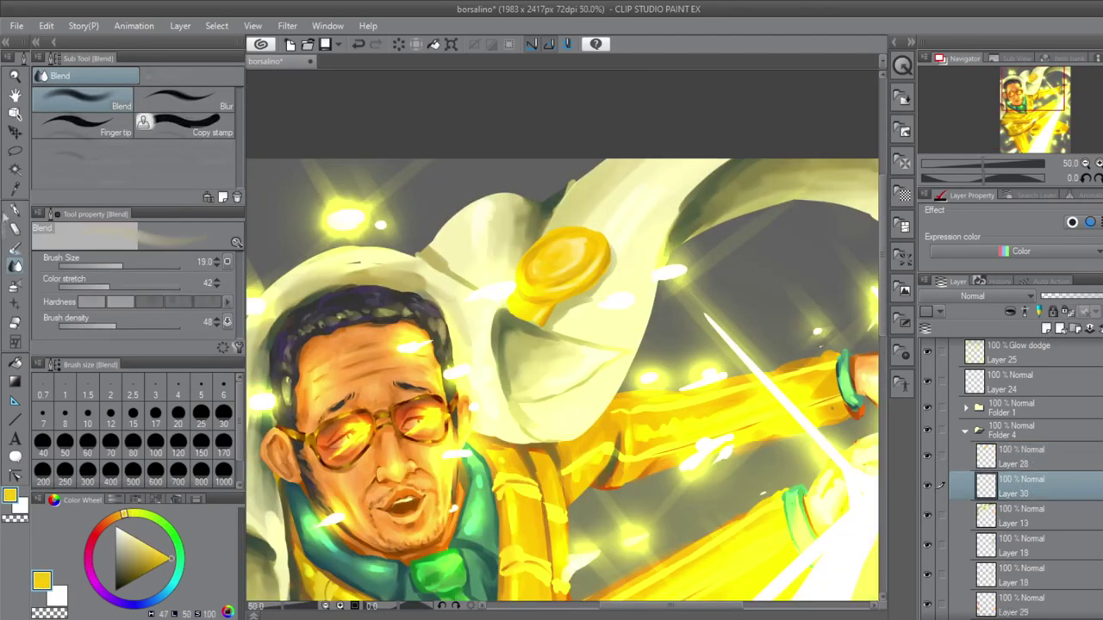
{"action": "key", "text": "b"}
{"action": "left_click", "coordinate": [87, 115]}
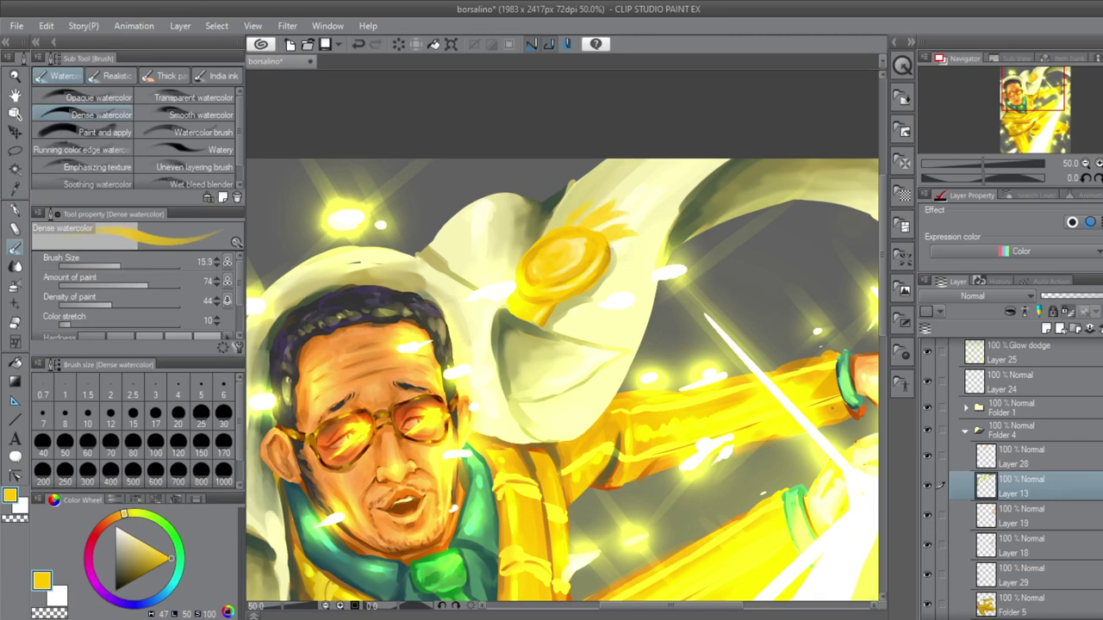
{"action": "key", "text": "p"}
{"action": "left_click_drag", "start_coordinate": [594, 224], "coordinate": [659, 203]}
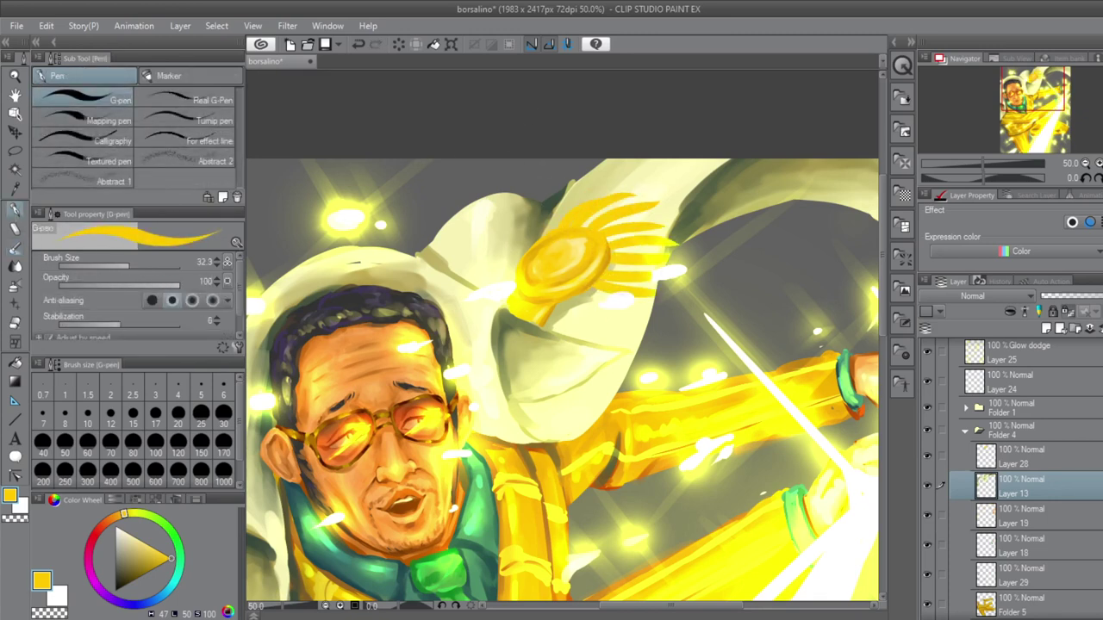
{"action": "key", "text": "e"}
{"action": "left_click_drag", "start_coordinate": [556, 207], "coordinate": [642, 203]}
- Paint a fringe of tapered golden yellow strokes fanning out from the cape button with the G-pen on a new layer, Layer 30
{"action": "key", "text": "ctrl+shift+n"}
{"action": "key", "text": "p"}
{"action": "left_click_drag", "start_coordinate": [586, 226], "coordinate": [642, 206]}
{"action": "left_click_drag", "start_coordinate": [579, 230], "coordinate": [648, 200]}
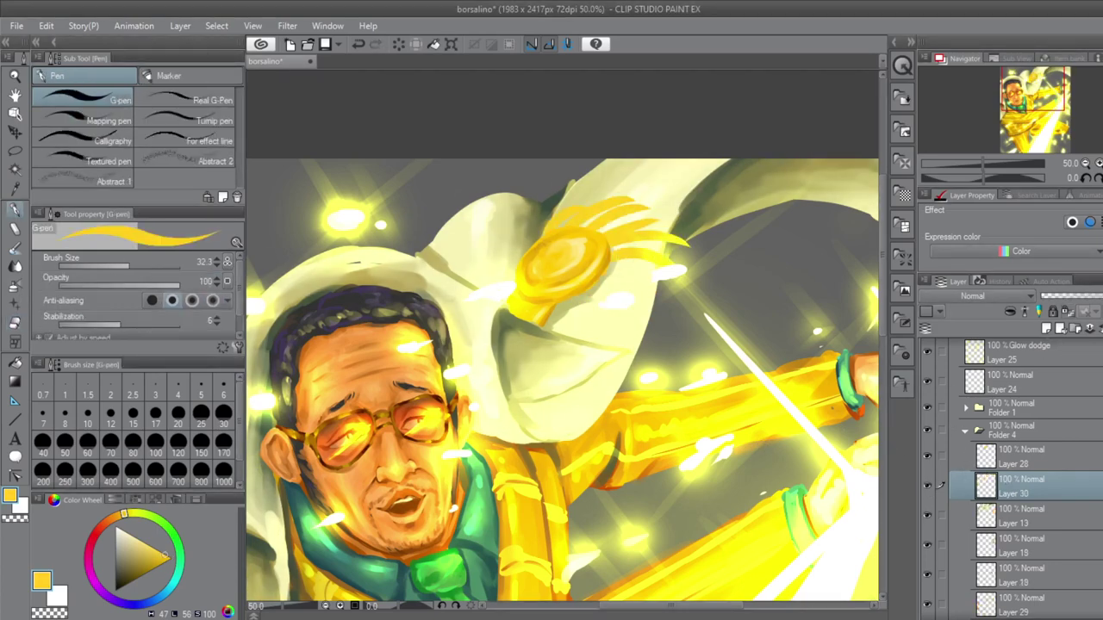
{"action": "left_click_drag", "start_coordinate": [676, 262], "coordinate": [573, 332]}
{"action": "key", "text": "e"}
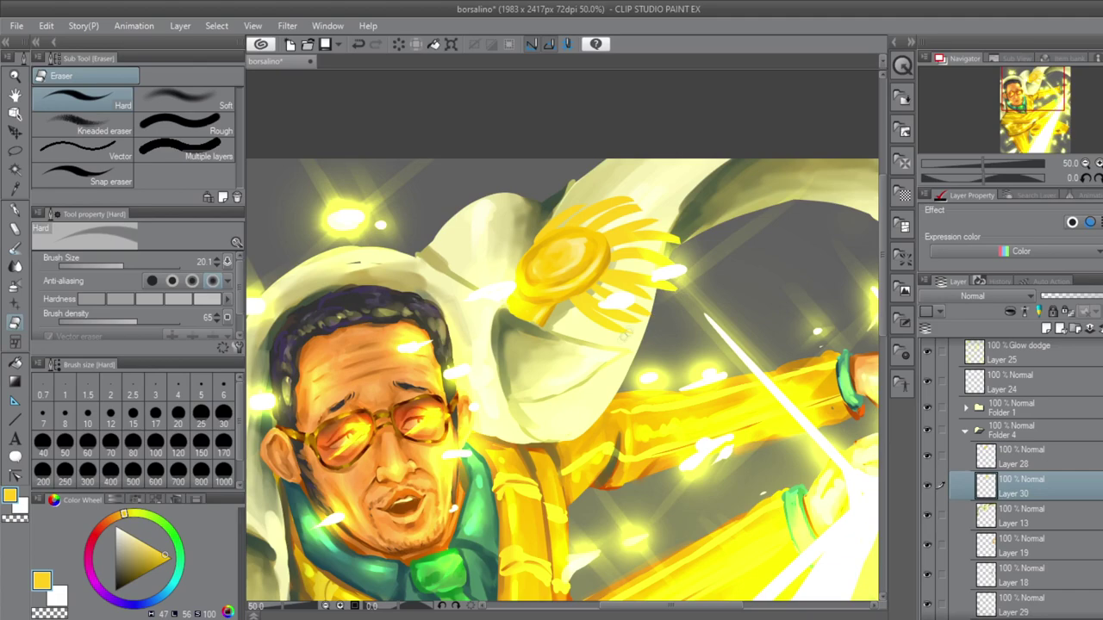
- Lasso the cape button with its fringe on Layer 30, and transform it to sit closer to the collar beside the face
{"action": "key", "text": "ctrl+minus"}
{"action": "key", "text": "m"}
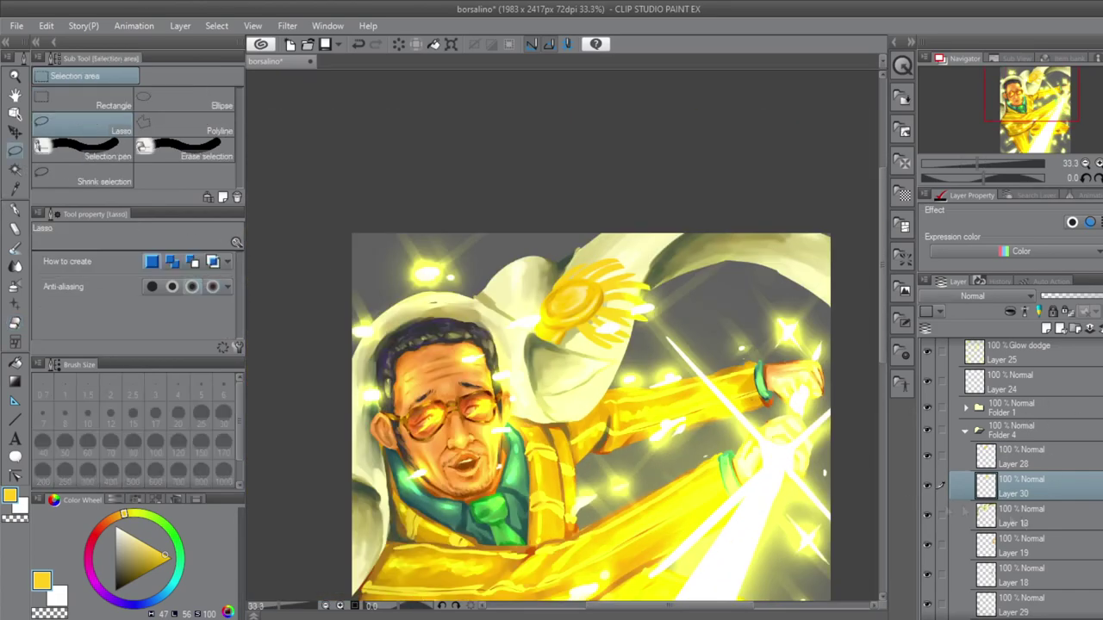
{"action": "left_click_drag", "start_coordinate": [560, 237], "coordinate": [508, 379]}
{"action": "key", "text": "ctrl+t"}
{"action": "left_click_drag", "start_coordinate": [629, 362], "coordinate": [685, 358]}
{"action": "key", "text": "Return"}
{"action": "key", "text": "ctrl+d"}
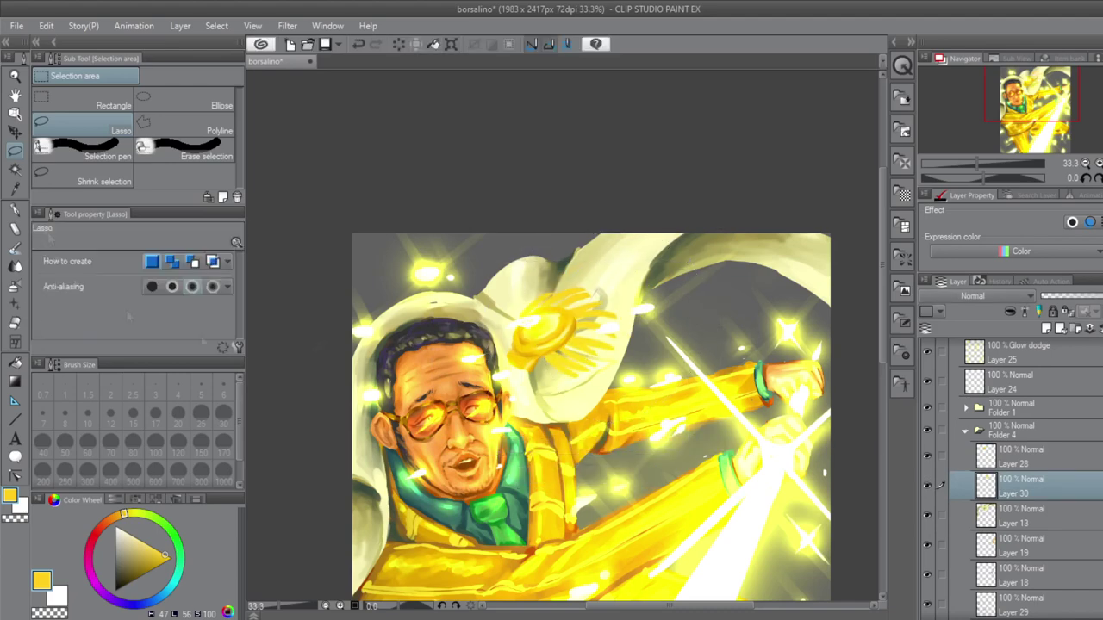
- Erase the leftover paint around the moved cape button and retouch the button's face with pale cream on Layer 28
{"action": "key", "text": "e"}
{"action": "key", "text": "ctrl+plus"}
{"action": "left_click_drag", "start_coordinate": [608, 336], "coordinate": [647, 396]}
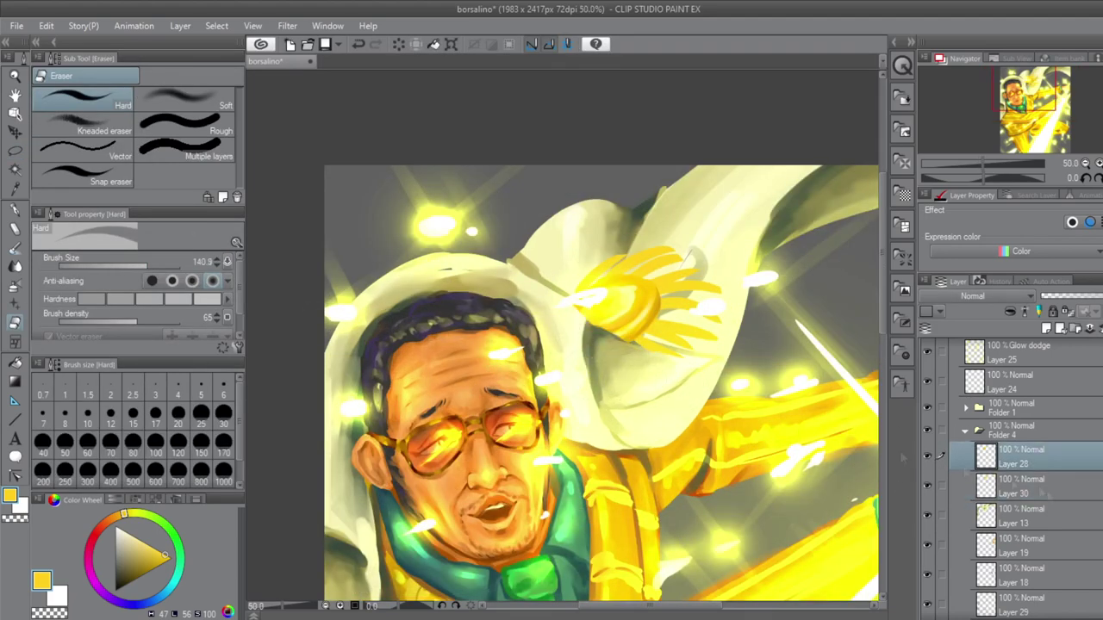
{"action": "key", "text": "b"}
{"action": "left_click_drag", "start_coordinate": [668, 291], "coordinate": [672, 318]}
{"action": "key", "text": "e"}
{"action": "key", "text": "bracketleft"}
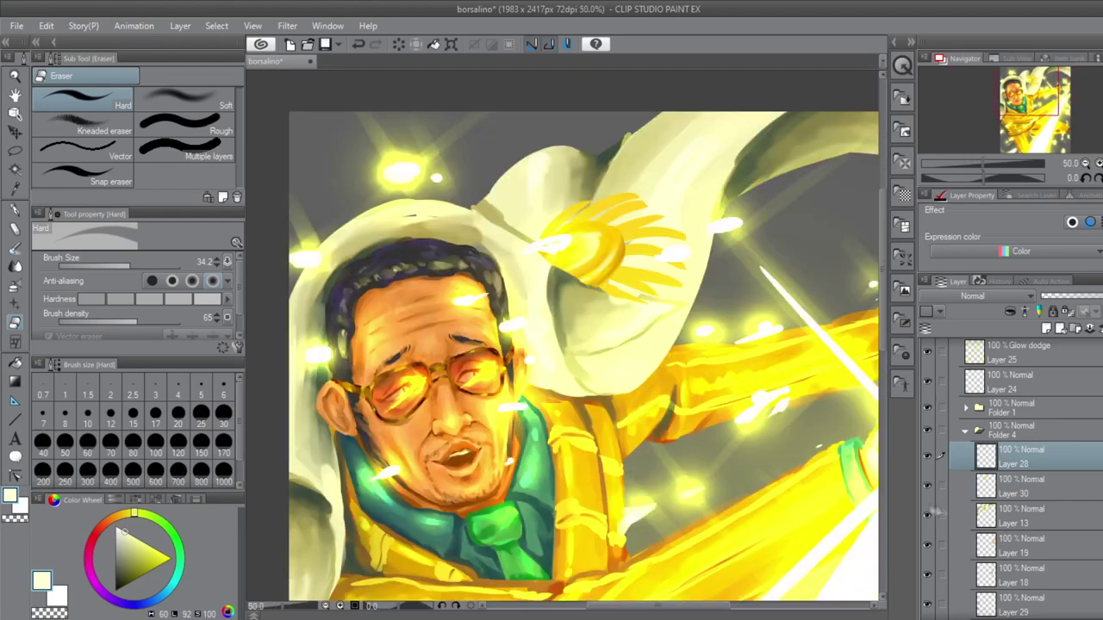
- Paint olive cast shadows on the cape beneath the fringe strands on Layer 13
{"action": "left_click", "coordinate": [1021, 515]}
{"action": "key", "text": "b"}
{"action": "key", "text": "ctrl+plus"}
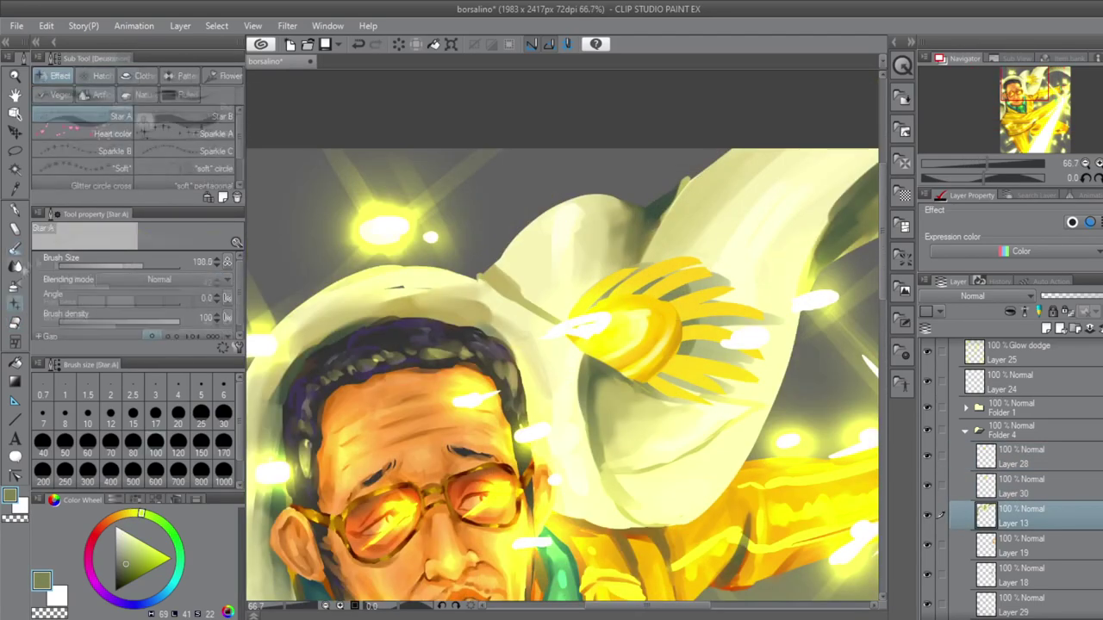
{"action": "key", "text": "j"}
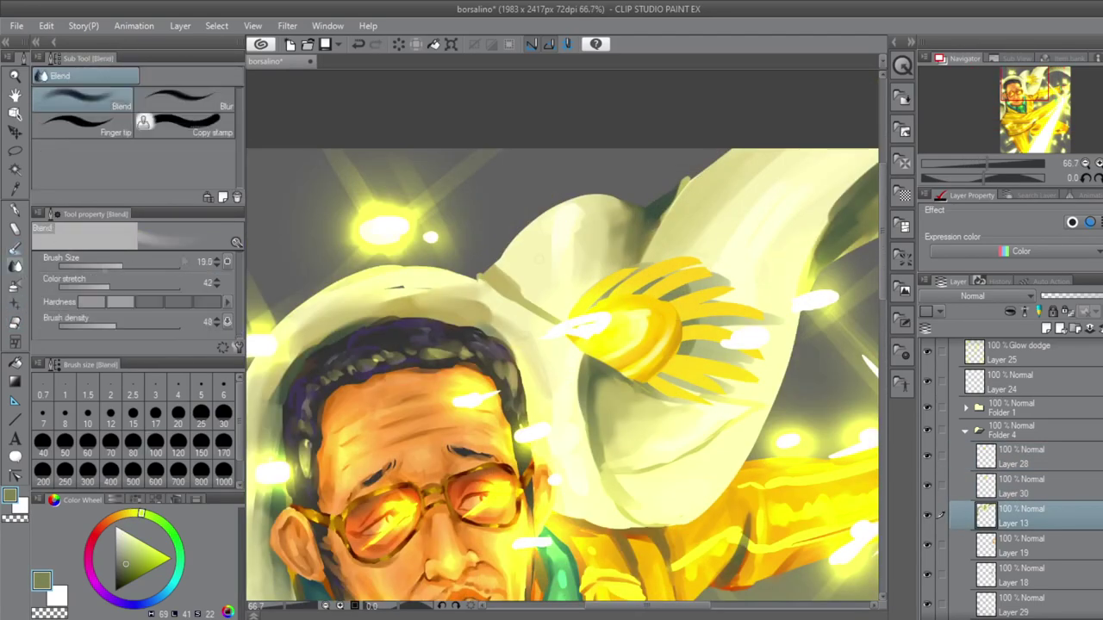
- Shade the fringe strands in ochre at their base and add pale yellow highlights with the Dense watercolor brush on Layer 30
{"action": "left_click", "coordinate": [1021, 486]}
{"action": "key", "text": "b"}
{"action": "left_click", "coordinate": [689, 336], "text": "alt"}
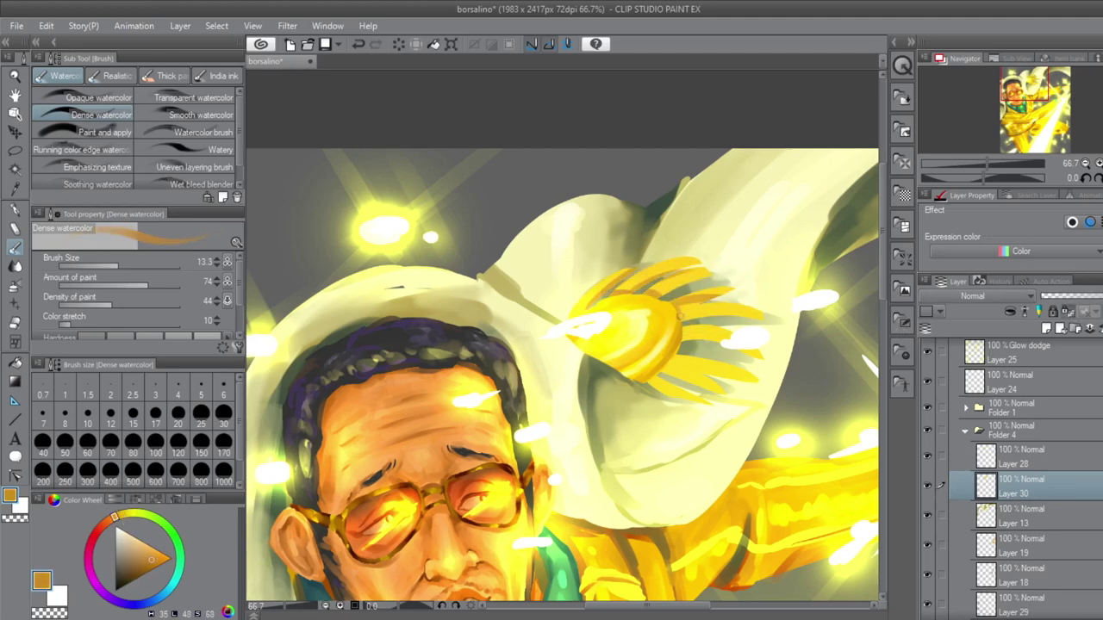
{"action": "key", "text": "ctrl+plus"}
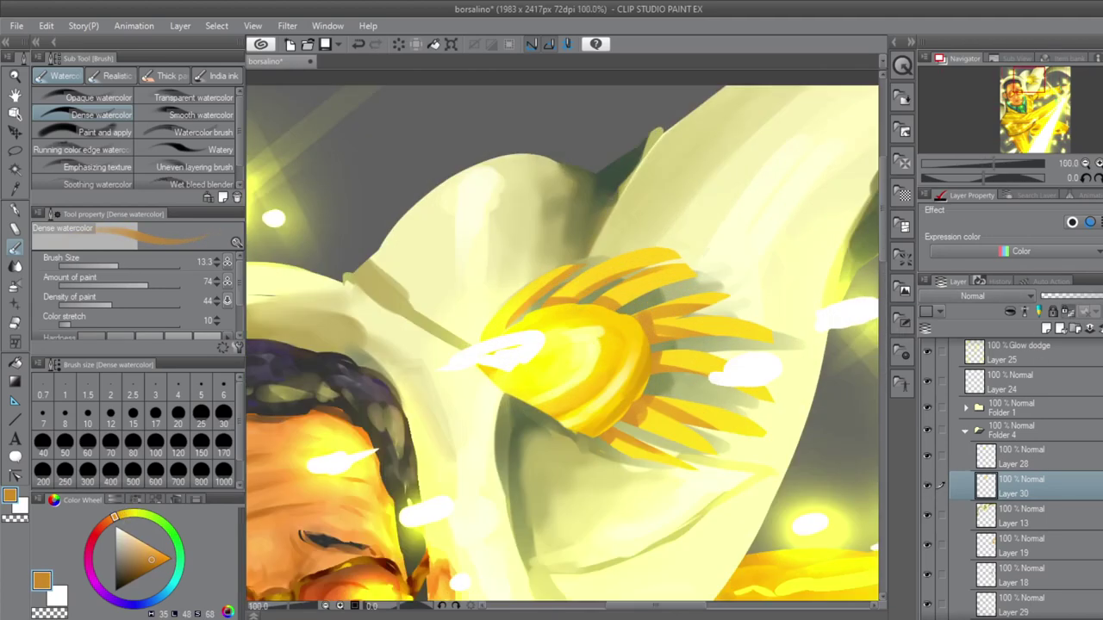
{"action": "left_click", "coordinate": [551, 288], "text": "alt"}
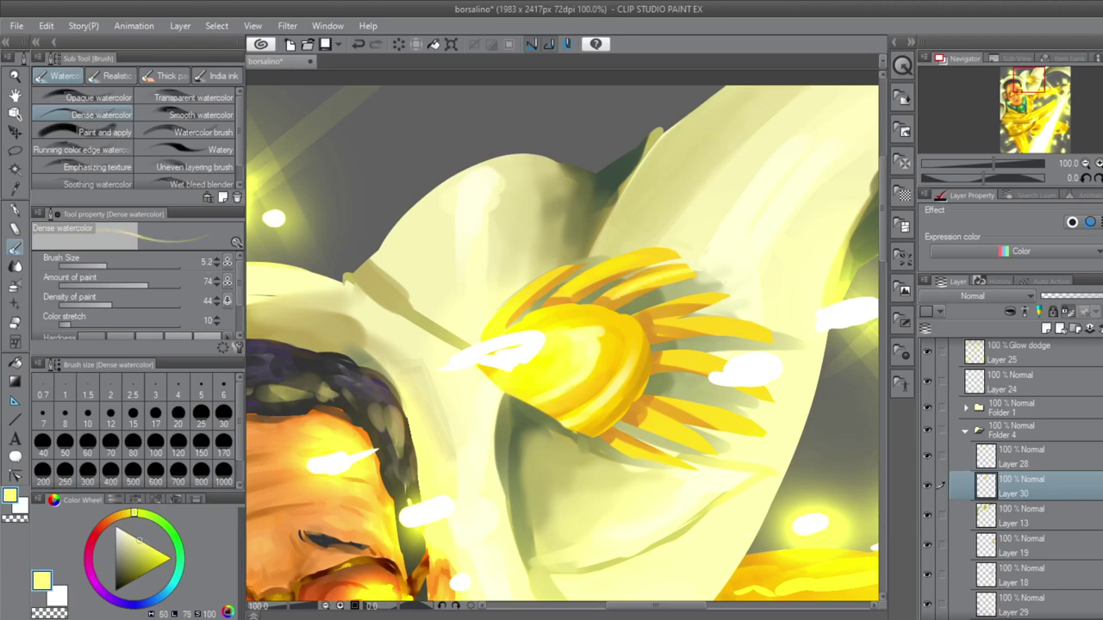
- Blend the fringe strands and dab small yellow highlights along them with the G-pen on Layer 30
{"action": "key", "text": "ctrl+minus"}
{"action": "key", "text": "ctrl+minus"}
{"action": "key", "text": "j"}
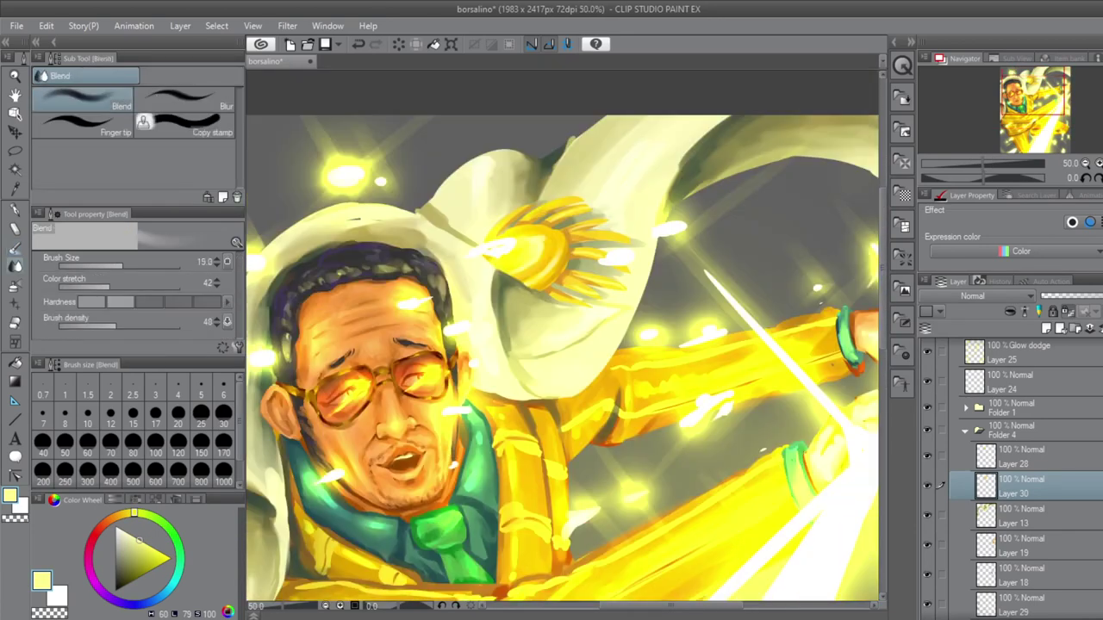
{"action": "key", "text": "p"}
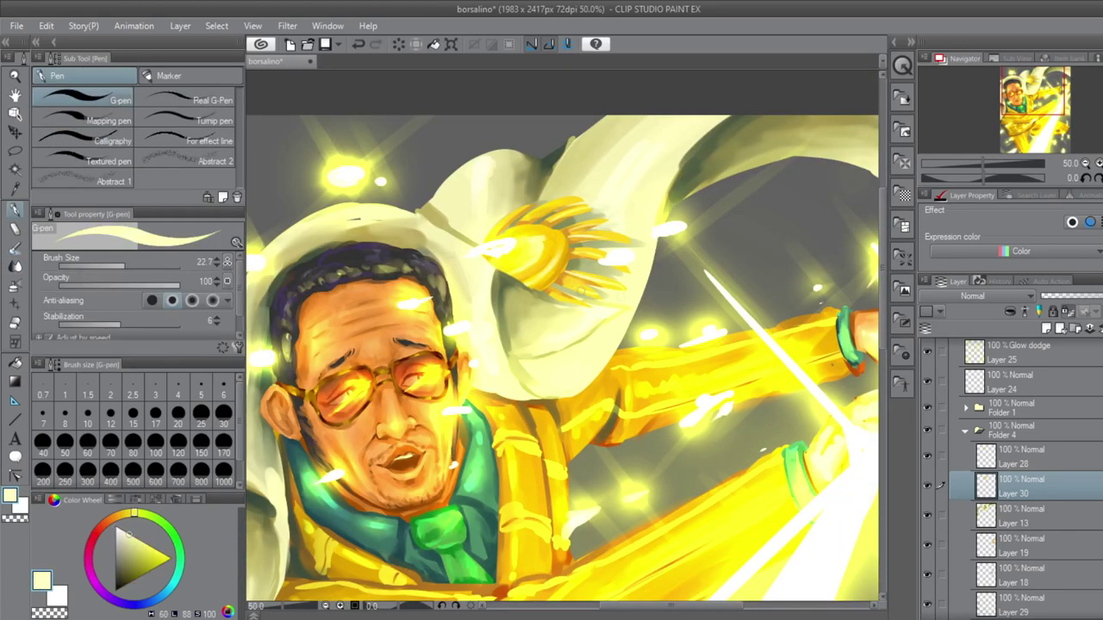
{"action": "left_click", "coordinate": [524, 243], "text": "alt"}
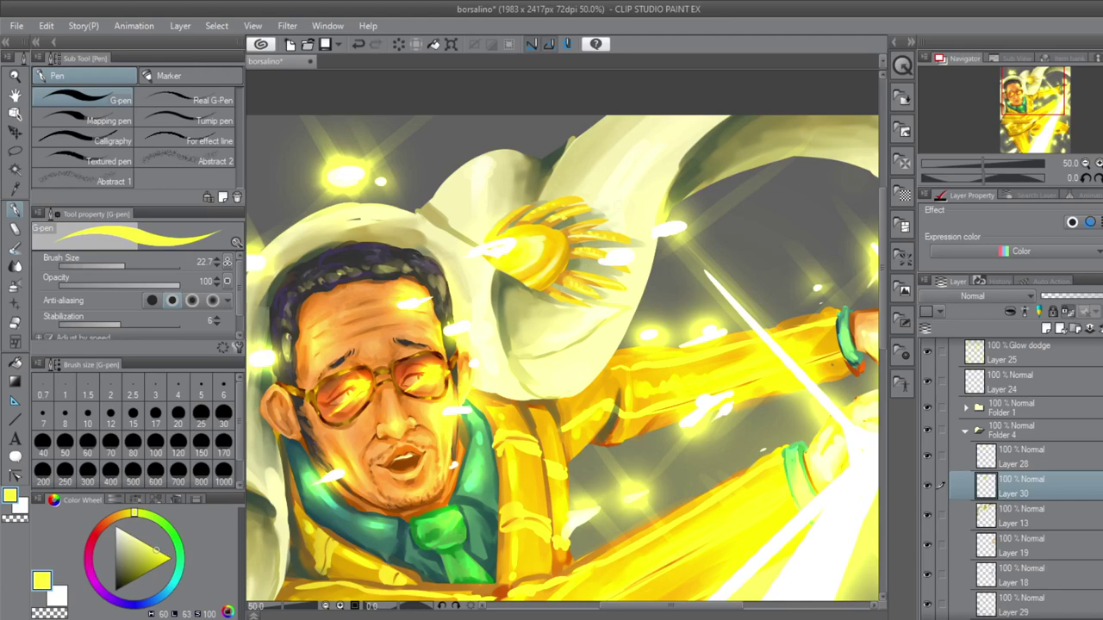
{"action": "left_click", "coordinate": [571, 213], "text": "alt"}
{"action": "scroll", "coordinate": [570, 280], "scroll_direction": "down", "scroll_amount": 2}
{"action": "scroll", "coordinate": [776, 482], "scroll_direction": "up", "scroll_amount": 3}
{"action": "scroll", "coordinate": [733, 215], "scroll_direction": "down", "scroll_amount": 3}
{"action": "scroll", "coordinate": [492, 163], "scroll_direction": "up", "scroll_amount": 3}
- Deepen the olive shading of the cape collar's folds below the gold button with the Dense watercolor brush on Layer 13
{"action": "left_click", "coordinate": [492, 163], "text": "alt"}
{"action": "key", "text": "j"}
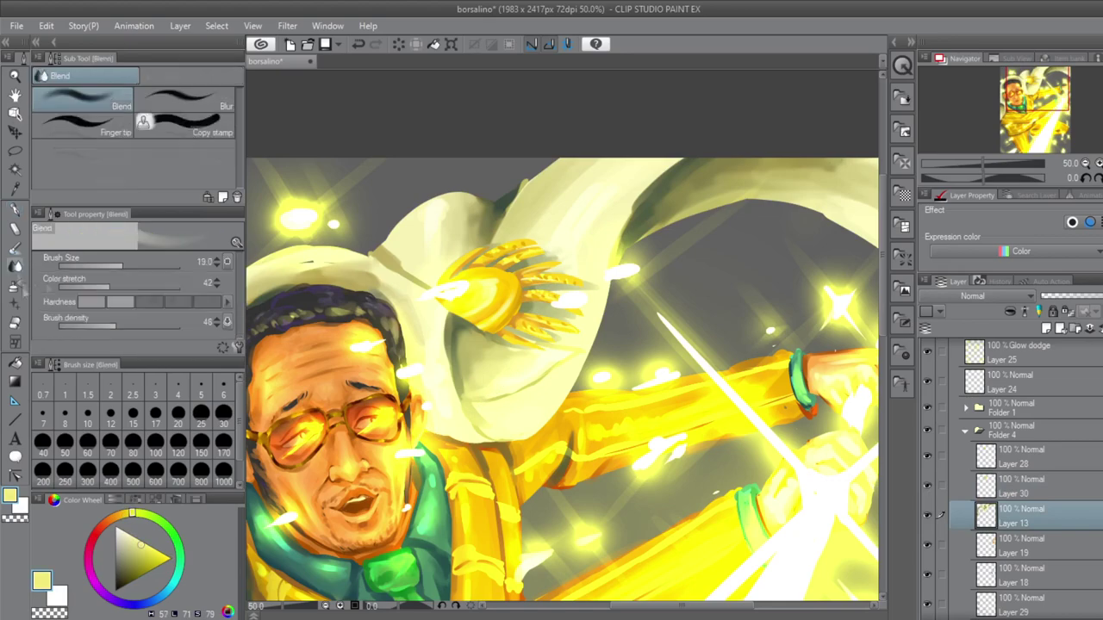
{"action": "key", "text": "b"}
{"action": "left_click", "coordinate": [510, 407], "text": "alt"}
{"action": "left_click", "coordinate": [510, 410], "text": "alt"}
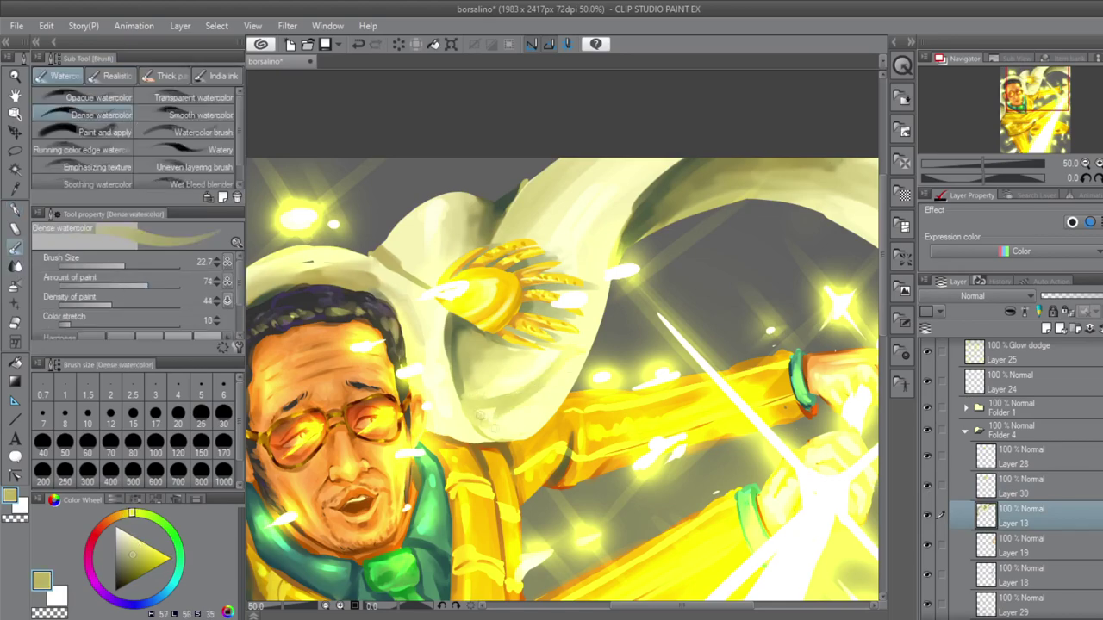
{"action": "scroll", "coordinate": [496, 426], "scroll_direction": "down", "scroll_amount": 2}
{"action": "scroll", "coordinate": [499, 424], "scroll_direction": "up", "scroll_amount": 3}
{"action": "left_click_drag", "start_coordinate": [479, 410], "coordinate": [543, 457]}
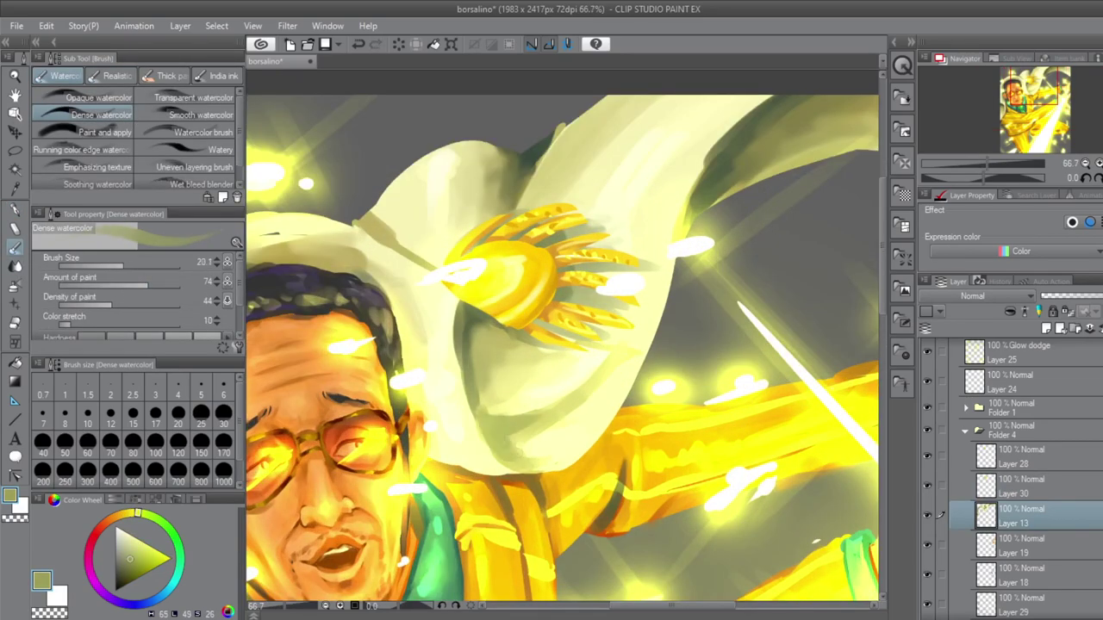
{"action": "left_click_drag", "start_coordinate": [510, 436], "coordinate": [591, 474]}
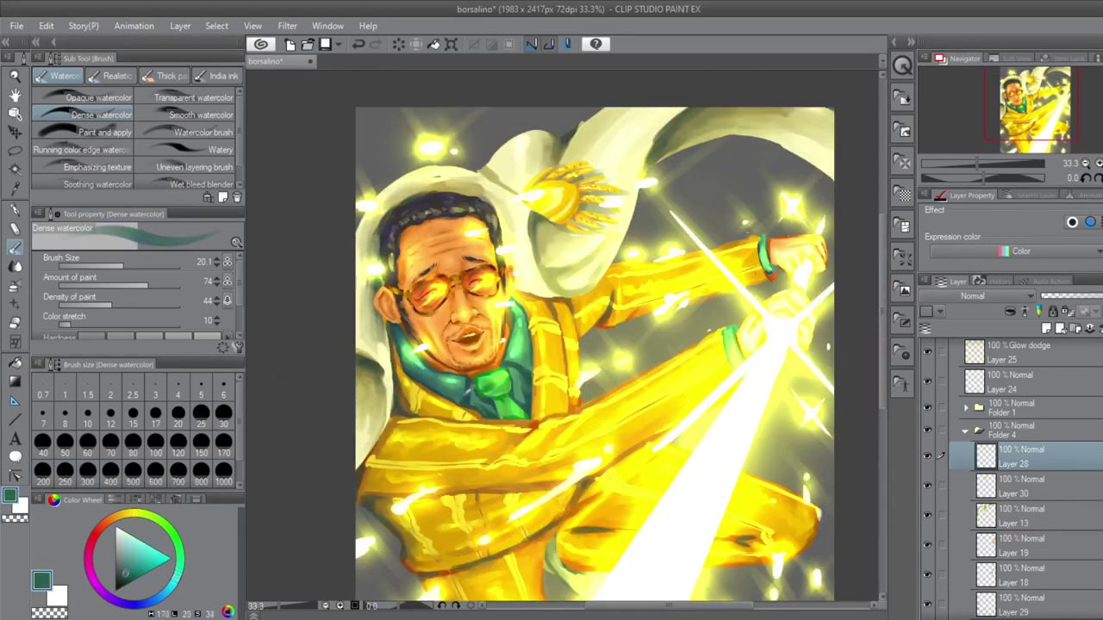
- Paint a small dark teal button with a mint green highlight on the front of the yellow coat on Layer 28
{"action": "key", "text": "p"}
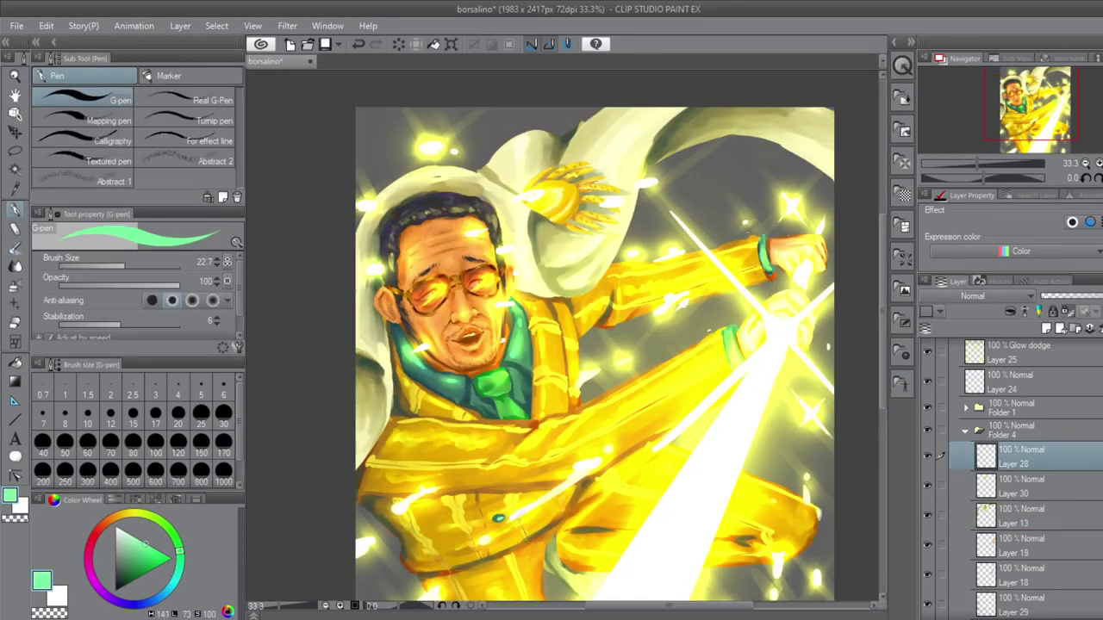
{"action": "key", "text": "j"}
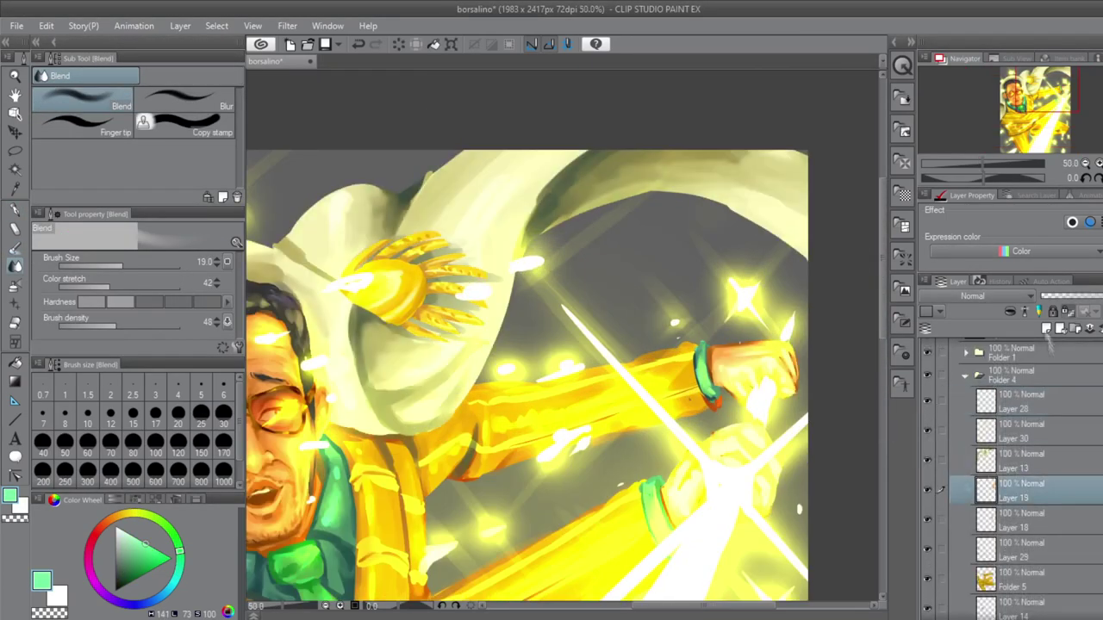
- Paint an olive fold hanging under the cape's flowing tail with the G-pen on new Layer 32, and blend its shading
{"action": "key", "text": "p"}
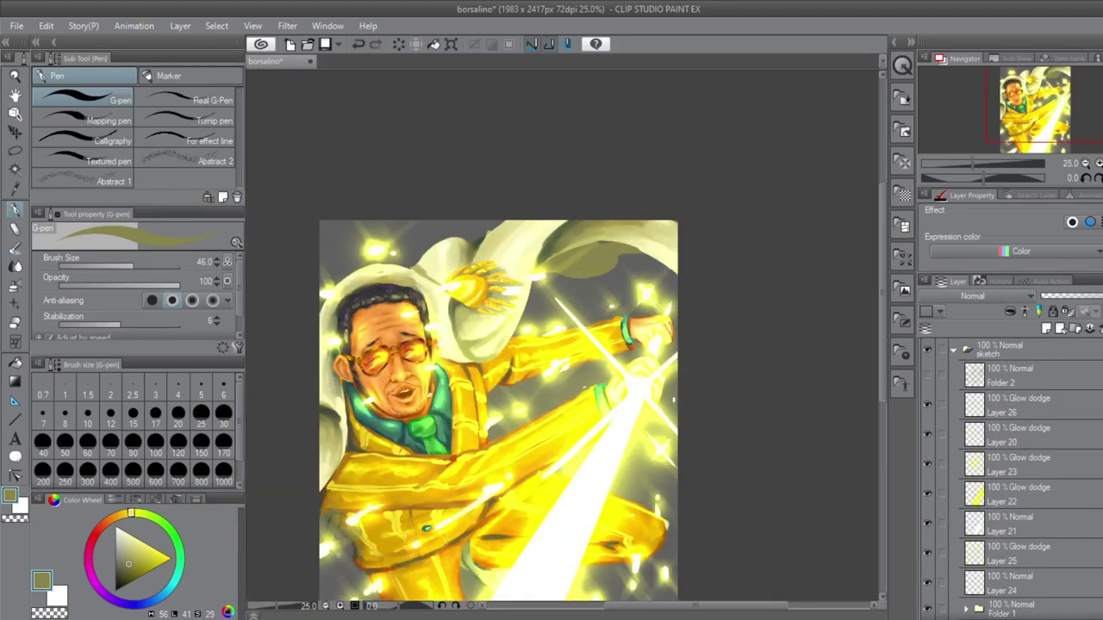
{"action": "key", "text": "ctrl+plus"}
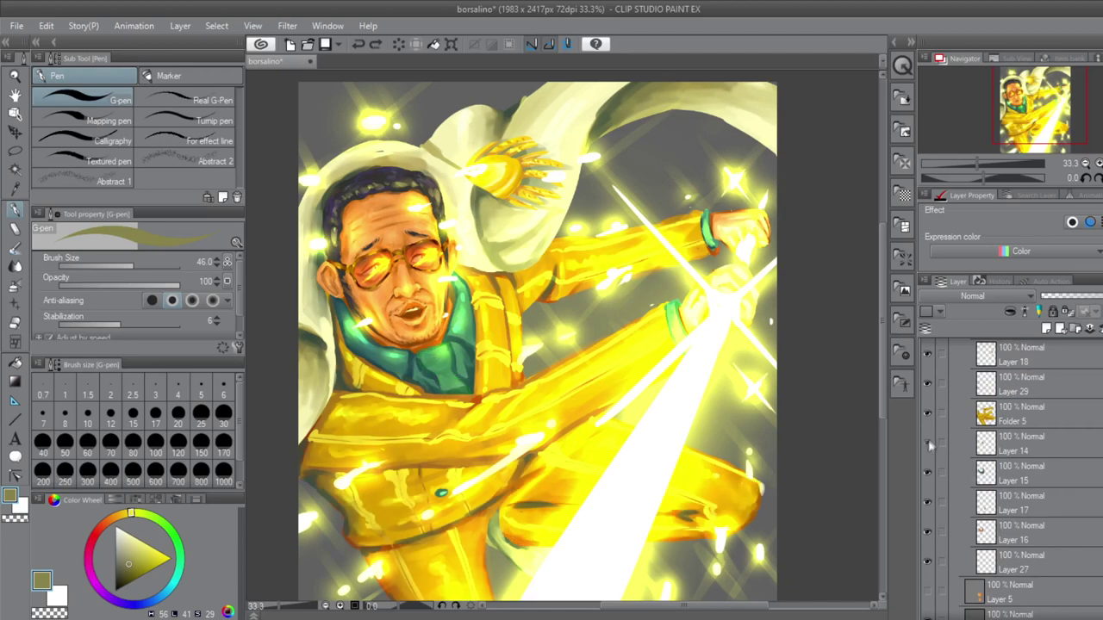
{"action": "left_click", "coordinate": [1017, 443]}
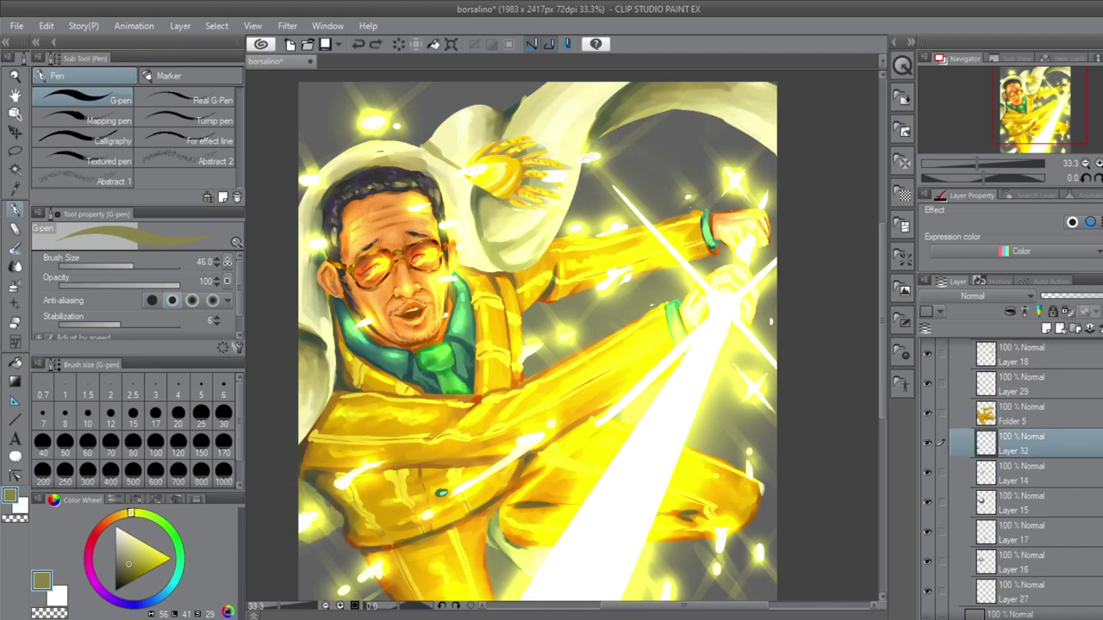
{"action": "key", "text": "ctrl+minus"}
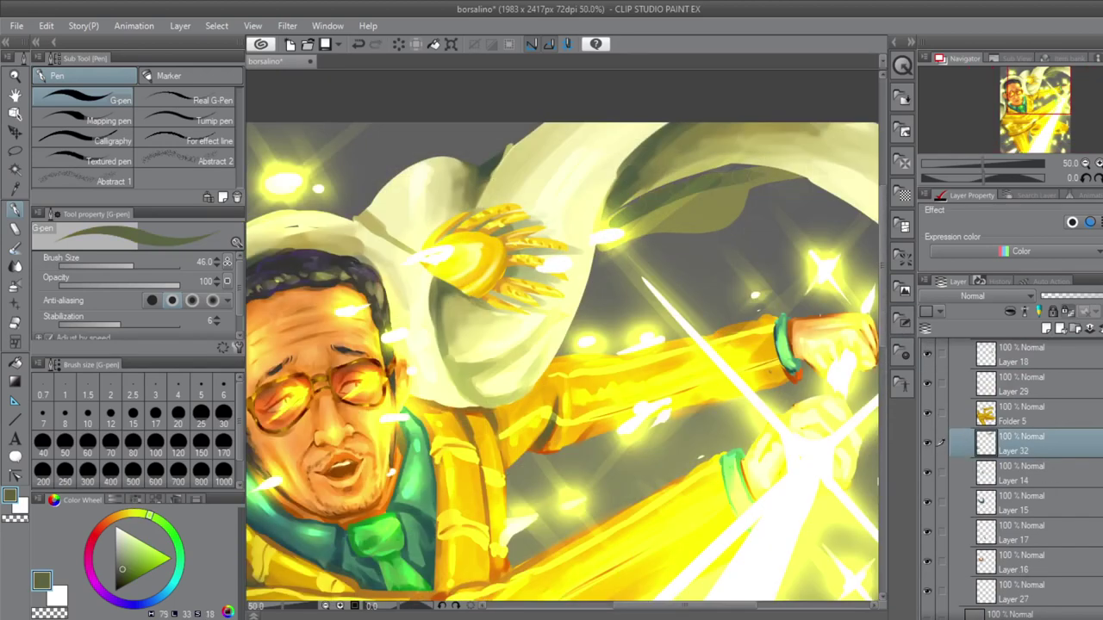
{"action": "left_click_drag", "start_coordinate": [134, 266], "coordinate": [125, 268]}
{"action": "key", "text": "j"}
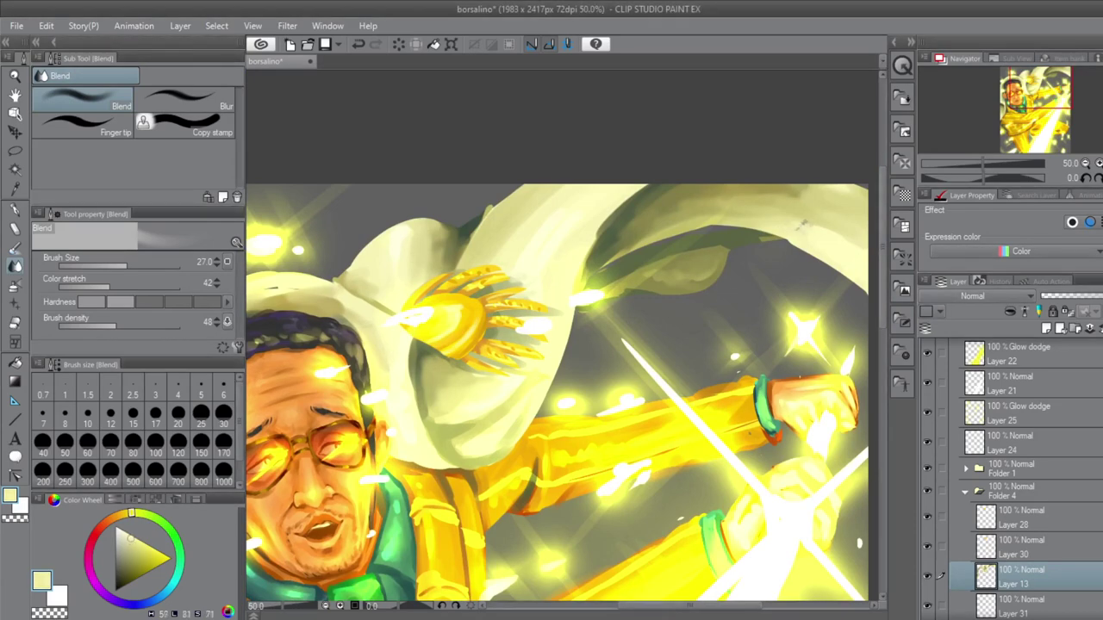
- Paint pale cream highlights along the underside of the cape's flowing tail on Layer 13, and soften them
{"action": "key", "text": "p"}
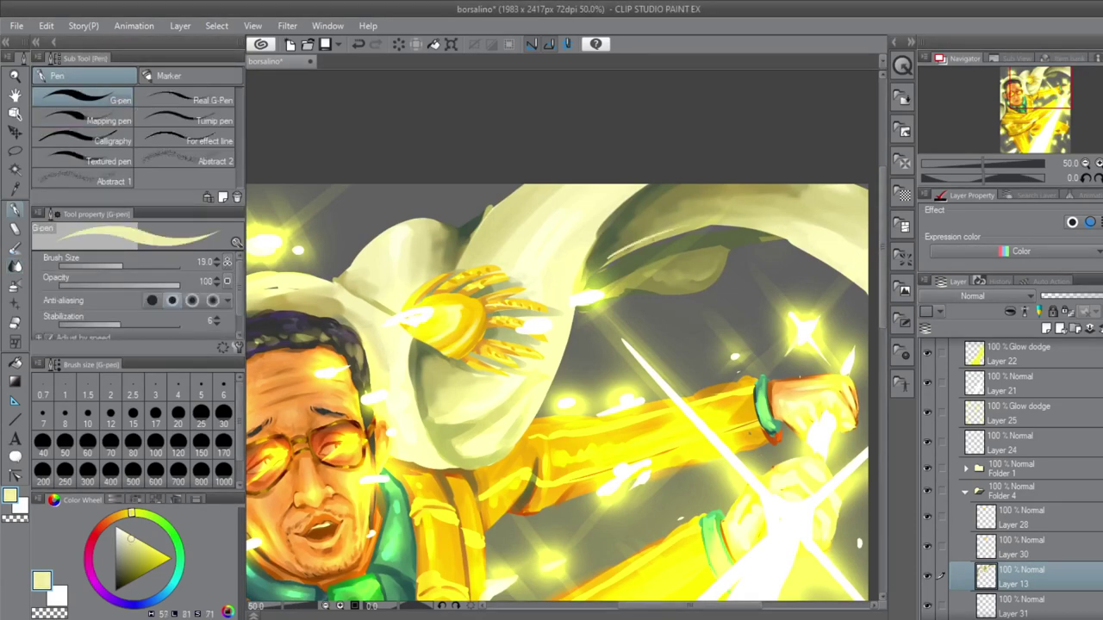
{"action": "key", "text": "j"}
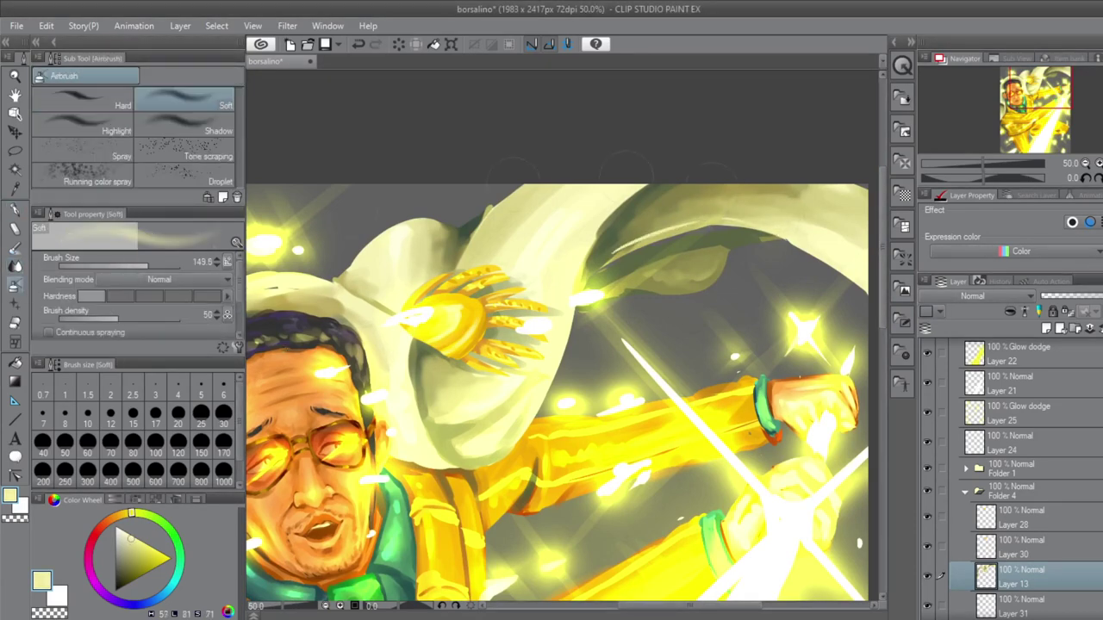
{"action": "key", "text": "b"}
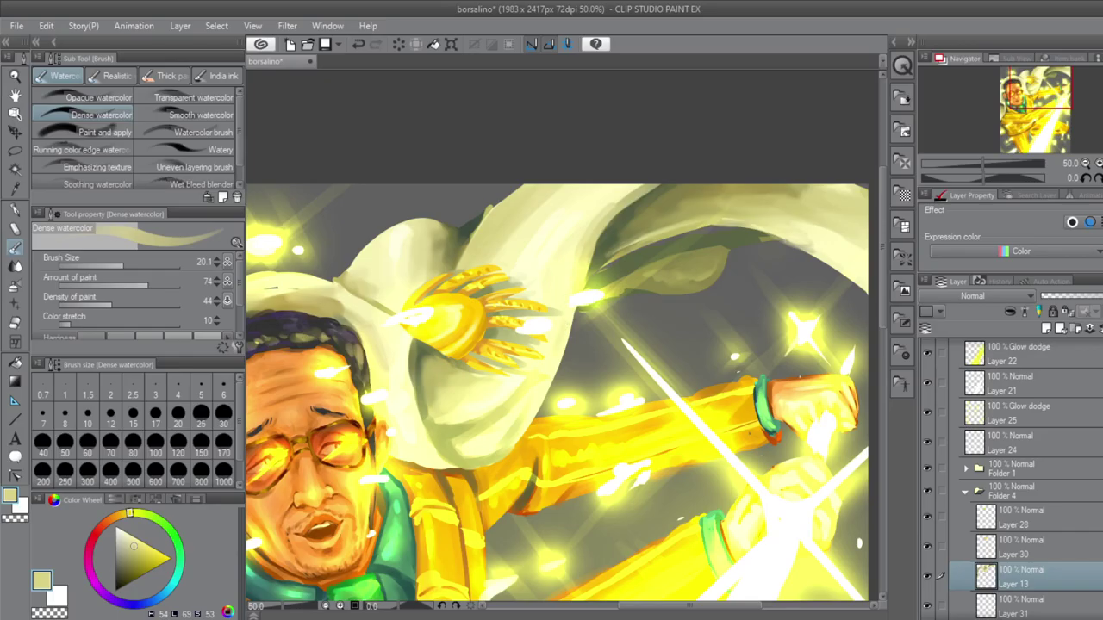
{"action": "key", "text": "j"}
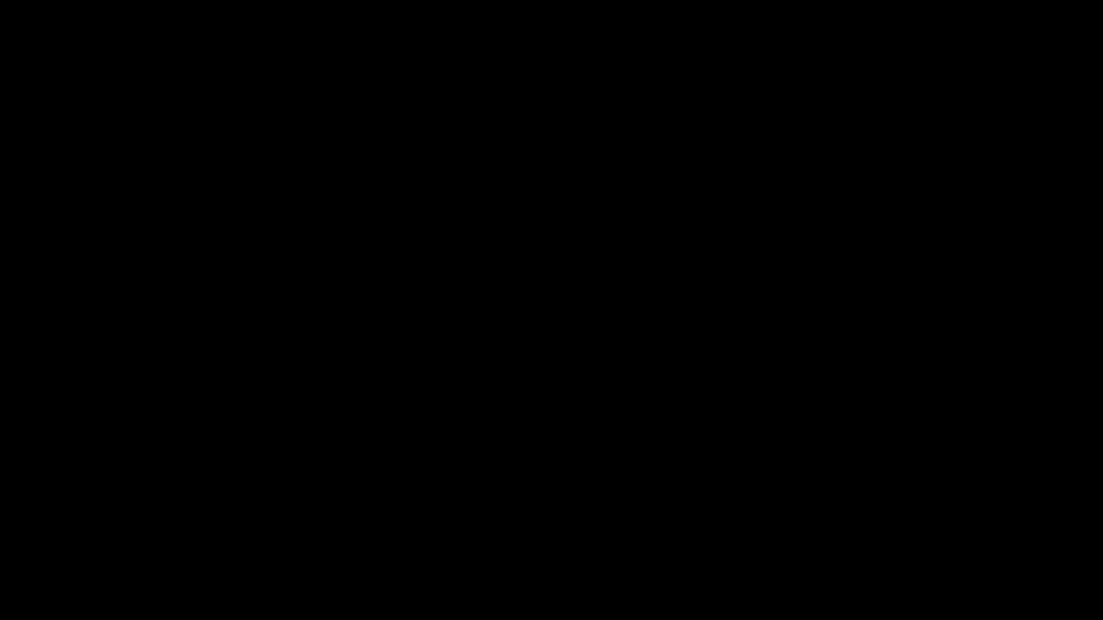